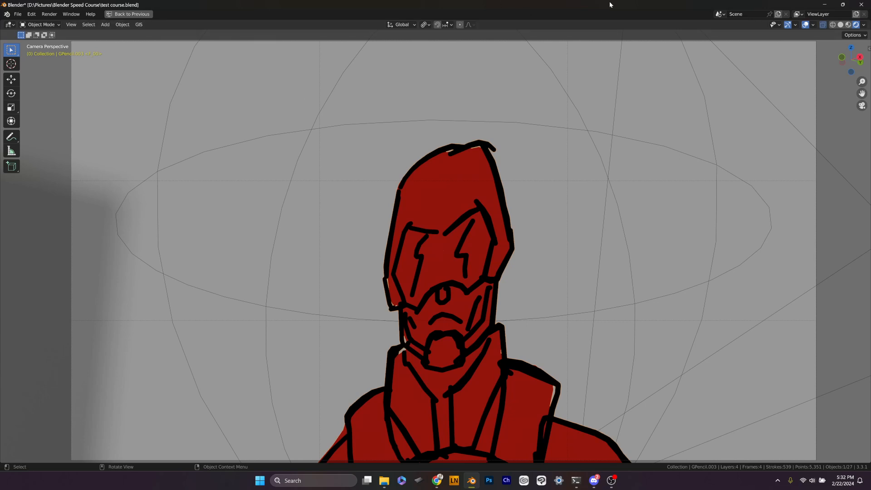
Play the storyboard animation through the scene camera and stop it at frame 622
{"action": "key", "text": "space"}
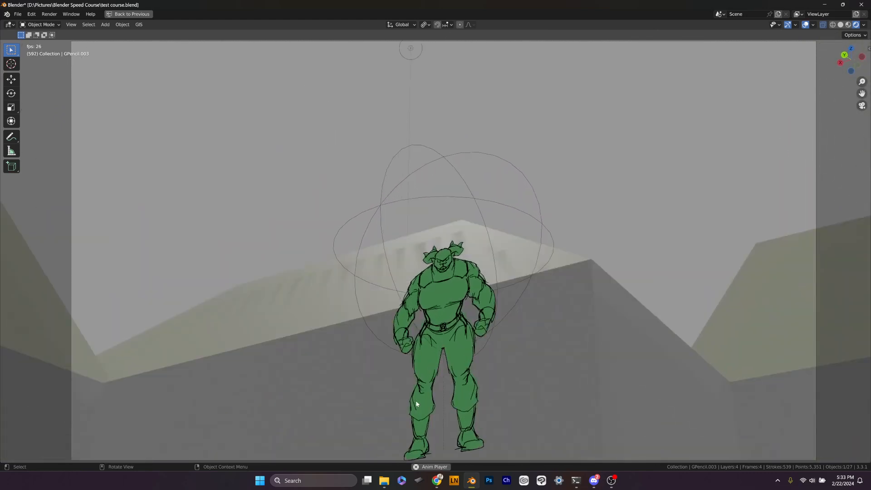
{"action": "key", "text": "space"}
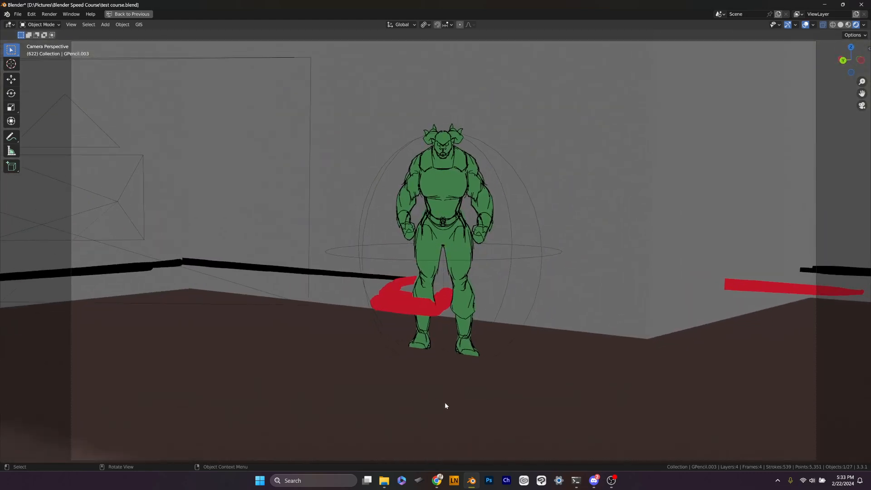
{"action": "scroll", "coordinate": [504, 141], "scroll_direction": "down", "scroll_amount": 3}
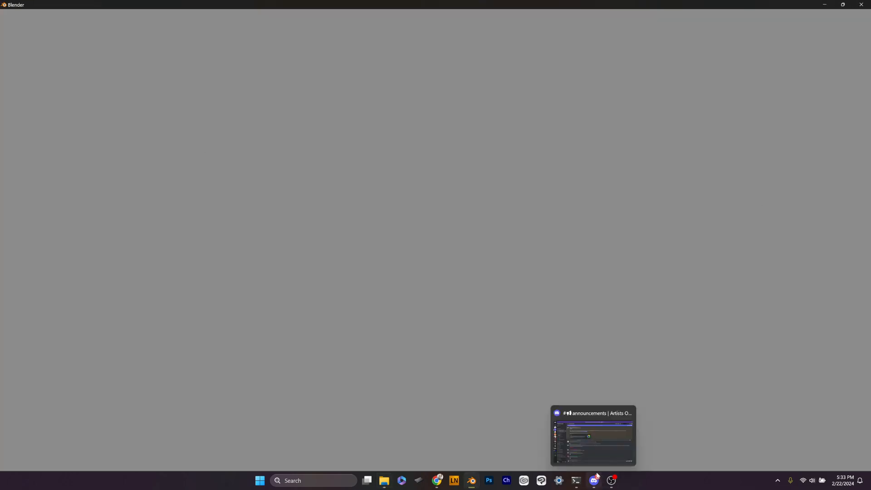
Close the test course.blend window, saving its changes, and keep the step 2 stage.blend file open
{"action": "mouse_move", "coordinate": [469, 478]}
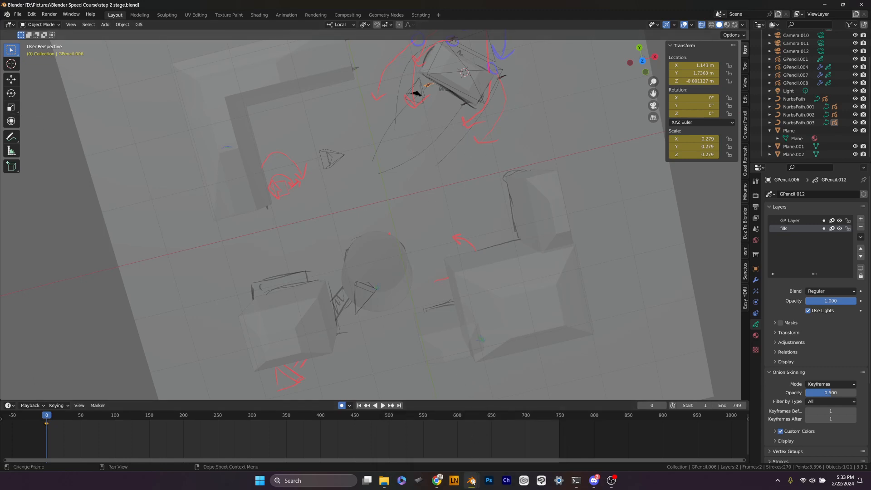
{"action": "left_click", "coordinate": [455, 414]}
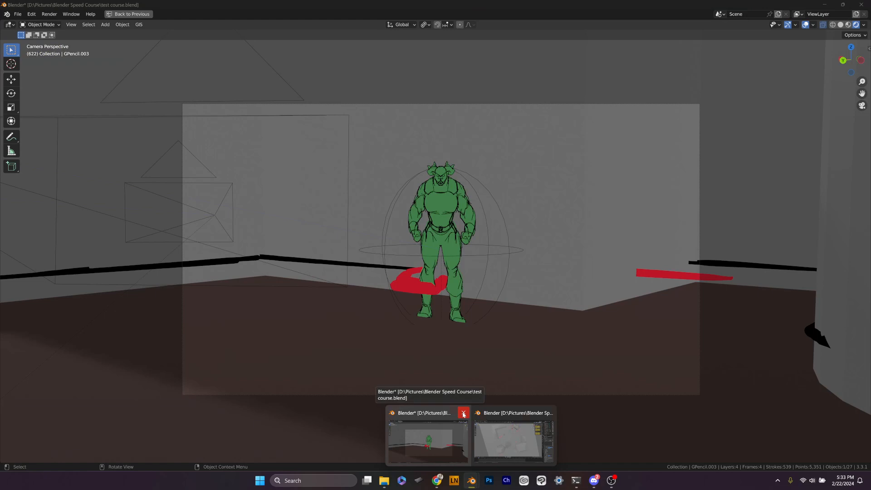
{"action": "left_click", "coordinate": [463, 414]}
{"action": "left_click", "coordinate": [463, 414]}
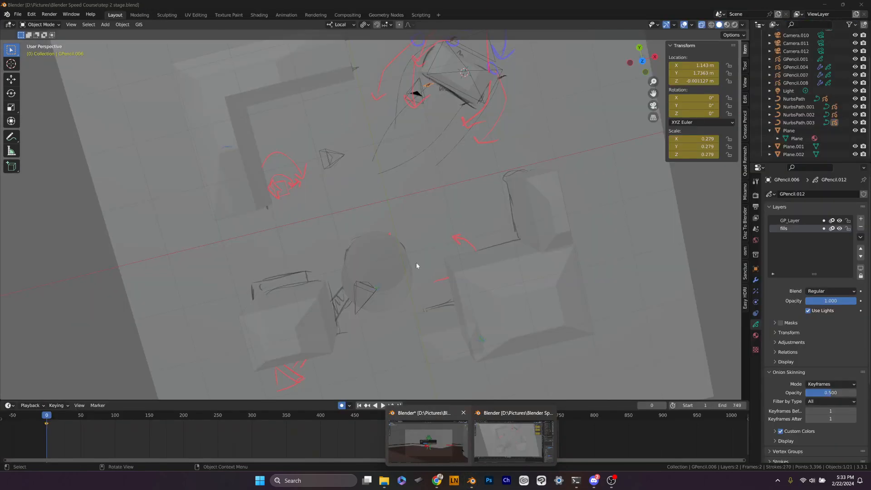
{"action": "mouse_move", "coordinate": [471, 480]}
{"action": "left_click", "coordinate": [438, 429]}
{"action": "left_click", "coordinate": [403, 253]}
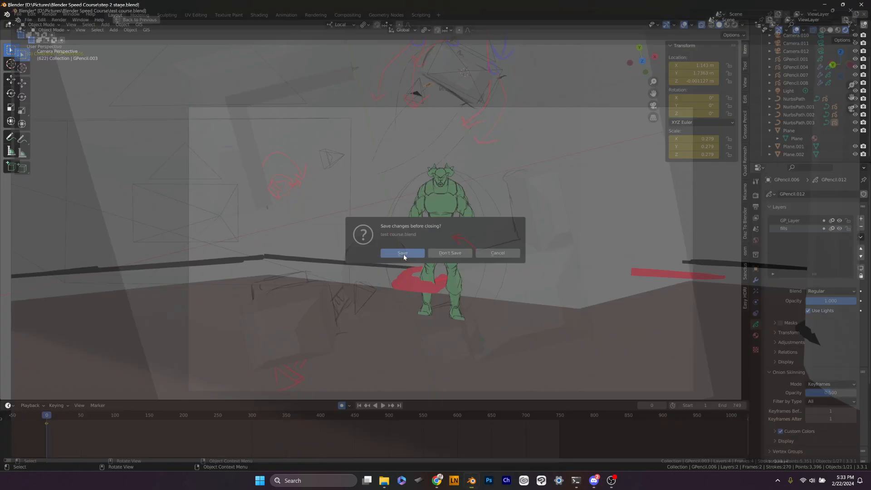
Select the red grease pencil figure standing in the blue circle beside the near corner of the tapered block
{"action": "scroll", "coordinate": [531, 213], "scroll_direction": "up", "scroll_amount": 3}
{"action": "middle_click_drag", "start_coordinate": [546, 217], "coordinate": [435, 320]}
{"action": "scroll", "coordinate": [434, 286], "scroll_direction": "up", "scroll_amount": 5}
{"action": "scroll", "coordinate": [417, 268], "scroll_direction": "down", "scroll_amount": 5}
{"action": "scroll", "coordinate": [435, 320], "scroll_direction": "up", "scroll_amount": 4}
{"action": "middle_click_drag", "start_coordinate": [479, 301], "coordinate": [332, 262], "text": "shift"}
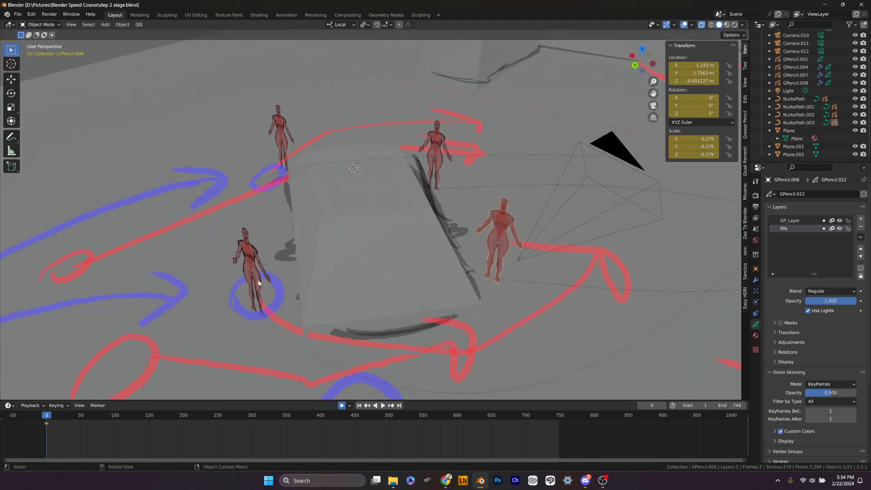
{"action": "left_click", "coordinate": [248, 259]}
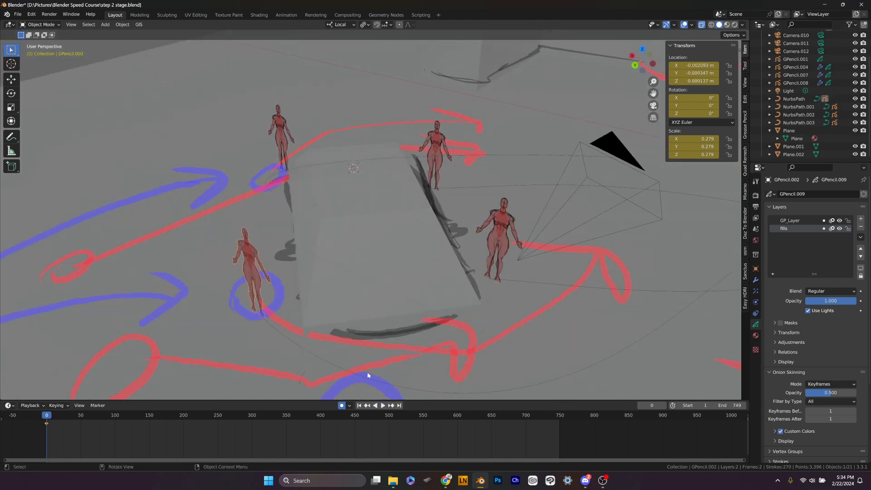
Select the NURBS path curving around the block's near end and preview the figures' movement along the paths
{"action": "scroll", "coordinate": [442, 358], "scroll_direction": "down", "scroll_amount": 2}
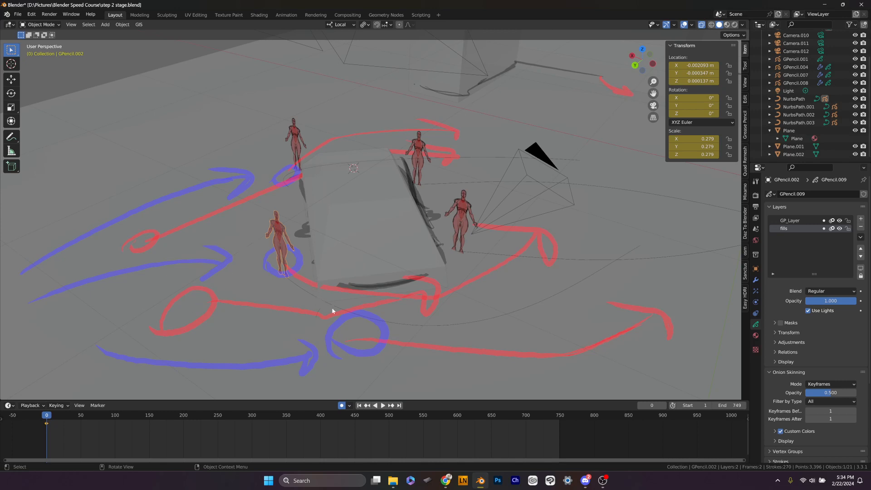
{"action": "left_click", "coordinate": [457, 325]}
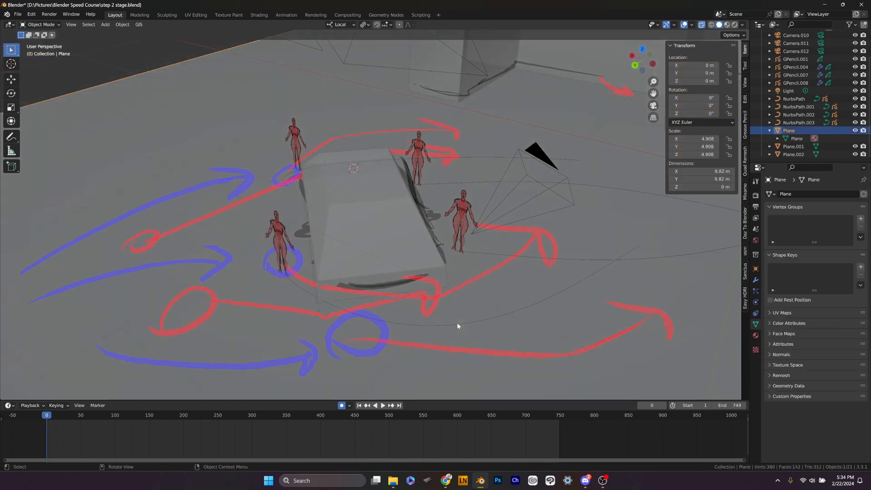
{"action": "left_click", "coordinate": [451, 325]}
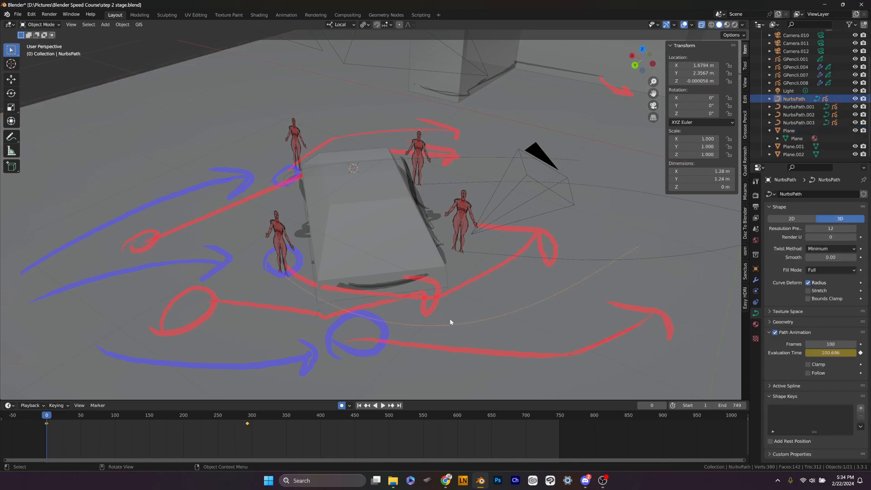
{"action": "scroll", "coordinate": [451, 328], "scroll_direction": "up", "scroll_amount": 4}
{"action": "scroll", "coordinate": [461, 176], "scroll_direction": "up", "scroll_amount": 2}
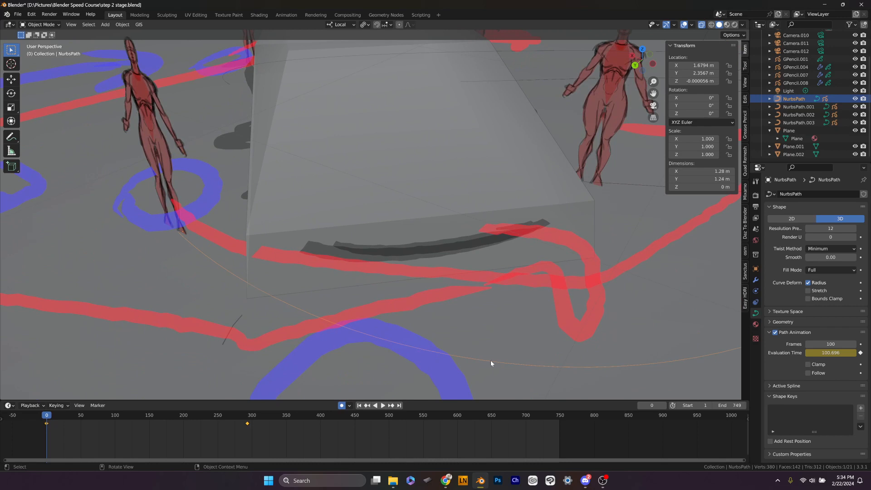
{"action": "scroll", "coordinate": [490, 362], "scroll_direction": "down", "scroll_amount": 2}
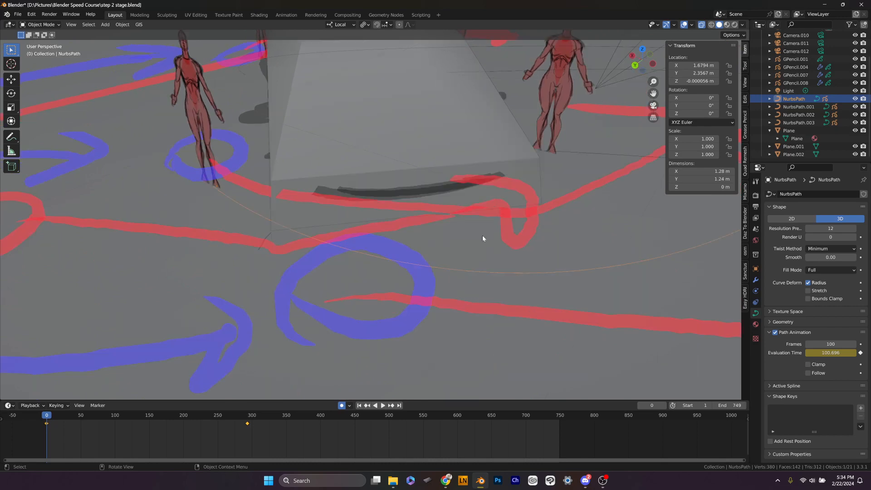
{"action": "middle_click_drag", "start_coordinate": [482, 235], "coordinate": [493, 248]}
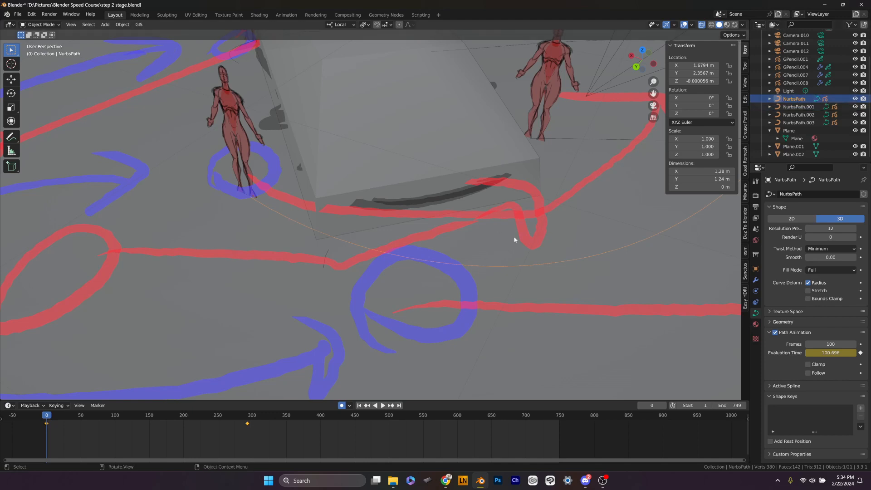
{"action": "middle_click_drag", "start_coordinate": [488, 247], "coordinate": [438, 258], "text": "shift"}
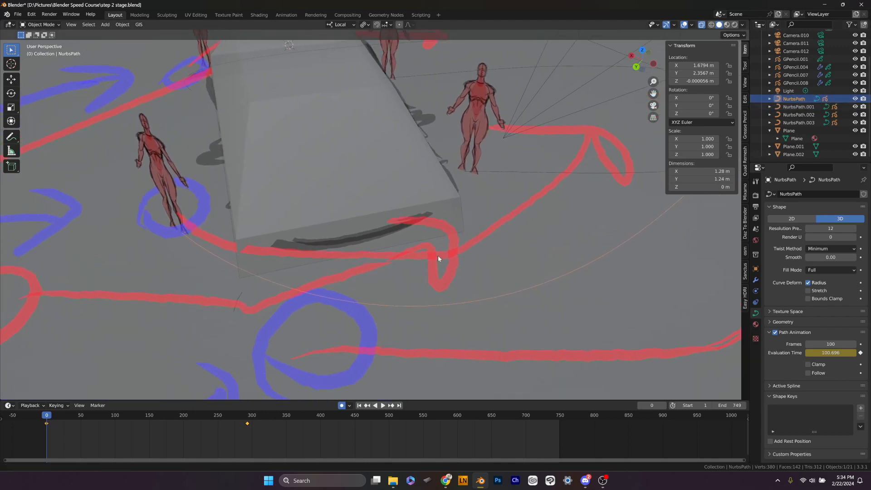
{"action": "mouse_move", "coordinate": [434, 300]}
{"action": "middle_mouse_down", "text": "shift"}
{"action": "mouse_move", "coordinate": [438, 267]}
{"action": "mouse_move", "coordinate": [458, 251]}
{"action": "mouse_move", "coordinate": [428, 286]}
{"action": "mouse_move", "coordinate": [436, 293]}
{"action": "middle_mouse_up", "text": "shift"}
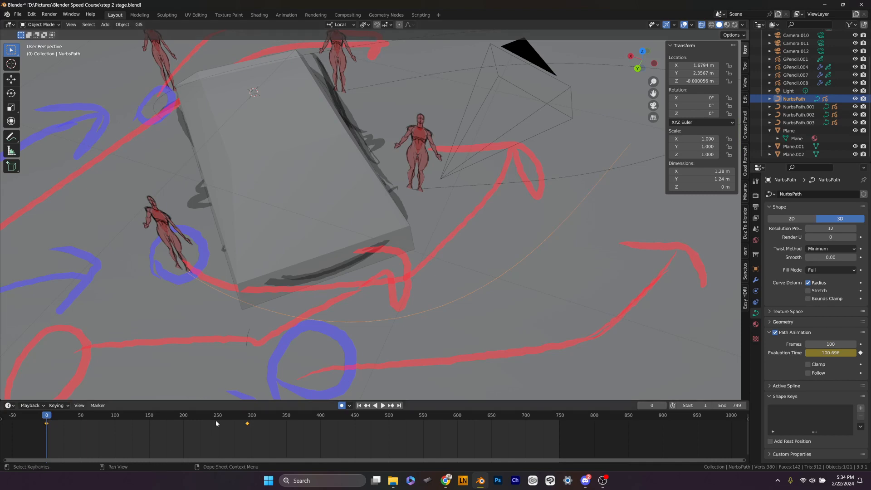
{"action": "key", "text": "space"}
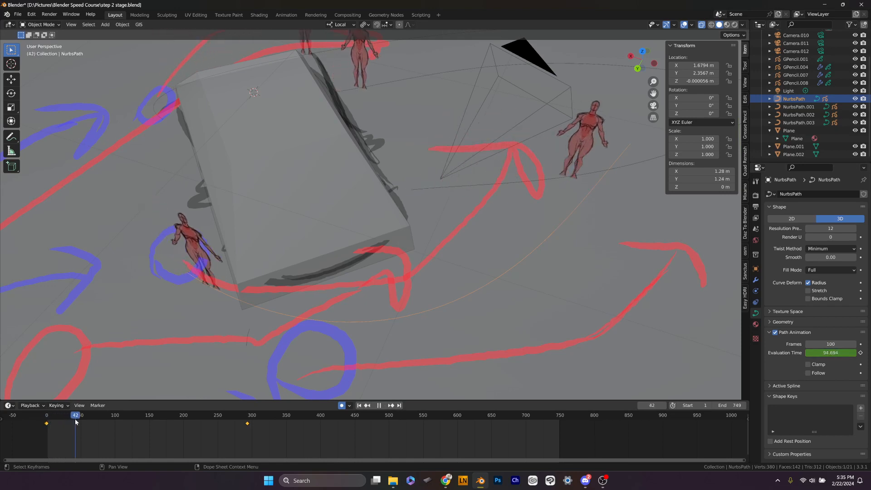
{"action": "key", "text": "Escape"}
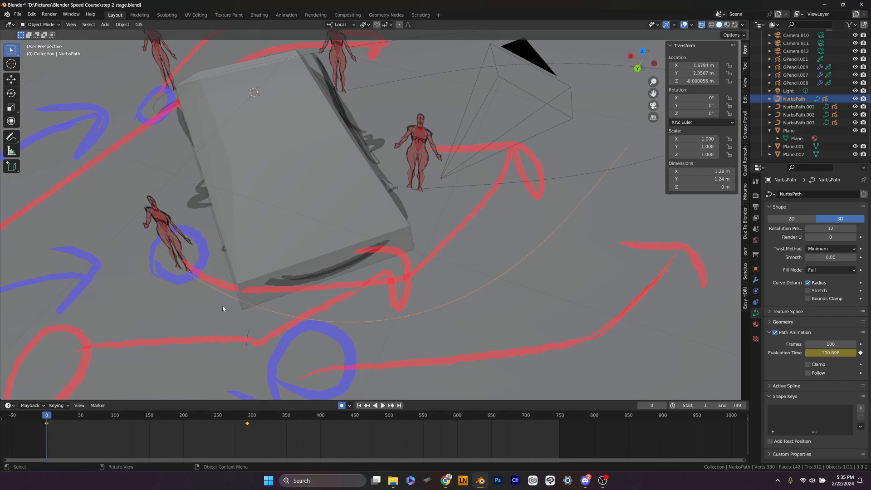
Check the modes available for the path, stay in Object Mode, and reselect the figure in the blue circle
{"action": "key", "text": "ctrl+Tab"}
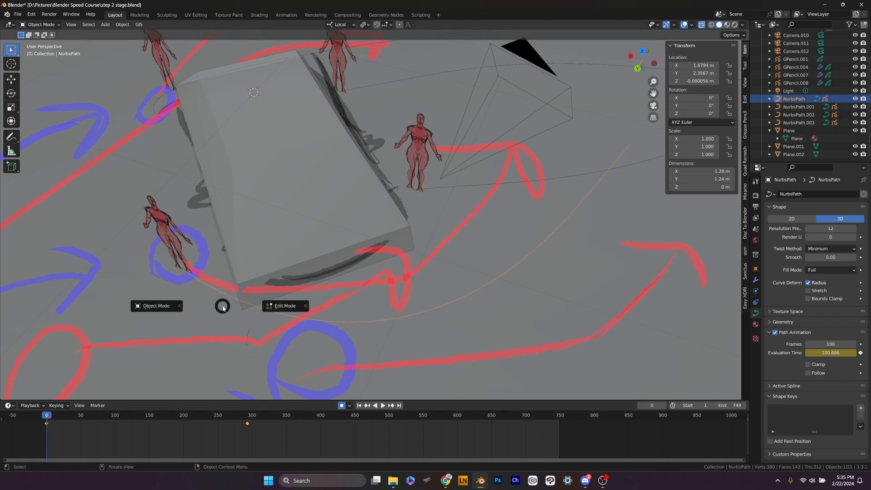
{"action": "left_click", "coordinate": [167, 310]}
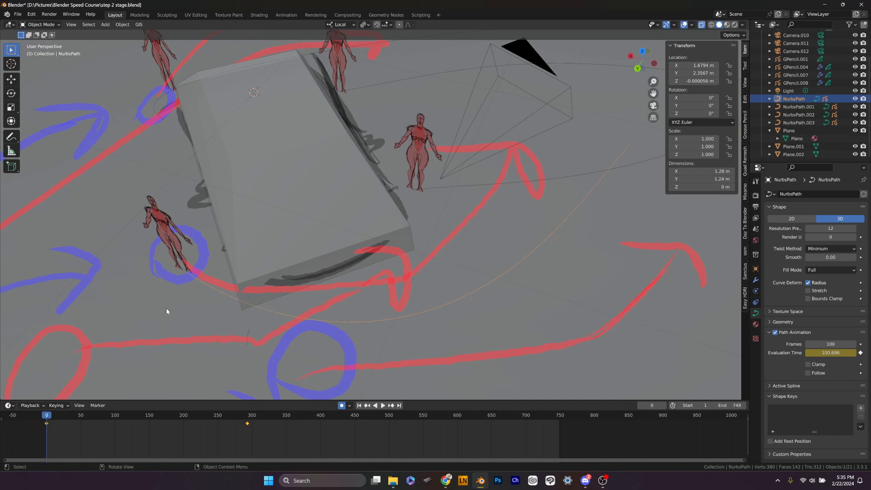
{"action": "key", "text": "ctrl+Tab"}
{"action": "left_click", "coordinate": [158, 219]}
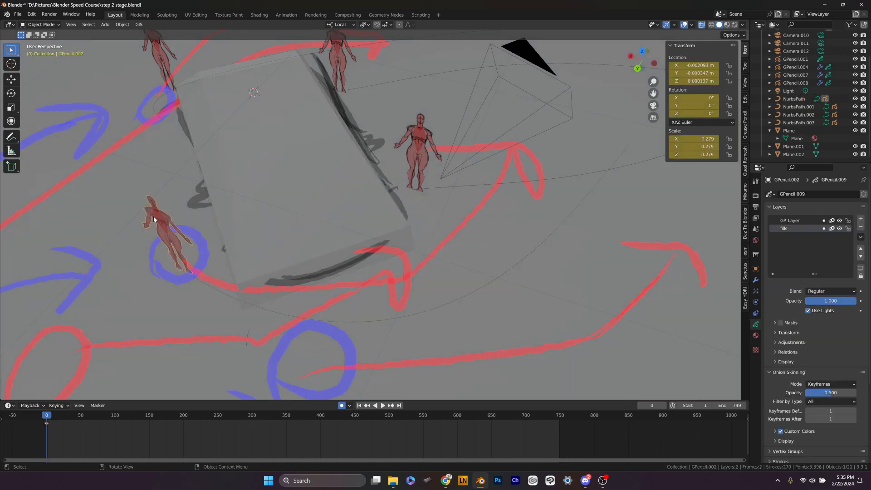
Review the selection tool variants and the grease pencil modes for the figure, keeping Tweak and Object Mode
{"action": "left_click", "coordinate": [16, 52]}
{"action": "left_click", "coordinate": [37, 53]}
{"action": "left_click", "coordinate": [15, 51]}
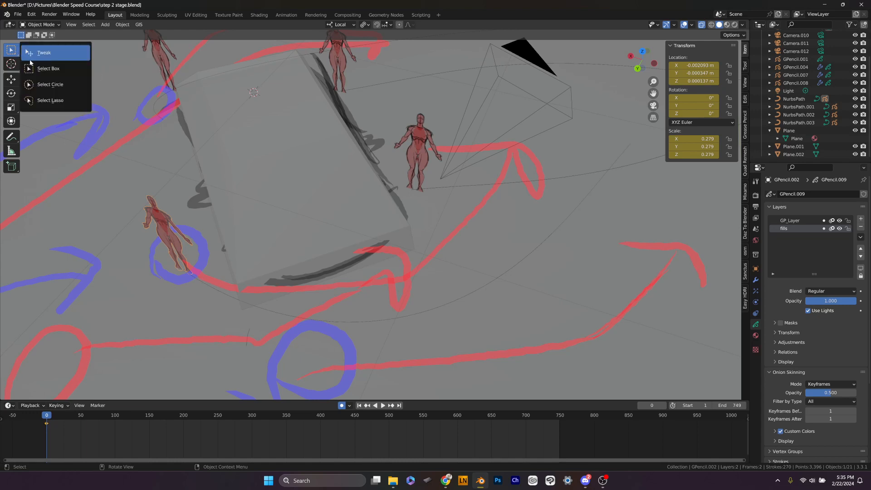
{"action": "left_click", "coordinate": [64, 77]}
{"action": "mouse_move", "coordinate": [133, 193]}
{"action": "middle_mouse_down"}
{"action": "mouse_move", "coordinate": [149, 219]}
{"action": "mouse_move", "coordinate": [225, 233]}
{"action": "mouse_move", "coordinate": [254, 152]}
{"action": "middle_mouse_up"}
{"action": "key", "text": "ctrl+Tab"}
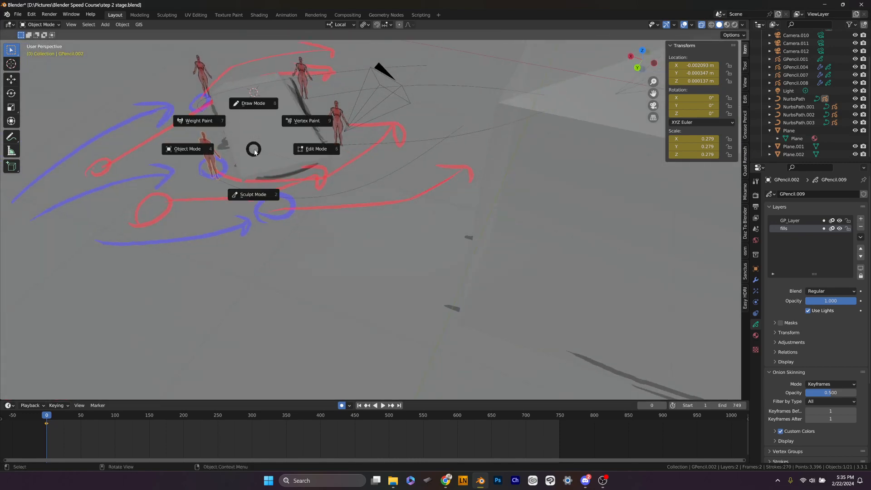
{"action": "left_click", "coordinate": [89, 182]}
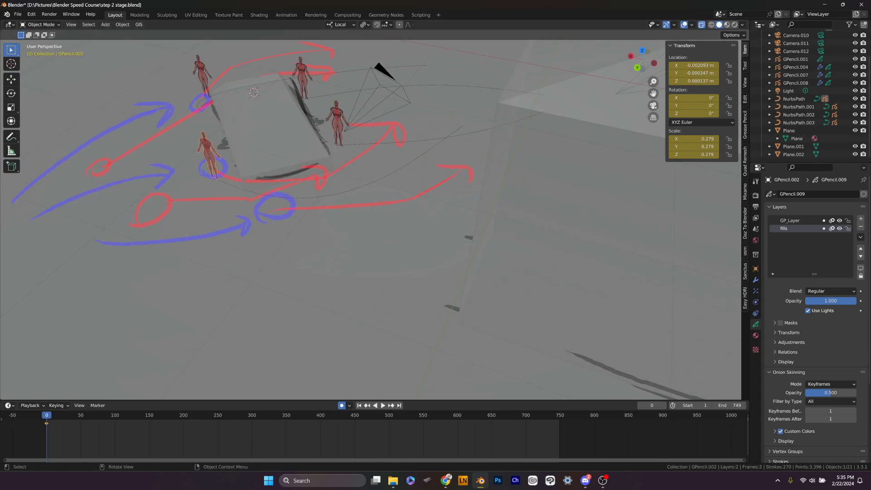
Select the ground plane, the large building and the tapered block one after another
{"action": "left_click", "coordinate": [342, 247]}
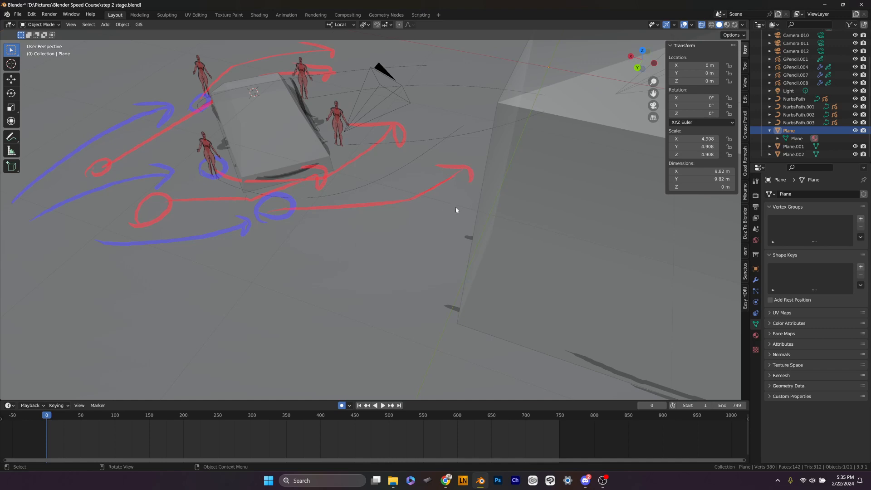
{"action": "left_click", "coordinate": [510, 210]}
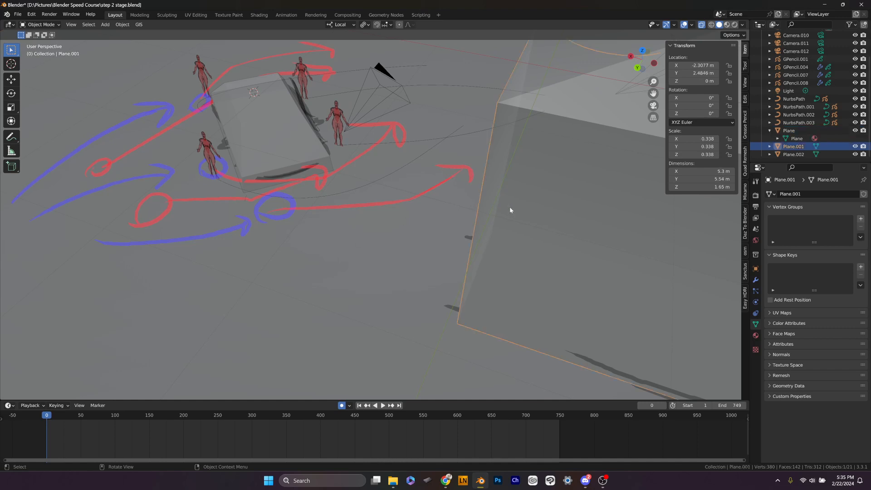
{"action": "left_click", "coordinate": [251, 144]}
{"action": "scroll", "coordinate": [243, 140], "scroll_direction": "up", "scroll_amount": 2}
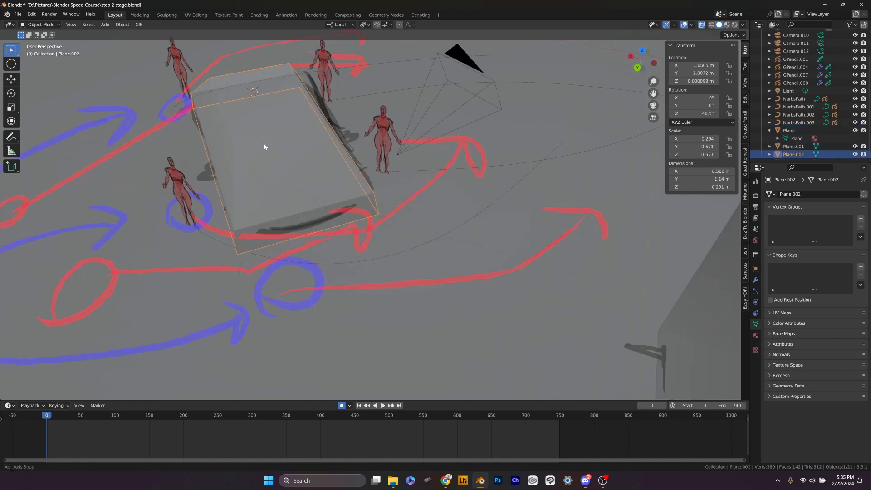
{"action": "scroll", "coordinate": [269, 144], "scroll_direction": "up", "scroll_amount": 2}
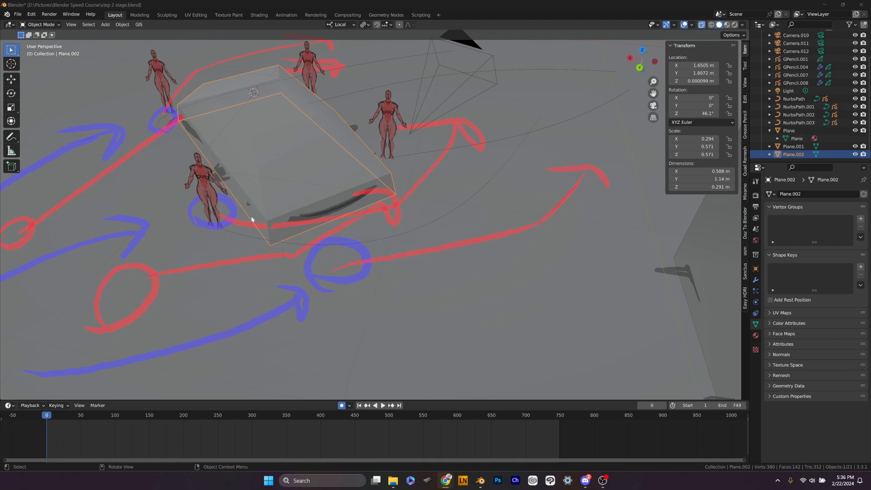
{"action": "middle_click_drag", "start_coordinate": [297, 217], "coordinate": [301, 217]}
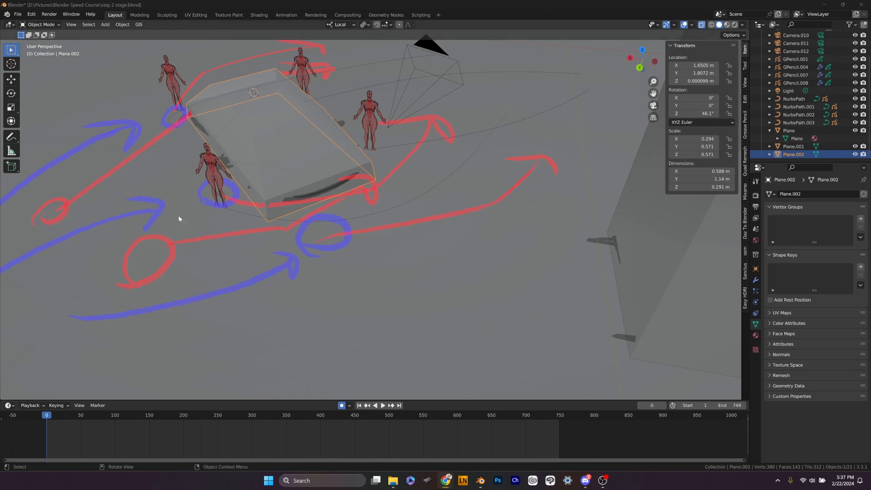
Select the ground plane and review the Navigation, Input and Keymap preferences without changing them
{"action": "left_click", "coordinate": [204, 229]}
{"action": "key", "text": "z"}
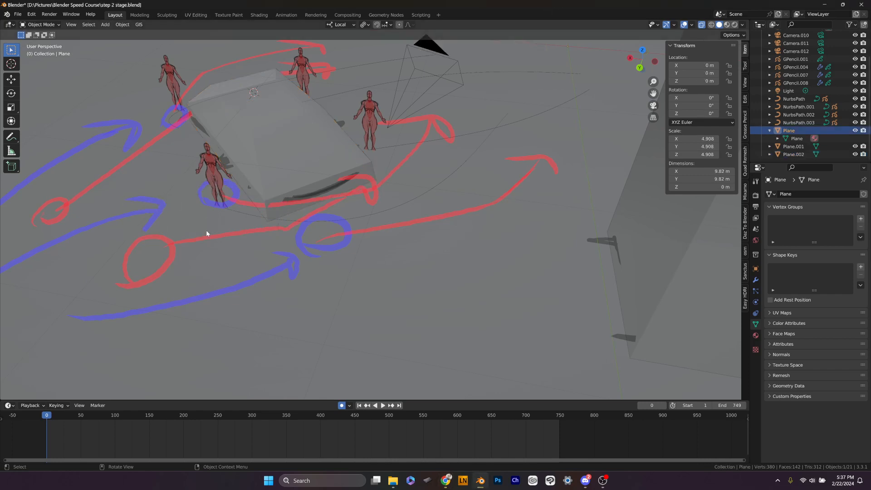
{"action": "left_click", "coordinate": [30, 14]}
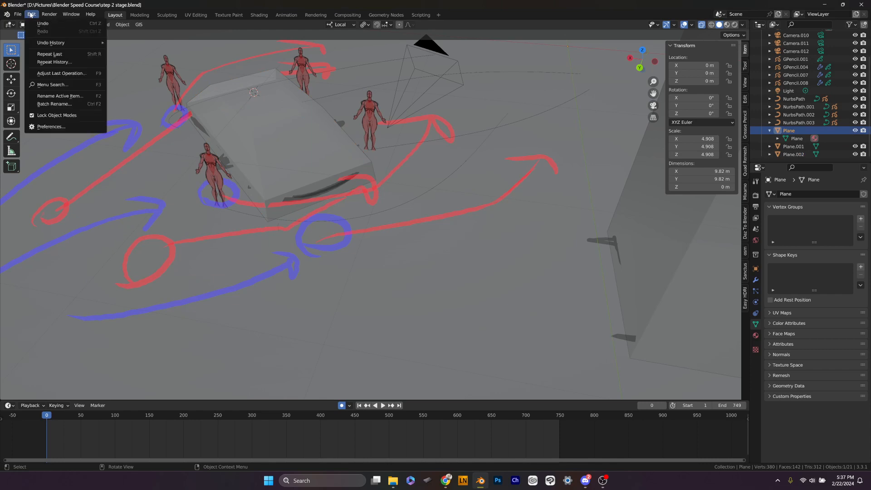
{"action": "left_click", "coordinate": [68, 127]}
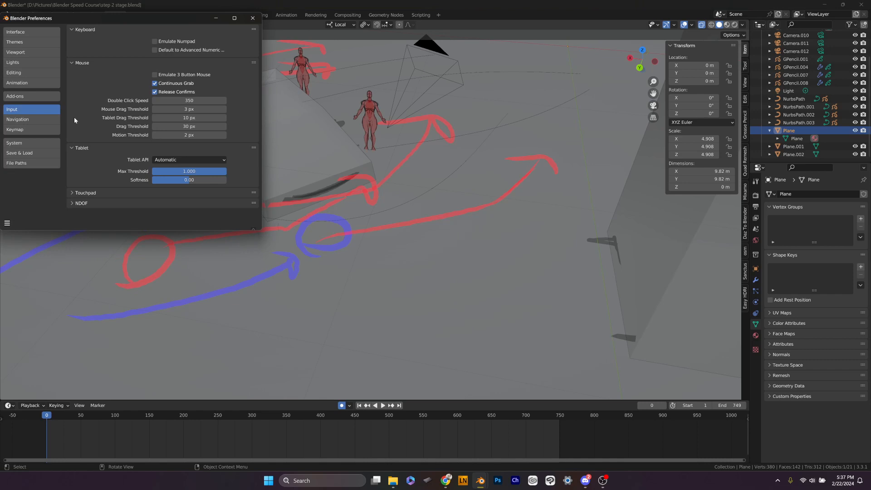
{"action": "left_click", "coordinate": [38, 119]}
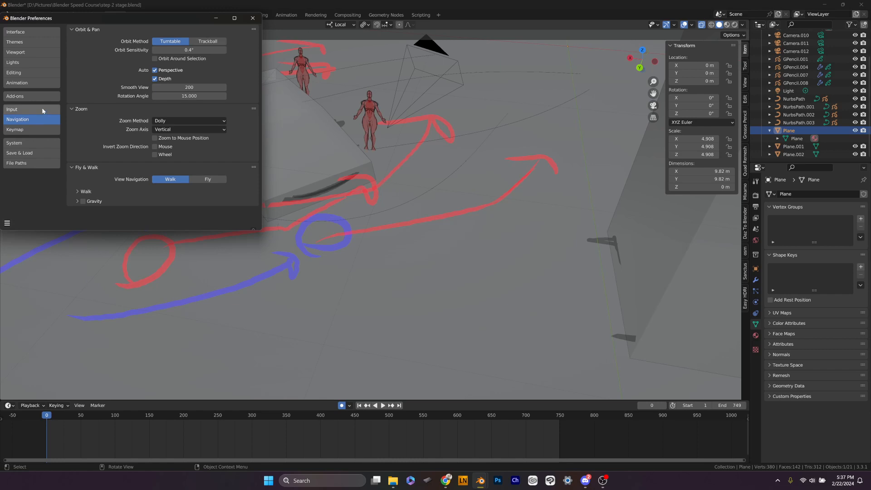
{"action": "left_click", "coordinate": [39, 110]}
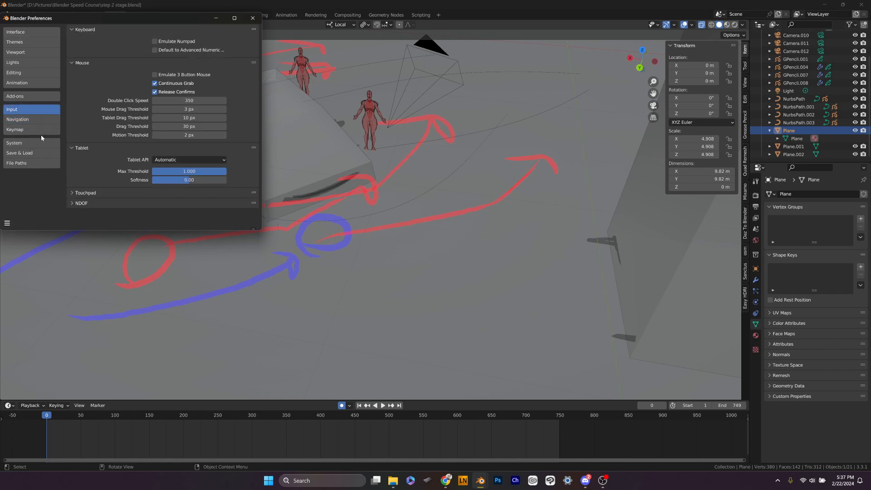
{"action": "left_click", "coordinate": [41, 130]}
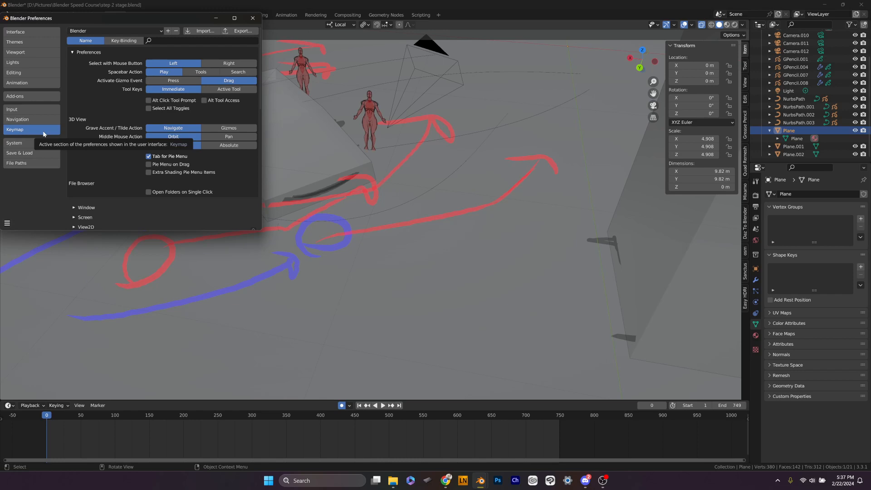
{"action": "left_click", "coordinate": [252, 19]}
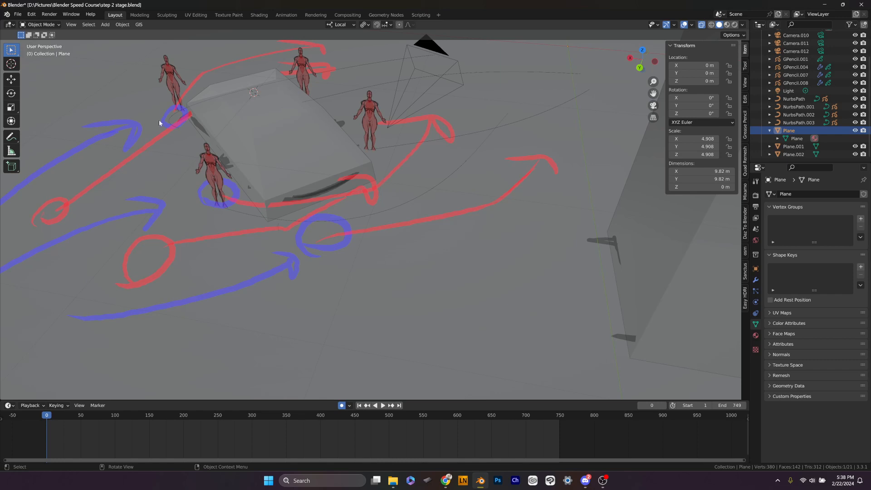
Cycle through the selection tool variants, settle on Select Box, and select the tapered block followed by the ground plane
{"action": "key", "text": "w"}
{"action": "left_click", "coordinate": [16, 52]}
{"action": "left_click", "coordinate": [16, 52]}
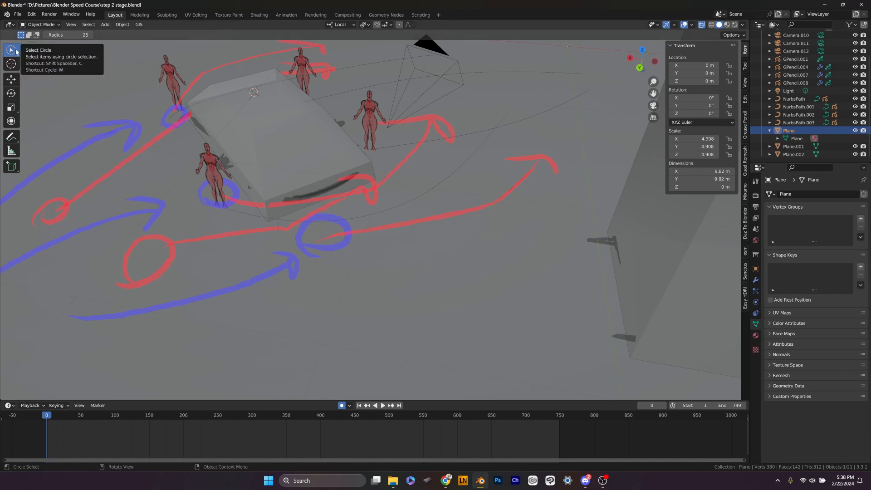
{"action": "left_click", "coordinate": [16, 53]}
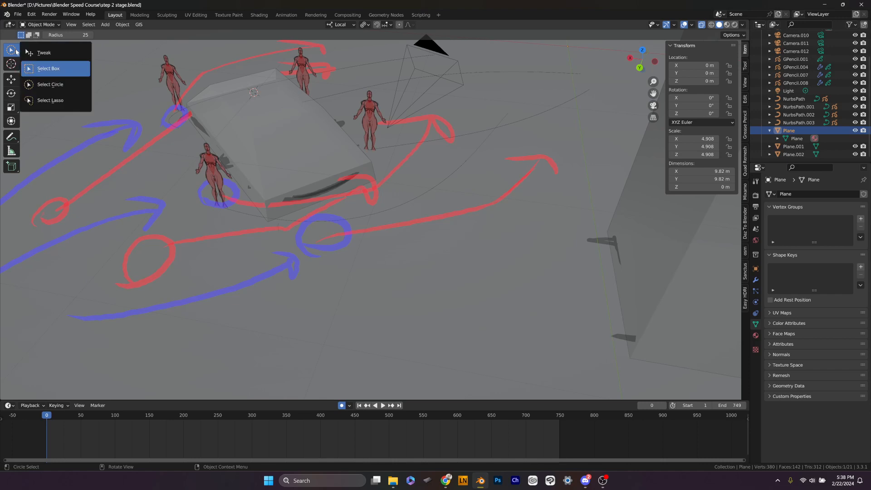
{"action": "left_click", "coordinate": [74, 57]}
{"action": "left_click", "coordinate": [255, 137]}
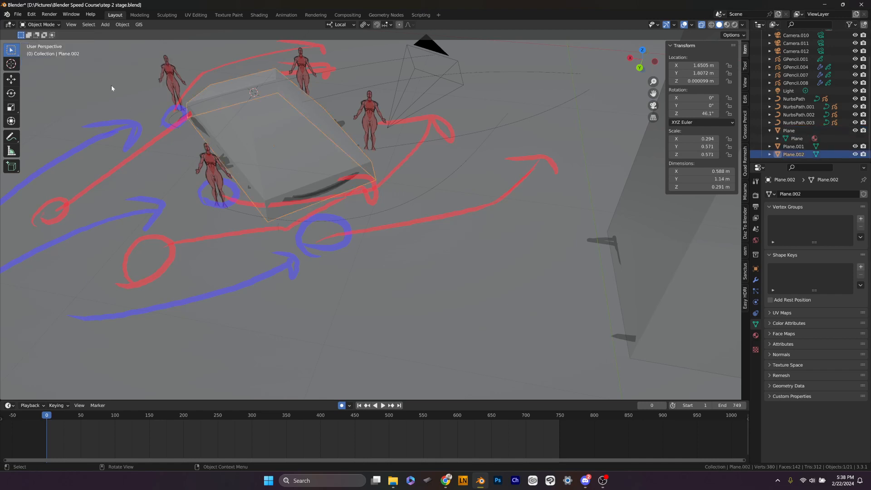
{"action": "left_click", "coordinate": [97, 74]}
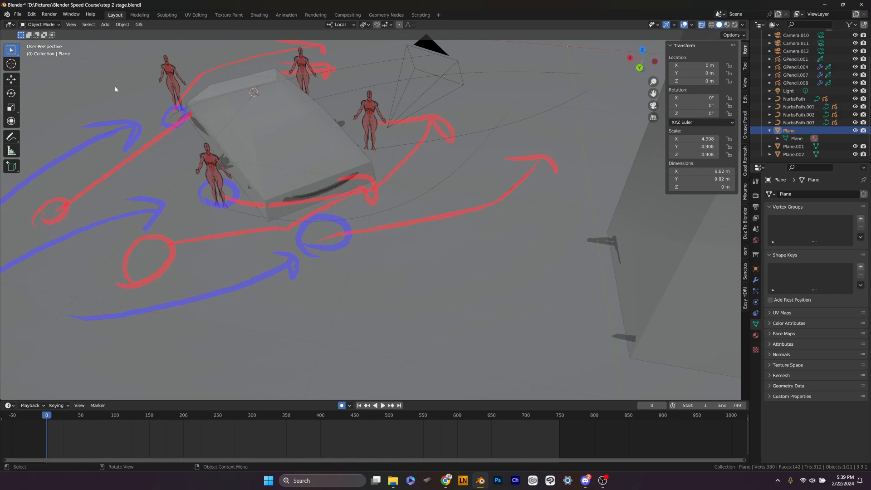
Review the available selection tool variants again and keep Select Box active
{"action": "left_click", "coordinate": [11, 54]}
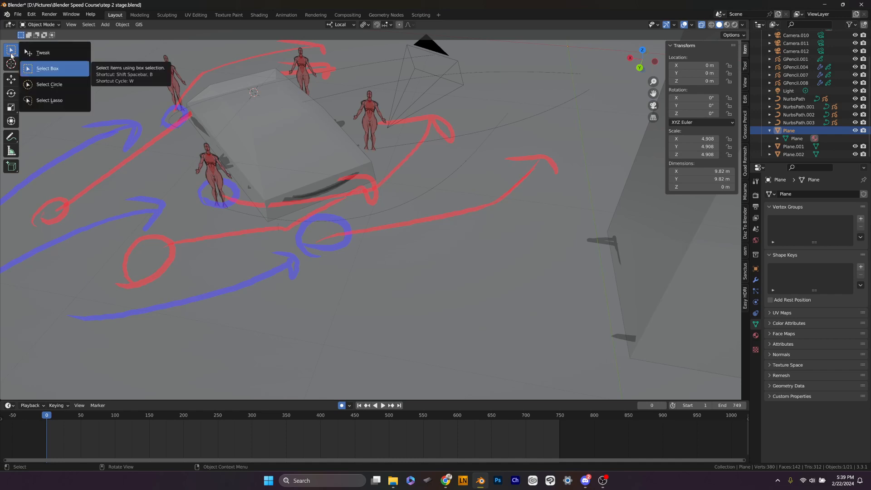
{"action": "left_click", "coordinate": [11, 55]}
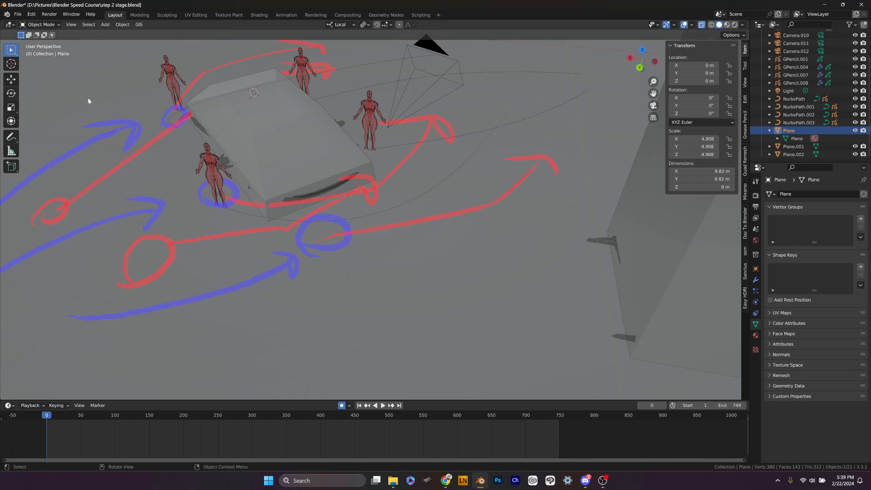
{"action": "left_click", "coordinate": [9, 55]}
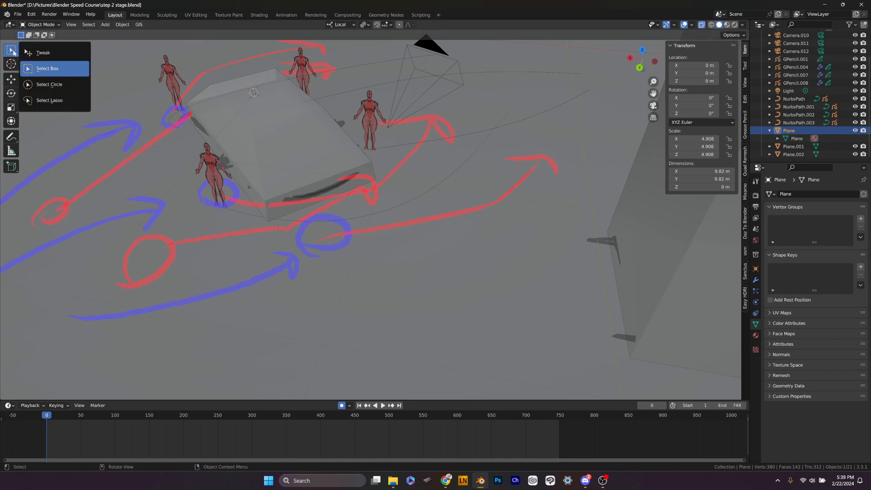
{"action": "left_click", "coordinate": [66, 69]}
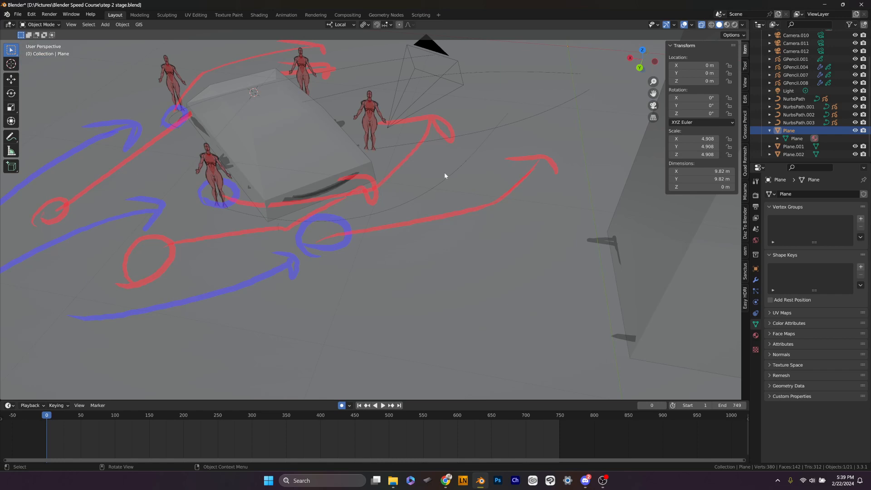
Orbit and zoom around the block and its figures to view them from a low angle and from above
{"action": "scroll", "coordinate": [436, 268], "scroll_direction": "down", "scroll_amount": 2}
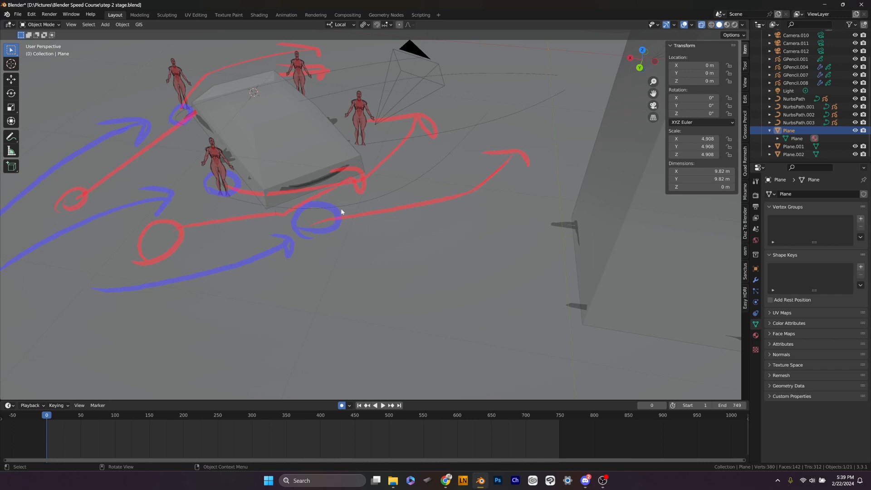
{"action": "middle_click_drag", "start_coordinate": [342, 208], "coordinate": [370, 201]}
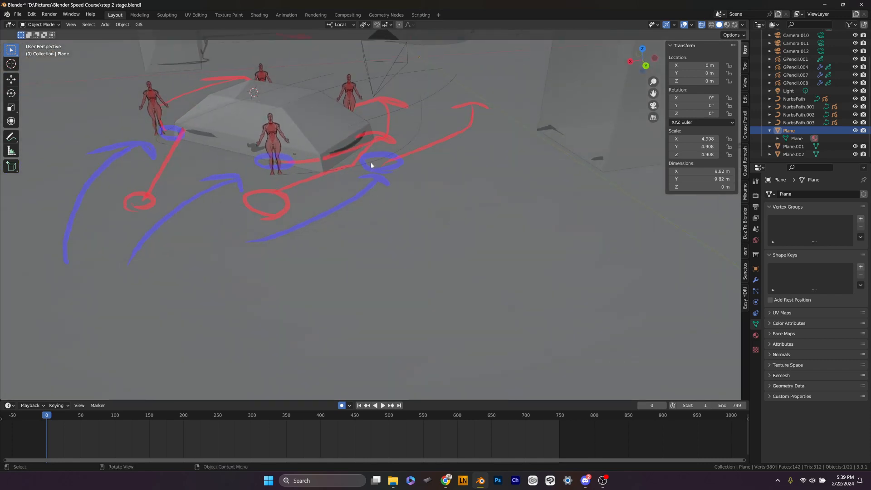
{"action": "middle_click_drag", "start_coordinate": [371, 162], "coordinate": [420, 320]}
{"action": "middle_click_drag", "start_coordinate": [401, 216], "coordinate": [382, 230]}
{"action": "scroll", "coordinate": [427, 191], "scroll_direction": "down", "scroll_amount": 2}
{"action": "middle_click_drag", "start_coordinate": [336, 293], "coordinate": [363, 217]}
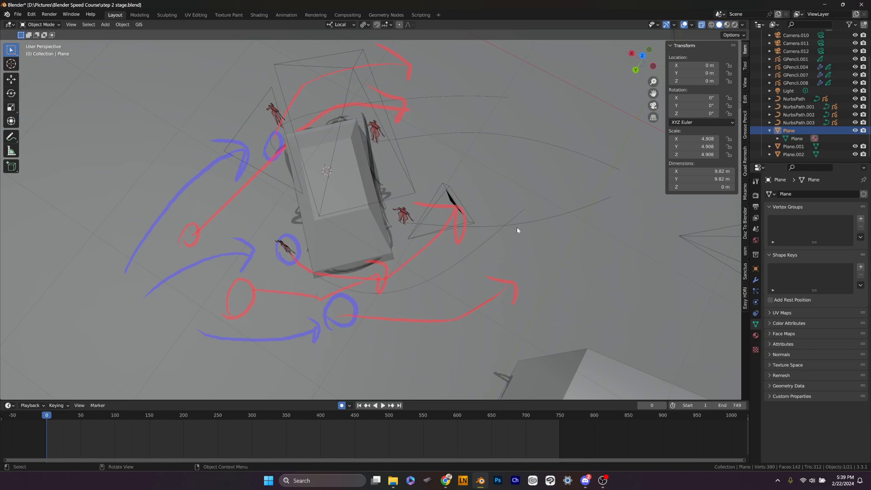
View the scene in front and top orthographic projections, and frame the block and its paths in the top view
{"action": "key", "text": "KP_1"}
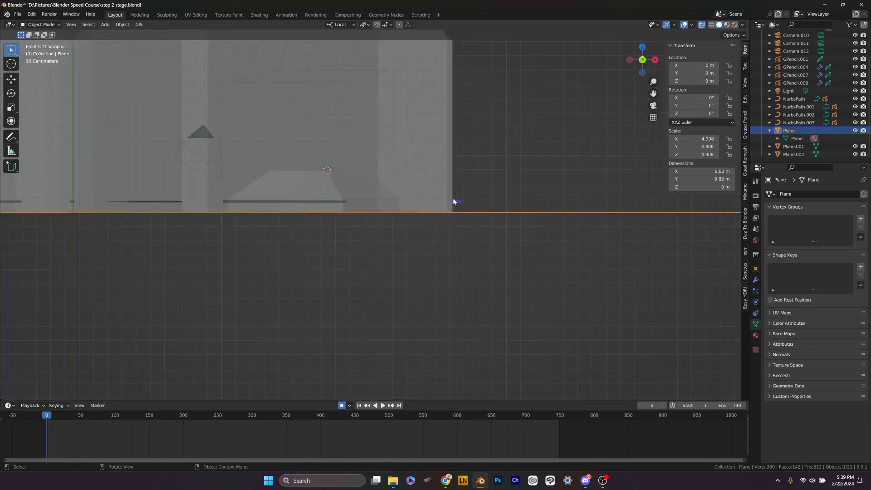
{"action": "key", "text": "KP_7"}
{"action": "scroll", "coordinate": [338, 226], "scroll_direction": "down", "scroll_amount": 1}
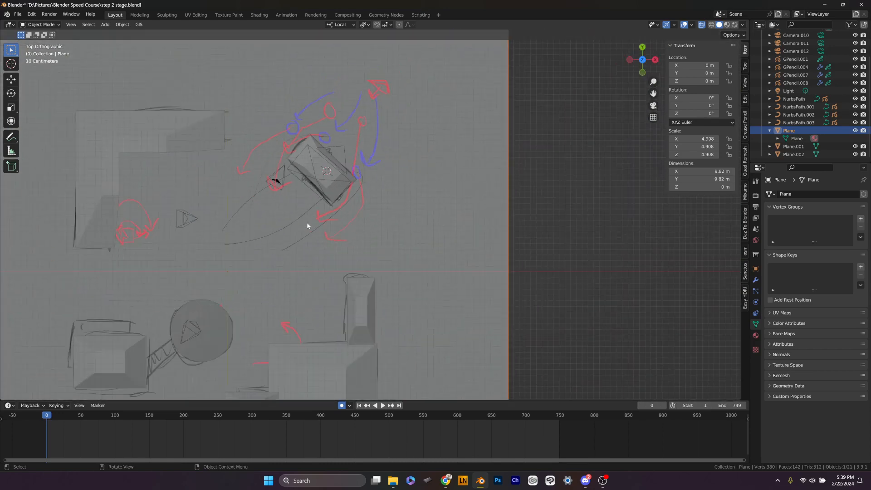
{"action": "middle_click_drag", "start_coordinate": [307, 222], "coordinate": [399, 211], "text": "shift"}
{"action": "scroll", "coordinate": [404, 188], "scroll_direction": "up", "scroll_amount": 2}
{"action": "scroll", "coordinate": [398, 212], "scroll_direction": "up", "scroll_amount": 1}
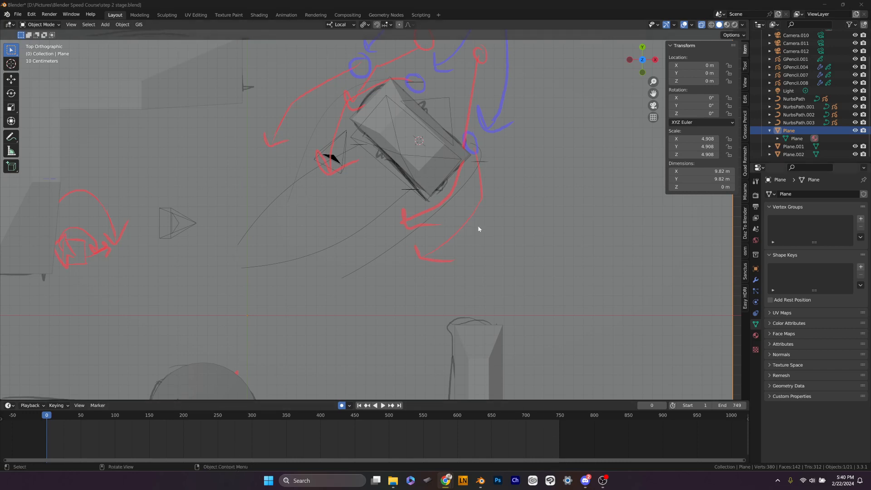
{"action": "mouse_move", "coordinate": [377, 229]}
{"action": "middle_mouse_down"}
{"action": "mouse_move", "coordinate": [396, 233]}
{"action": "mouse_move", "coordinate": [367, 227]}
{"action": "middle_mouse_up"}
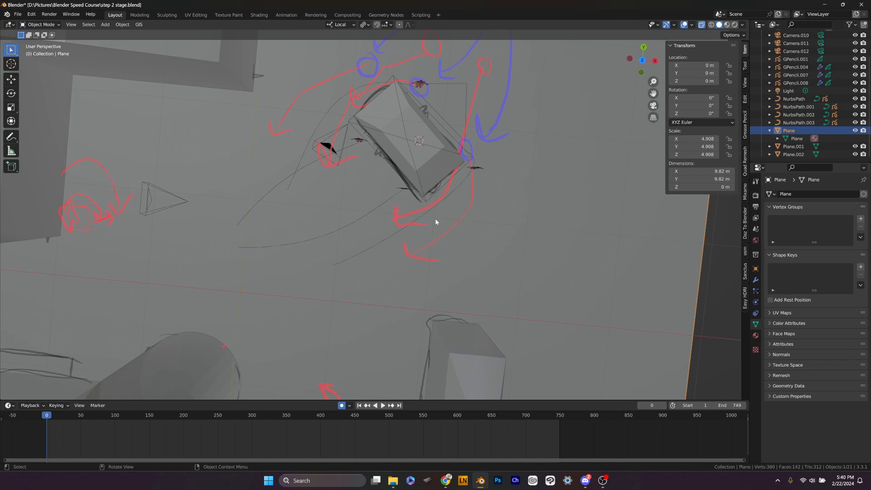
{"action": "key", "text": "KP_7"}
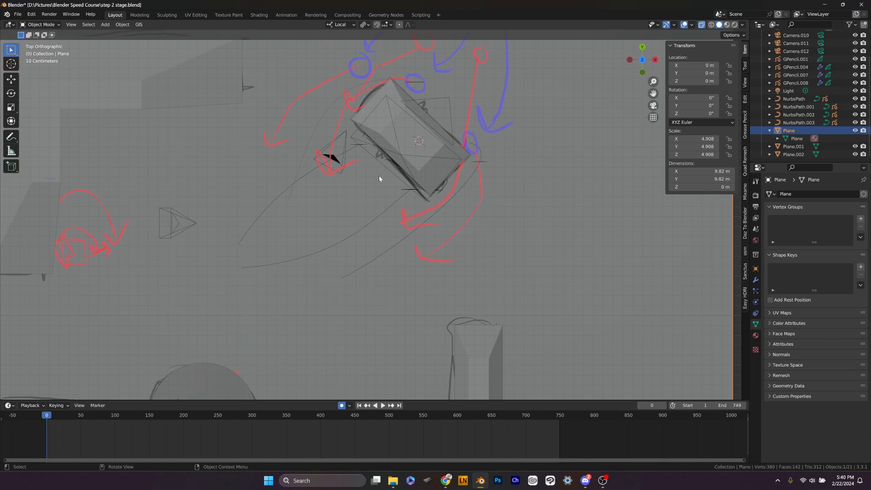
{"action": "middle_click_drag", "start_coordinate": [399, 176], "coordinate": [474, 243], "text": "shift"}
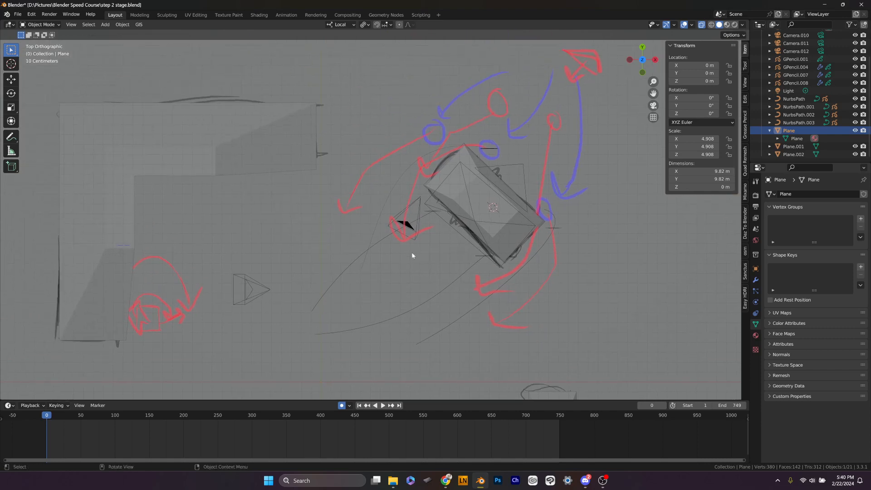
Add the NURBS path running past the camera beside the block to the selection, preview its animation, and return to frame 0
{"action": "left_click_drag", "start_coordinate": [352, 255], "coordinate": [365, 268], "text": "shift"}
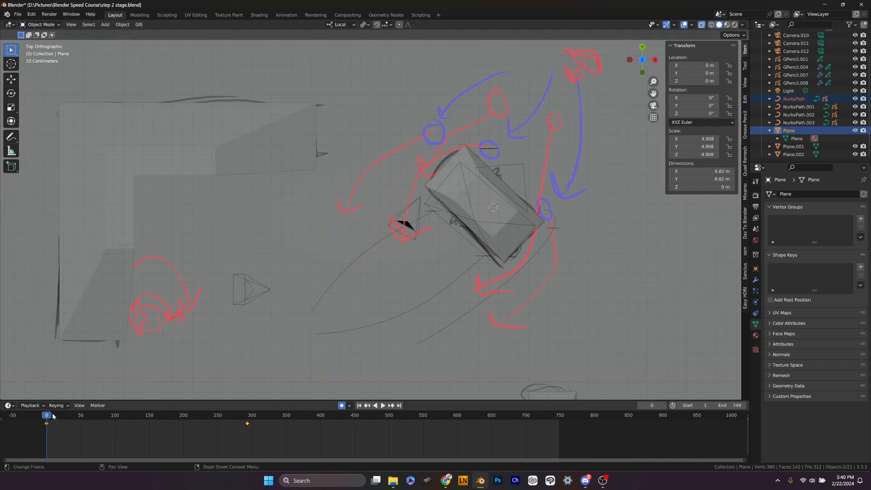
{"action": "key", "text": "space"}
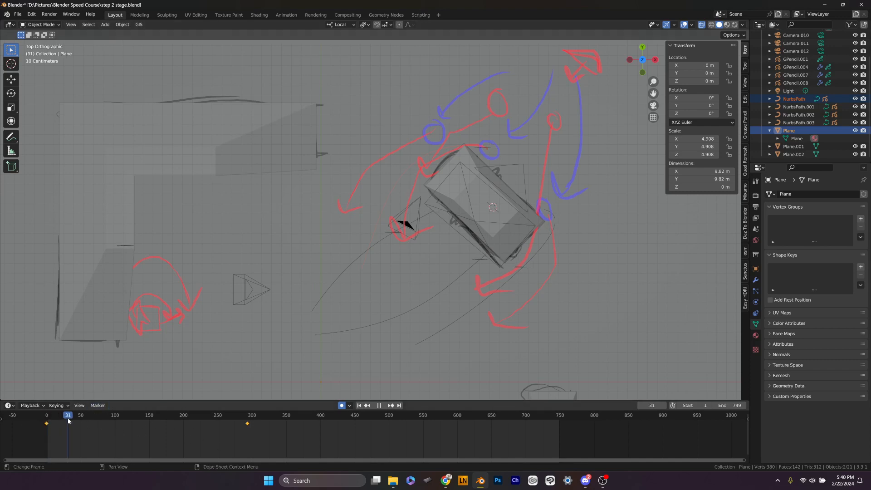
{"action": "left_click", "coordinate": [47, 417]}
{"action": "mouse_move", "coordinate": [48, 422]}
{"action": "left_mouse_down"}
{"action": "mouse_move", "coordinate": [15, 423]}
{"action": "mouse_move", "coordinate": [203, 439]}
{"action": "mouse_move", "coordinate": [44, 431]}
{"action": "left_mouse_up"}
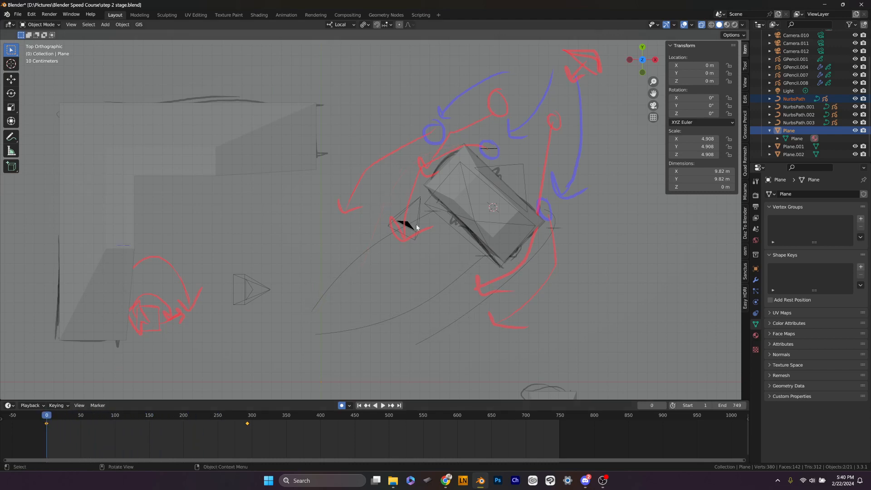
Select the figure in the blue circle at the block's end and move it about 1.66 m off its path, toward the large building
{"action": "scroll", "coordinate": [415, 224], "scroll_direction": "up", "scroll_amount": 4}
{"action": "mouse_move", "coordinate": [458, 175]}
{"action": "middle_mouse_down"}
{"action": "mouse_move", "coordinate": [407, 170]}
{"action": "mouse_move", "coordinate": [410, 155]}
{"action": "mouse_move", "coordinate": [399, 146]}
{"action": "middle_mouse_up"}
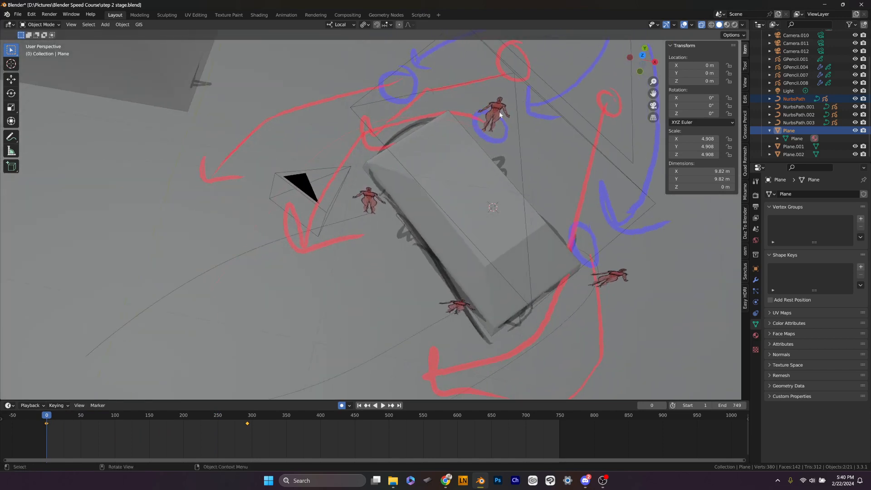
{"action": "left_click", "coordinate": [497, 112]}
{"action": "mouse_move", "coordinate": [472, 118]}
{"action": "middle_mouse_down", "text": "shift"}
{"action": "mouse_move", "coordinate": [461, 150]}
{"action": "mouse_move", "coordinate": [470, 168]}
{"action": "mouse_move", "coordinate": [472, 159]}
{"action": "mouse_move", "coordinate": [512, 172]}
{"action": "middle_mouse_up", "text": "shift"}
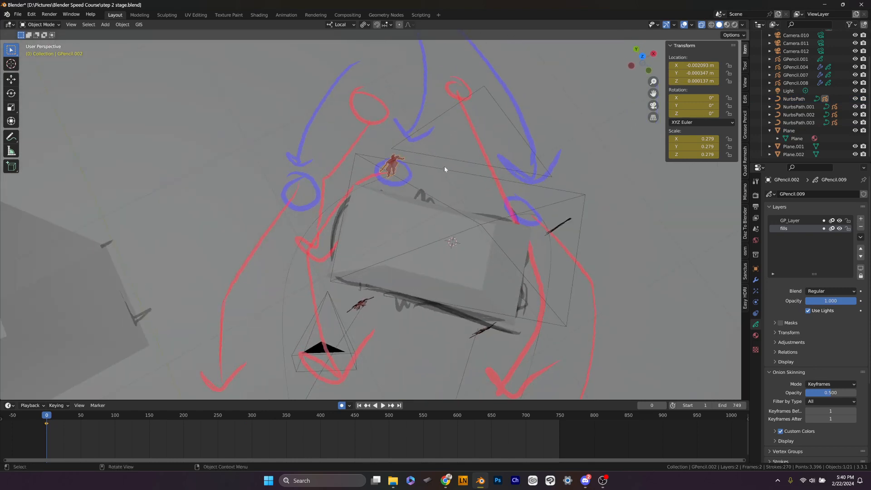
{"action": "key", "text": "g"}
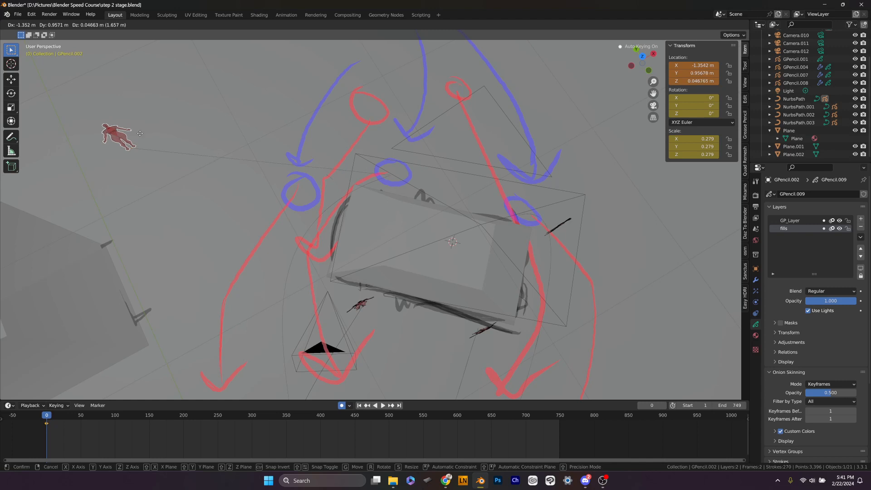
{"action": "left_click", "coordinate": [140, 137]}
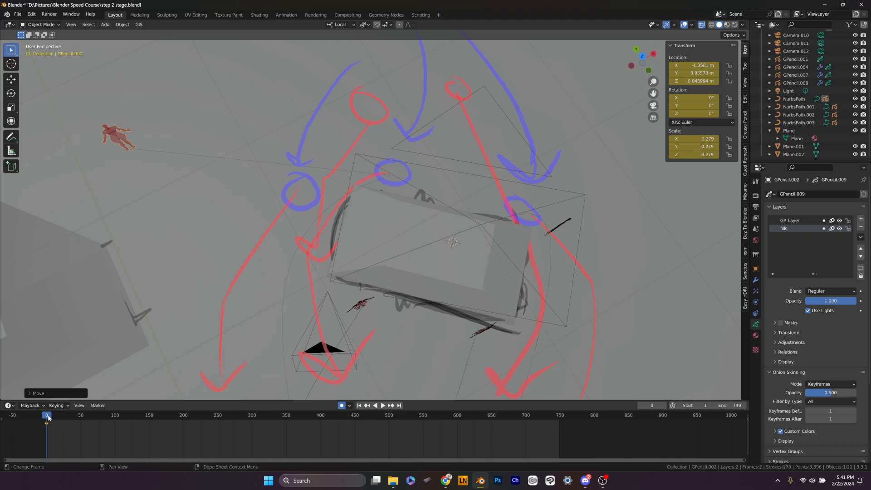
Preview the moved figure's animation, return to frame 0, and reselect the figure
{"action": "key", "text": "space"}
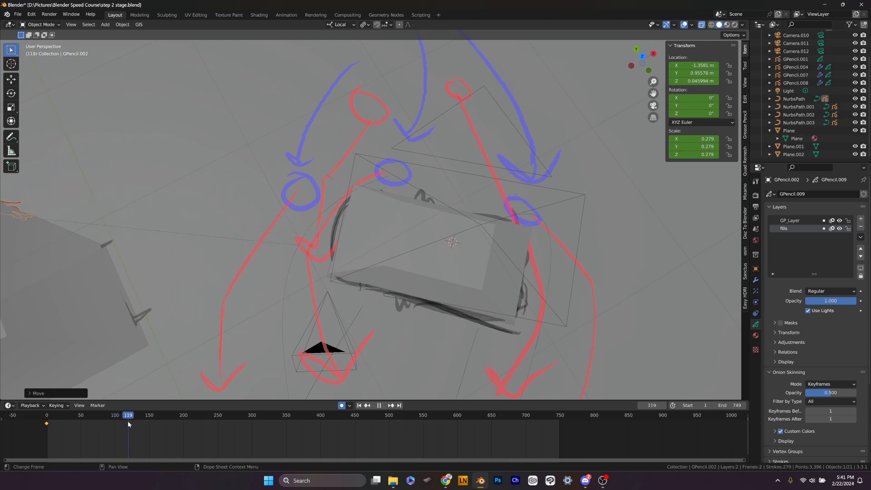
{"action": "left_click_drag", "start_coordinate": [127, 420], "coordinate": [41, 414]}
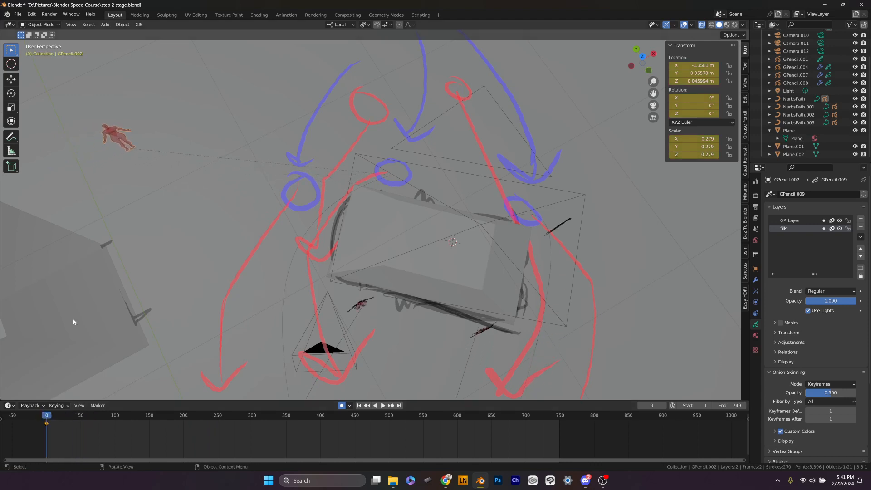
{"action": "left_click", "coordinate": [120, 135]}
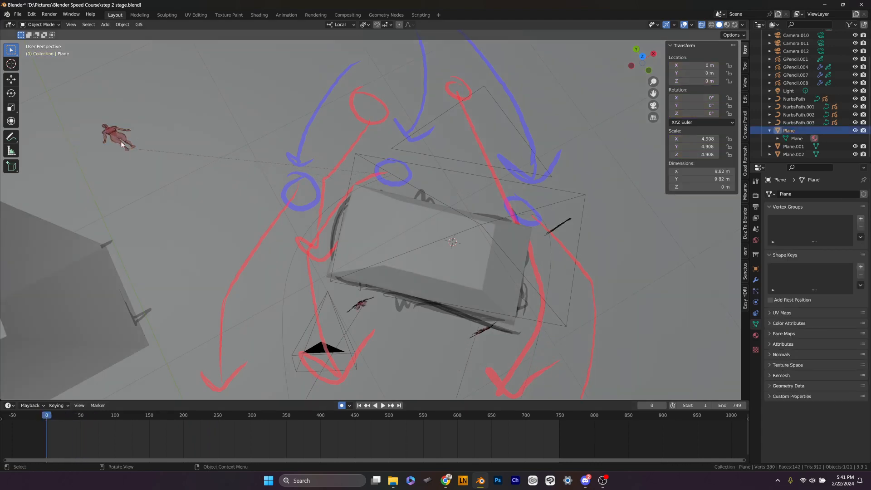
{"action": "left_click", "coordinate": [120, 141]}
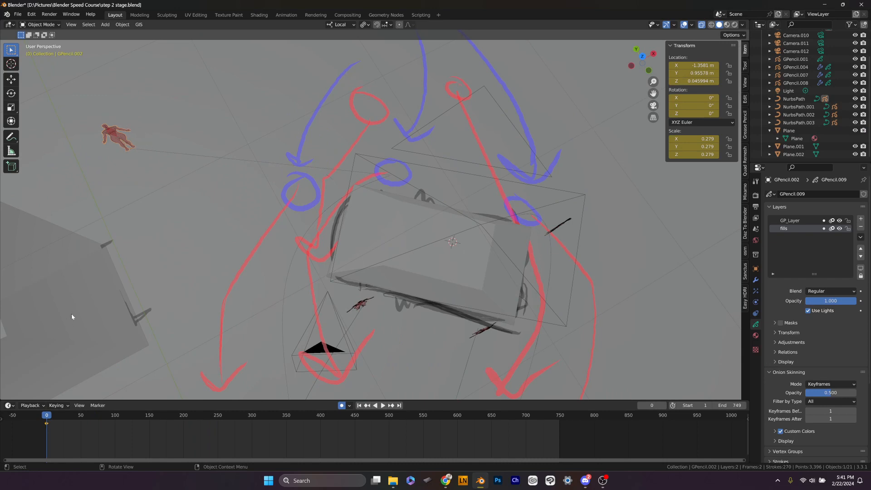
Move the selected figure about 1.66 m back to the blue circle at the block's end, and show the scene in the top view
{"action": "key", "text": "g"}
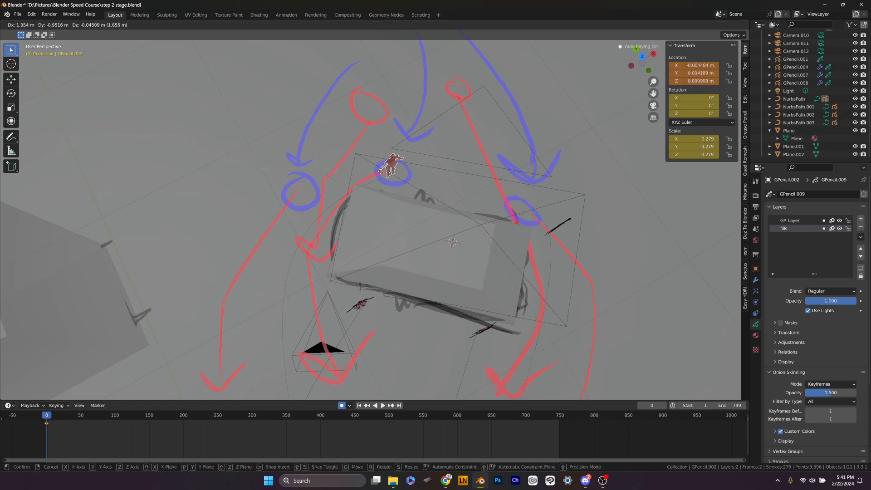
{"action": "left_click", "coordinate": [456, 174]}
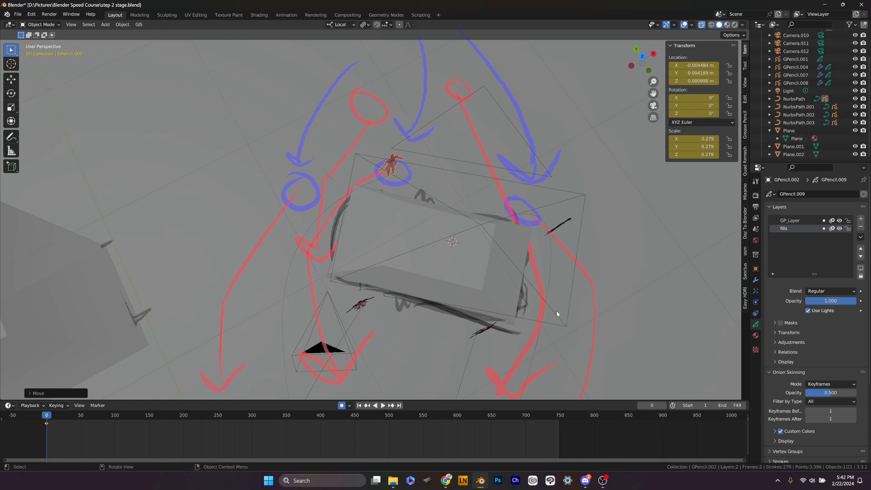
{"action": "scroll", "coordinate": [535, 314], "scroll_direction": "down", "scroll_amount": 5}
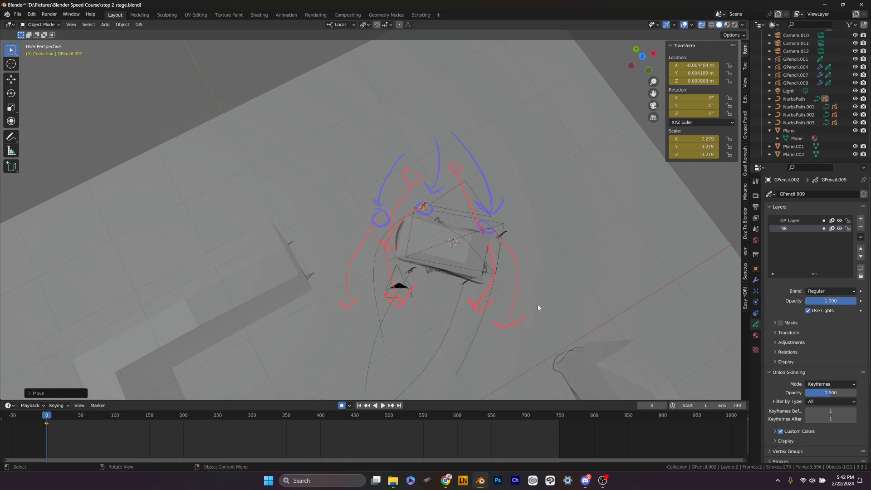
{"action": "key", "text": "KP_7"}
{"action": "scroll", "coordinate": [470, 240], "scroll_direction": "up", "scroll_amount": 5}
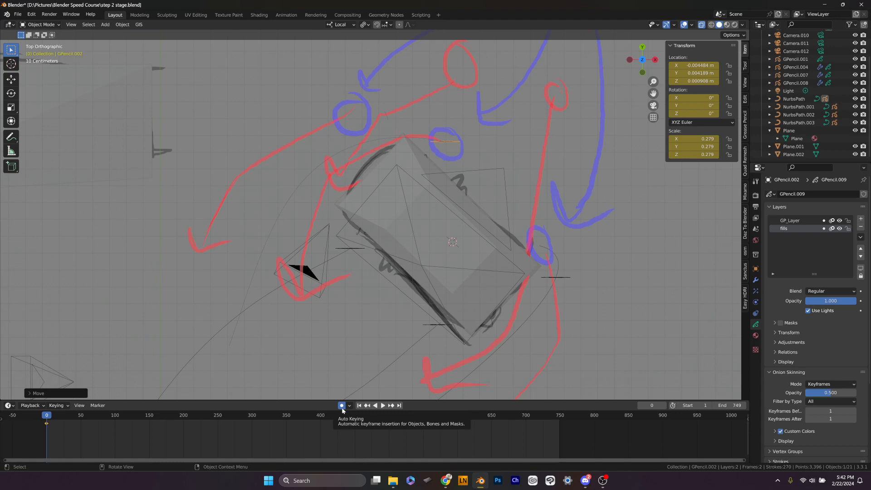
Preview the figures' motion along their paths by playing and scrubbing the timeline, and return to frame 0
{"action": "key", "text": "space"}
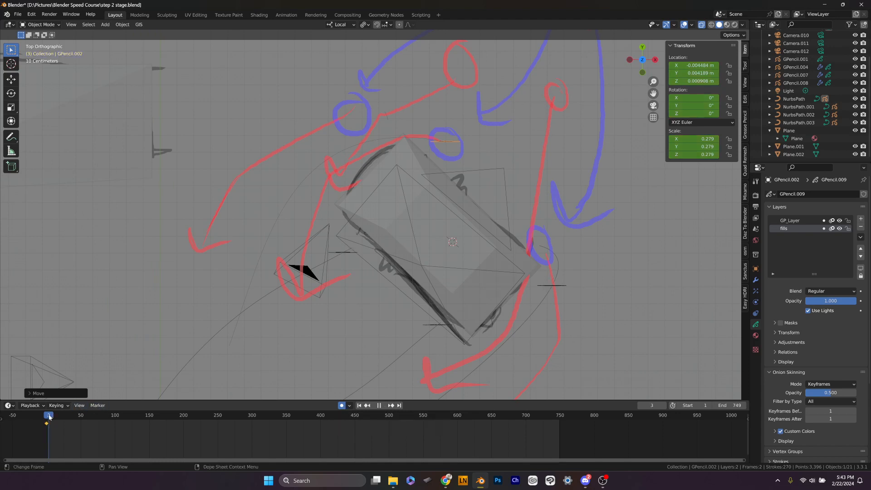
{"action": "left_click_drag", "start_coordinate": [49, 417], "coordinate": [208, 417]}
{"action": "key", "text": "space"}
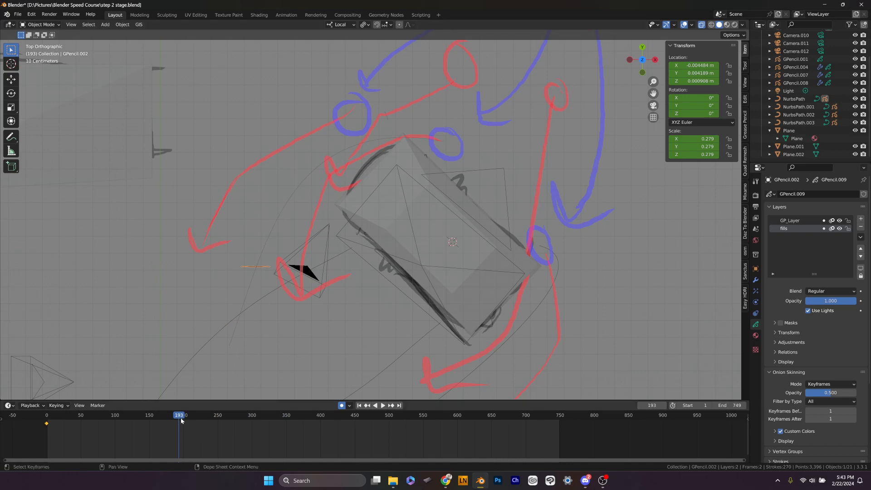
{"action": "left_click_drag", "start_coordinate": [180, 419], "coordinate": [236, 431]}
{"action": "key", "text": "space"}
{"action": "key", "text": "Escape"}
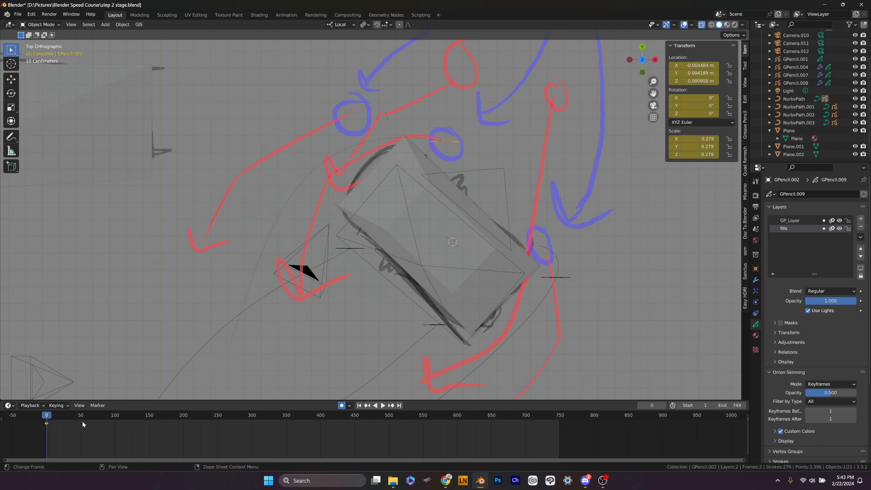
{"action": "key", "text": "space"}
{"action": "key", "text": "Escape"}
{"action": "left_click_drag", "start_coordinate": [55, 420], "coordinate": [479, 449]}
Examine the paths around the block and their far ends from above and in perspective
{"action": "scroll", "coordinate": [405, 271], "scroll_direction": "down", "scroll_amount": 2}
{"action": "scroll", "coordinate": [405, 269], "scroll_direction": "up", "scroll_amount": 4}
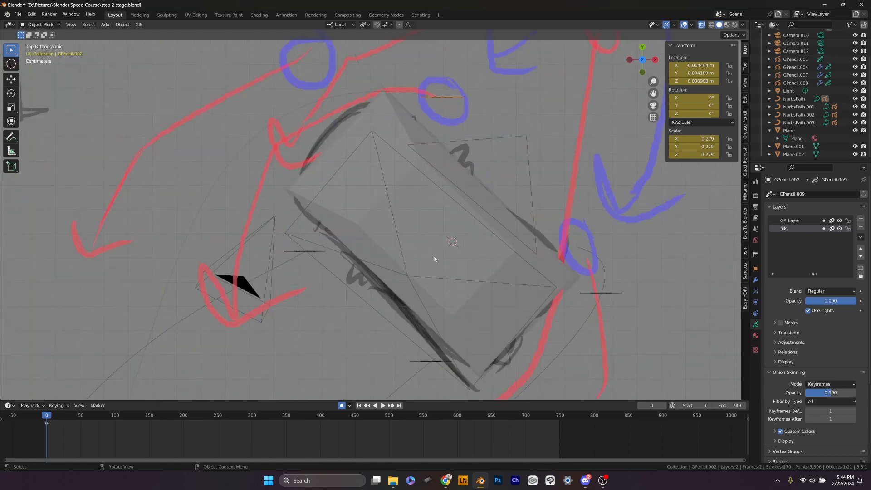
{"action": "scroll", "coordinate": [433, 259], "scroll_direction": "down", "scroll_amount": 3}
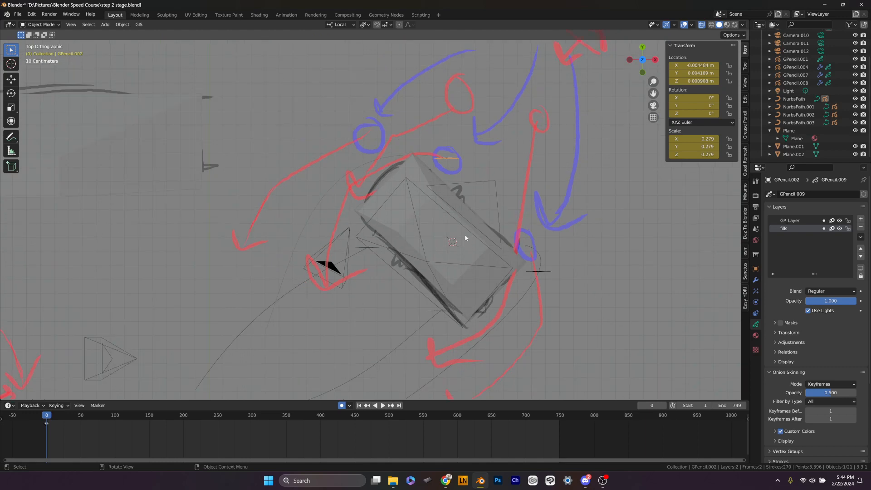
{"action": "scroll", "coordinate": [460, 244], "scroll_direction": "down", "scroll_amount": 1}
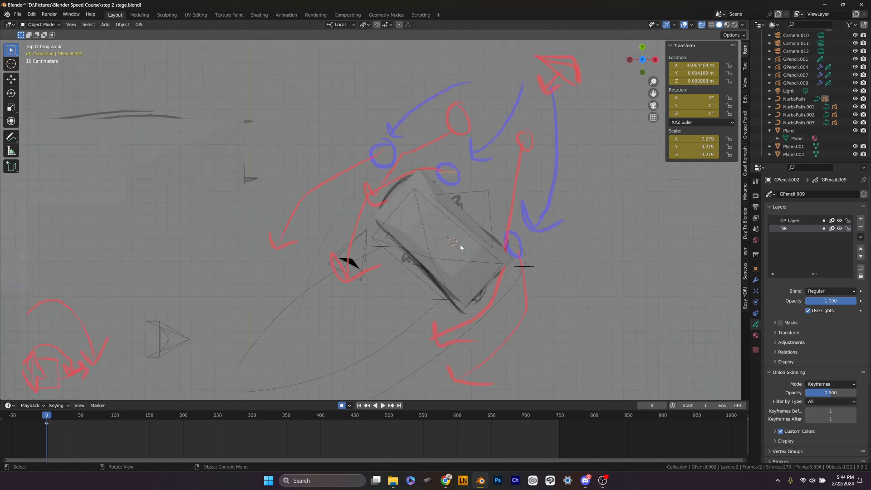
{"action": "mouse_move", "coordinate": [460, 246]}
{"action": "middle_mouse_down", "text": "shift"}
{"action": "mouse_move", "coordinate": [513, 185]}
{"action": "mouse_move", "coordinate": [509, 192]}
{"action": "middle_mouse_up", "text": "shift"}
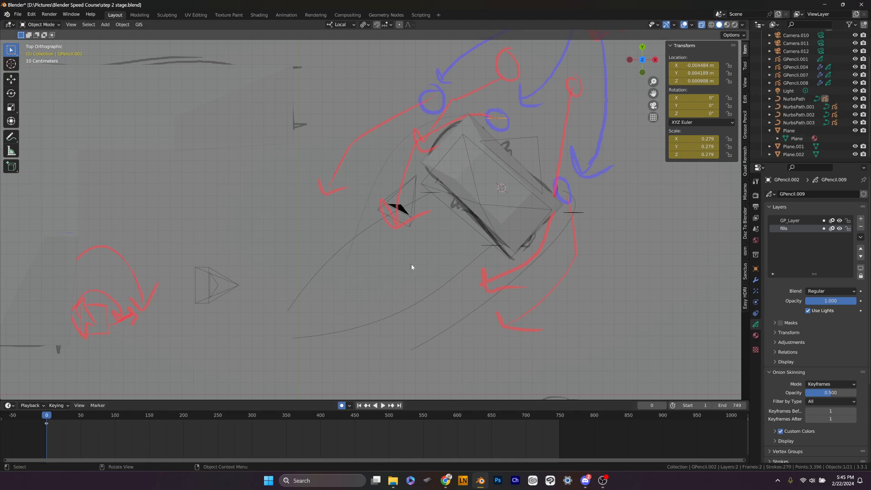
{"action": "scroll", "coordinate": [412, 288], "scroll_direction": "up", "scroll_amount": 2}
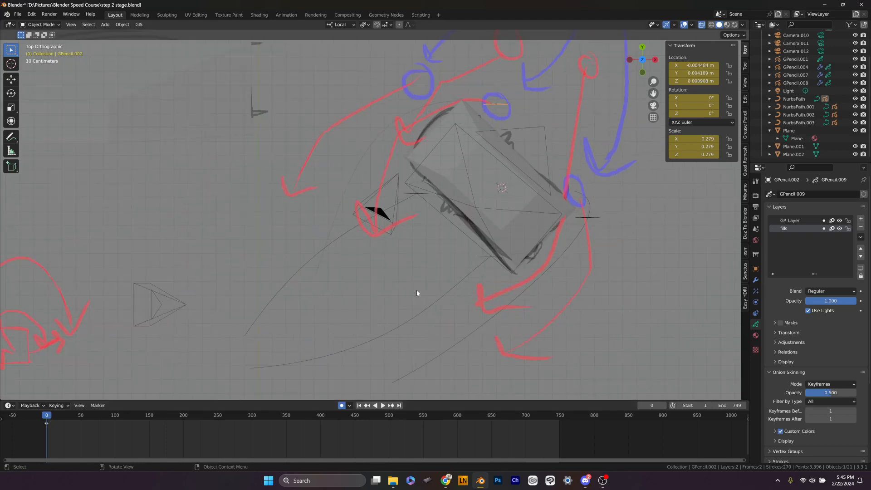
{"action": "scroll", "coordinate": [419, 291], "scroll_direction": "down", "scroll_amount": 4}
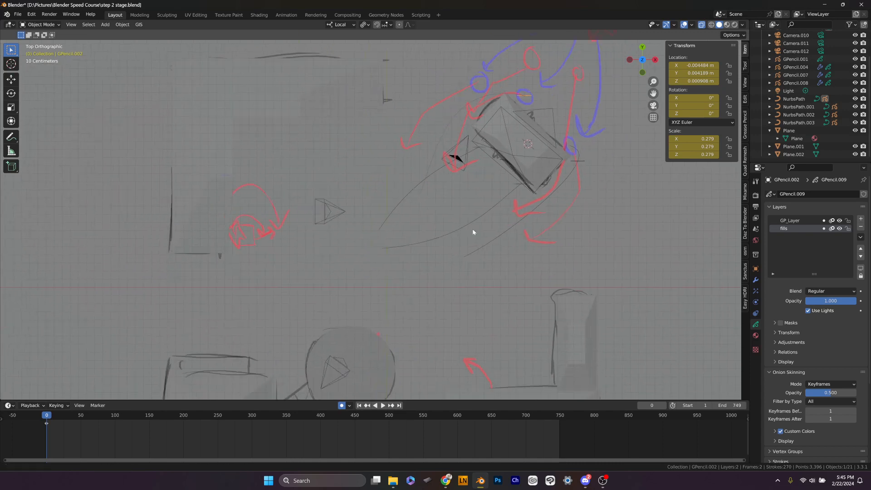
{"action": "scroll", "coordinate": [440, 227], "scroll_direction": "up", "scroll_amount": 3}
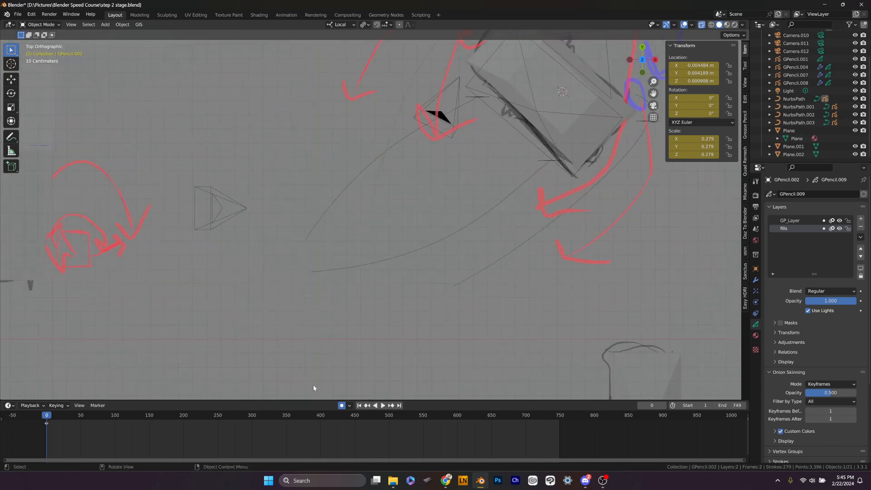
{"action": "mouse_move", "coordinate": [478, 335]}
{"action": "middle_mouse_down"}
{"action": "mouse_move", "coordinate": [472, 266]}
{"action": "mouse_move", "coordinate": [459, 282]}
{"action": "mouse_move", "coordinate": [346, 292]}
{"action": "mouse_move", "coordinate": [406, 227]}
{"action": "mouse_move", "coordinate": [406, 258]}
{"action": "mouse_move", "coordinate": [431, 263]}
{"action": "middle_mouse_up"}
{"action": "scroll", "coordinate": [553, 192], "scroll_direction": "down", "scroll_amount": 1}
{"action": "middle_click_drag", "start_coordinate": [562, 183], "coordinate": [533, 207], "text": "shift"}
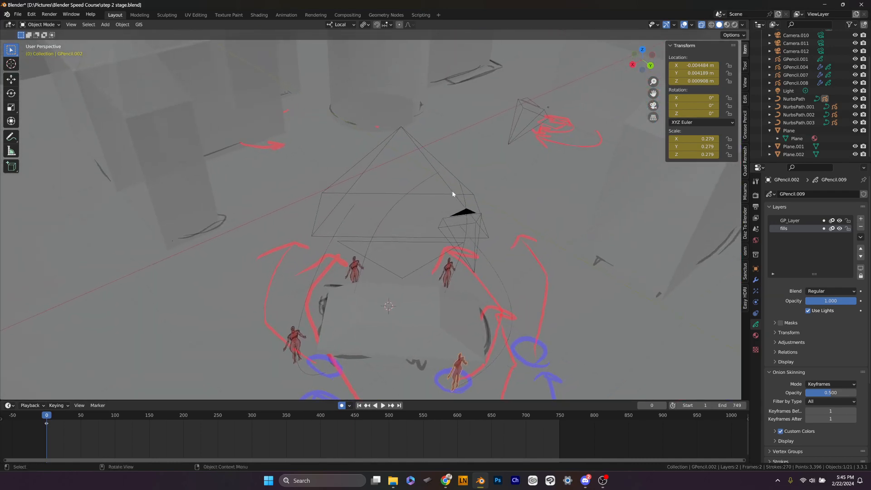
Place the 3D cursor on the ground near the far ends of the figures' paths
{"action": "right_click", "coordinate": [413, 200], "text": "shift"}
{"action": "scroll", "coordinate": [413, 200], "scroll_direction": "up", "scroll_amount": 3}
{"action": "middle_click_drag", "start_coordinate": [408, 206], "coordinate": [401, 171]}
{"action": "right_click", "coordinate": [394, 159], "text": "shift"}
{"action": "scroll", "coordinate": [394, 160], "scroll_direction": "up", "scroll_amount": 1}
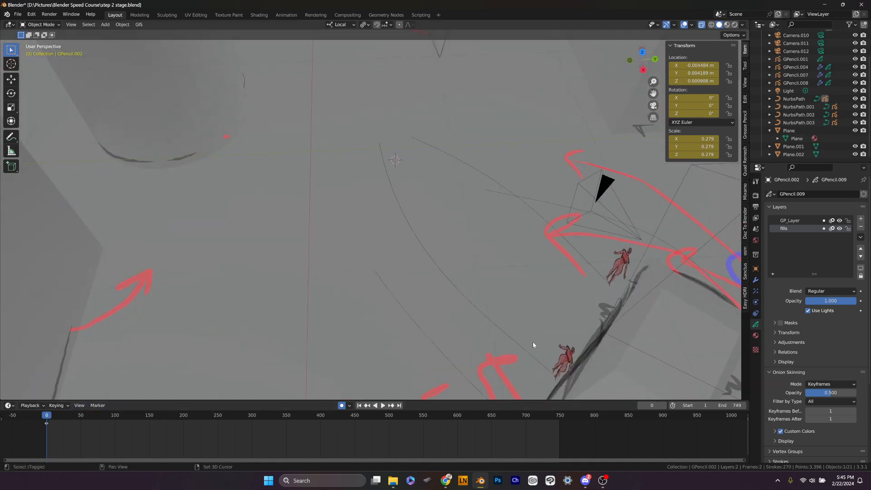
Delete the NURBS path that curves around the block's corner near the blue circle
{"action": "middle_click_drag", "start_coordinate": [532, 341], "coordinate": [353, 194], "text": "shift"}
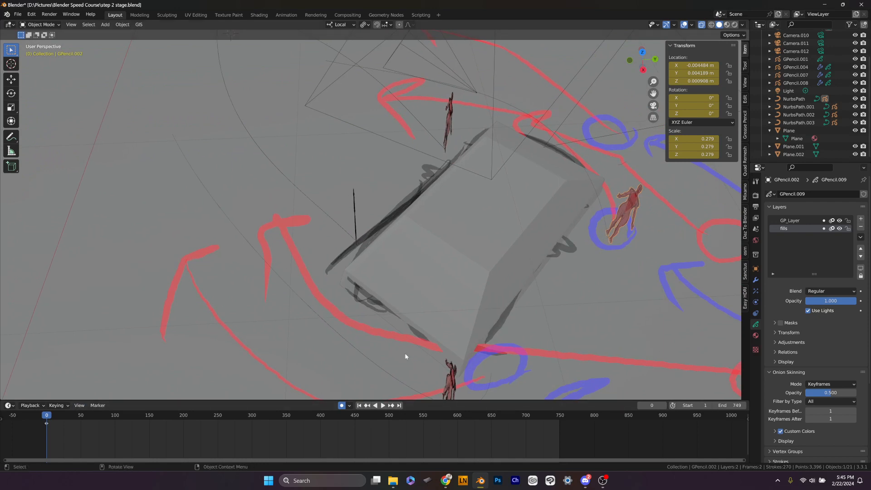
{"action": "left_click", "coordinate": [400, 381]}
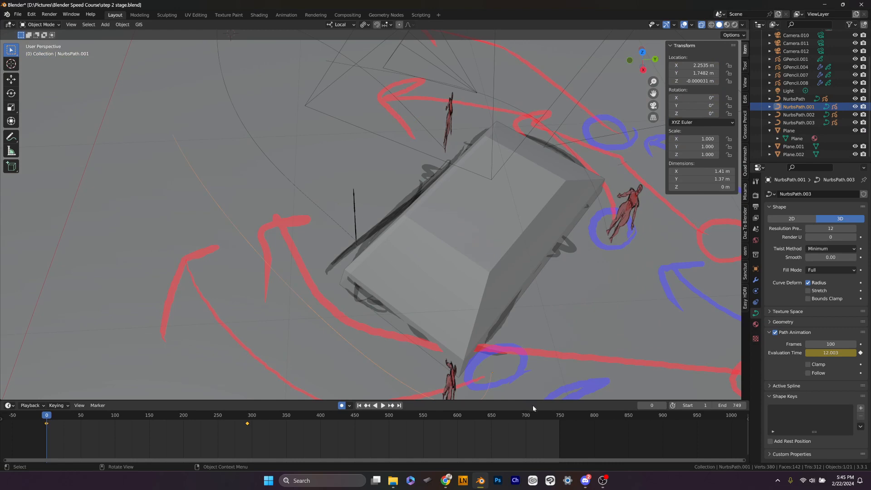
{"action": "scroll", "coordinate": [438, 259], "scroll_direction": "up", "scroll_amount": 4}
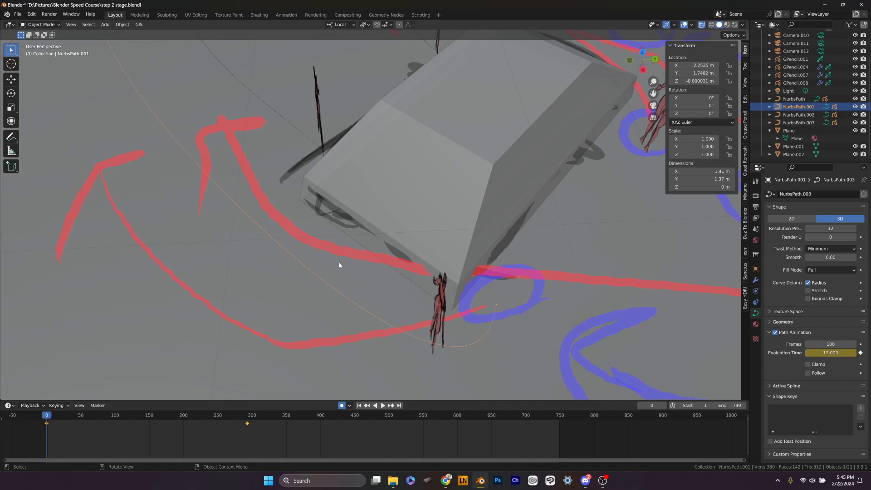
{"action": "scroll", "coordinate": [505, 328], "scroll_direction": "down", "scroll_amount": 4}
{"action": "middle_click_drag", "start_coordinate": [505, 328], "coordinate": [410, 249], "text": "shift"}
{"action": "scroll", "coordinate": [355, 208], "scroll_direction": "up", "scroll_amount": 4}
{"action": "scroll", "coordinate": [409, 249], "scroll_direction": "down", "scroll_amount": 4}
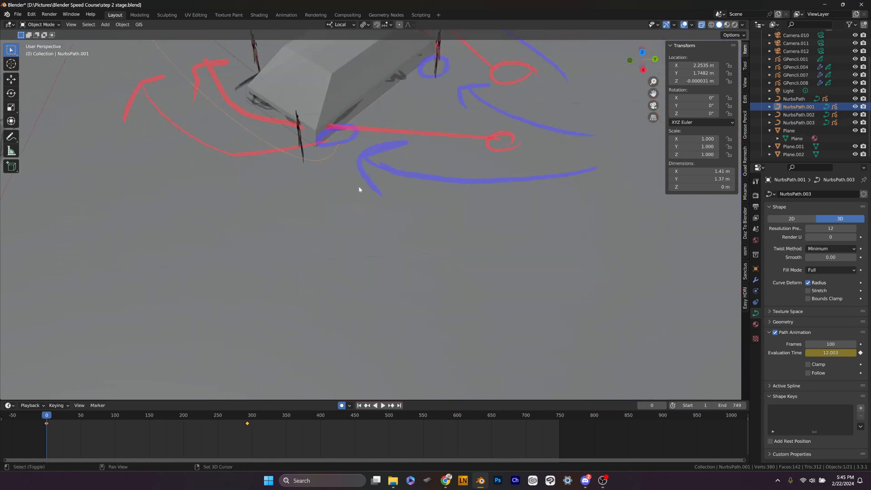
{"action": "middle_click_drag", "start_coordinate": [359, 189], "coordinate": [398, 291], "text": "shift"}
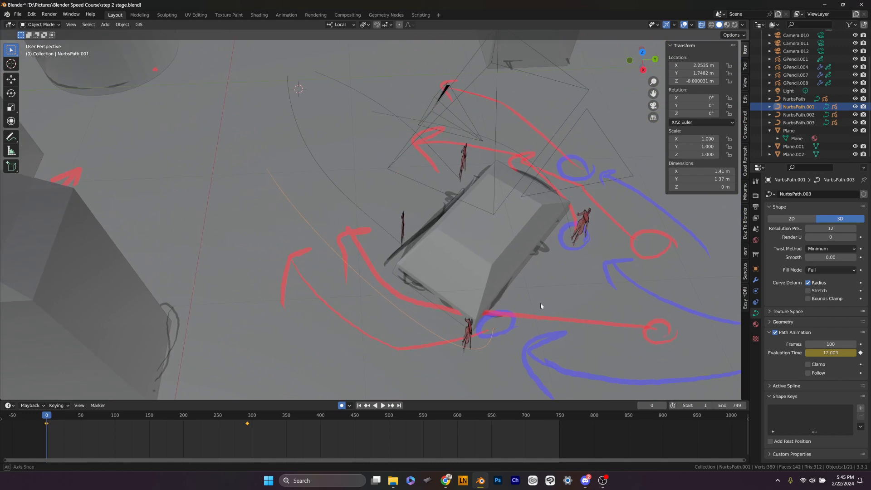
{"action": "middle_click_drag", "start_coordinate": [540, 304], "coordinate": [516, 306]}
{"action": "middle_click_drag", "start_coordinate": [348, 317], "coordinate": [393, 285], "text": "shift"}
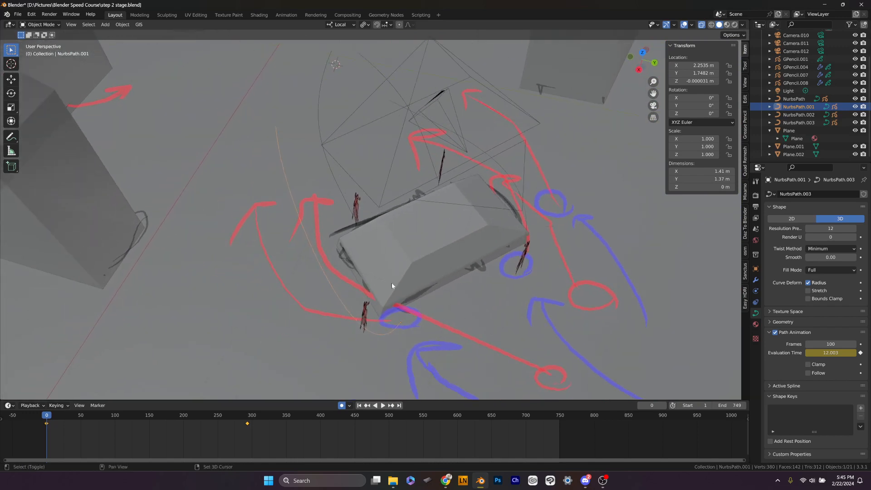
{"action": "left_click", "coordinate": [345, 302]}
{"action": "left_click", "coordinate": [343, 306]}
{"action": "key", "text": "x"}
{"action": "left_click", "coordinate": [345, 305]}
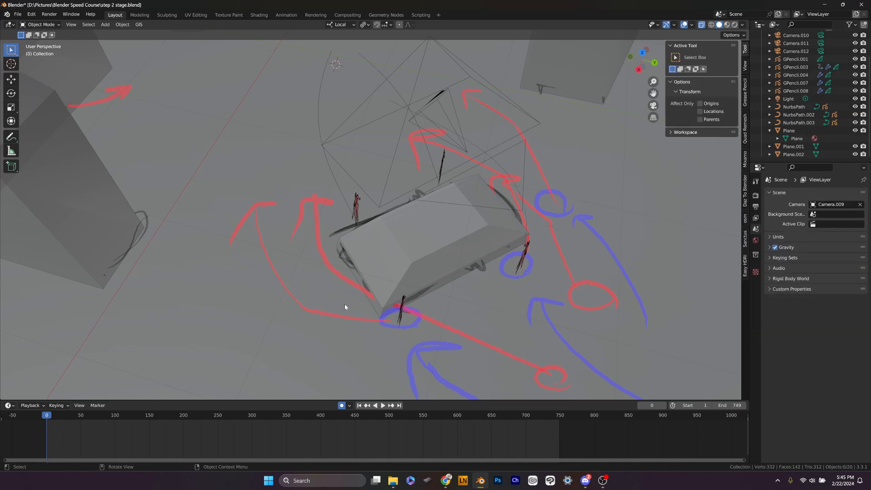
Snap the 3D cursor to the figure standing in the blue circle where the path was deleted
{"action": "middle_click_drag", "start_coordinate": [346, 303], "coordinate": [400, 314]}
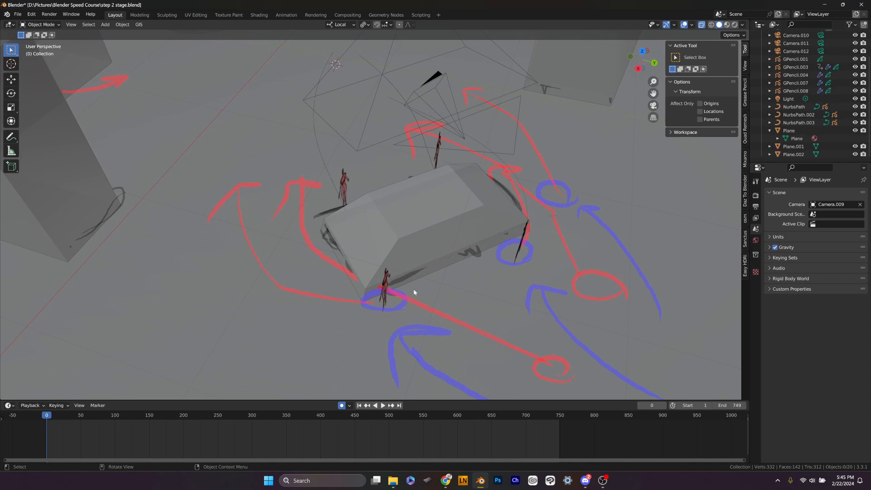
{"action": "middle_click_drag", "start_coordinate": [413, 288], "coordinate": [434, 325], "text": "shift"}
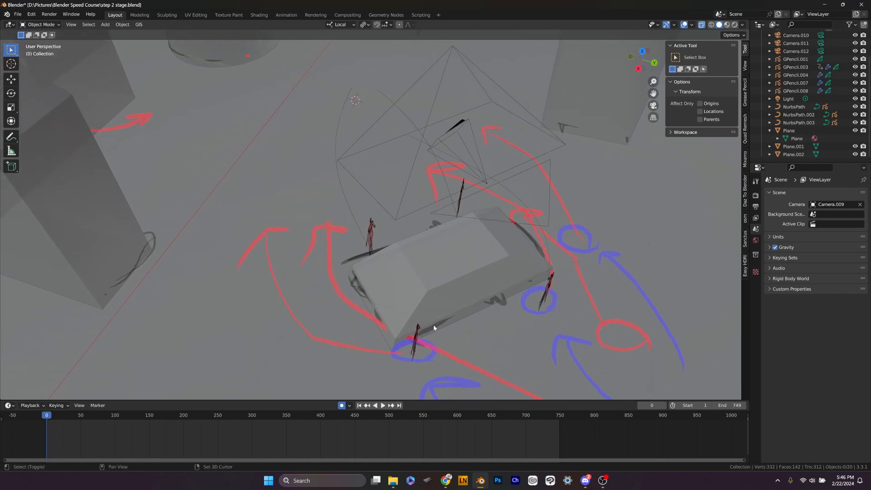
{"action": "left_click", "coordinate": [415, 341]}
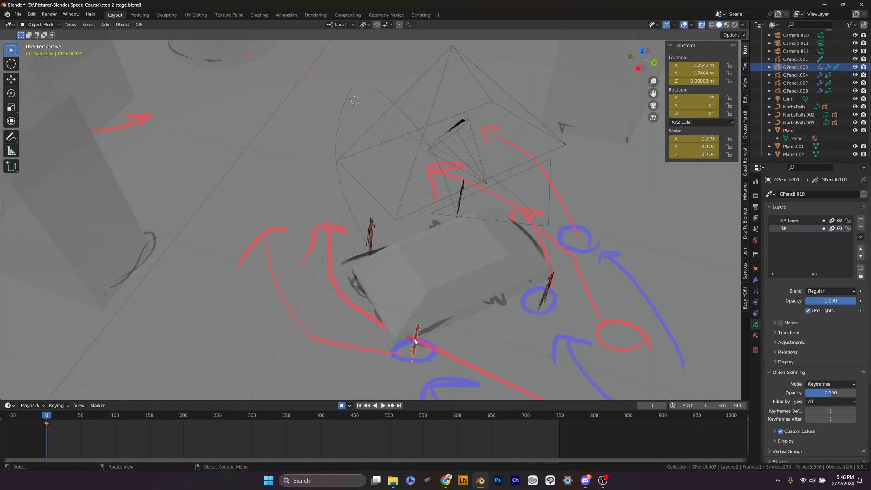
{"action": "key", "text": "shift+s"}
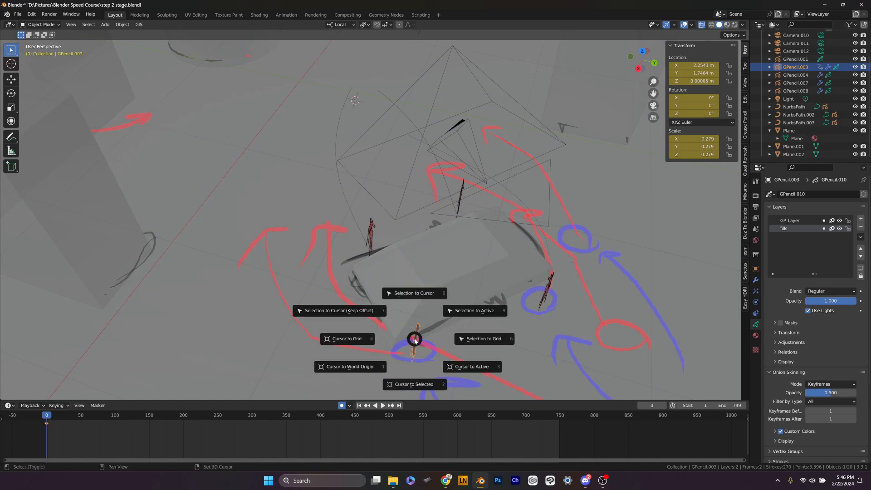
{"action": "left_click", "coordinate": [421, 385]}
{"action": "key", "text": "KP_Decimal"}
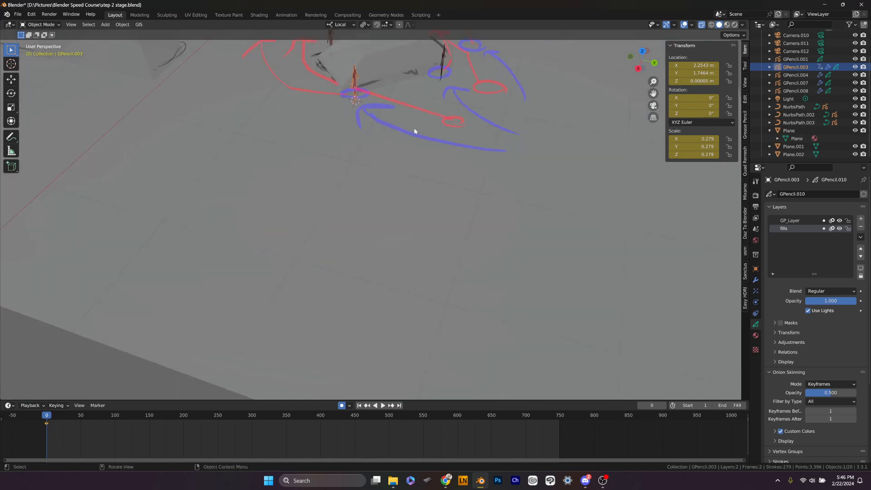
Add a new Path curve at the 3D cursor beside the figure
{"action": "middle_click_drag", "start_coordinate": [384, 134], "coordinate": [451, 319], "text": "shift"}
{"action": "scroll", "coordinate": [438, 311], "scroll_direction": "up", "scroll_amount": 3}
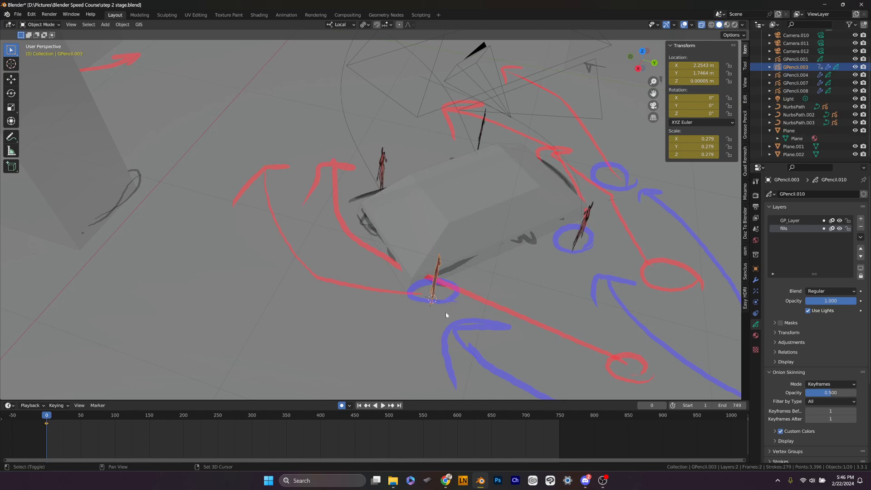
{"action": "key", "text": "shift+a"}
{"action": "mouse_move", "coordinate": [445, 312]}
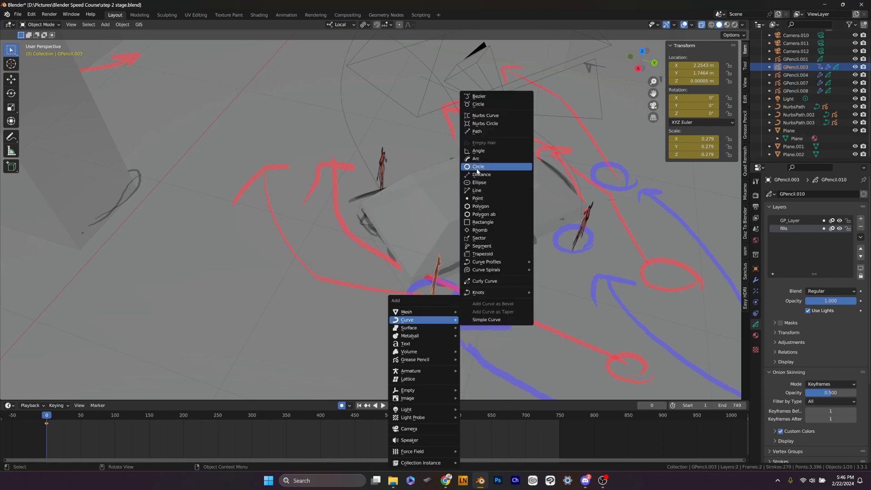
{"action": "left_click", "coordinate": [489, 135]}
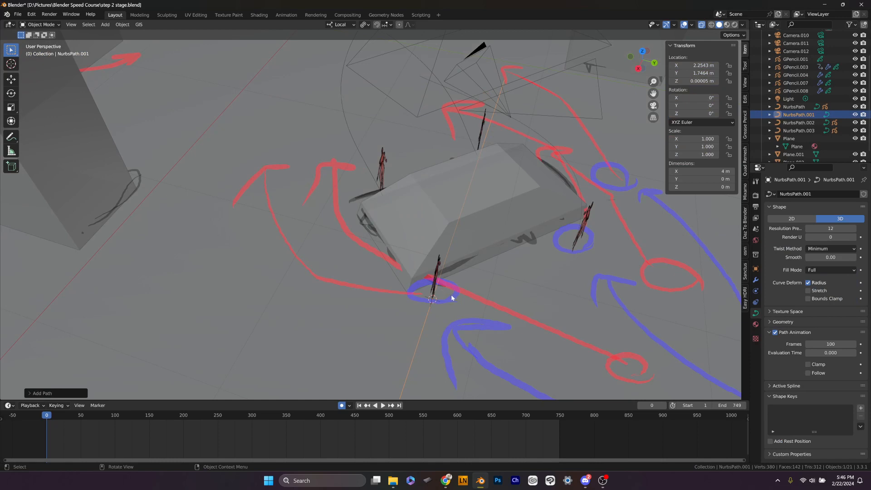
Enter Edit Mode on the new path and move its X -2 m end point to about X -1.95 m, Y -1.48 m, beyond the block
{"action": "scroll", "coordinate": [450, 295], "scroll_direction": "down", "scroll_amount": 2}
{"action": "middle_click_drag", "start_coordinate": [451, 294], "coordinate": [454, 208], "text": "shift"}
{"action": "key", "text": "ctrl+Tab"}
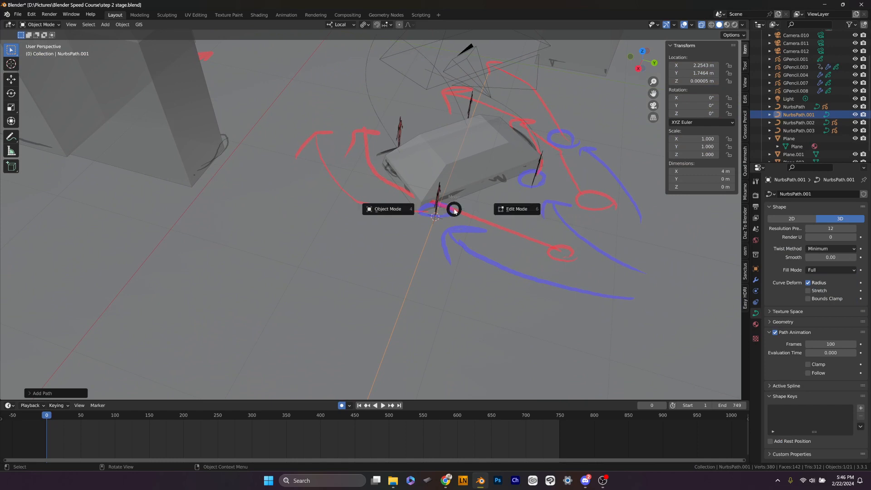
{"action": "left_click", "coordinate": [517, 208]}
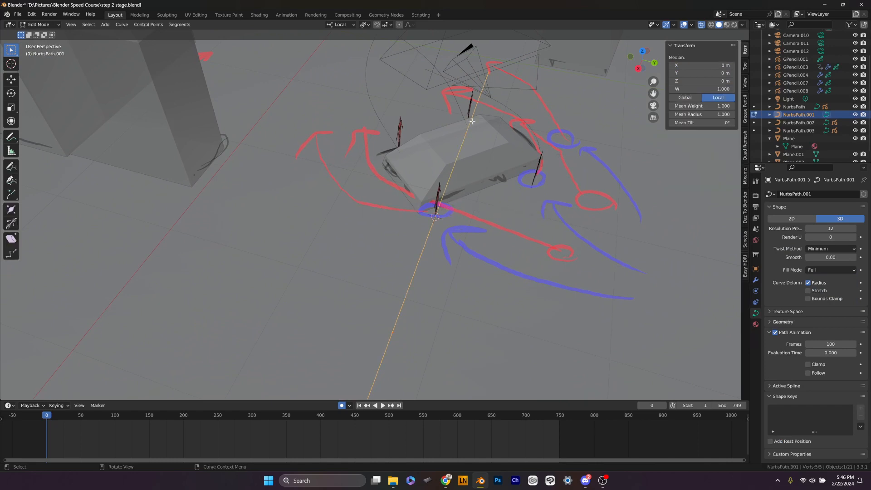
{"action": "left_click", "coordinate": [470, 68]}
{"action": "middle_click_drag", "start_coordinate": [466, 72], "coordinate": [459, 156], "text": "shift"}
{"action": "left_click_drag", "start_coordinate": [461, 150], "coordinate": [494, 180]}
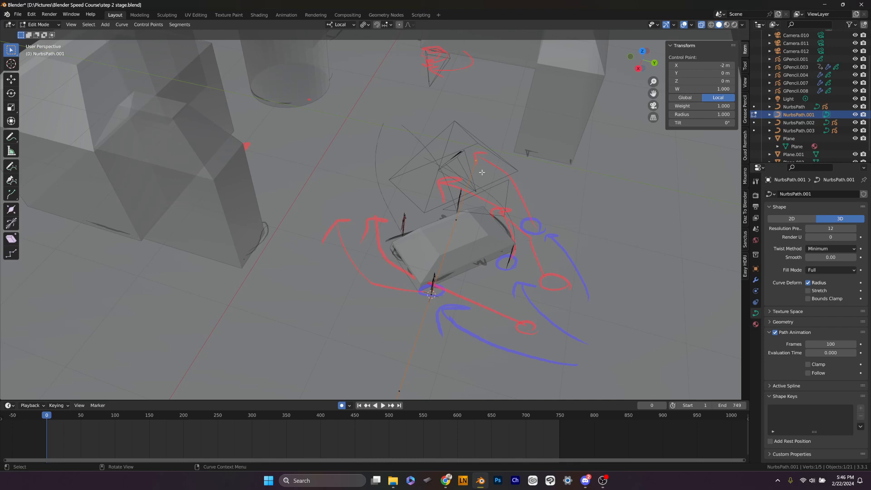
{"action": "key", "text": "KP_7"}
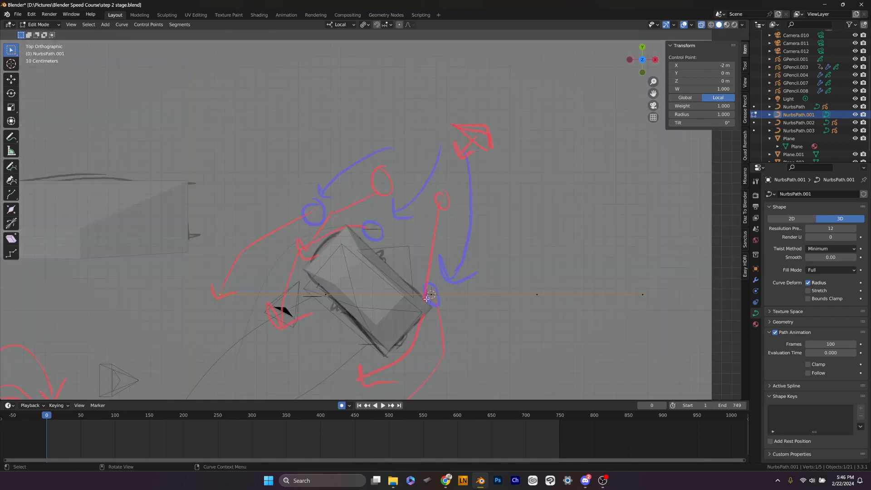
{"action": "middle_click_drag", "start_coordinate": [430, 302], "coordinate": [471, 181], "text": "shift"}
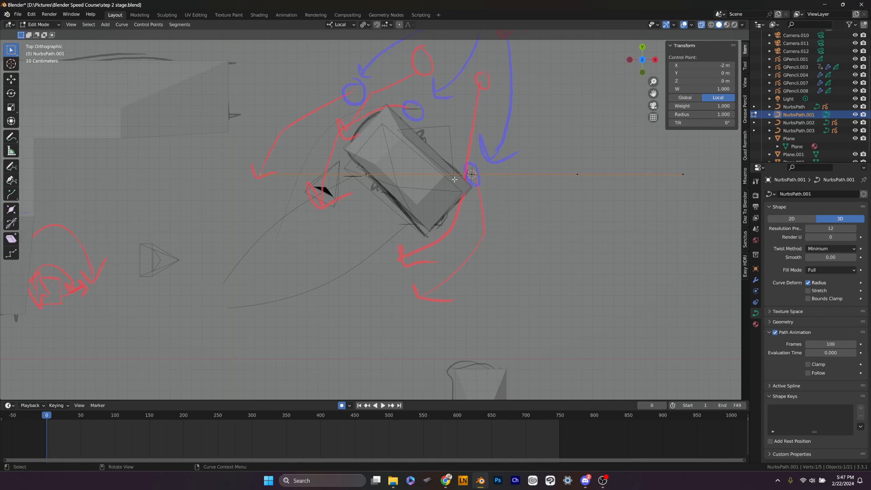
{"action": "key", "text": "g"}
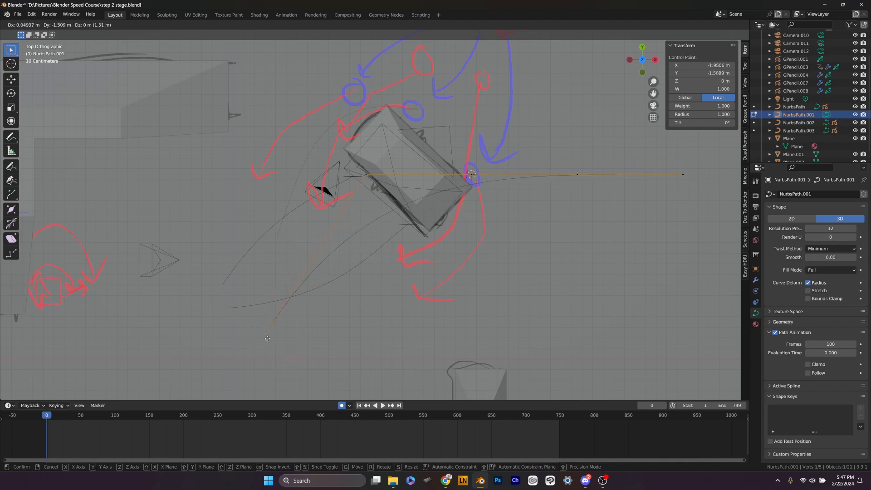
{"action": "left_click", "coordinate": [264, 336]}
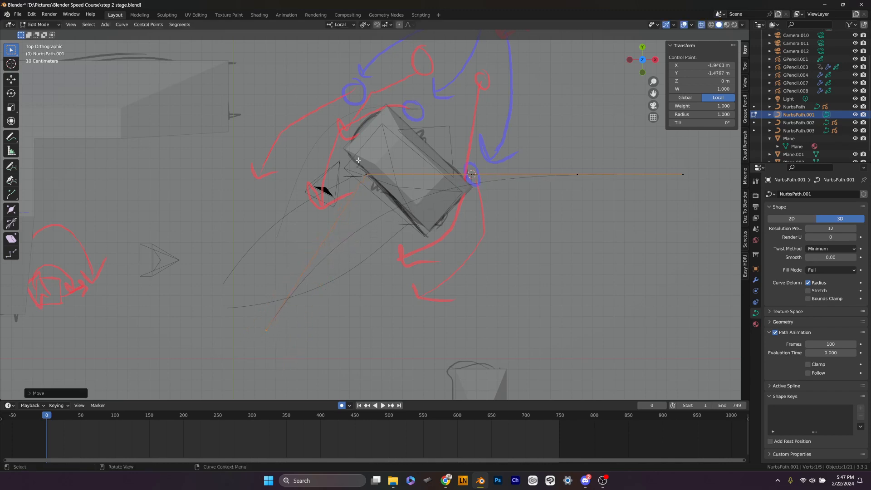
Readjust the same end control point to about X -1.95 m, Y -1.13 m, near the ends of the other figures' paths
{"action": "left_click", "coordinate": [373, 166]}
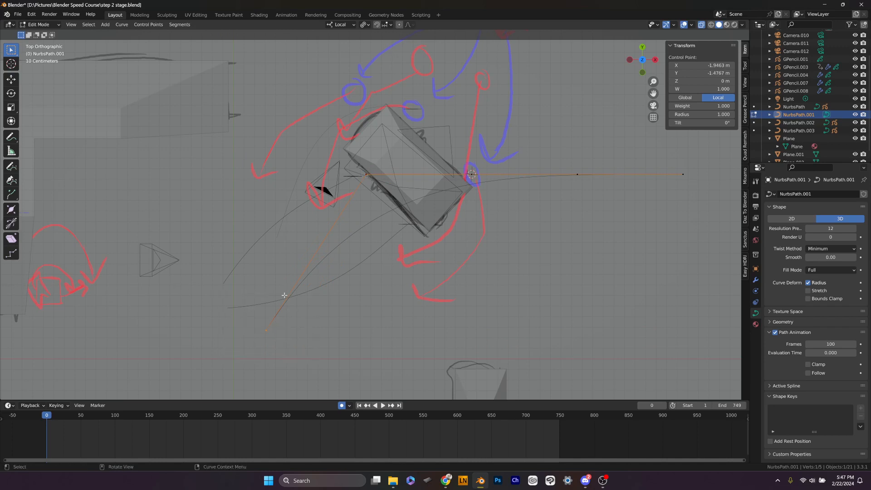
{"action": "key", "text": "g"}
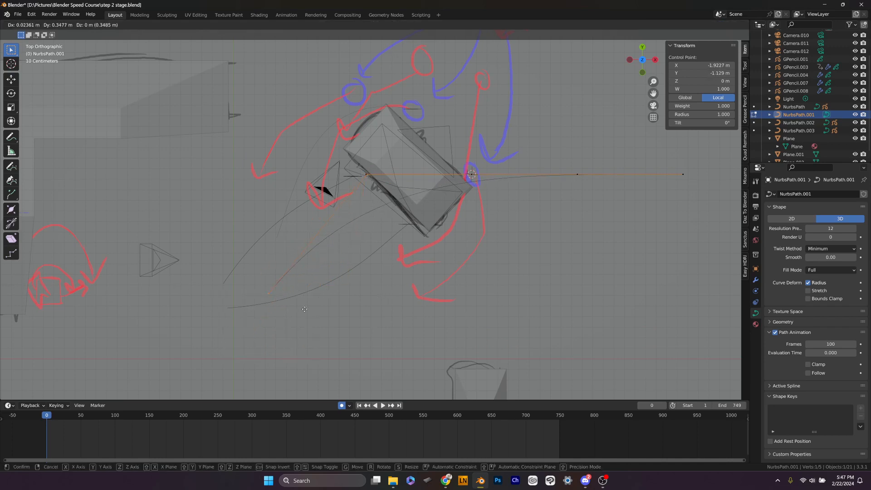
{"action": "left_click", "coordinate": [291, 313]}
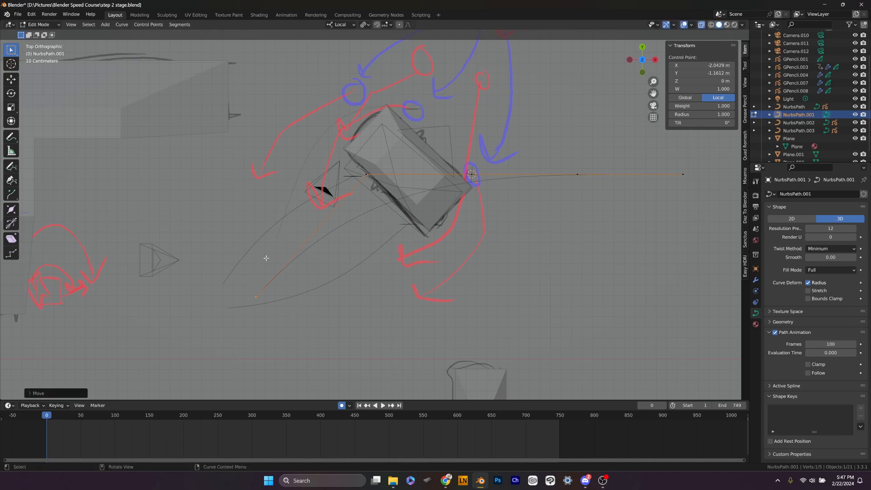
{"action": "key", "text": "g"}
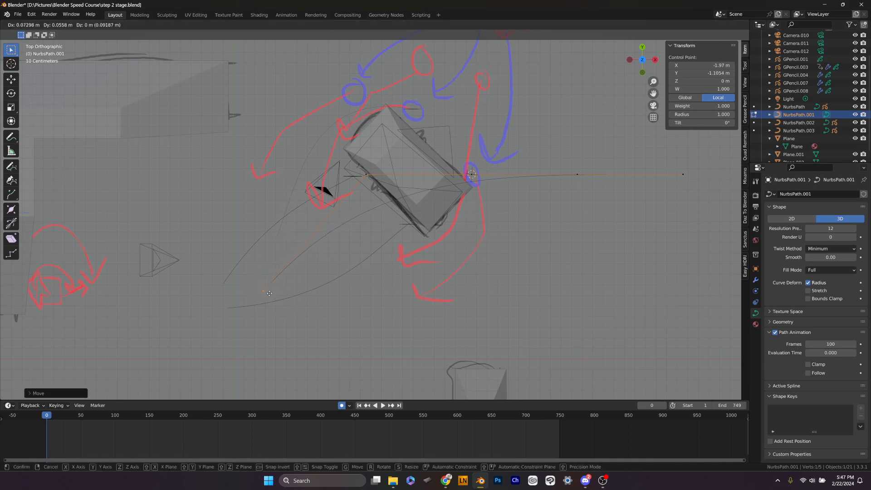
{"action": "left_click", "coordinate": [269, 294]}
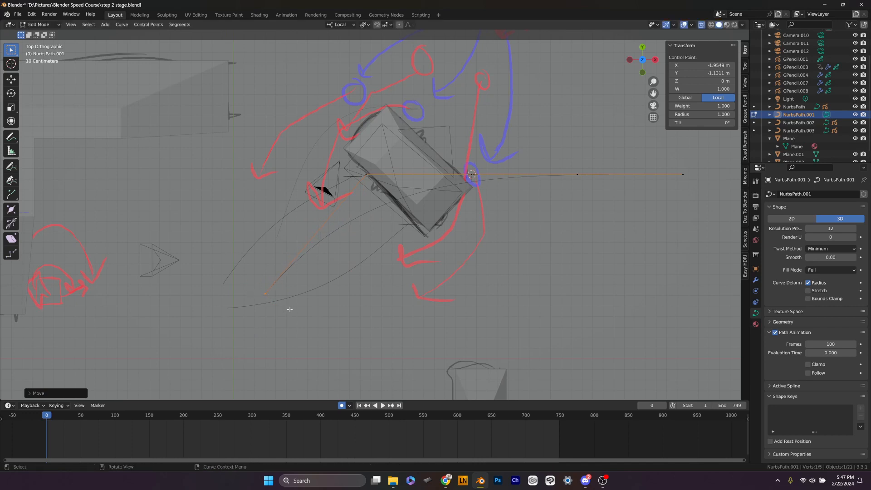
Move the path's second control point outward past the tip of the outer red arrow
{"action": "left_click", "coordinate": [366, 174]}
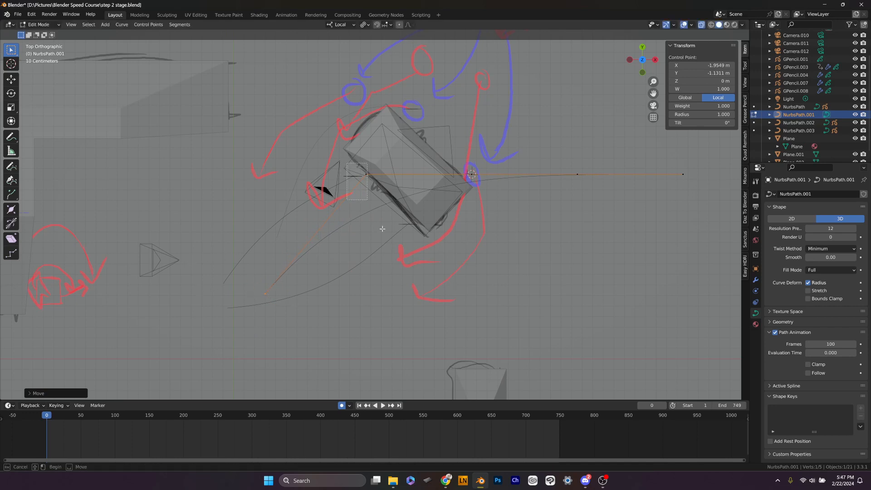
{"action": "key", "text": "g"}
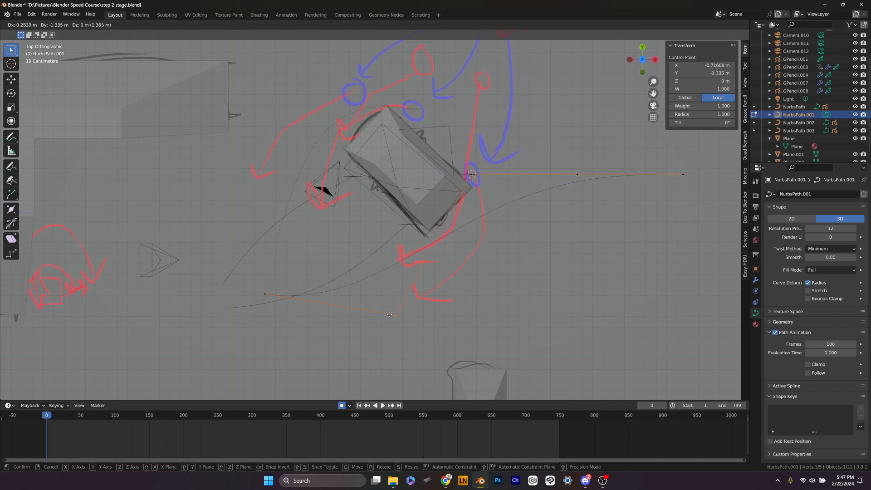
{"action": "left_click", "coordinate": [389, 322]}
Move the middle control point to about X -0.12 m, Y -0.95 m and the fourth point onto the outer red arrow's bend
{"action": "left_click", "coordinate": [576, 174]}
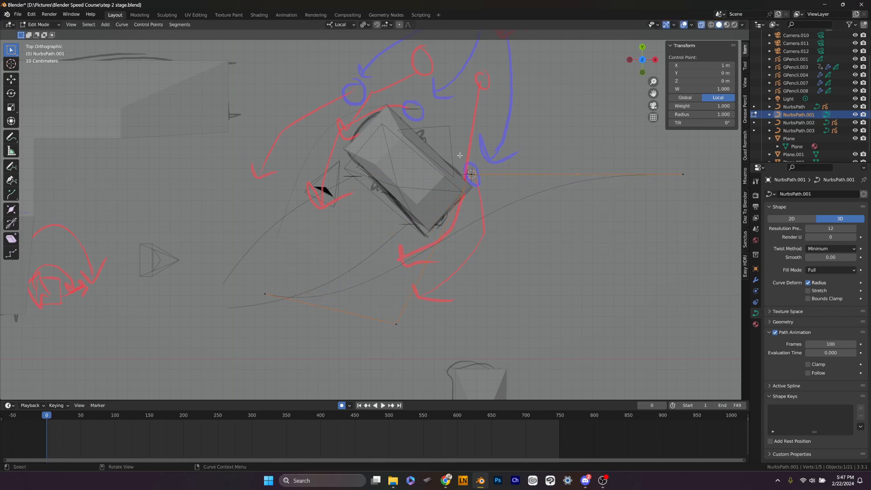
{"action": "key", "text": "g"}
{"action": "left_click", "coordinate": [495, 298]}
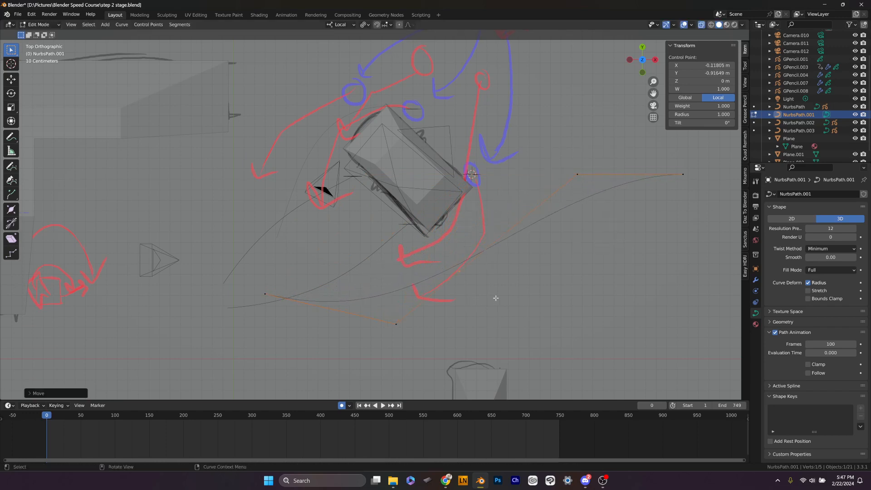
{"action": "key", "text": "ctrl+z"}
{"action": "key", "text": "g"}
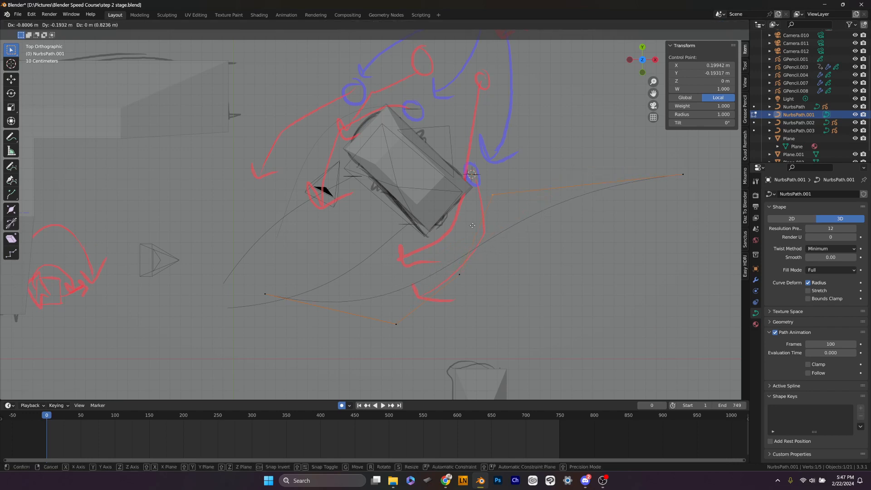
{"action": "left_click", "coordinate": [466, 275]}
Move the path's last control point from X 2 m back to the figure in the blue circle, at about X 0 m, Y 0 m
{"action": "left_click", "coordinate": [682, 174]}
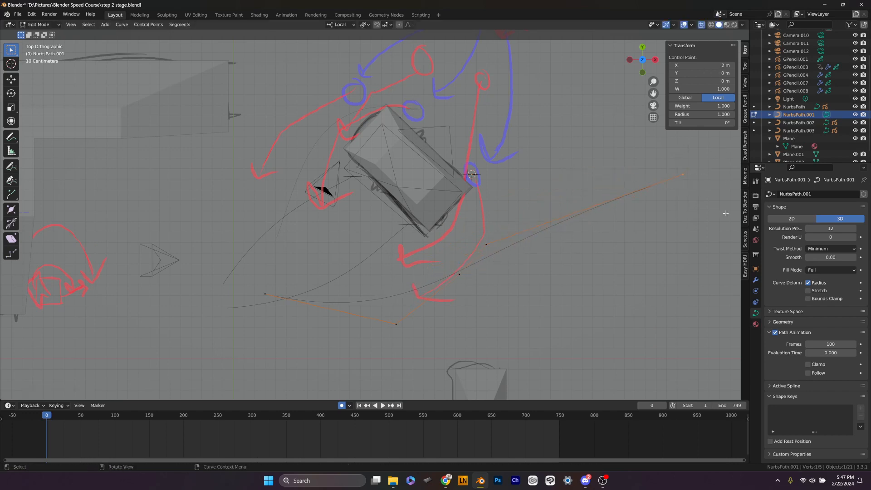
{"action": "key", "text": "g"}
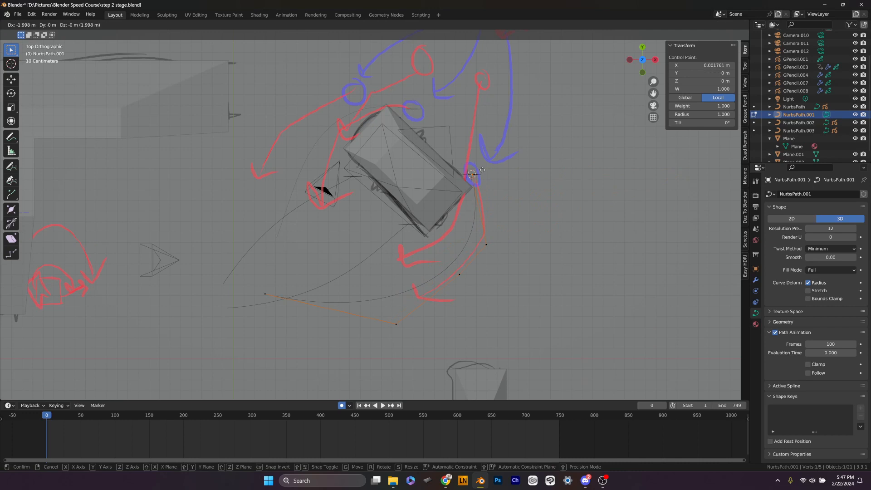
{"action": "left_click", "coordinate": [481, 170]}
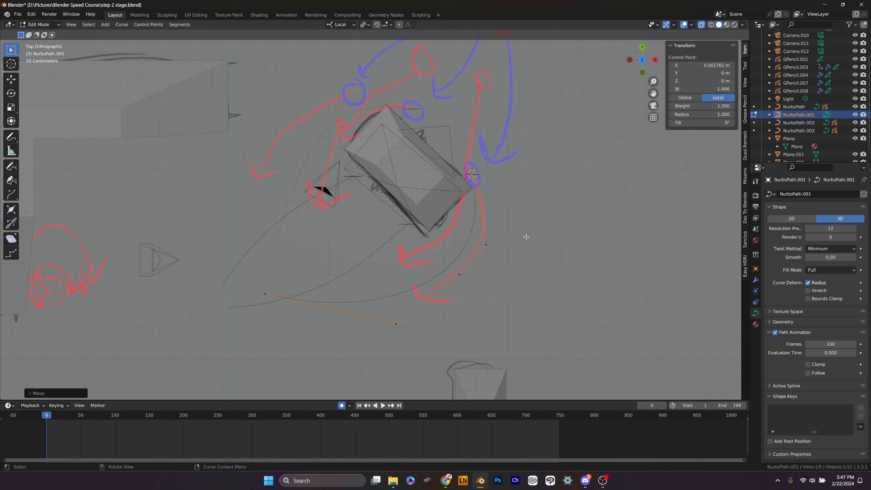
Reposition the middle control point, move the fourth outward to about X 0.57 m, Y -0.18 m, and return to Object Mode
{"action": "left_click", "coordinate": [460, 274]}
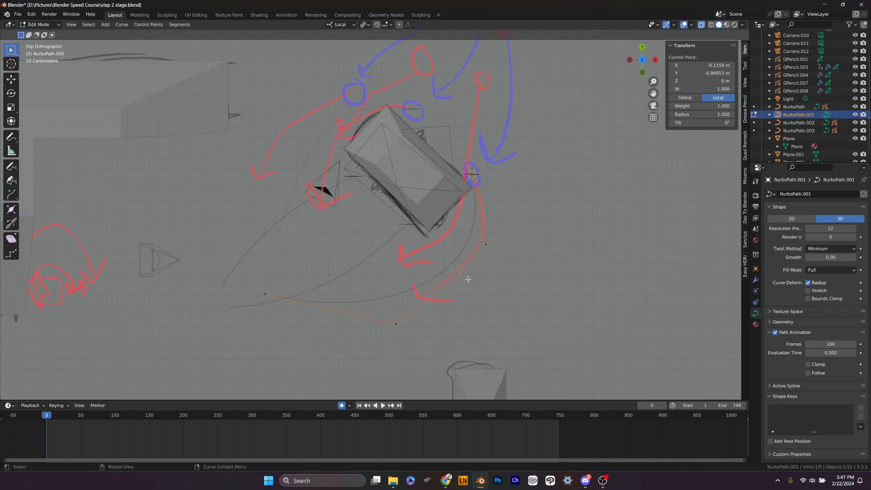
{"action": "key", "text": "g"}
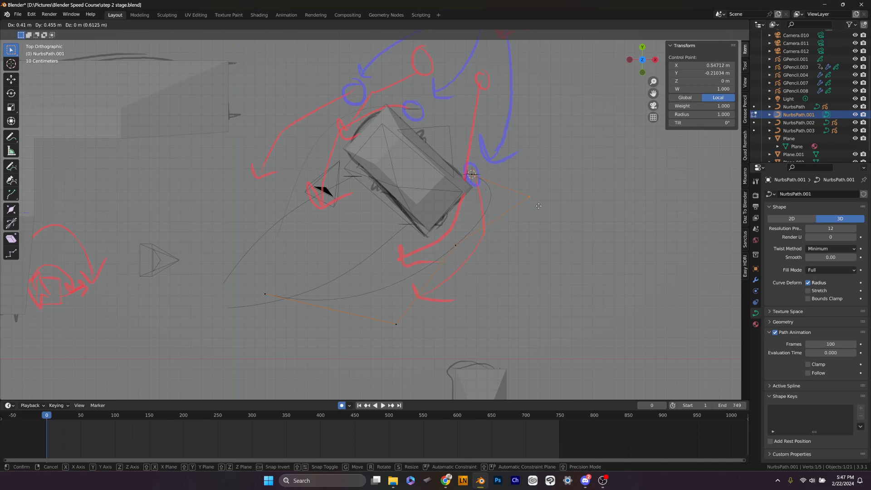
{"action": "left_click", "coordinate": [541, 203]}
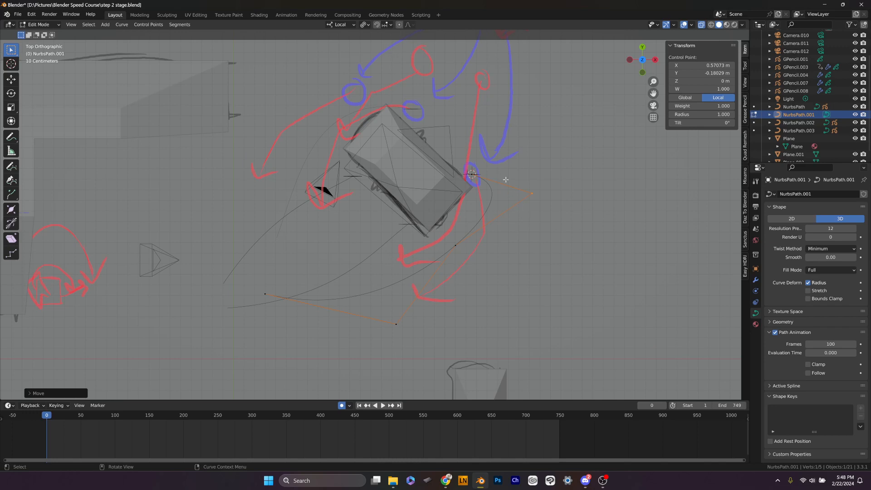
{"action": "middle_click_drag", "start_coordinate": [501, 187], "coordinate": [441, 165]}
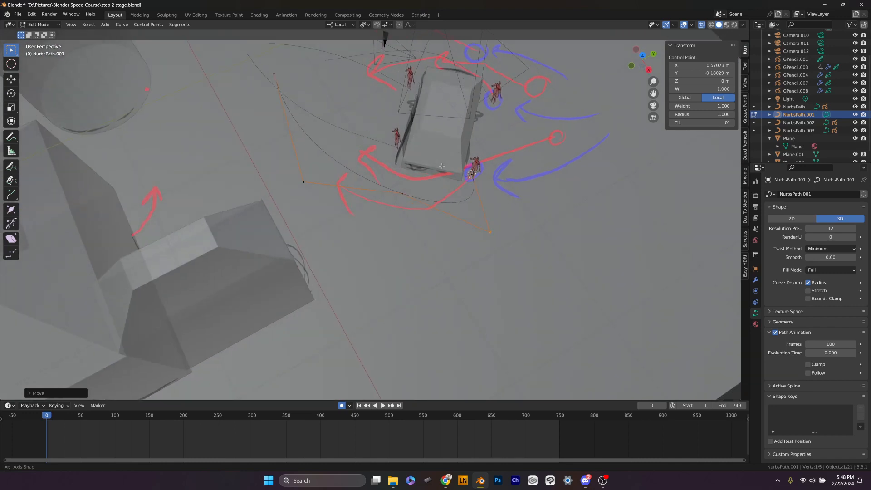
{"action": "key", "text": "ctrl+Tab"}
{"action": "left_click", "coordinate": [376, 165]}
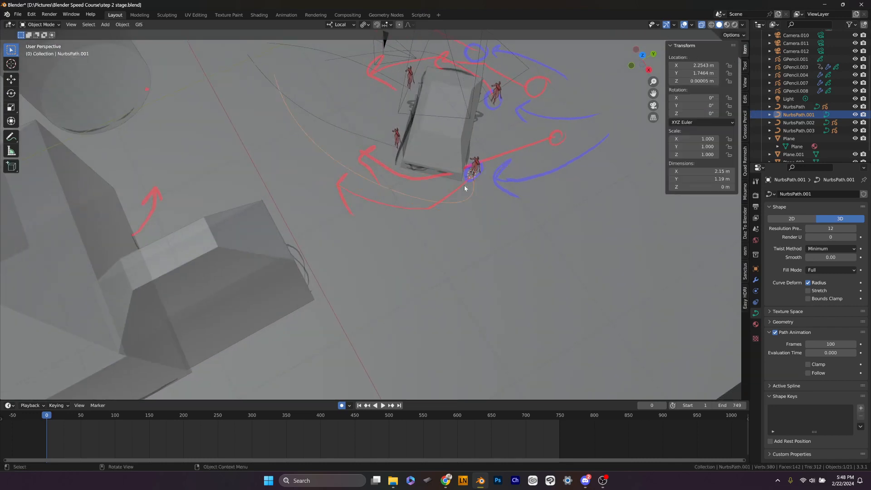
Parent the grease pencil figure GPencil.003 in the blue circle to the new path NurbsPath.001 with the Object option
{"action": "left_click", "coordinate": [476, 165]}
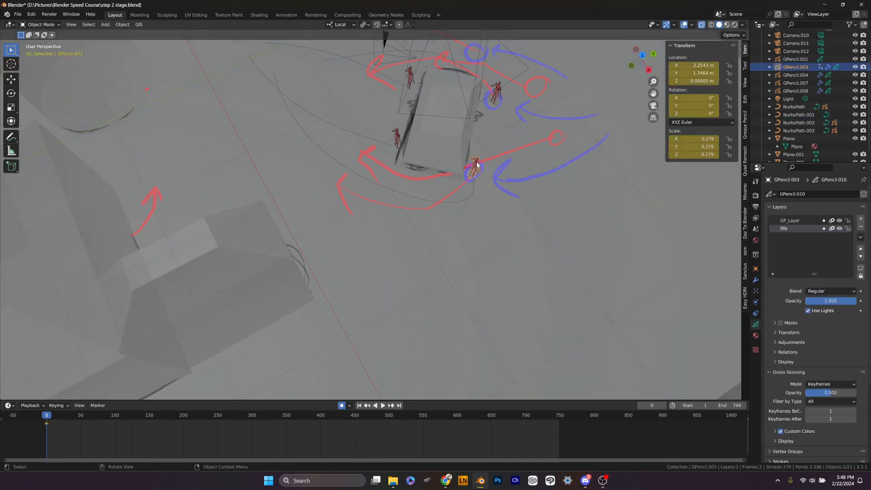
{"action": "left_click", "coordinate": [425, 200], "text": "shift"}
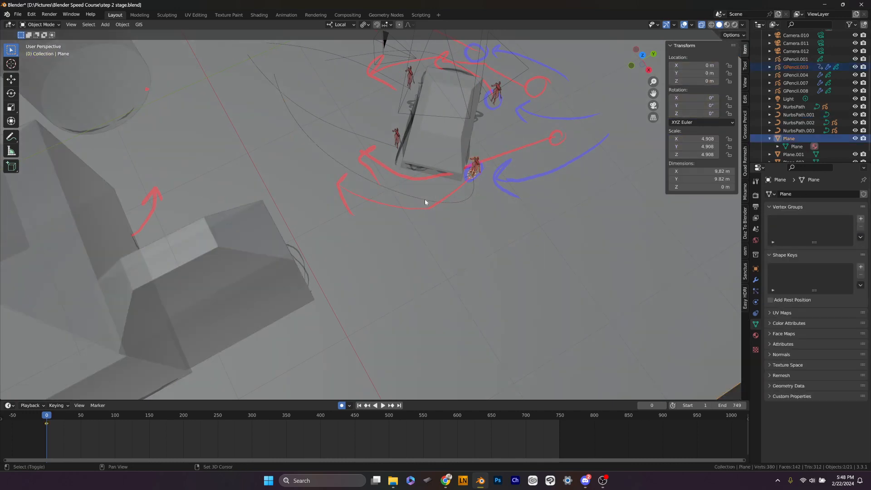
{"action": "left_click", "coordinate": [424, 199]}
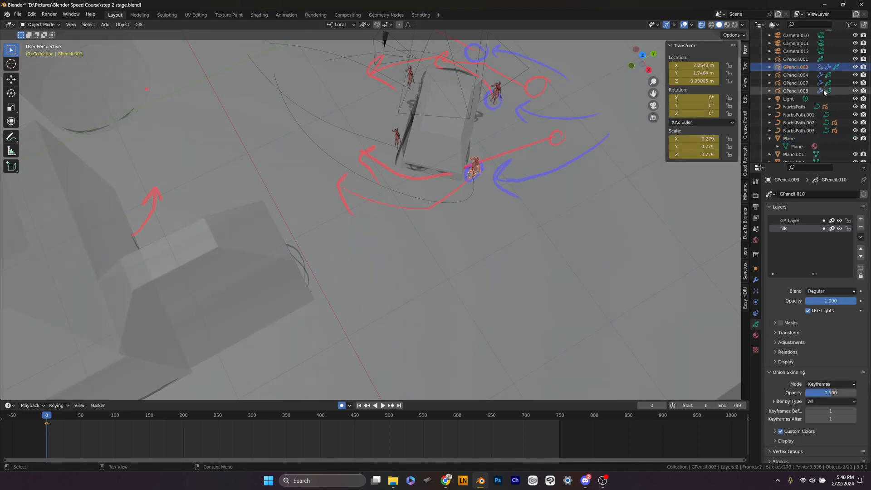
{"action": "left_click", "coordinate": [794, 107], "text": "shift"}
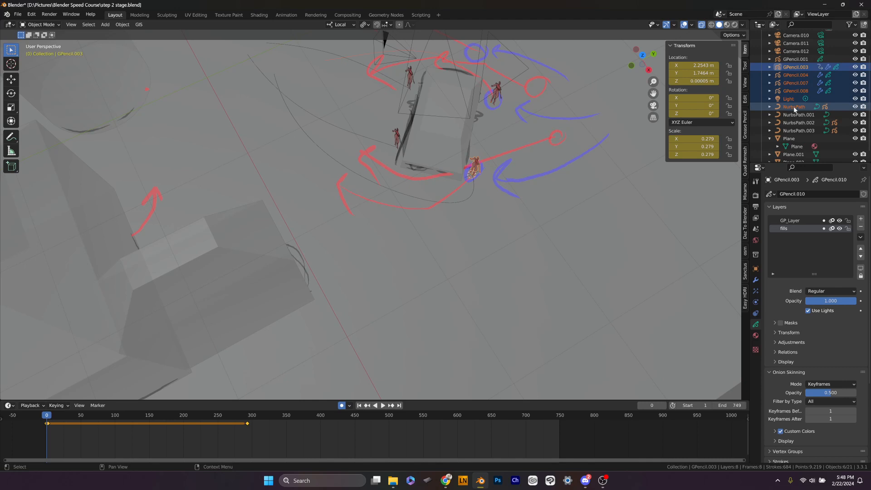
{"action": "left_click", "coordinate": [794, 107], "text": "ctrl"}
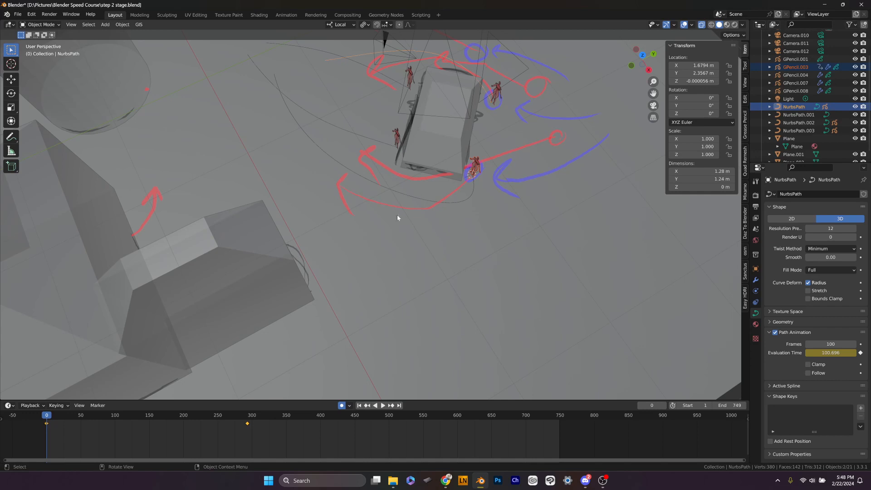
{"action": "left_click", "coordinate": [798, 107]}
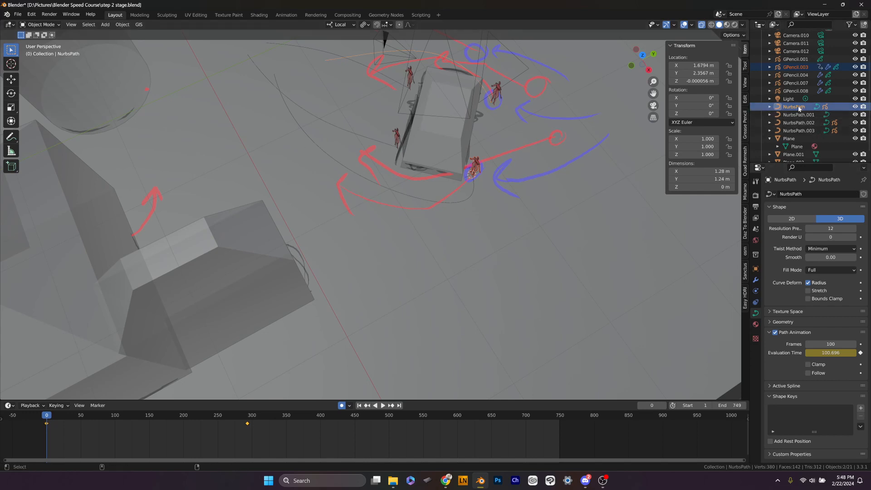
{"action": "left_click", "coordinate": [797, 131]}
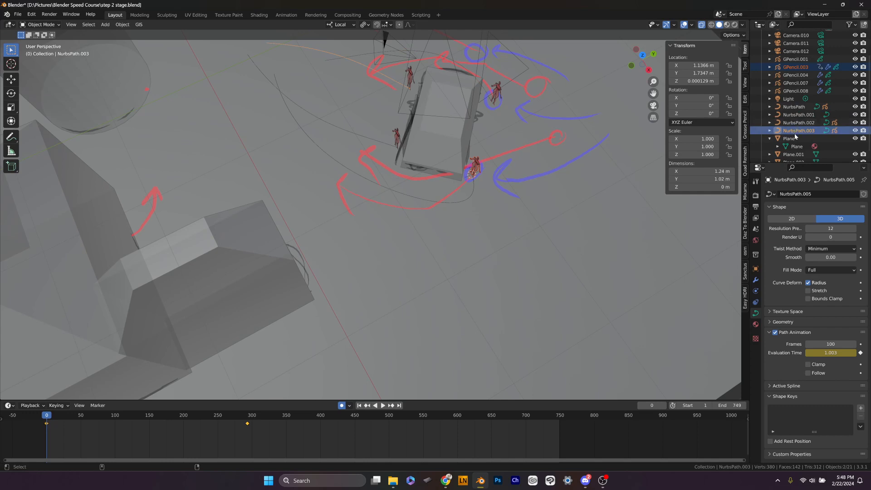
{"action": "left_click", "coordinate": [796, 115]}
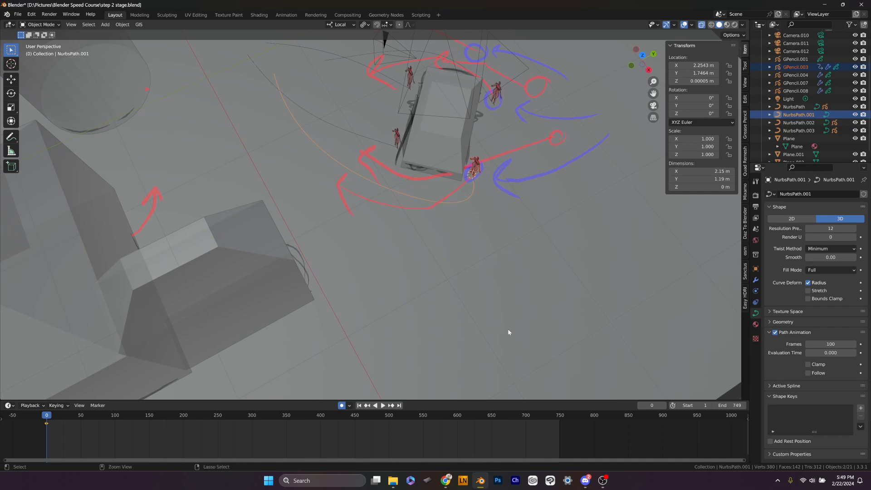
{"action": "key", "text": "ctrl+p"}
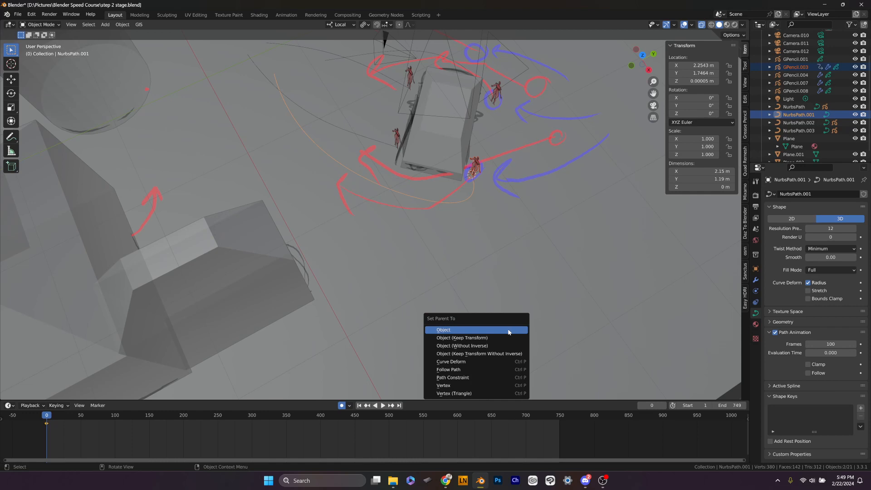
{"action": "left_click", "coordinate": [508, 332]}
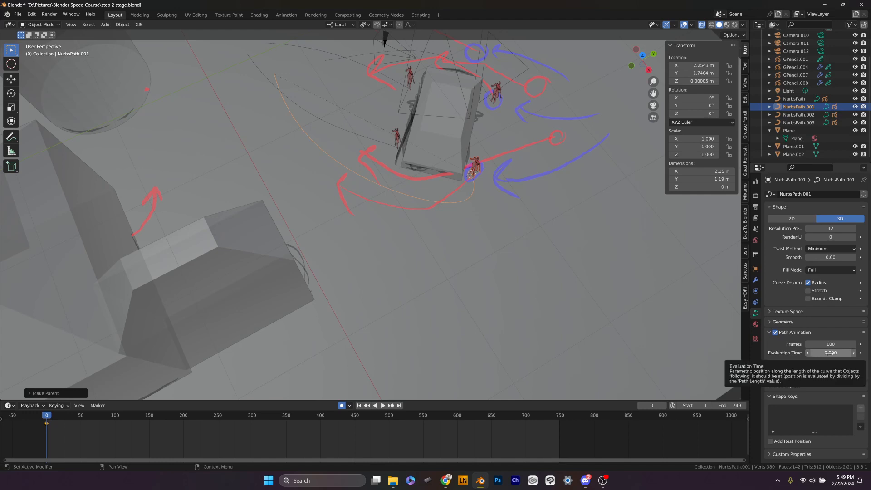
Set the path animation's evaluation time on NurbsPath.001 to 99.8
{"action": "mouse_move", "coordinate": [829, 352]}
{"action": "left_mouse_down"}
{"action": "mouse_move", "coordinate": [869, 352]}
{"action": "mouse_move", "coordinate": [861, 353]}
{"action": "left_mouse_up"}
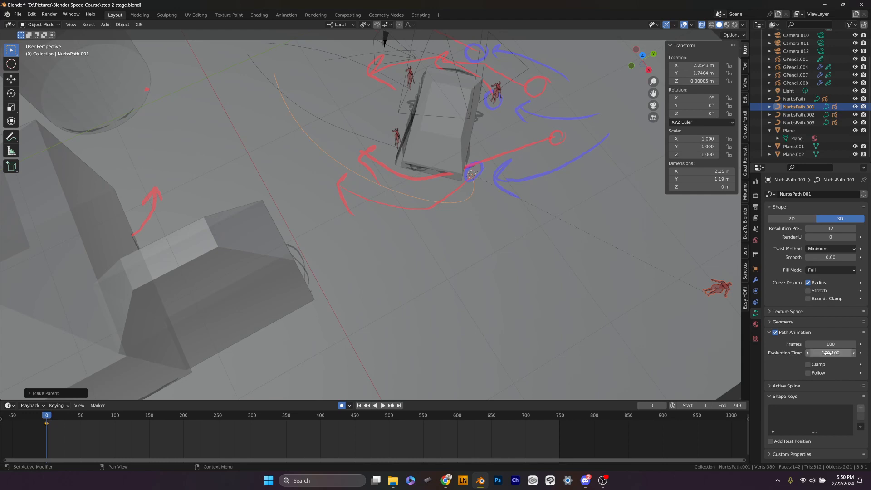
{"action": "left_click_drag", "start_coordinate": [834, 352], "coordinate": [830, 353]}
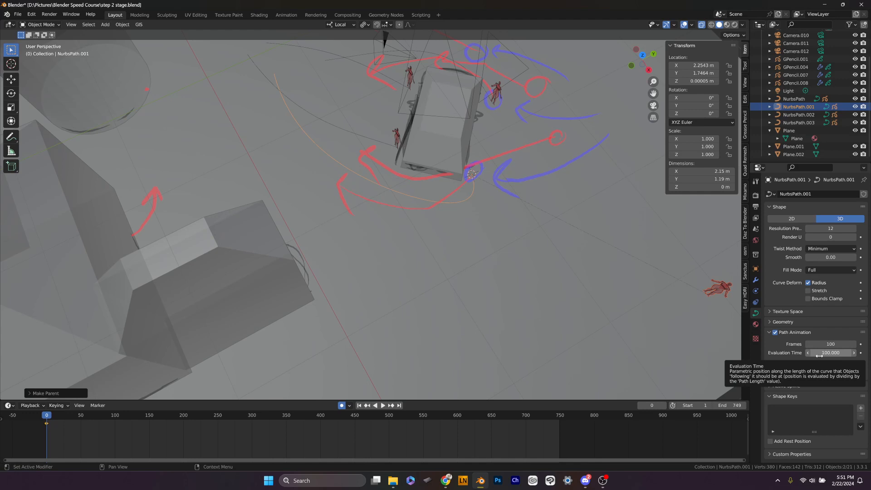
{"action": "mouse_move", "coordinate": [819, 356]}
{"action": "left_mouse_down"}
{"action": "mouse_move", "coordinate": [748, 355]}
{"action": "mouse_move", "coordinate": [814, 355]}
{"action": "left_mouse_up"}
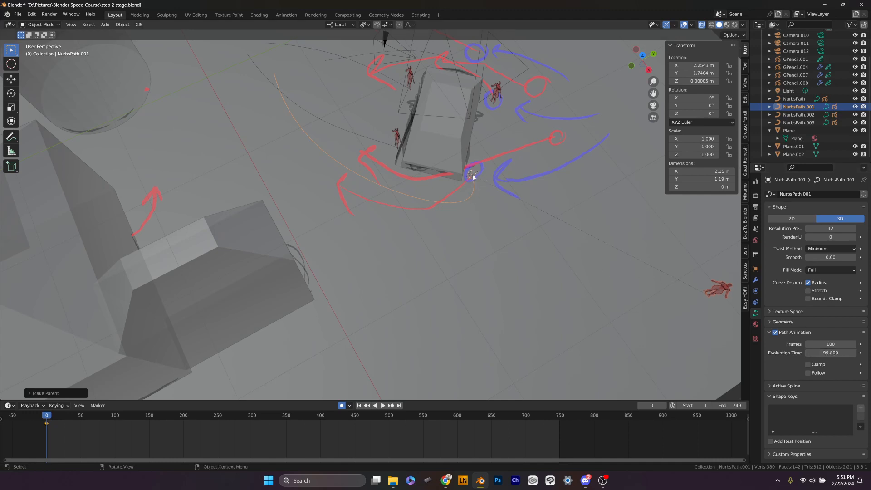
Move the displaced grease pencil figure GPencil.003 back into the blue circle by the car, to about X 0.28 m, Y 0.62 m
{"action": "left_click", "coordinate": [719, 292]}
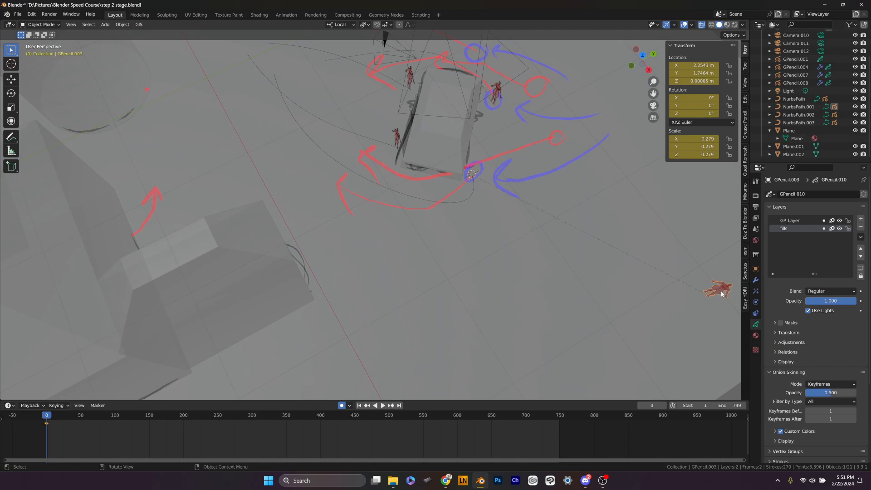
{"action": "key", "text": "KP_7"}
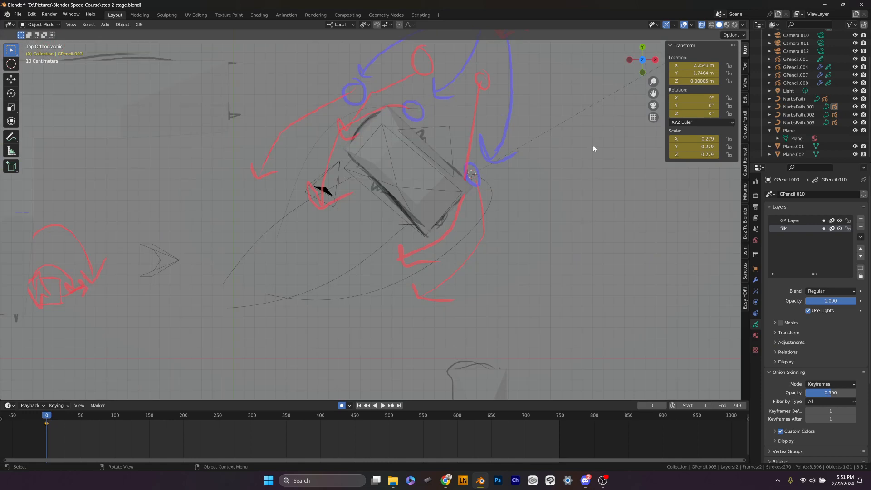
{"action": "middle_click_drag", "start_coordinate": [584, 133], "coordinate": [552, 230], "text": "shift"}
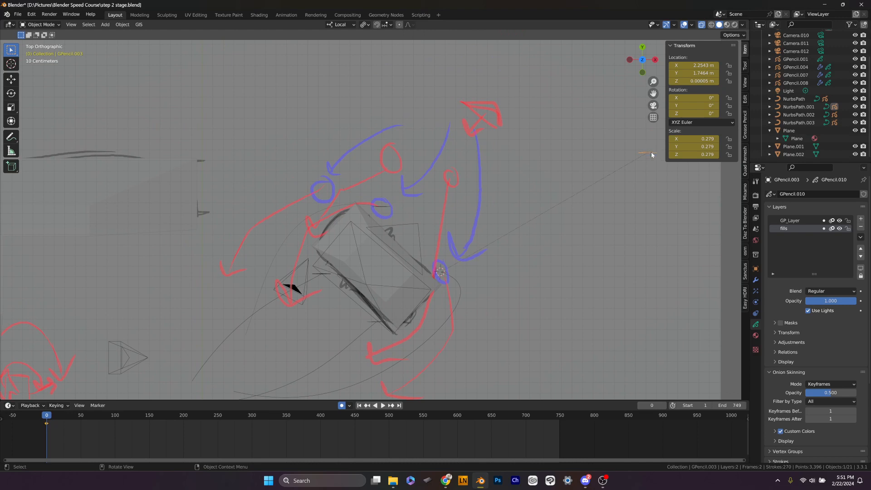
{"action": "left_click_drag", "start_coordinate": [651, 154], "coordinate": [443, 274]}
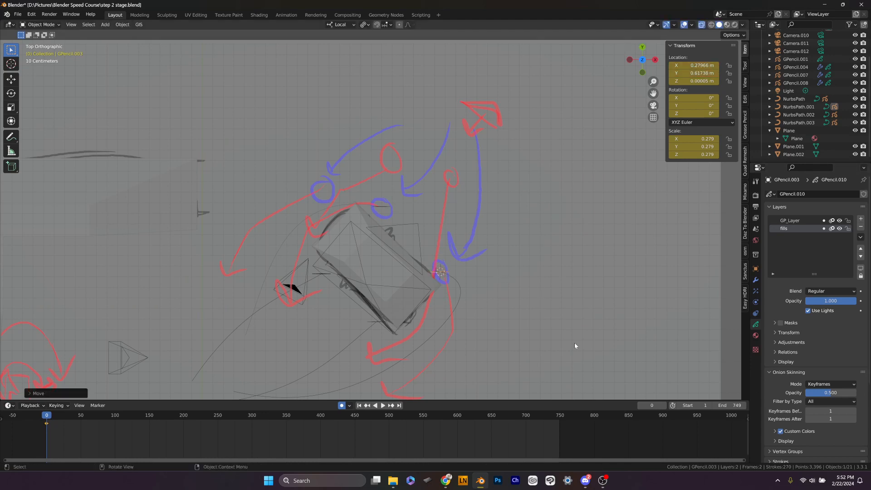
{"action": "middle_click_drag", "start_coordinate": [574, 342], "coordinate": [477, 287]}
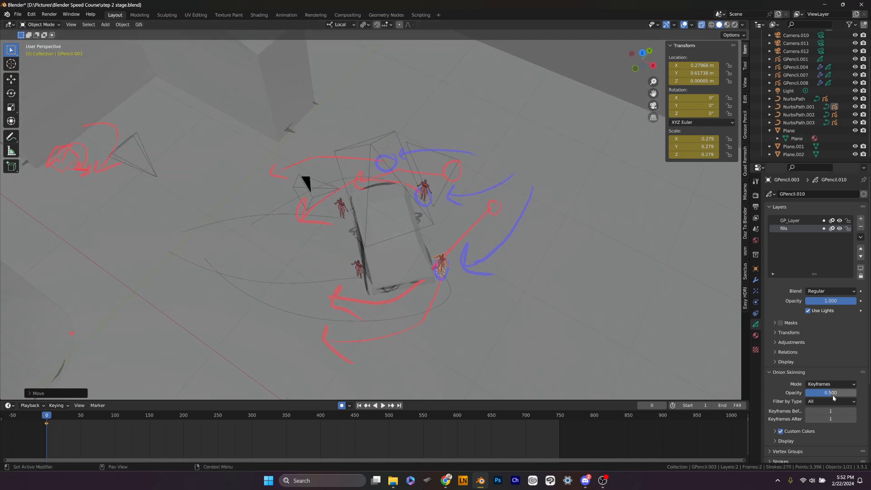
Select the figure's path NurbsPath.001 and adjust its evaluation time to 99.3
{"action": "left_click", "coordinate": [450, 294]}
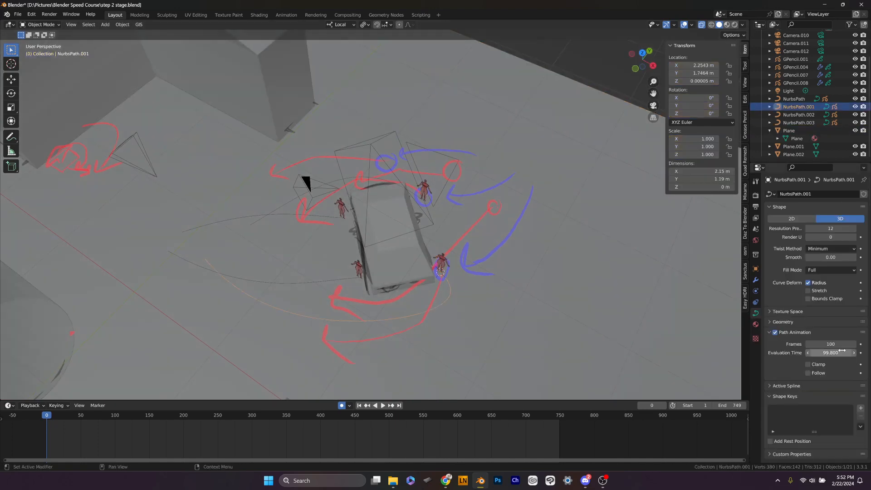
{"action": "mouse_move", "coordinate": [829, 352]}
{"action": "left_mouse_down"}
{"action": "mouse_move", "coordinate": [706, 352]}
{"action": "mouse_move", "coordinate": [836, 352]}
{"action": "left_mouse_up"}
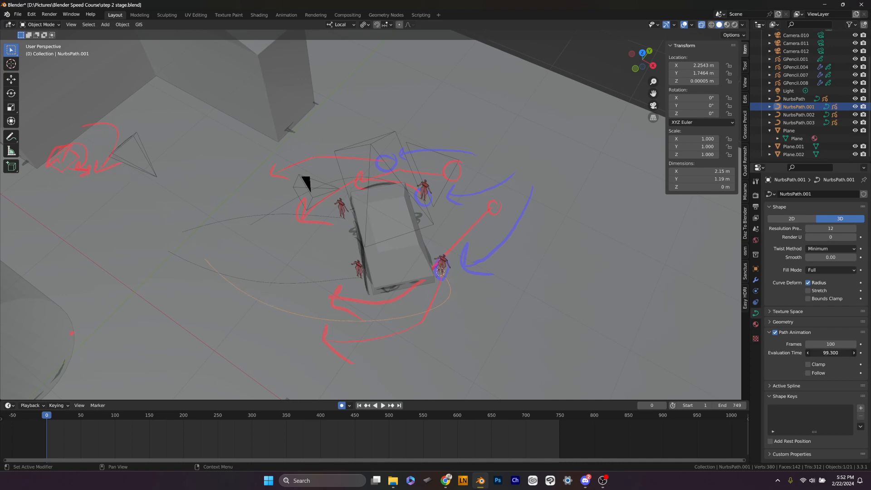
{"action": "left_click", "coordinate": [219, 274]}
{"action": "left_click", "coordinate": [269, 305]}
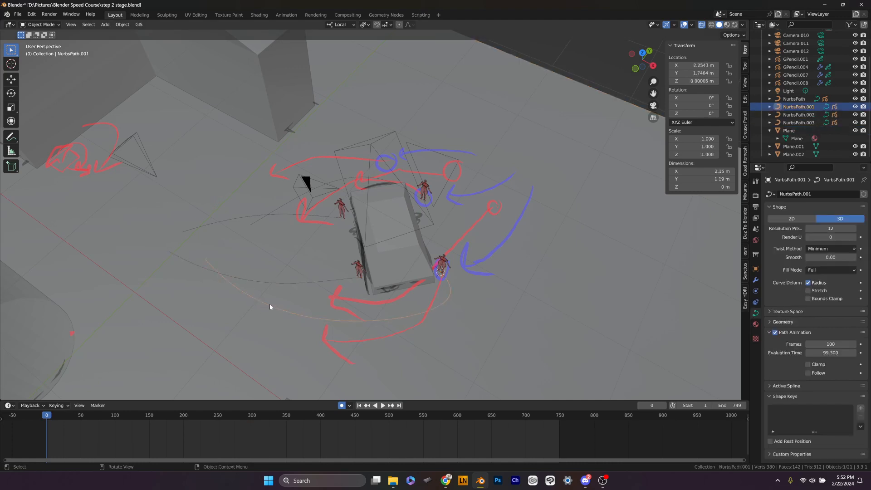
Select the control point at the far end of NurbsPath.001 in Edit Mode and return to Object Mode
{"action": "key", "text": "ctrl+Tab"}
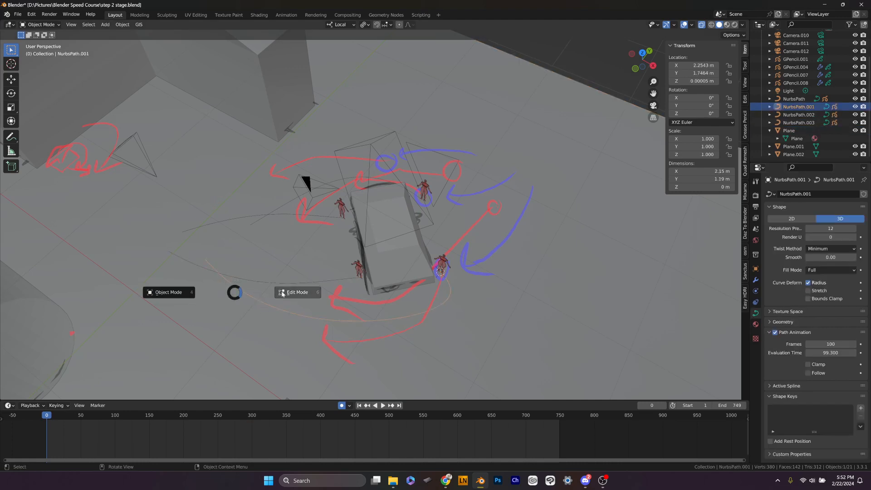
{"action": "left_click", "coordinate": [280, 291]}
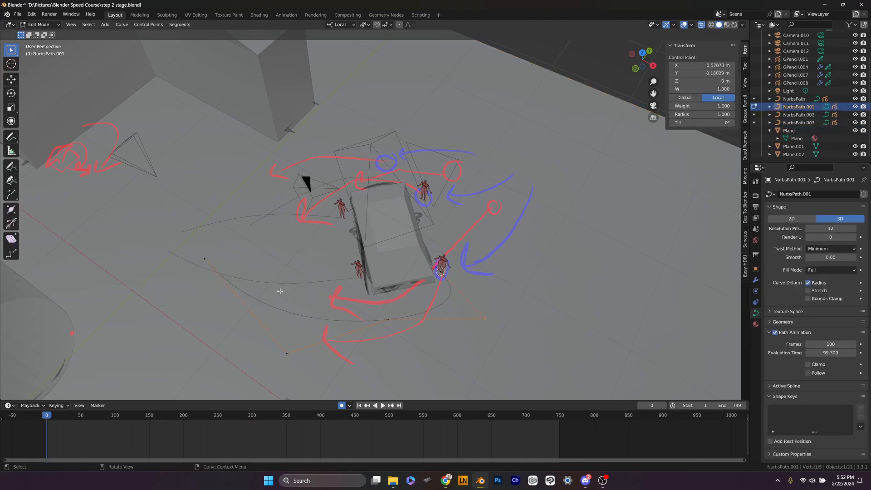
{"action": "left_click", "coordinate": [205, 259]}
{"action": "key", "text": "ctrl+Tab"}
{"action": "left_click", "coordinate": [193, 293]}
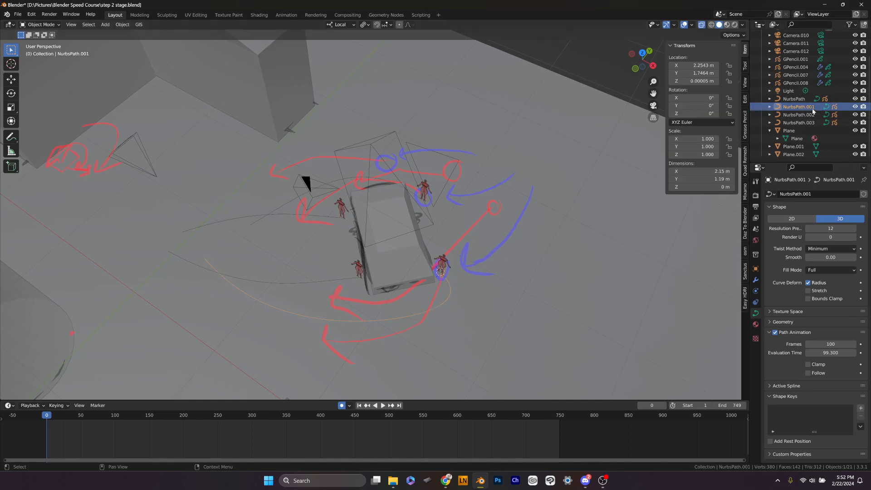
Try to move the path's far end control point in Edit Mode, working from the top view
{"action": "key", "text": "KP_7"}
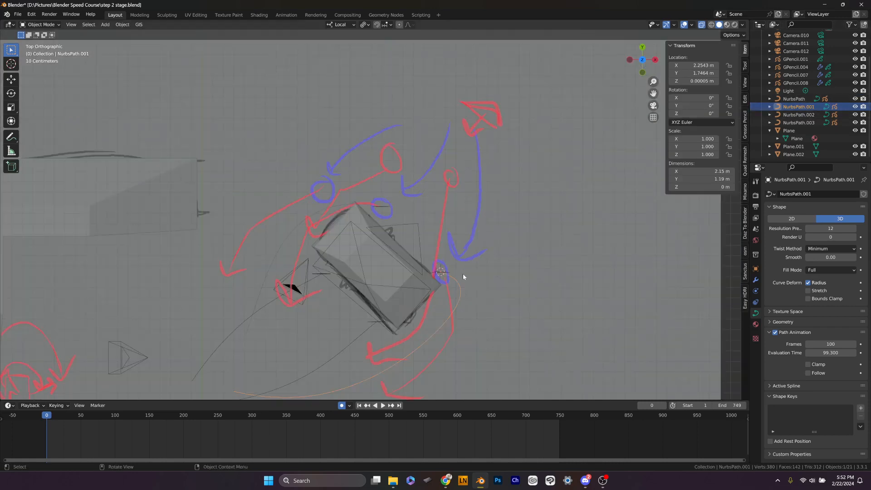
{"action": "middle_click_drag", "start_coordinate": [494, 325], "coordinate": [539, 204], "text": "shift"}
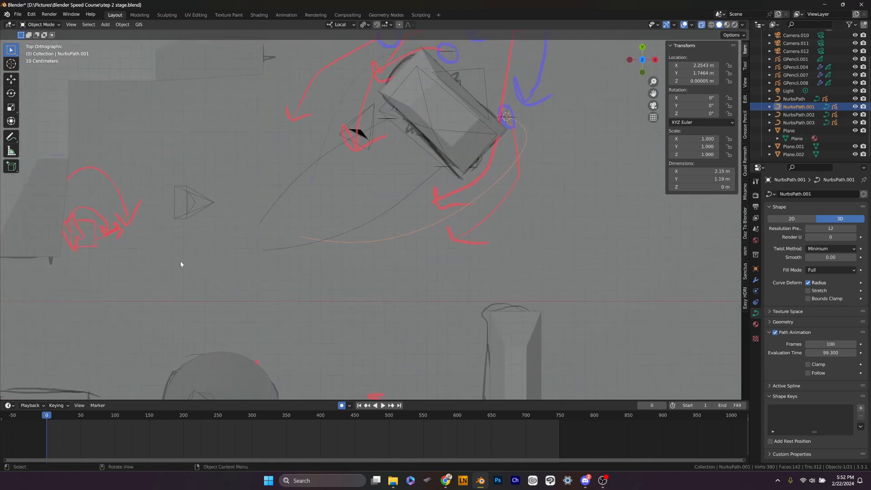
{"action": "key", "text": "ctrl+Tab"}
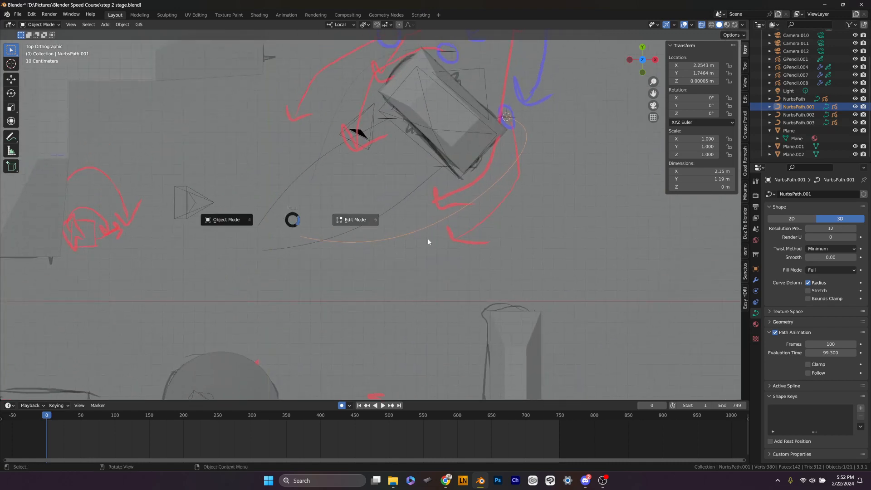
{"action": "left_click", "coordinate": [360, 220]}
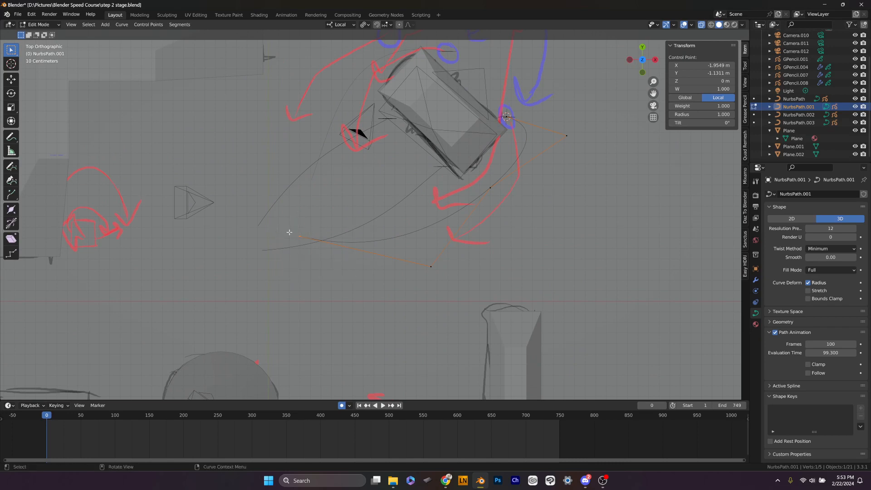
{"action": "key", "text": "g"}
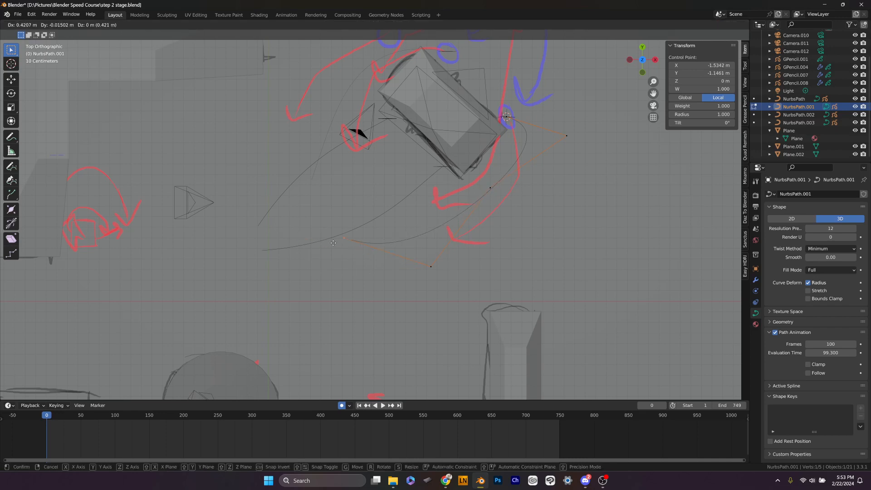
{"action": "left_click", "coordinate": [300, 248]}
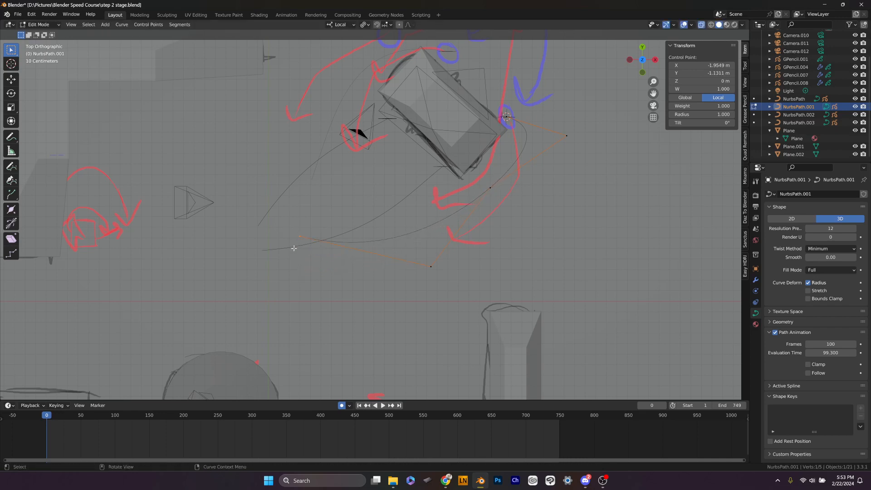
Extend the path from its far end with six extruded control points in a wide loop, ending at about X 1.19 m, Y -1.02 m
{"action": "key", "text": "e"}
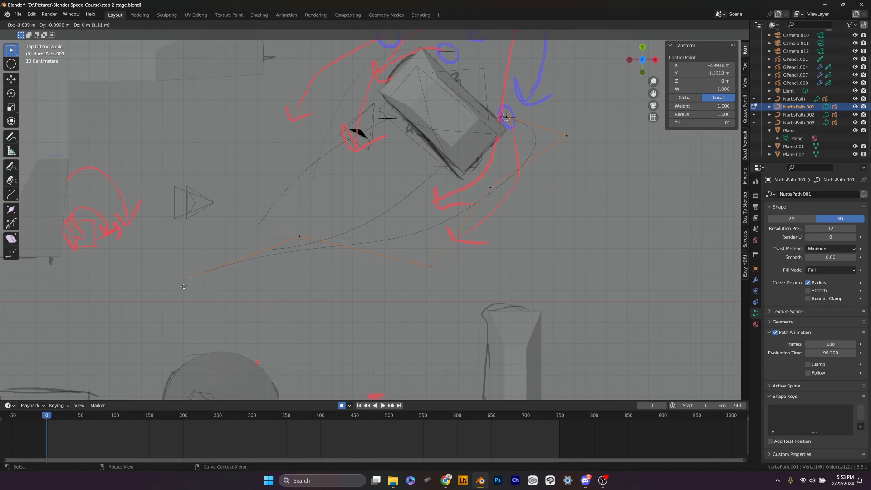
{"action": "left_click", "coordinate": [163, 288]}
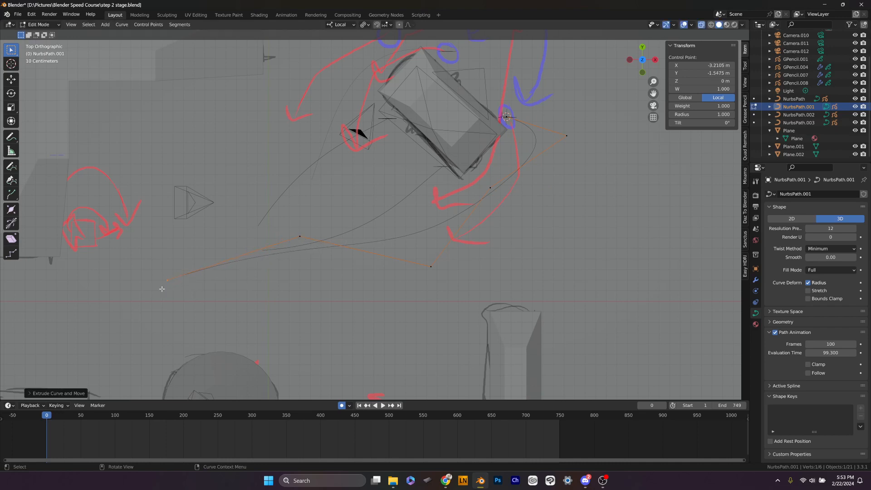
{"action": "key", "text": "e"}
{"action": "left_click", "coordinate": [347, 376]}
{"action": "key", "text": "e"}
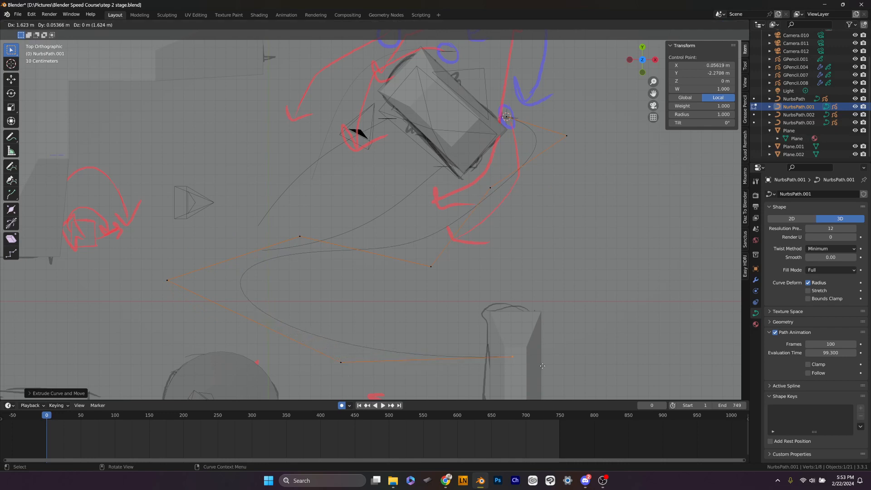
{"action": "left_click", "coordinate": [608, 307]}
{"action": "key", "text": "e"}
{"action": "left_click", "coordinate": [611, 188]}
{"action": "key", "text": "e"}
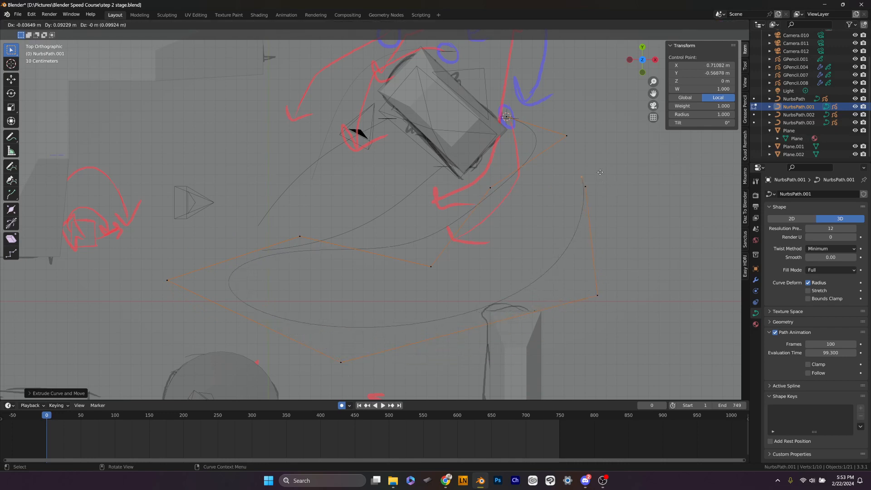
{"action": "left_click", "coordinate": [627, 156]}
{"action": "key", "text": "e"}
{"action": "left_click", "coordinate": [704, 276]}
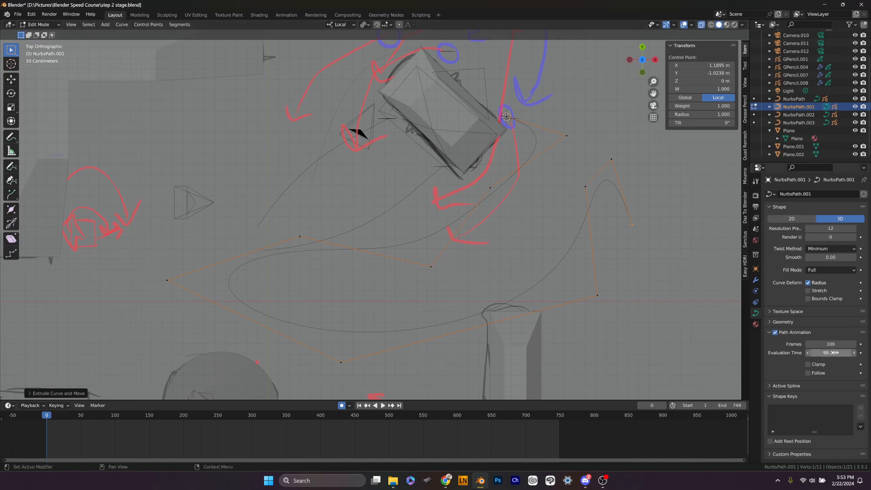
Set the path's evaluation time to 99.9, undo the six extruded control points and return to Object Mode
{"action": "mouse_move", "coordinate": [832, 352]}
{"action": "left_mouse_down"}
{"action": "mouse_move", "coordinate": [737, 353]}
{"action": "mouse_move", "coordinate": [835, 353]}
{"action": "left_mouse_up"}
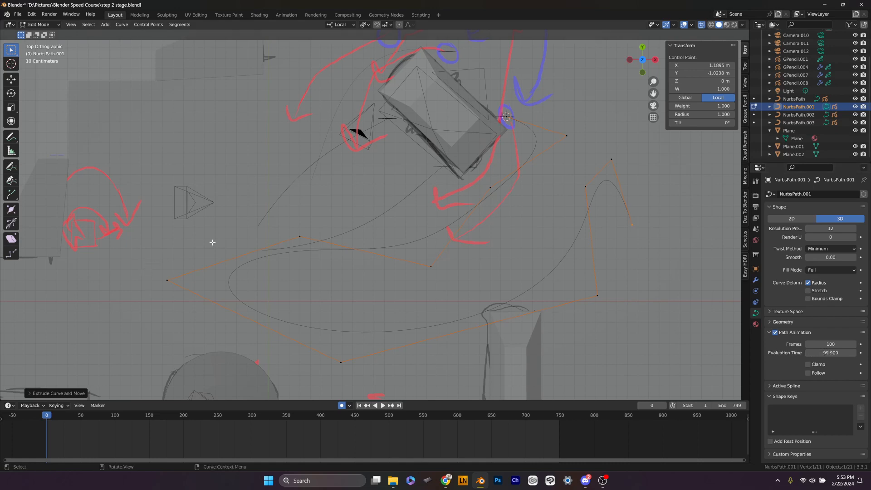
{"action": "key", "text": "ctrl"}
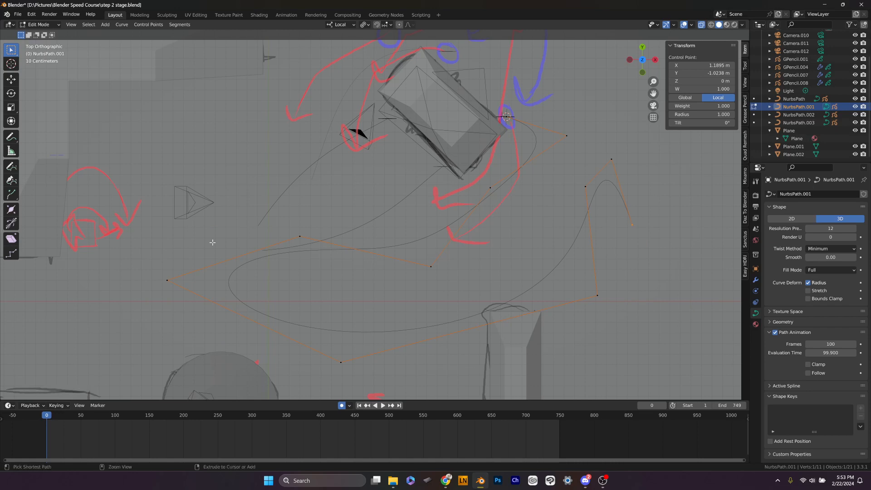
{"action": "key", "text": "ctrl+z"}
{"action": "key", "text": "ctrl+z"}
{"action": "key", "text": "ctrl+z"}
{"action": "key", "text": "ctrl+z"}
{"action": "key", "text": "ctrl+z"}
{"action": "key", "text": "ctrl+z"}
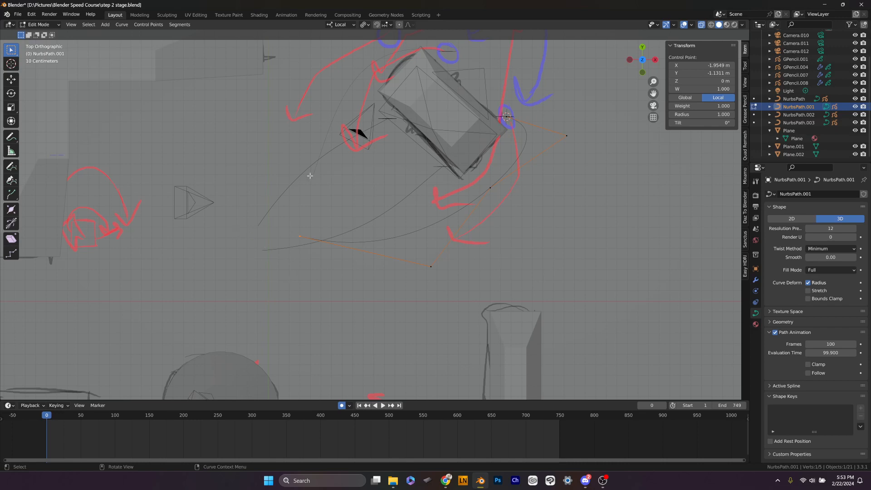
{"action": "left_click", "coordinate": [331, 276]}
{"action": "key", "text": "ctrl+Tab"}
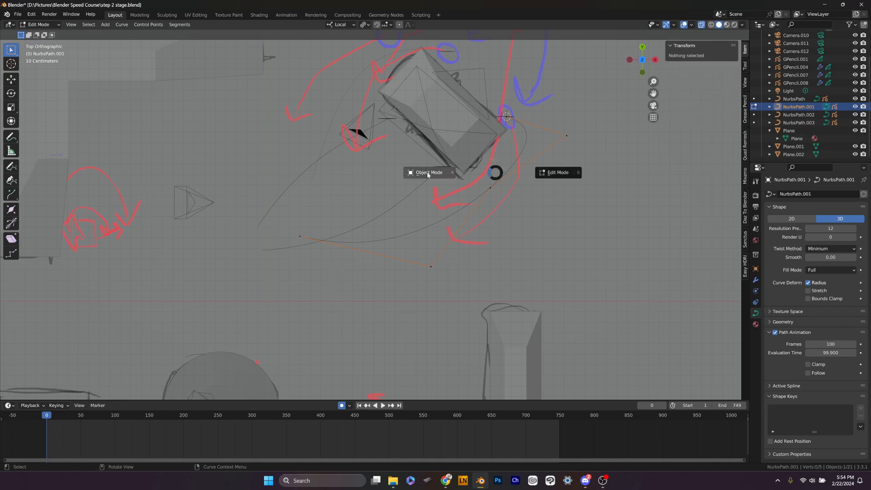
{"action": "left_click", "coordinate": [426, 173]}
Scrub the timeline to frame 321 to examine how the other figures travel along their paths
{"action": "middle_click_drag", "start_coordinate": [564, 182], "coordinate": [434, 281]}
{"action": "scroll", "coordinate": [499, 86], "scroll_direction": "down", "scroll_amount": 5}
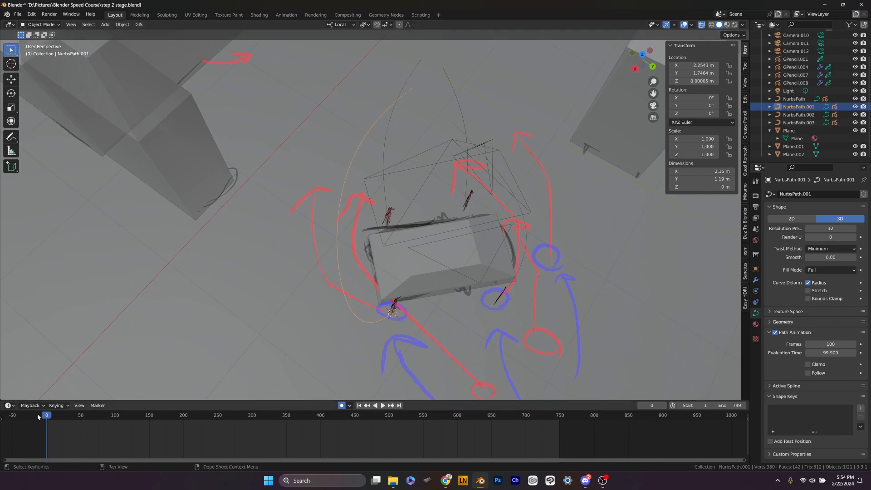
{"action": "key", "text": "space"}
{"action": "left_click_drag", "start_coordinate": [53, 417], "coordinate": [266, 418]}
{"action": "key", "text": "space"}
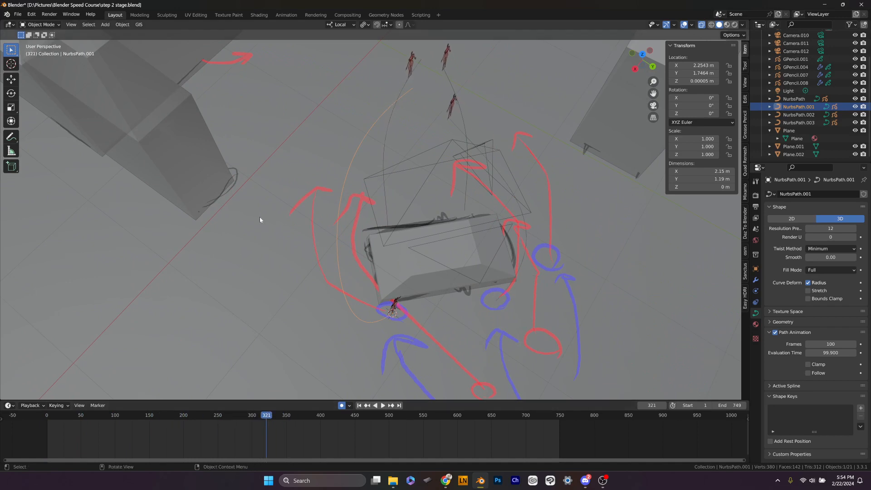
{"action": "middle_click_drag", "start_coordinate": [259, 217], "coordinate": [290, 228]}
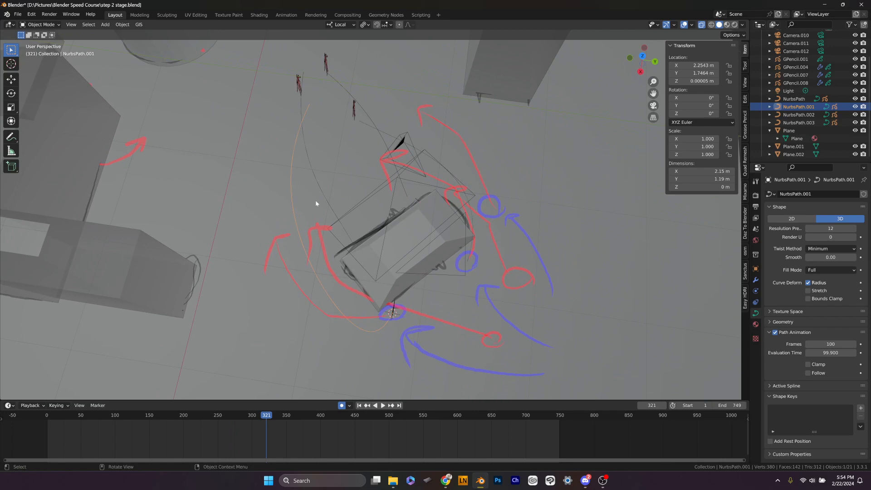
Select the neighbouring path NurbsPath.002 and set the current frame to its second evaluation time keyframe at frame 293
{"action": "left_click", "coordinate": [310, 171]}
{"action": "left_click", "coordinate": [312, 171]}
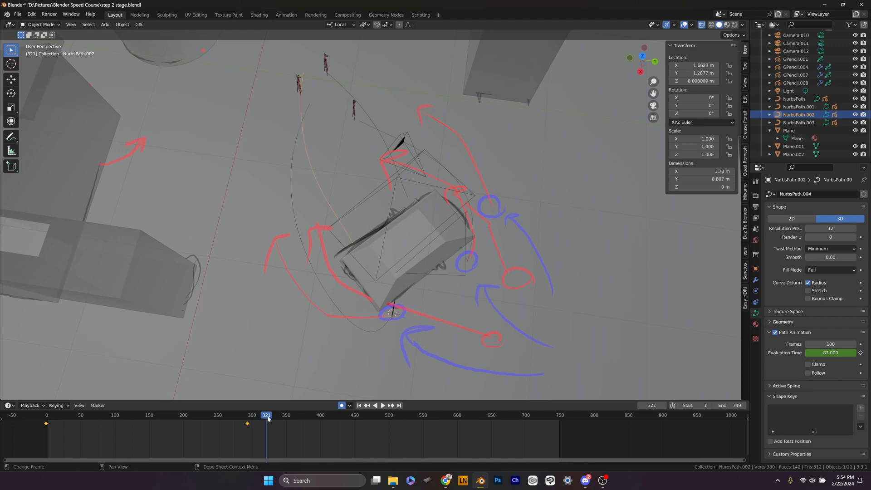
{"action": "left_click_drag", "start_coordinate": [268, 418], "coordinate": [247, 423]}
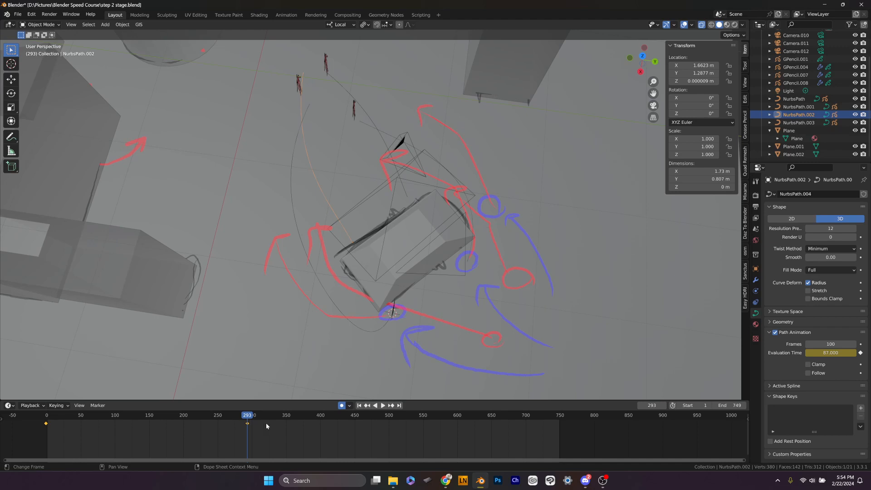
{"action": "left_click", "coordinate": [367, 333]}
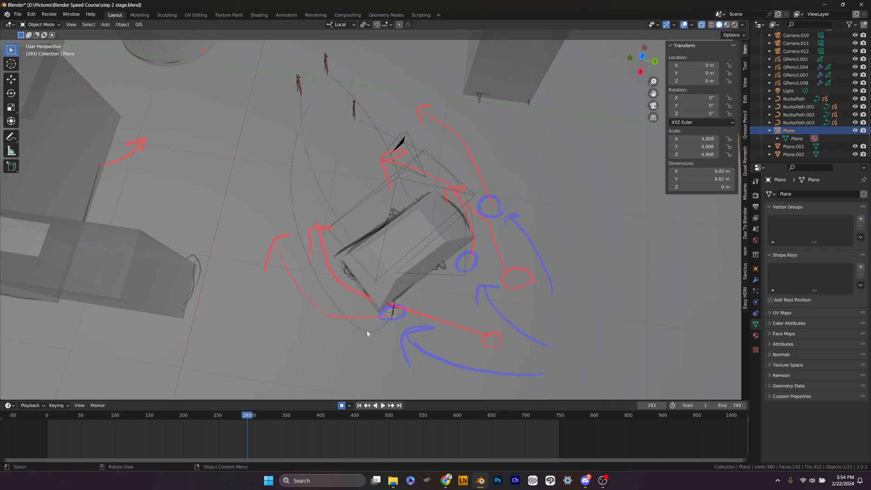
Select NurbsPath.001, set its evaluation time to 1.7 and keyframe it at frame 293
{"action": "left_click", "coordinate": [325, 294]}
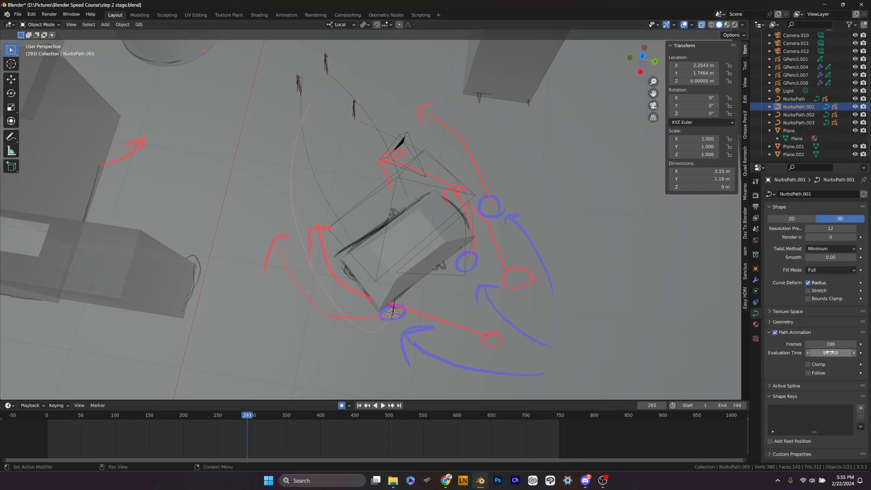
{"action": "middle_click_drag", "start_coordinate": [422, 313], "coordinate": [468, 296]}
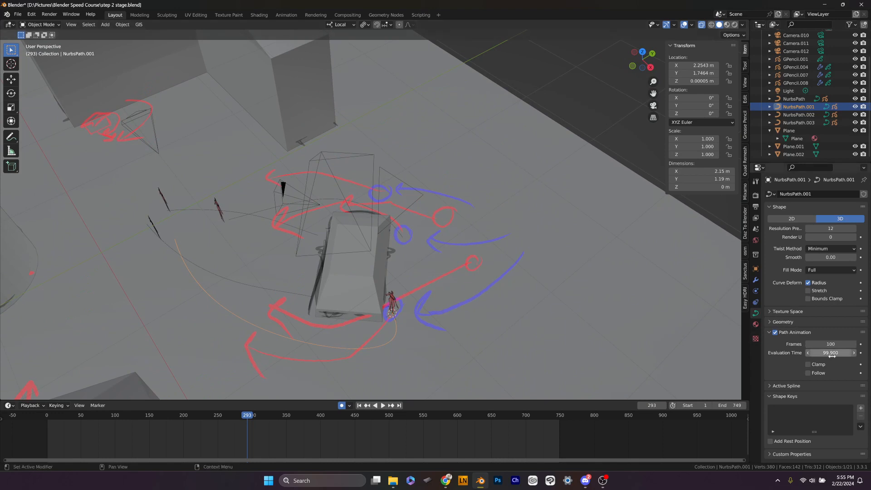
{"action": "left_click_drag", "start_coordinate": [816, 352], "coordinate": [714, 352]}
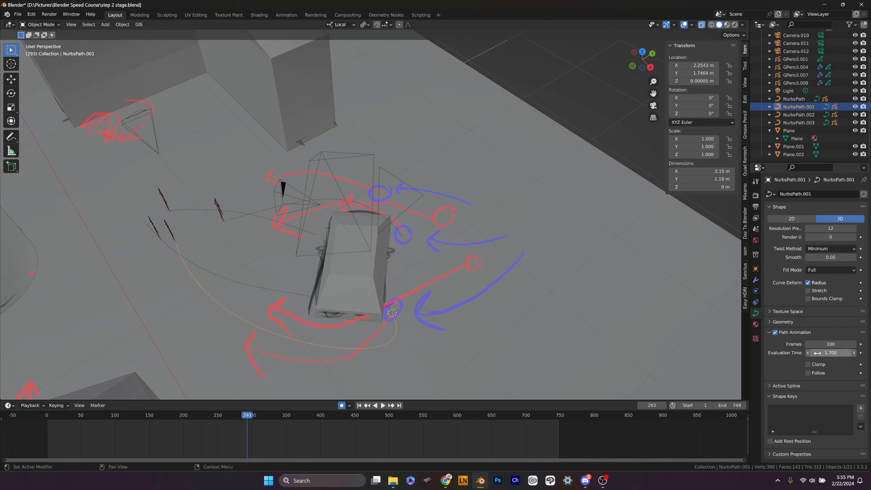
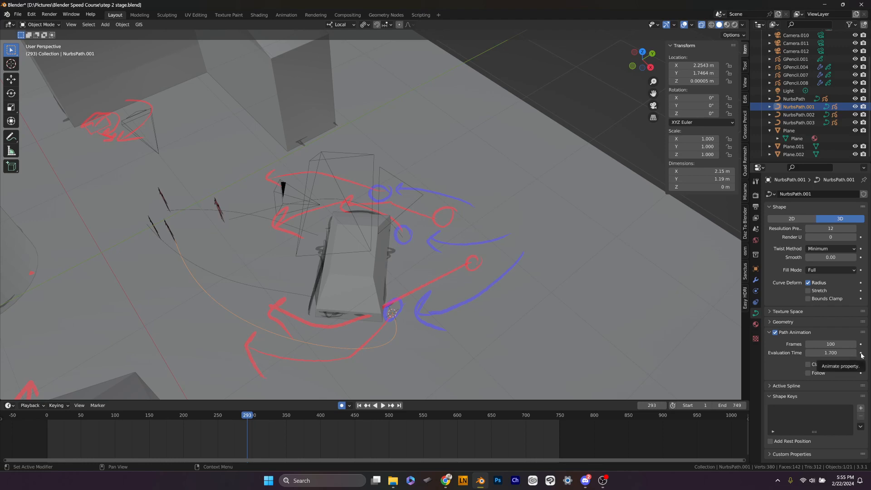
{"action": "left_click", "coordinate": [860, 353]}
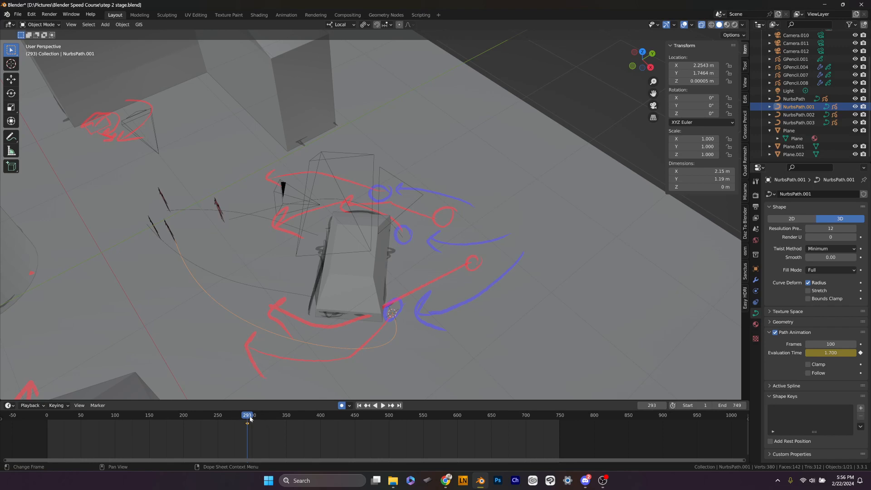
Go to frame 0 and keyframe the path's evaluation time at 99.2
{"action": "left_click_drag", "start_coordinate": [248, 419], "coordinate": [41, 429]}
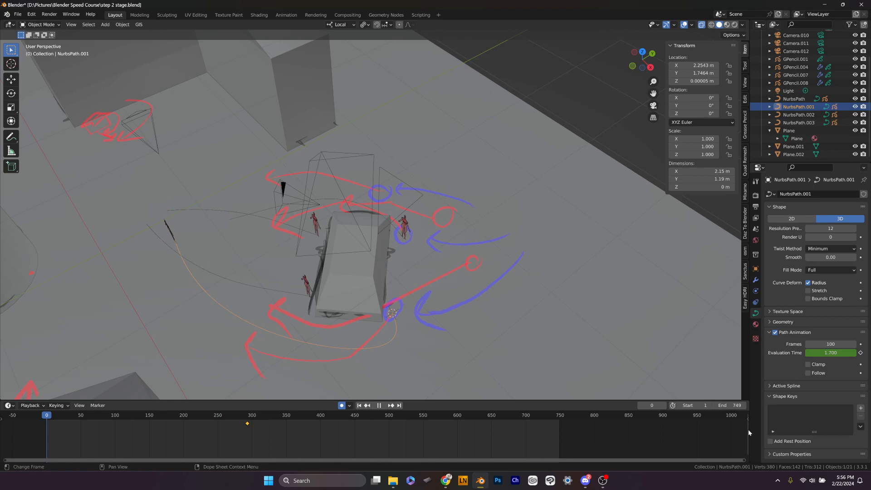
{"action": "key", "text": "space"}
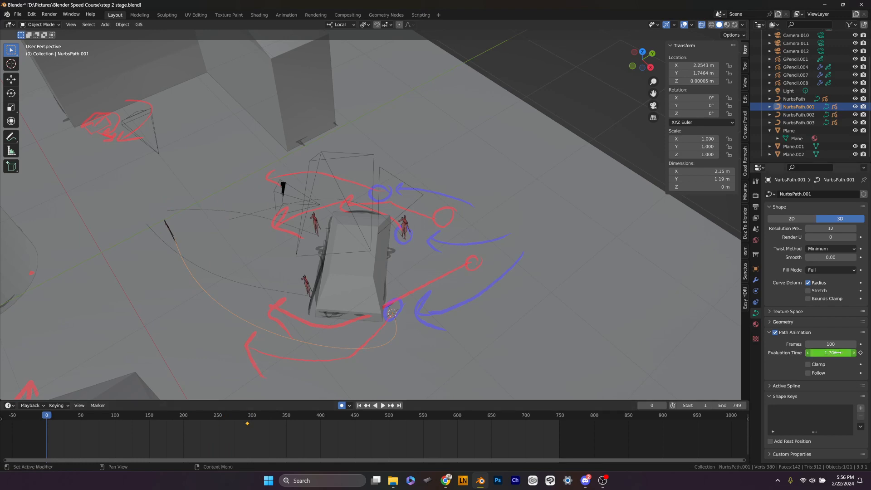
{"action": "left_click_drag", "start_coordinate": [817, 354], "coordinate": [869, 354]}
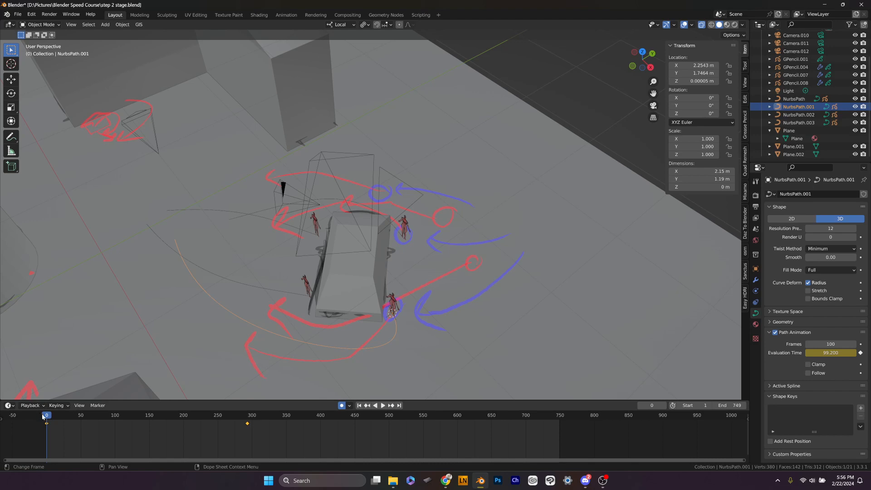
{"action": "key", "text": "space"}
{"action": "left_click_drag", "start_coordinate": [46, 417], "coordinate": [25, 439]}
Switch the timeline display from frames to seconds and show the full animation range
{"action": "scroll", "coordinate": [492, 436], "scroll_direction": "down", "scroll_amount": 4}
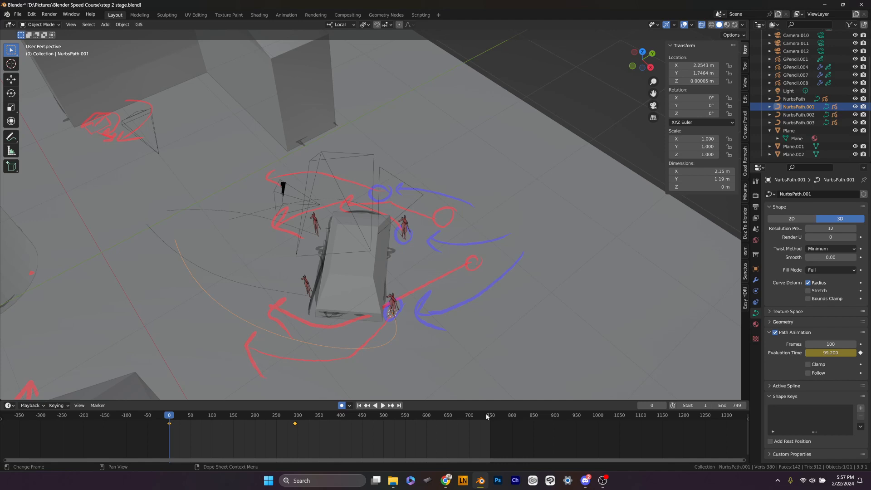
{"action": "scroll", "coordinate": [201, 419], "scroll_direction": "up", "scroll_amount": 2}
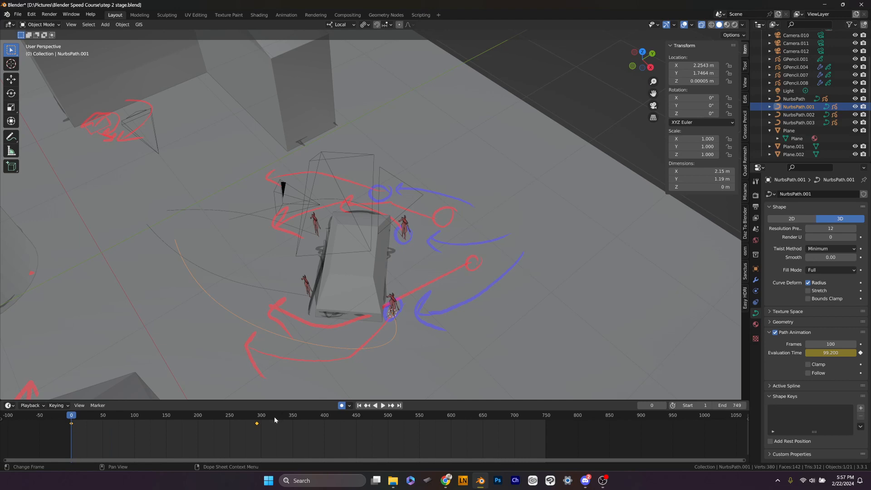
{"action": "scroll", "coordinate": [543, 420], "scroll_direction": "down", "scroll_amount": 1}
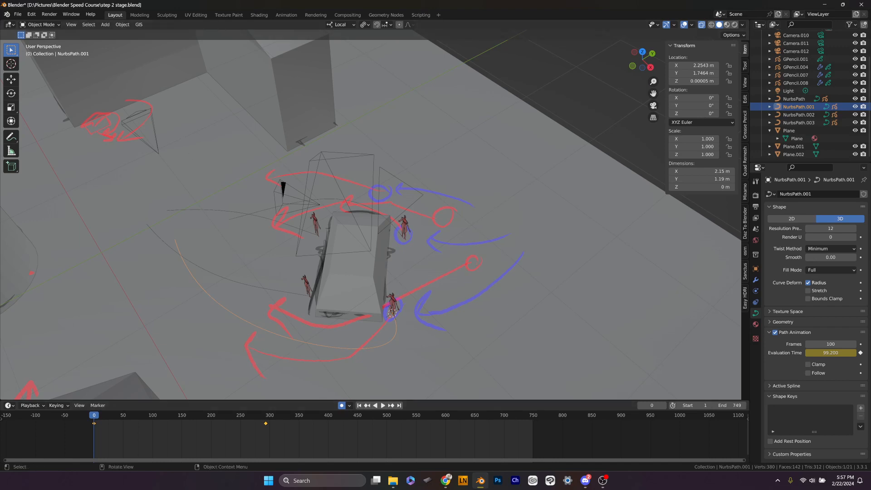
{"action": "key", "text": "ctrl+t"}
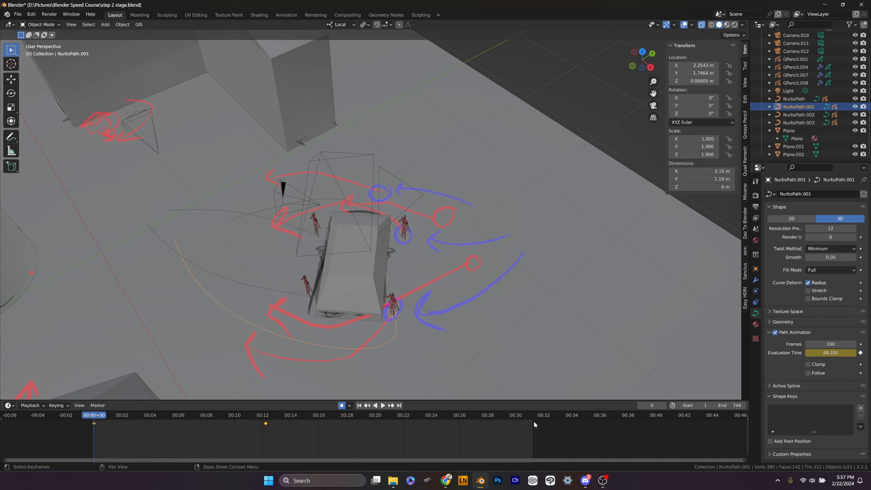
{"action": "scroll", "coordinate": [514, 431], "scroll_direction": "down", "scroll_amount": 2}
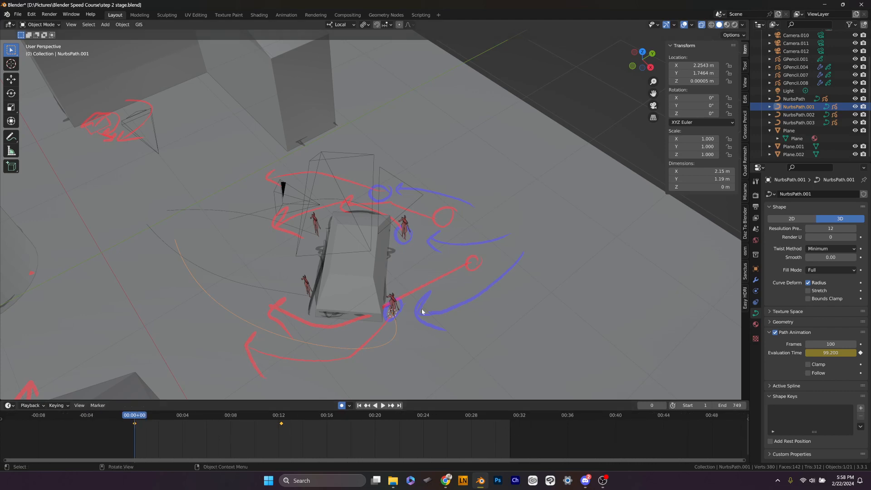
Scrub between frame 0 and frame 293 in top orthographic view to examine the figures' travel along their paths
{"action": "left_click_drag", "start_coordinate": [136, 416], "coordinate": [230, 424]}
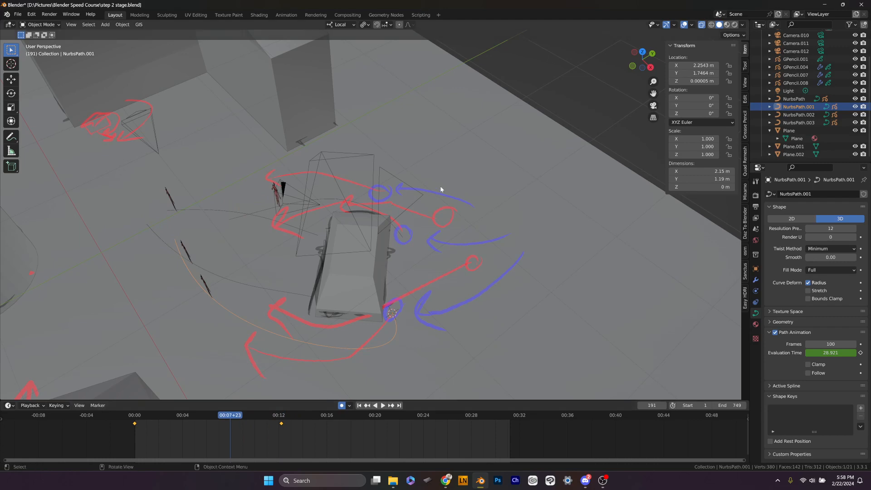
{"action": "key", "text": "KP_7"}
{"action": "scroll", "coordinate": [415, 255], "scroll_direction": "down", "scroll_amount": 4}
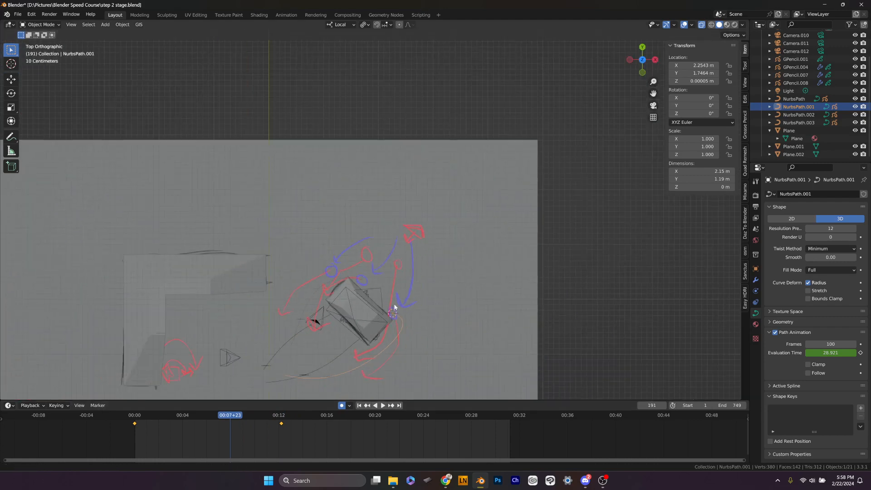
{"action": "scroll", "coordinate": [453, 202], "scroll_direction": "up", "scroll_amount": 2}
{"action": "scroll", "coordinate": [450, 225], "scroll_direction": "up", "scroll_amount": 2}
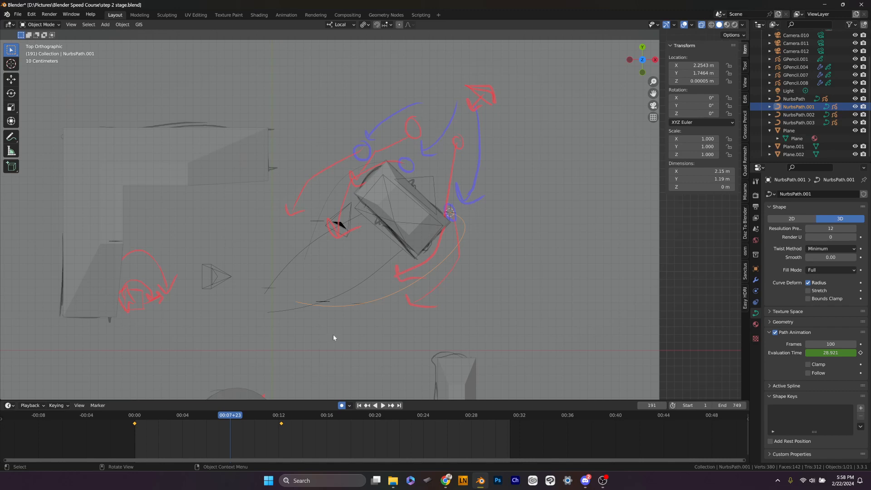
{"action": "left_click_drag", "start_coordinate": [229, 417], "coordinate": [113, 420]}
{"action": "middle_click_drag", "start_coordinate": [242, 317], "coordinate": [305, 139], "text": "shift"}
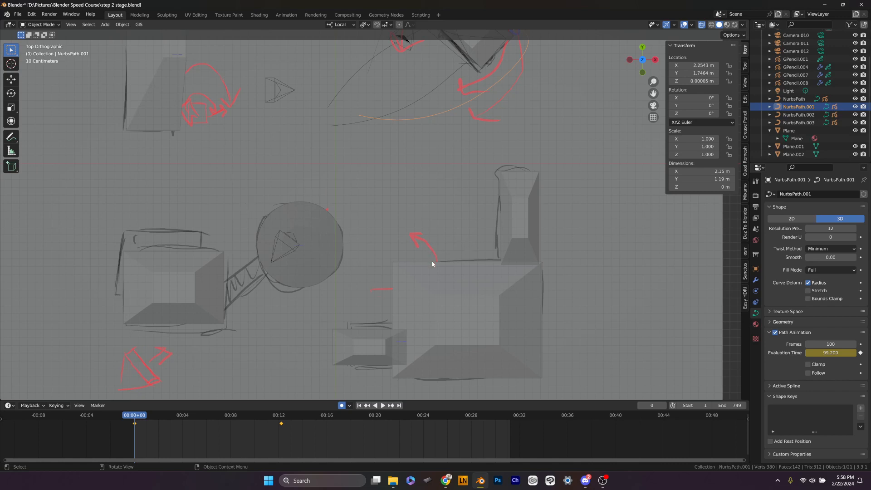
{"action": "scroll", "coordinate": [432, 263], "scroll_direction": "up", "scroll_amount": 3}
{"action": "scroll", "coordinate": [401, 294], "scroll_direction": "down", "scroll_amount": 1}
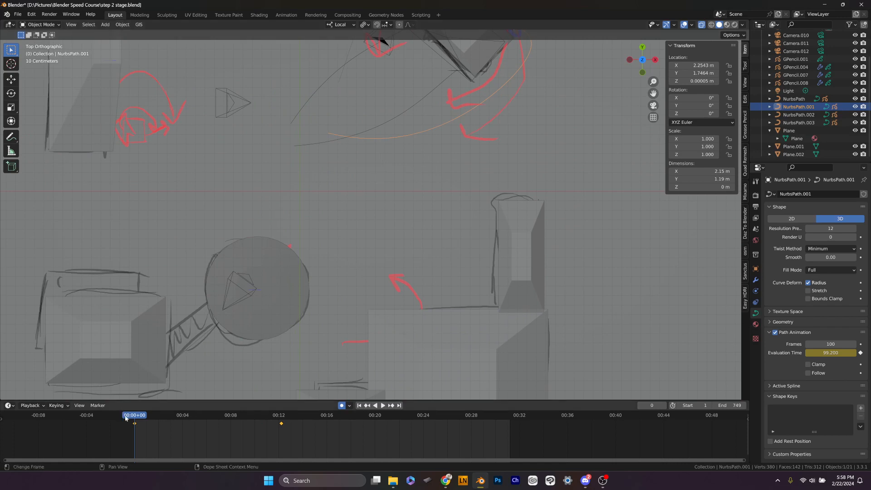
{"action": "left_click_drag", "start_coordinate": [135, 417], "coordinate": [281, 442]}
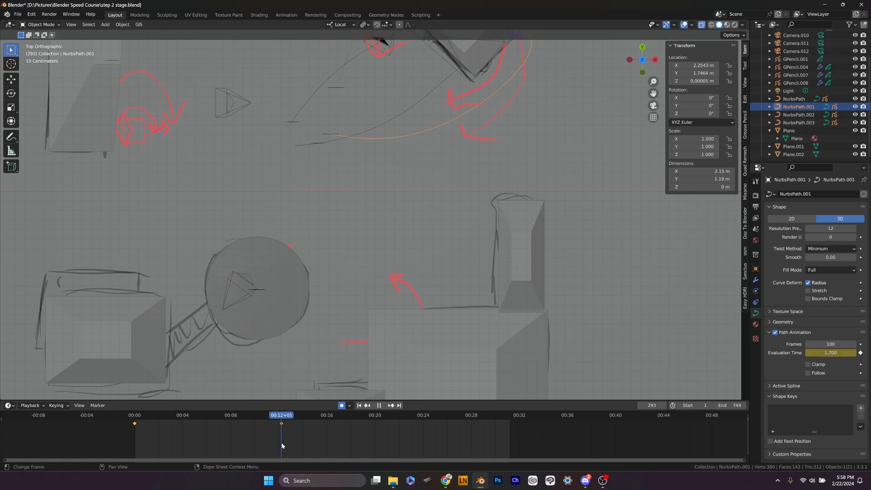
Examine the group of red figures at the end of their paths and the surrounding buildings from several perspective angles
{"action": "mouse_move", "coordinate": [335, 209]}
{"action": "middle_mouse_down"}
{"action": "mouse_move", "coordinate": [340, 192]}
{"action": "mouse_move", "coordinate": [304, 182]}
{"action": "mouse_move", "coordinate": [246, 198]}
{"action": "mouse_move", "coordinate": [346, 270]}
{"action": "mouse_move", "coordinate": [383, 258]}
{"action": "mouse_move", "coordinate": [385, 233]}
{"action": "mouse_move", "coordinate": [460, 148]}
{"action": "mouse_move", "coordinate": [368, 57]}
{"action": "middle_mouse_up"}
{"action": "scroll", "coordinate": [360, 132], "scroll_direction": "down", "scroll_amount": 6}
{"action": "middle_click_drag", "start_coordinate": [361, 131], "coordinate": [340, 228], "text": "shift"}
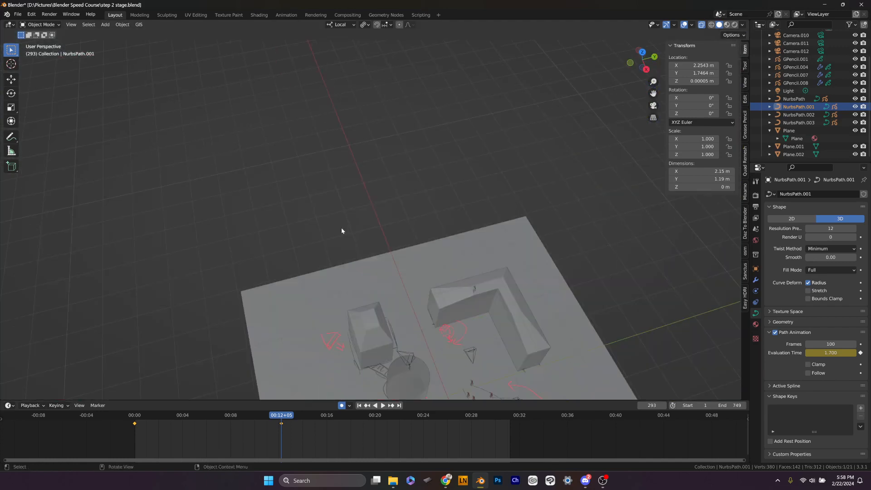
{"action": "scroll", "coordinate": [419, 273], "scroll_direction": "up", "scroll_amount": 6}
{"action": "middle_click_drag", "start_coordinate": [420, 272], "coordinate": [318, 245], "text": "shift"}
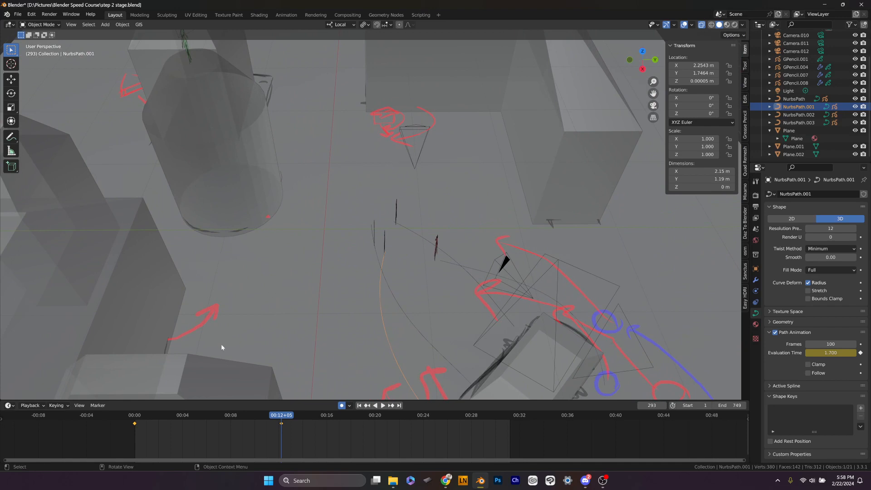
{"action": "middle_click_drag", "start_coordinate": [253, 345], "coordinate": [205, 313]}
{"action": "mouse_move", "coordinate": [481, 307]}
{"action": "middle_mouse_down"}
{"action": "mouse_move", "coordinate": [311, 353]}
{"action": "mouse_move", "coordinate": [491, 280]}
{"action": "mouse_move", "coordinate": [489, 295]}
{"action": "mouse_move", "coordinate": [438, 309]}
{"action": "mouse_move", "coordinate": [470, 292]}
{"action": "mouse_move", "coordinate": [466, 267]}
{"action": "middle_mouse_up"}
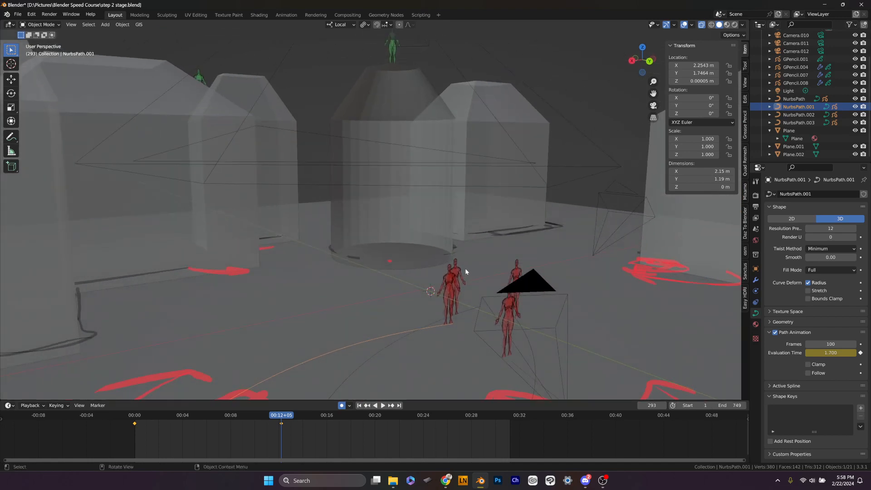
{"action": "mouse_move", "coordinate": [276, 426]}
{"action": "left_mouse_down"}
{"action": "mouse_move", "coordinate": [159, 423]}
{"action": "mouse_move", "coordinate": [302, 424]}
{"action": "mouse_move", "coordinate": [281, 423]}
{"action": "left_mouse_up"}
{"action": "scroll", "coordinate": [391, 209], "scroll_direction": "down", "scroll_amount": 5}
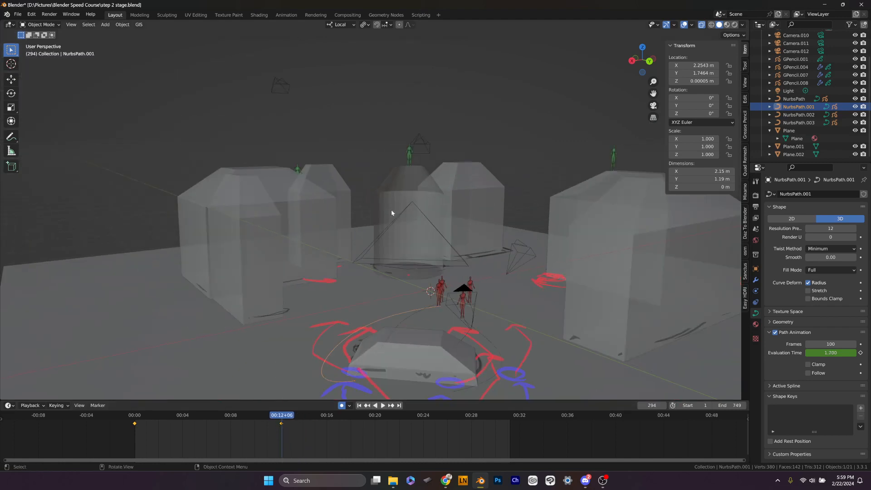
{"action": "middle_click_drag", "start_coordinate": [390, 209], "coordinate": [348, 287]}
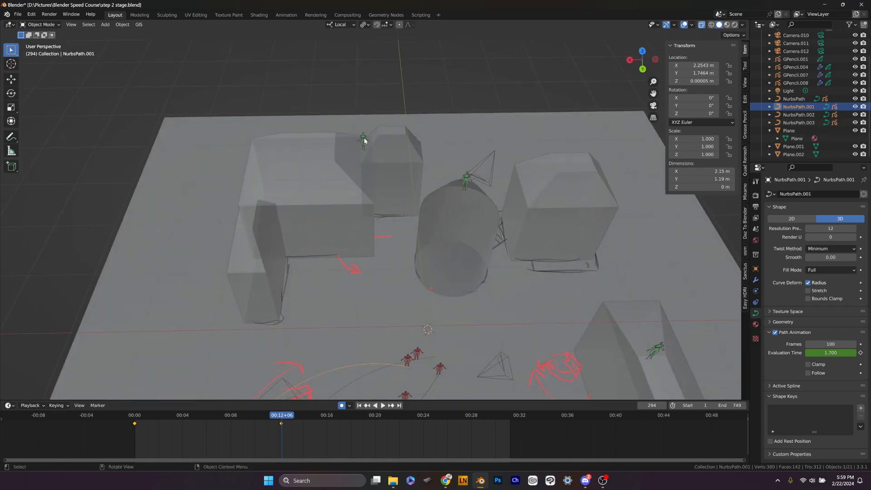
Select the green grease pencil figure GPencil.007 on the rooftop
{"action": "left_click", "coordinate": [364, 141]}
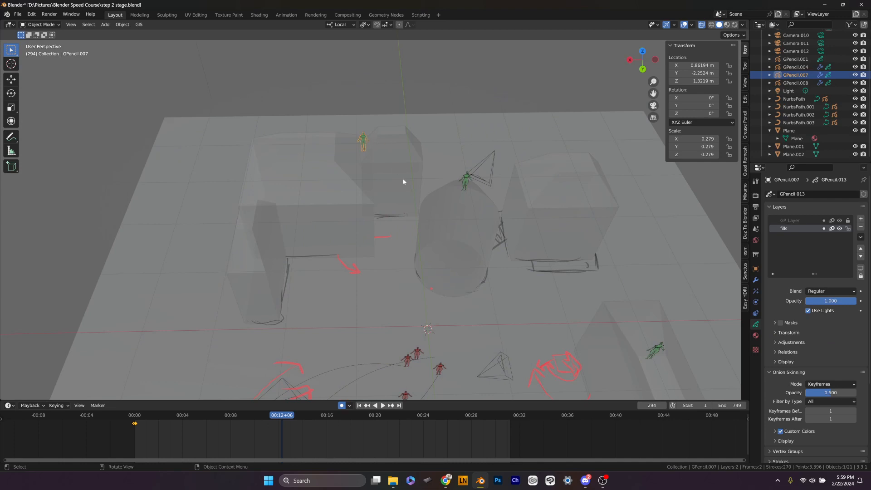
{"action": "scroll", "coordinate": [402, 182], "scroll_direction": "down", "scroll_amount": 5}
{"action": "middle_click_drag", "start_coordinate": [403, 182], "coordinate": [377, 170]}
{"action": "scroll", "coordinate": [377, 170], "scroll_direction": "up", "scroll_amount": 5}
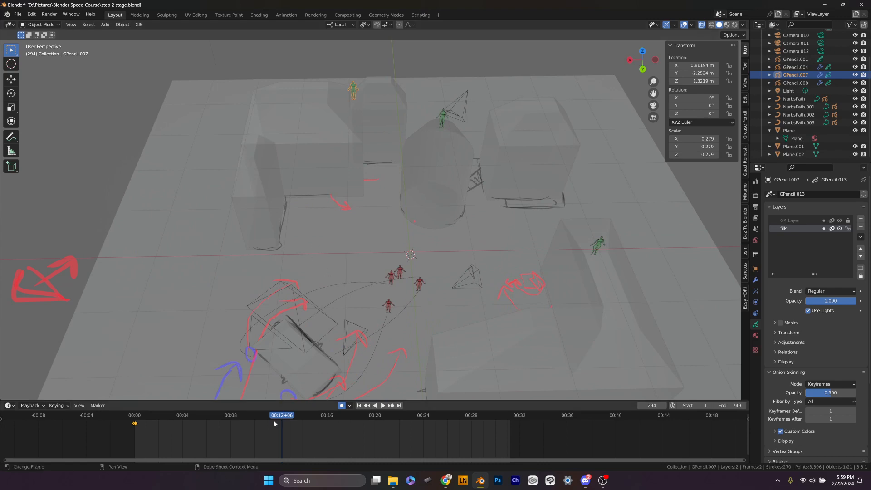
{"action": "left_click", "coordinate": [380, 104]}
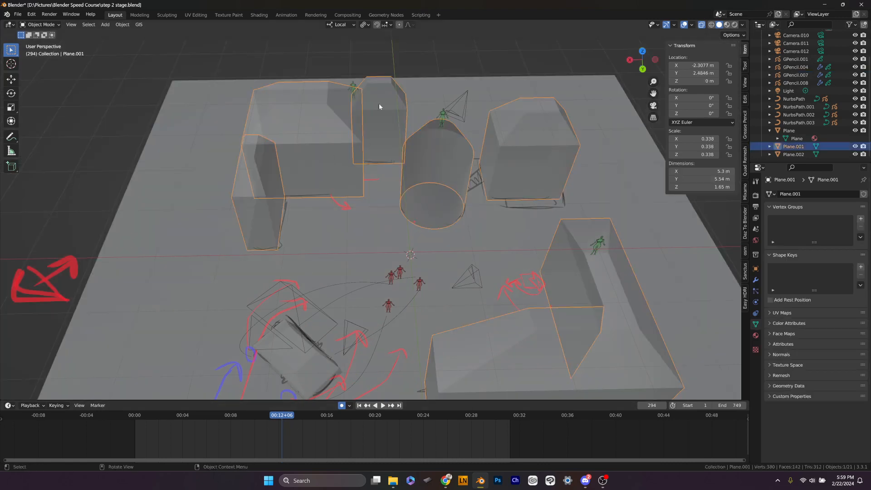
{"action": "left_click", "coordinate": [352, 85]}
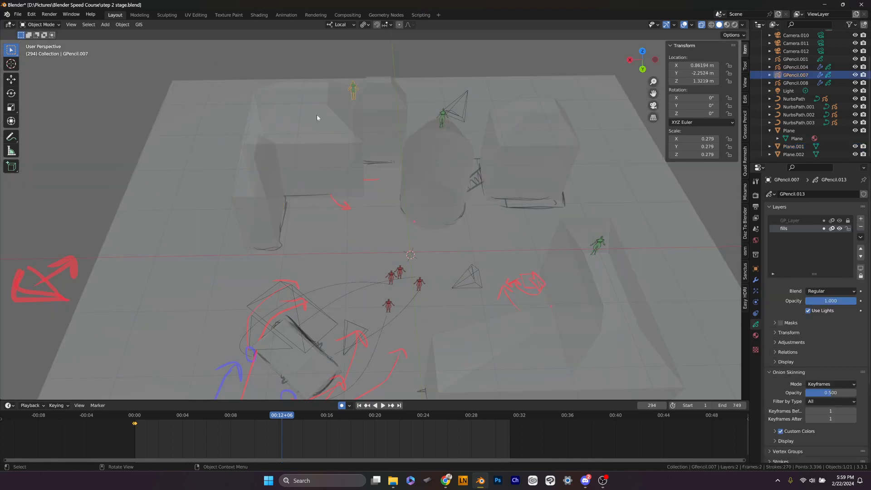
Return to frame 0 and examine the rooftop figure's closely spaced keyframes and its drawing up close
{"action": "left_click_drag", "start_coordinate": [274, 414], "coordinate": [102, 424]}
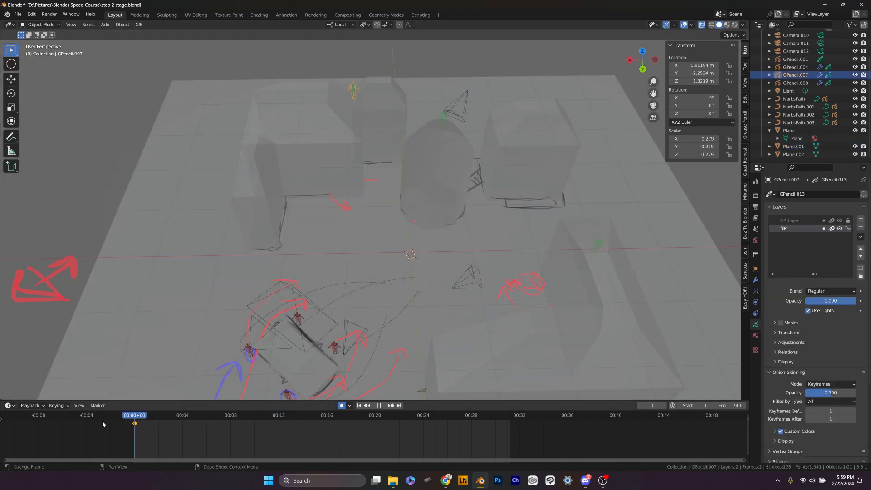
{"action": "left_click", "coordinate": [109, 422]}
{"action": "scroll", "coordinate": [153, 426], "scroll_direction": "up", "scroll_amount": 8}
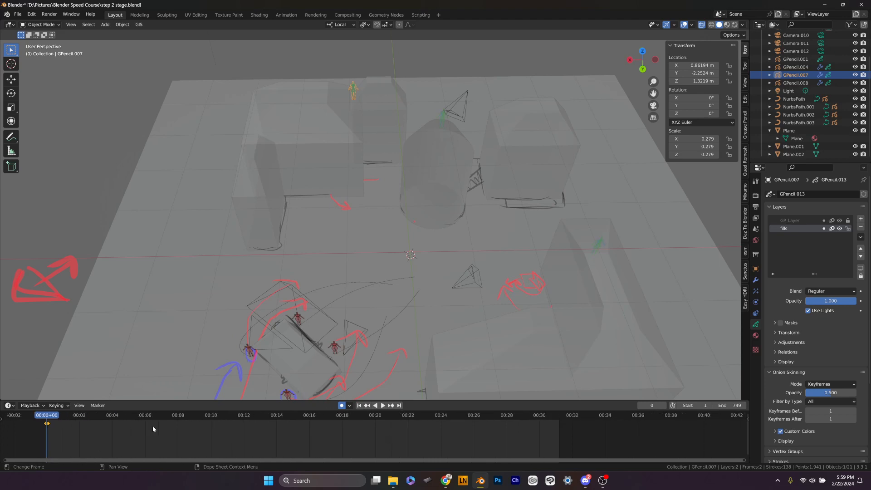
{"action": "left_click_drag", "start_coordinate": [361, 458], "coordinate": [48, 468]}
{"action": "scroll", "coordinate": [260, 439], "scroll_direction": "up", "scroll_amount": 4}
{"action": "scroll", "coordinate": [260, 439], "scroll_direction": "up", "scroll_amount": 2}
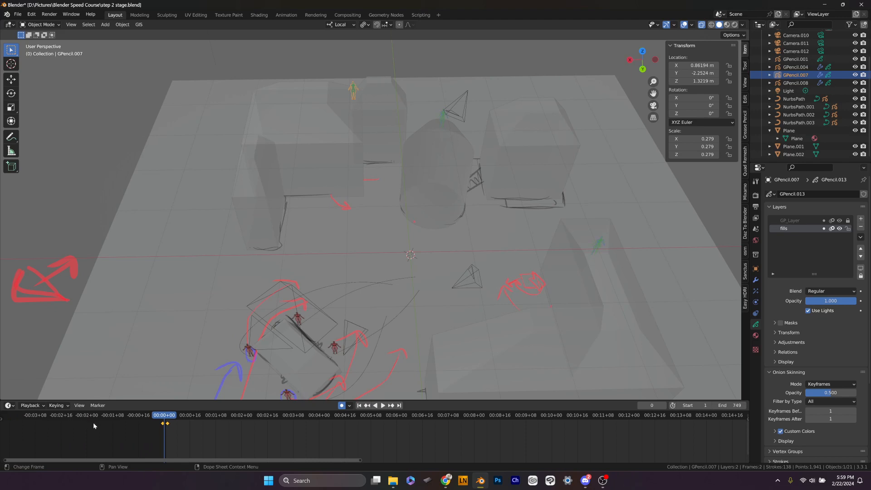
{"action": "scroll", "coordinate": [181, 441], "scroll_direction": "up", "scroll_amount": 1}
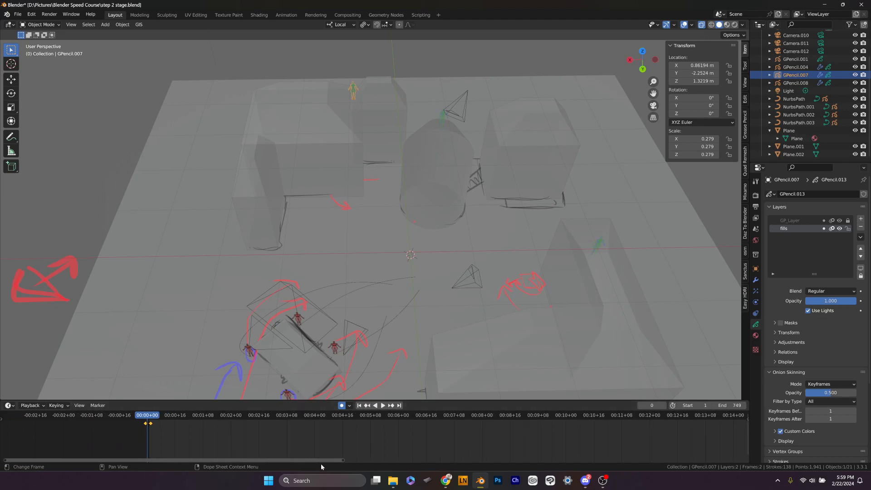
{"action": "left_click_drag", "start_coordinate": [320, 460], "coordinate": [263, 466]}
{"action": "scroll", "coordinate": [263, 451], "scroll_direction": "up", "scroll_amount": 1}
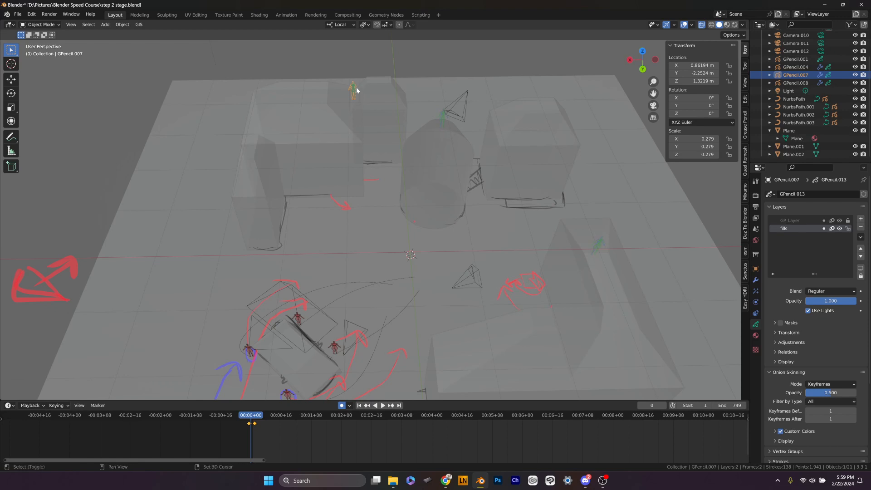
{"action": "middle_click_drag", "start_coordinate": [356, 87], "coordinate": [388, 234], "text": "shift"}
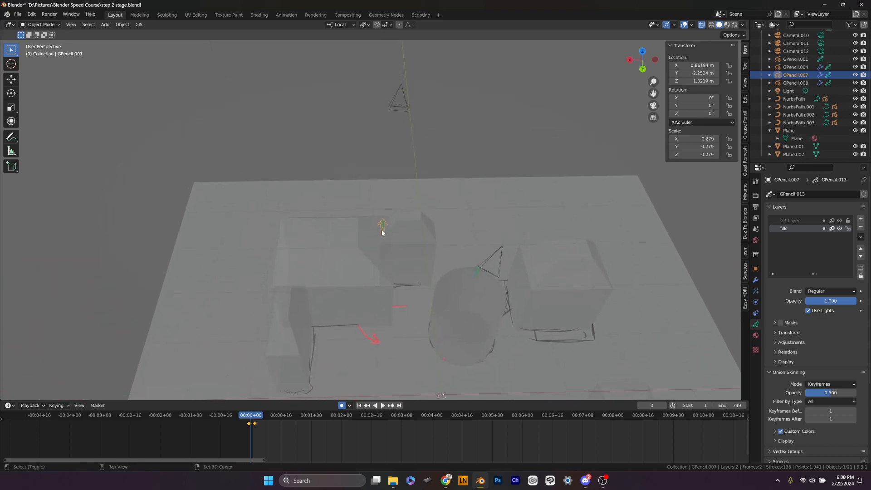
{"action": "scroll", "coordinate": [385, 229], "scroll_direction": "up", "scroll_amount": 8}
{"action": "scroll", "coordinate": [395, 159], "scroll_direction": "up", "scroll_amount": 8}
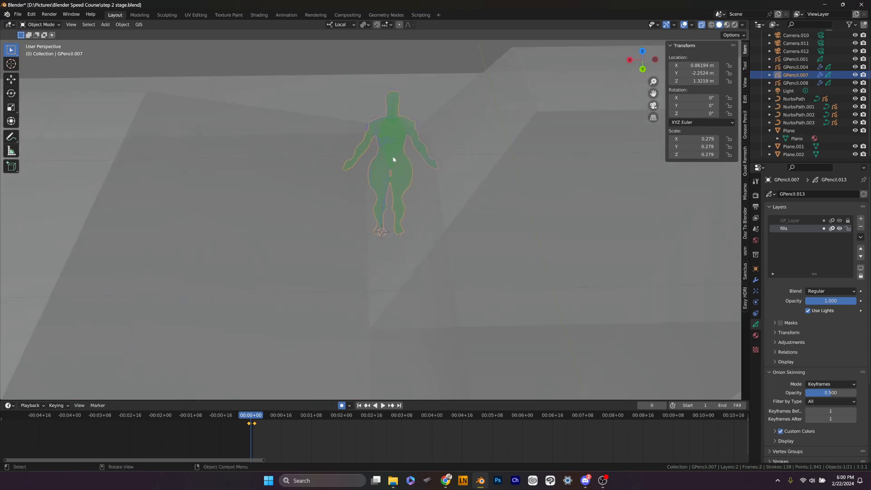
Examine the green figure's outline drawing up close, briefly running playback at frame 0
{"action": "middle_click_drag", "start_coordinate": [404, 113], "coordinate": [390, 358], "text": "shift"}
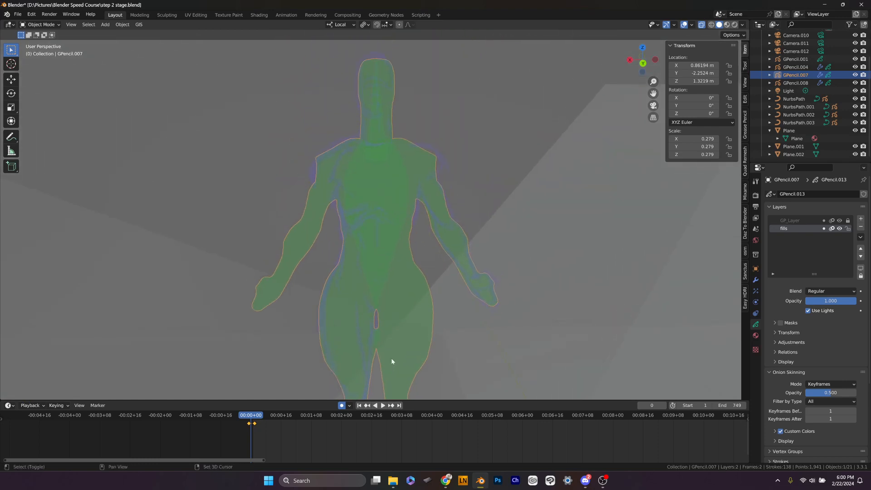
{"action": "key", "text": "space"}
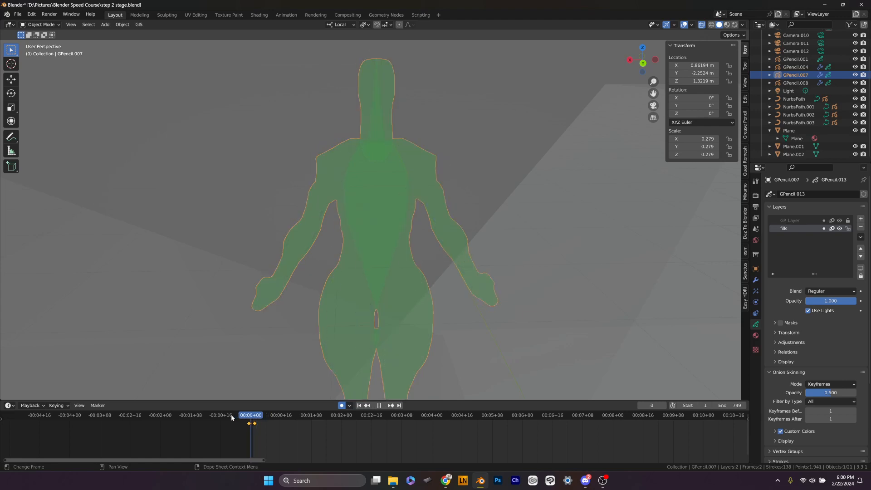
{"action": "key", "text": "space"}
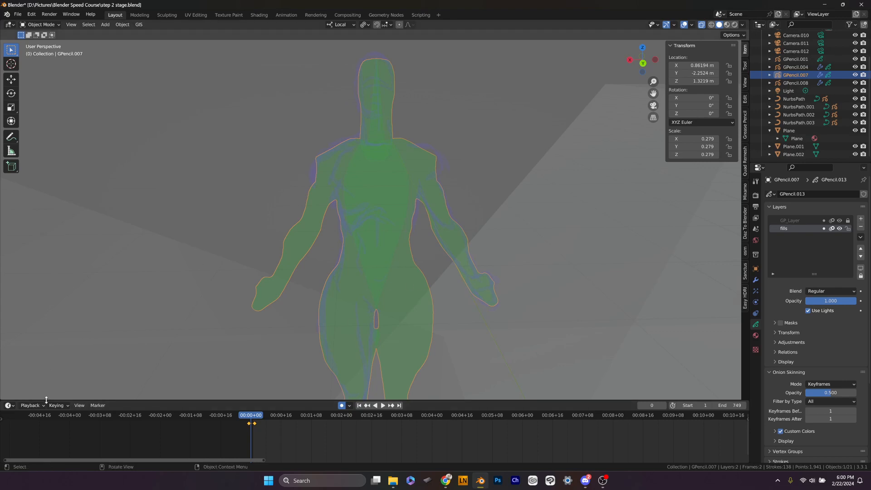
{"action": "left_click", "coordinate": [13, 406]}
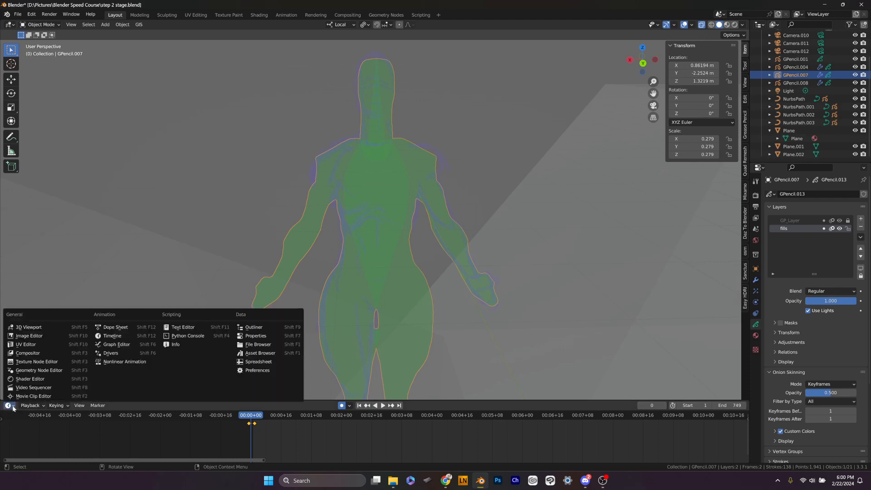
{"action": "left_click", "coordinate": [82, 429]}
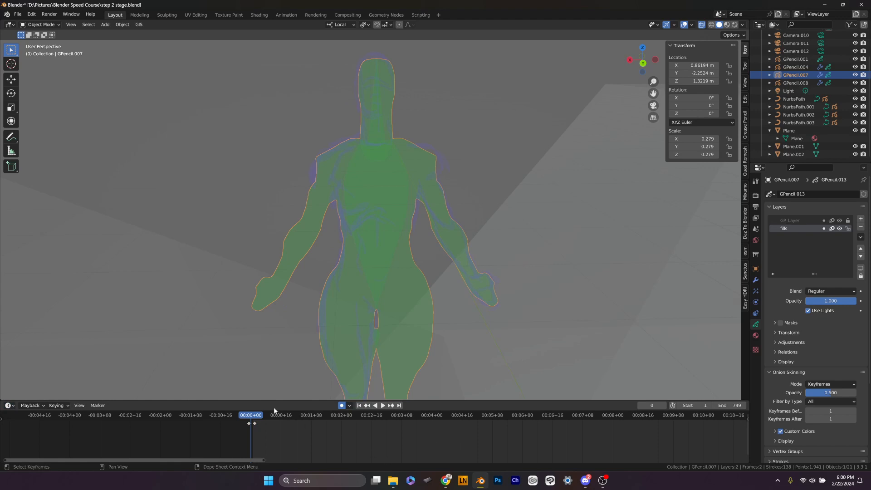
Select the figure's second keyframe and scrub between frame 4 and frame 0 to compare the two drawings
{"action": "left_click", "coordinate": [254, 423]}
{"action": "key", "text": "space"}
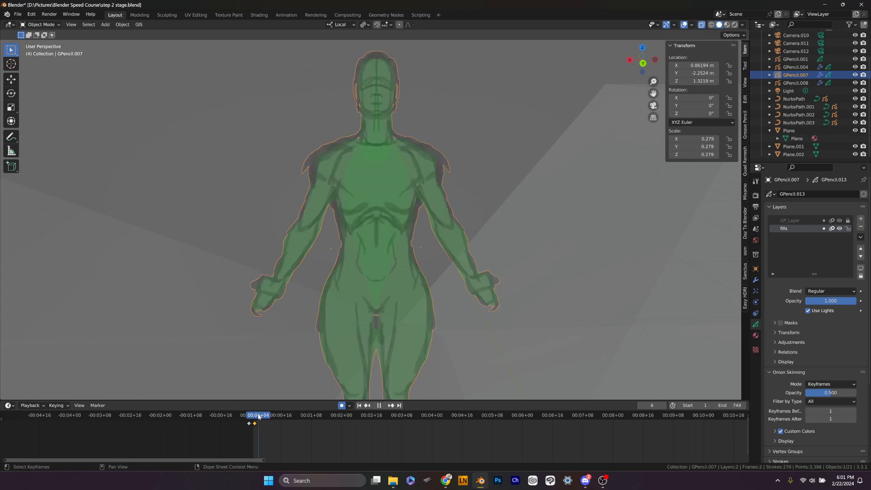
{"action": "left_click_drag", "start_coordinate": [254, 417], "coordinate": [250, 416]}
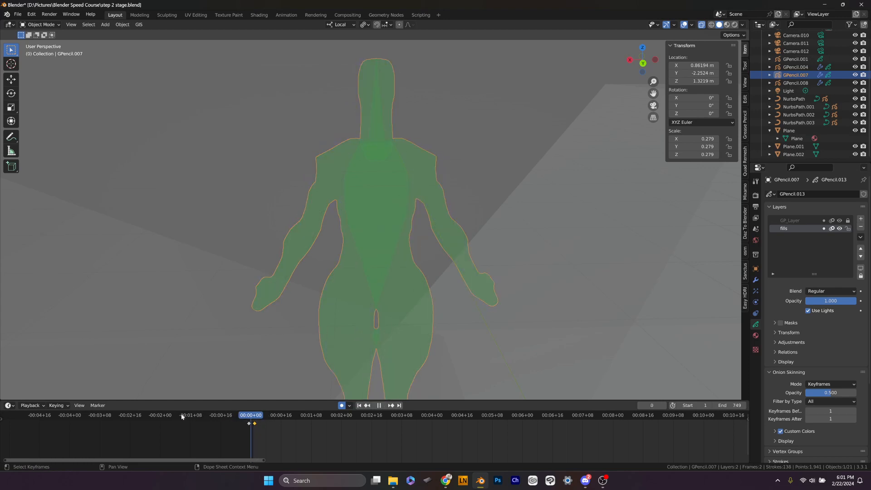
{"action": "key", "text": "space"}
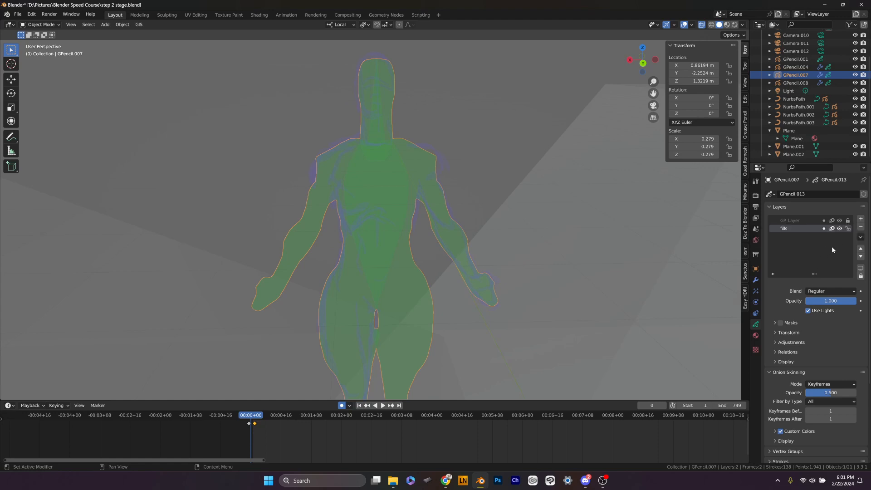
Unlock the GP_Layer layer and move the figure's second keyframe back onto its first keyframe near frame 0
{"action": "left_click", "coordinate": [847, 221]}
{"action": "left_click_drag", "start_coordinate": [255, 424], "coordinate": [249, 424]}
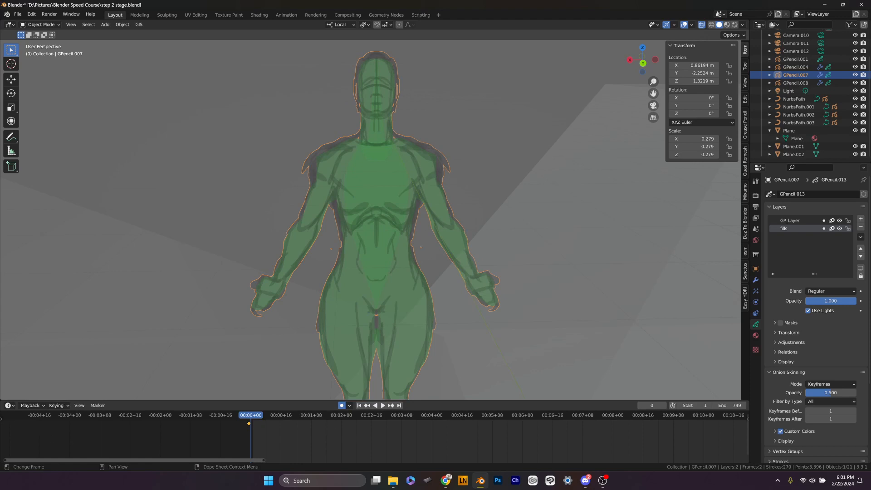
{"action": "scroll", "coordinate": [181, 434], "scroll_direction": "down", "scroll_amount": 3}
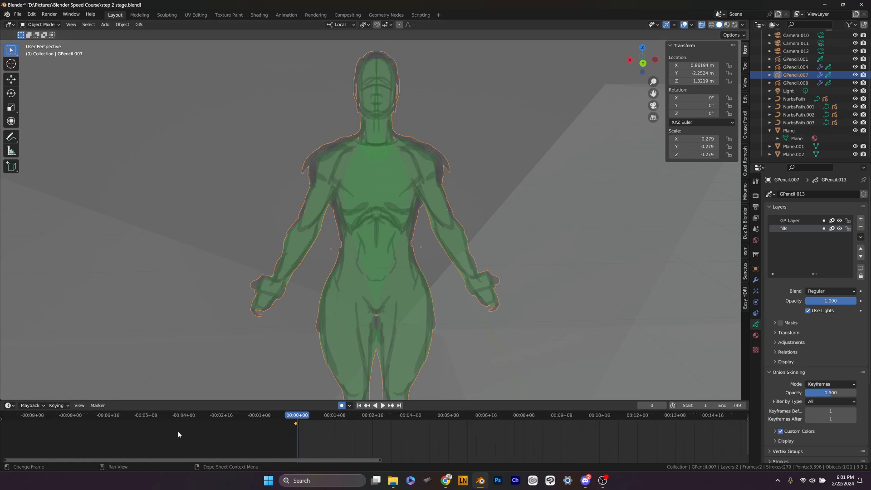
{"action": "scroll", "coordinate": [178, 436], "scroll_direction": "up", "scroll_amount": 2}
{"action": "scroll", "coordinate": [181, 441], "scroll_direction": "up", "scroll_amount": 1}
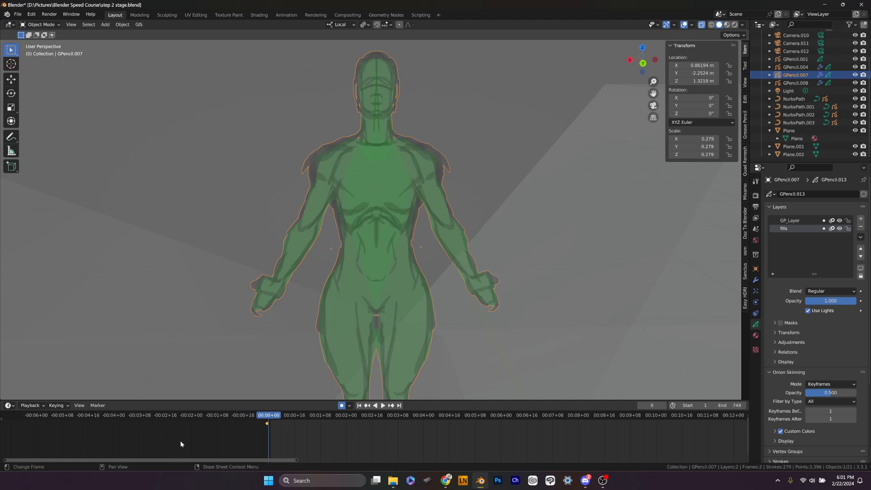
Change the timeline area to the Dope Sheet editor and set its mode to Grease Pencil
{"action": "left_click", "coordinate": [9, 405]}
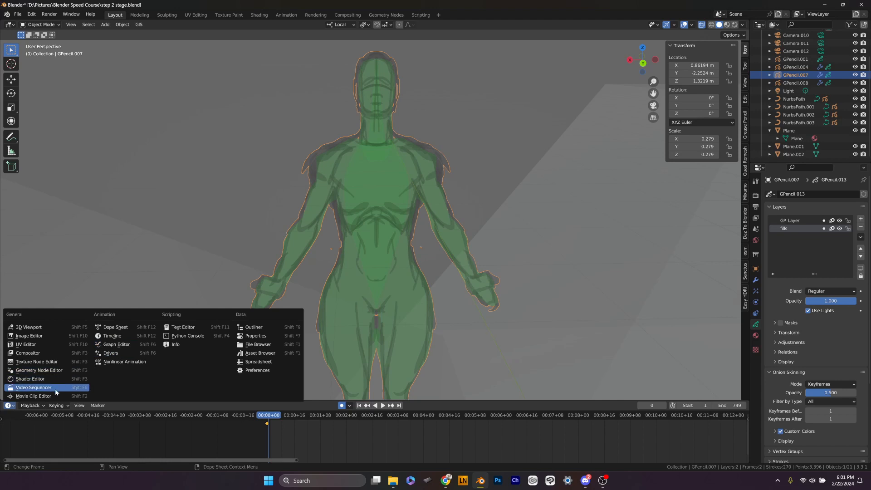
{"action": "left_click", "coordinate": [351, 331]}
{"action": "left_click", "coordinate": [378, 232]}
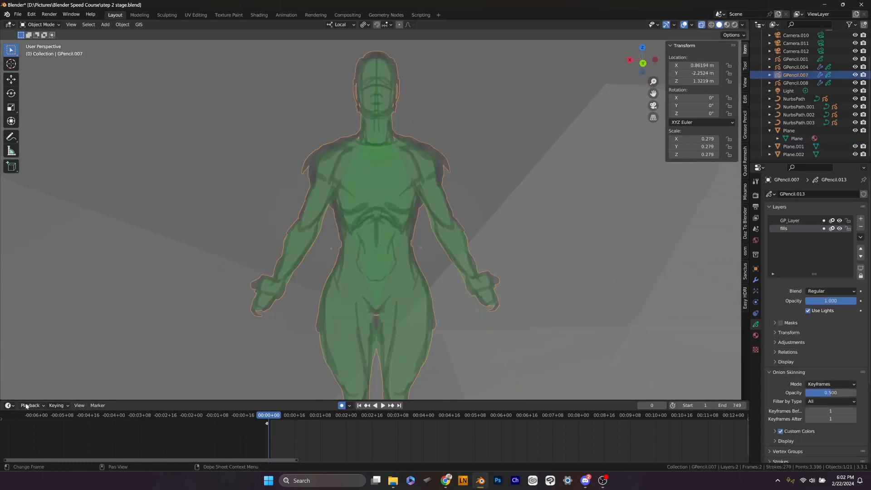
{"action": "left_click", "coordinate": [9, 405]}
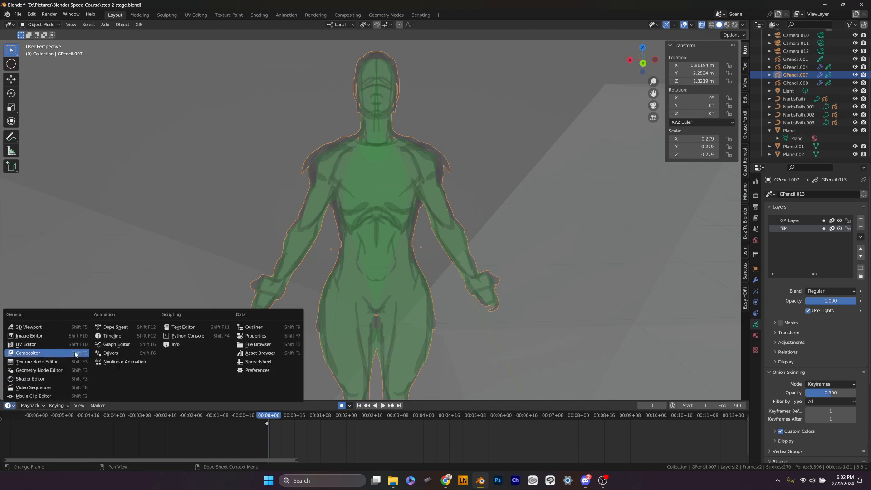
{"action": "left_click", "coordinate": [122, 328]}
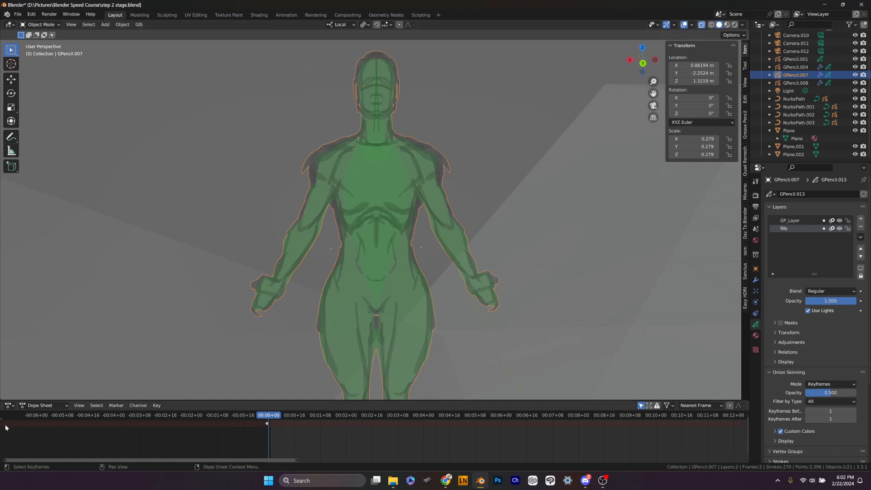
{"action": "scroll", "coordinate": [3, 425], "scroll_direction": "down", "scroll_amount": 12}
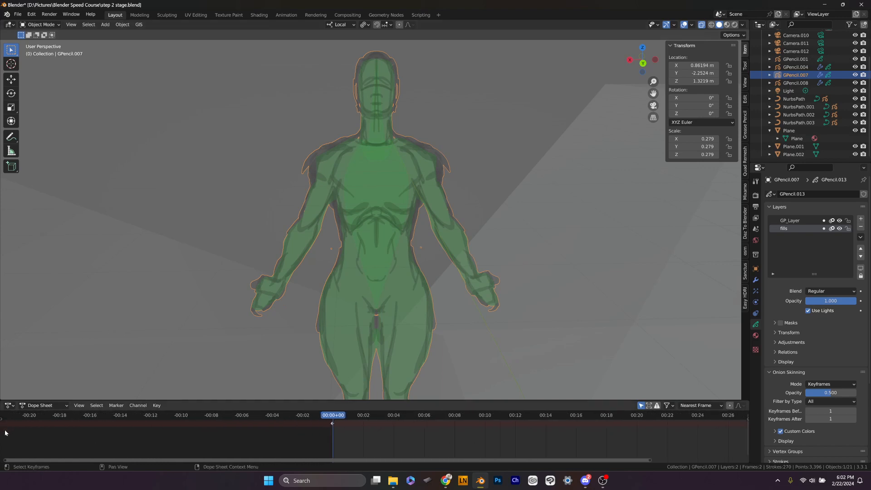
{"action": "scroll", "coordinate": [6, 430], "scroll_direction": "up", "scroll_amount": 13}
{"action": "left_click", "coordinate": [43, 405]}
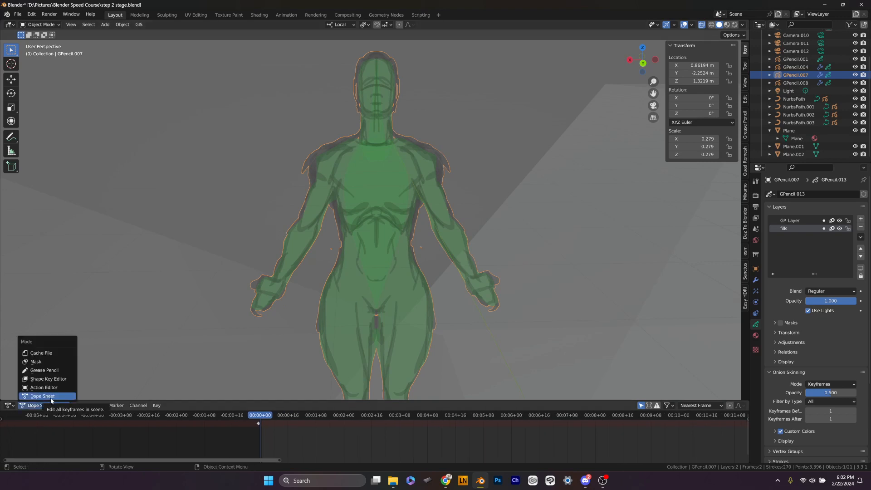
{"action": "left_click", "coordinate": [44, 370]}
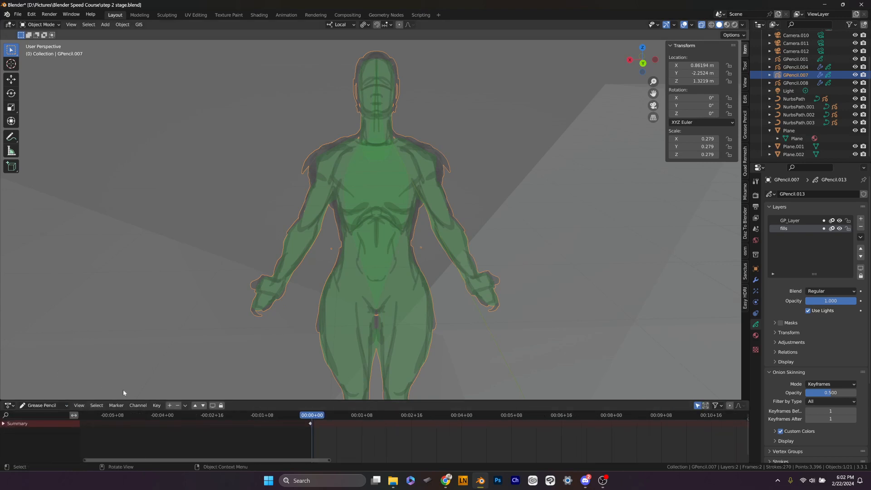
{"action": "left_click", "coordinate": [14, 408]}
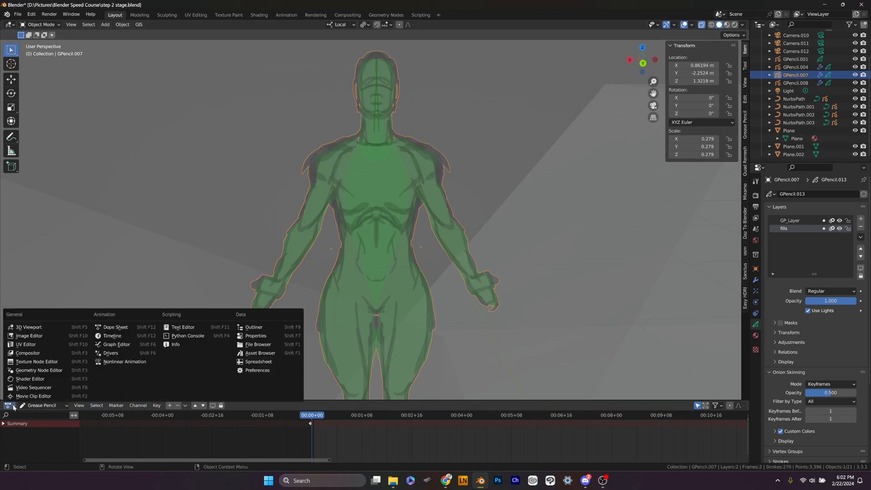
{"action": "left_click", "coordinate": [12, 408]}
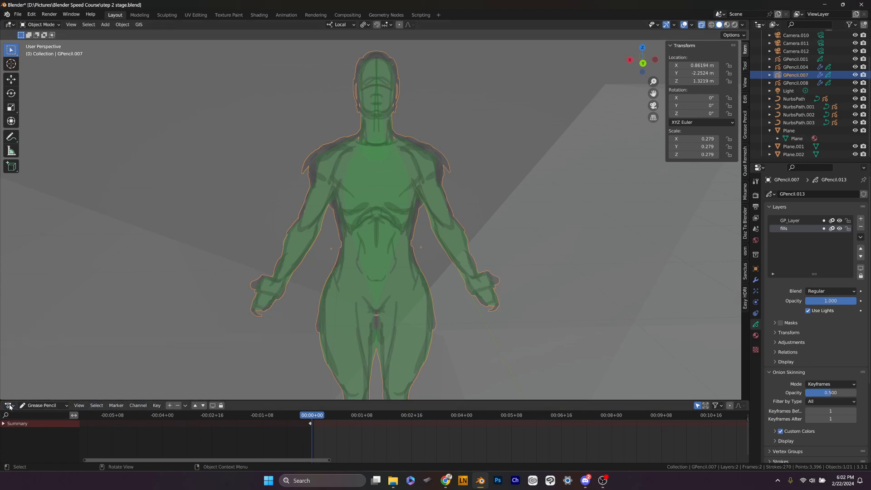
{"action": "left_click", "coordinate": [10, 406]}
{"action": "left_click", "coordinate": [10, 405]}
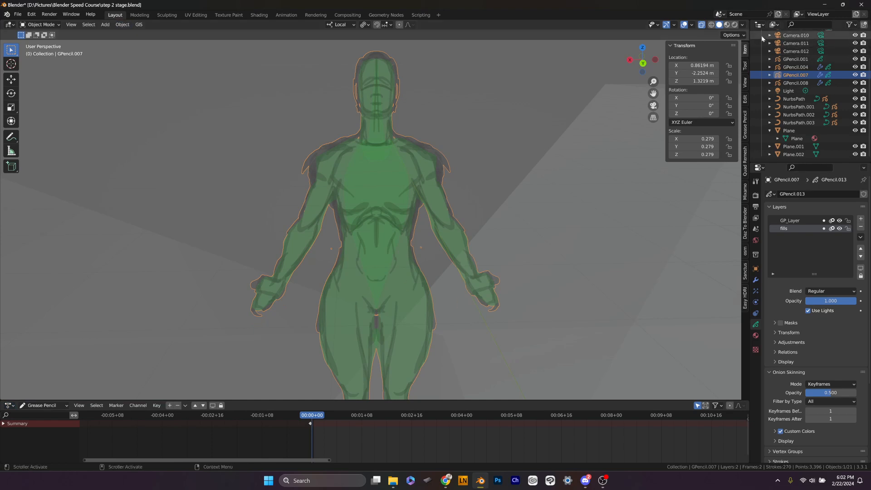
{"action": "left_click", "coordinate": [760, 168]}
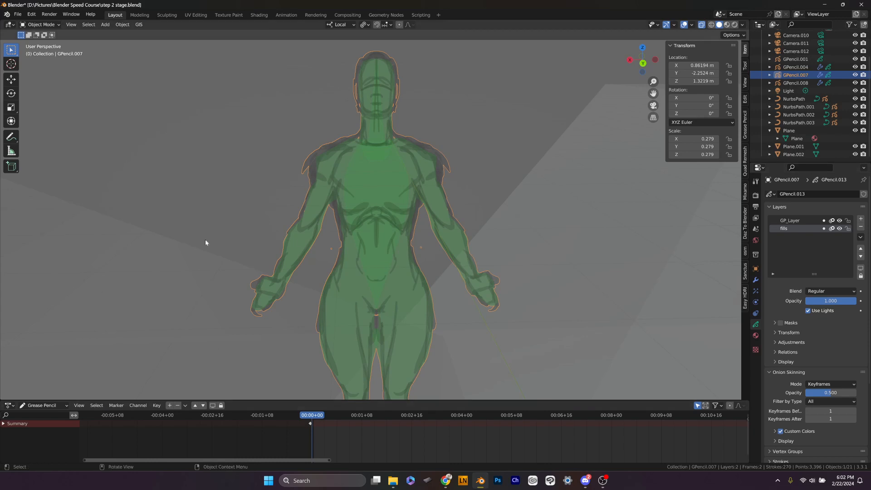
Try the Timeline editor in the main viewport area and restore the 3D Viewport there
{"action": "left_click", "coordinate": [10, 25]}
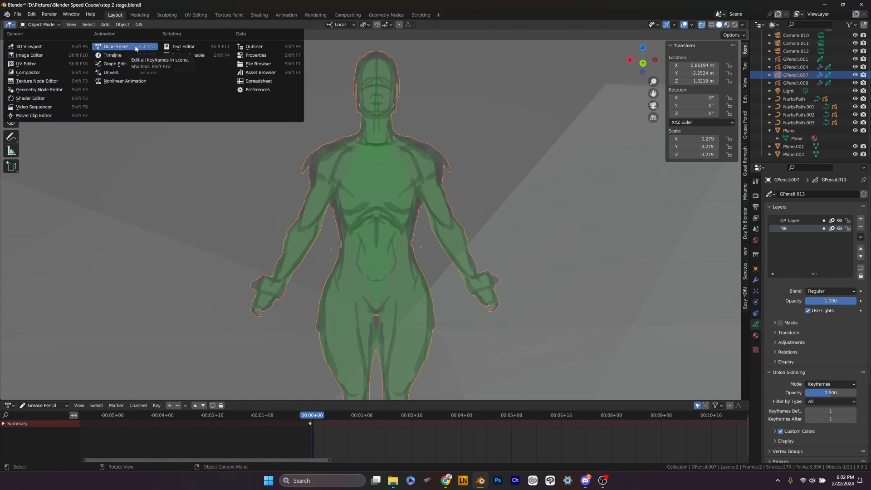
{"action": "left_click", "coordinate": [133, 56]}
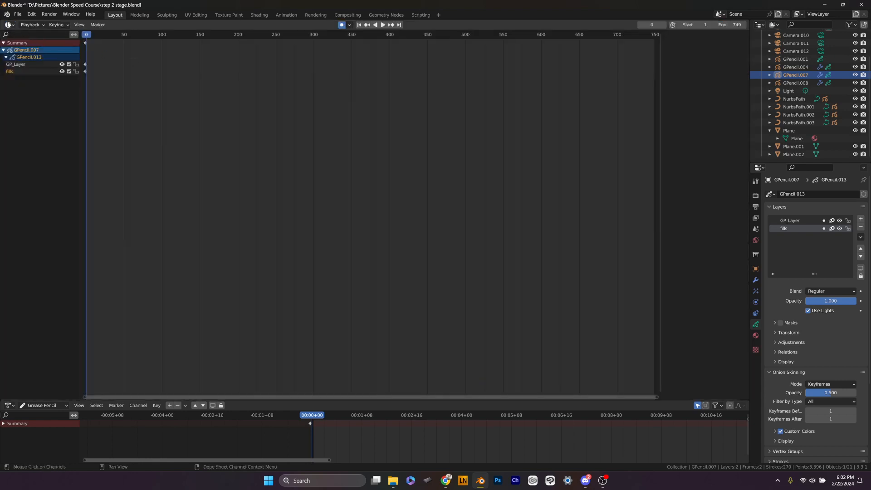
{"action": "left_click", "coordinate": [9, 25]}
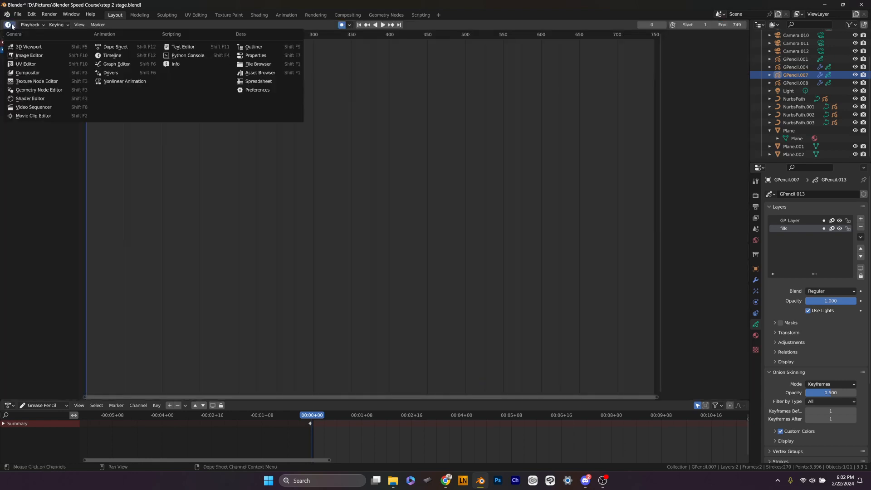
{"action": "left_click", "coordinate": [50, 50]}
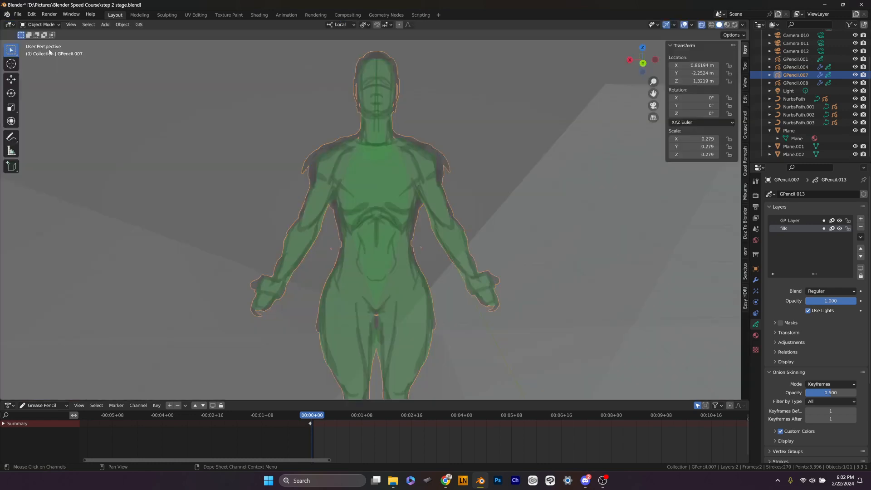
Set the Grease Pencil editor's mode back to Dope Sheet and return that area to the Timeline
{"action": "left_click", "coordinate": [11, 406]}
{"action": "left_click", "coordinate": [39, 405]}
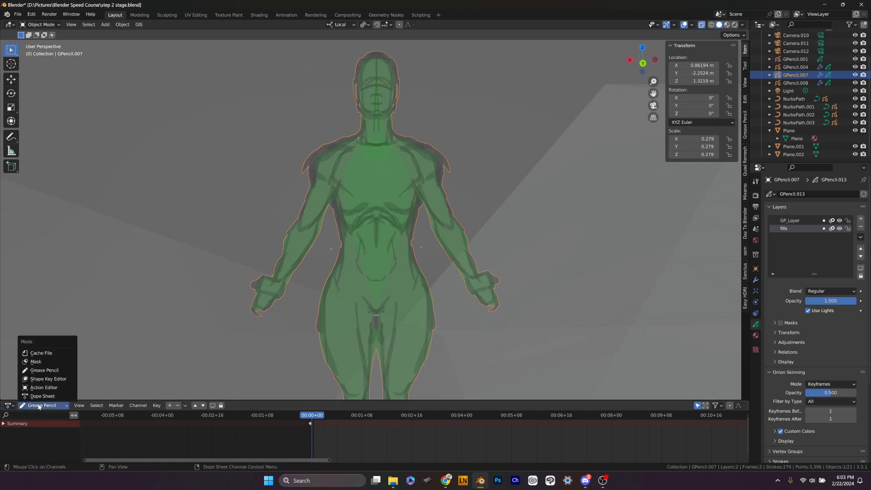
{"action": "left_click", "coordinate": [57, 396]}
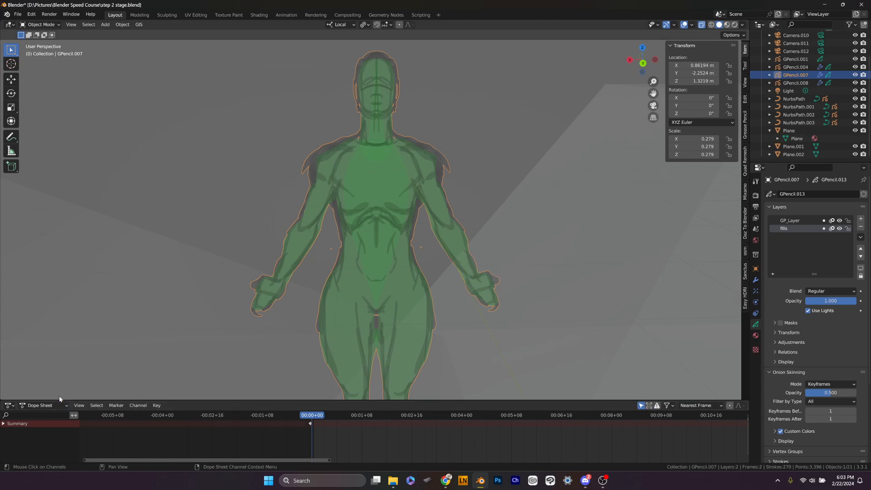
{"action": "right_click", "coordinate": [59, 404]}
{"action": "left_click", "coordinate": [8, 406]}
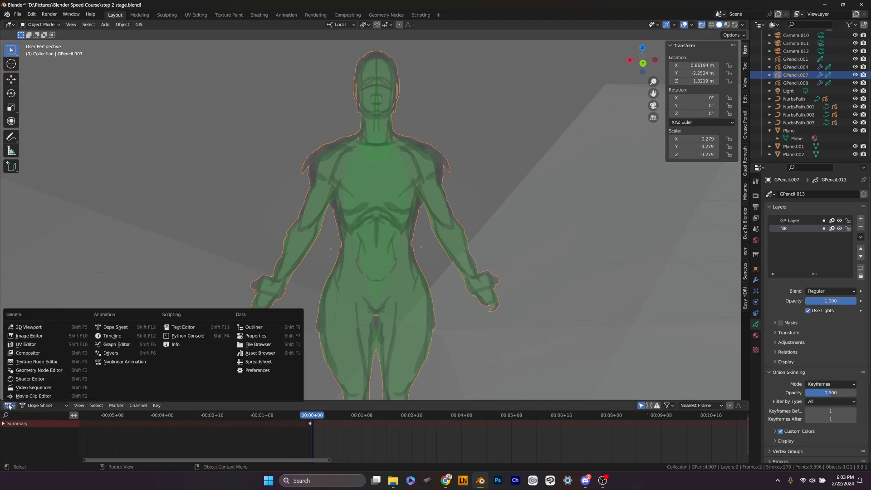
{"action": "key", "text": "Escape"}
{"action": "left_click", "coordinate": [11, 406]}
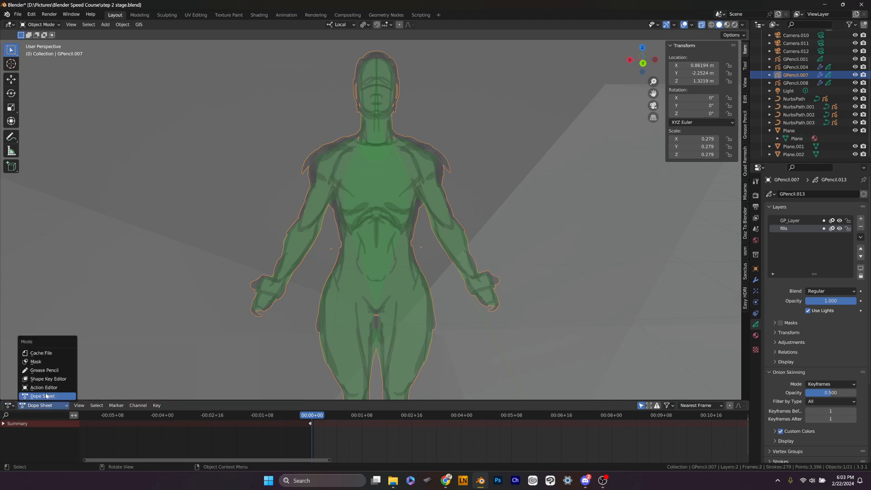
{"action": "left_click", "coordinate": [9, 405]}
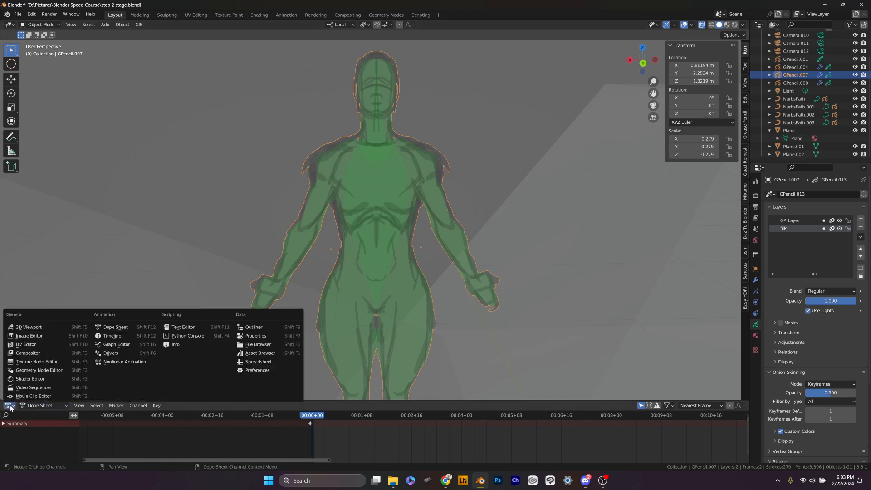
{"action": "left_click", "coordinate": [112, 336]}
Expand the timeline's Summary channel to examine GPencil.007's layer keyframes, then collapse the GPencil.007 channel
{"action": "scroll", "coordinate": [346, 435], "scroll_direction": "down", "scroll_amount": 2}
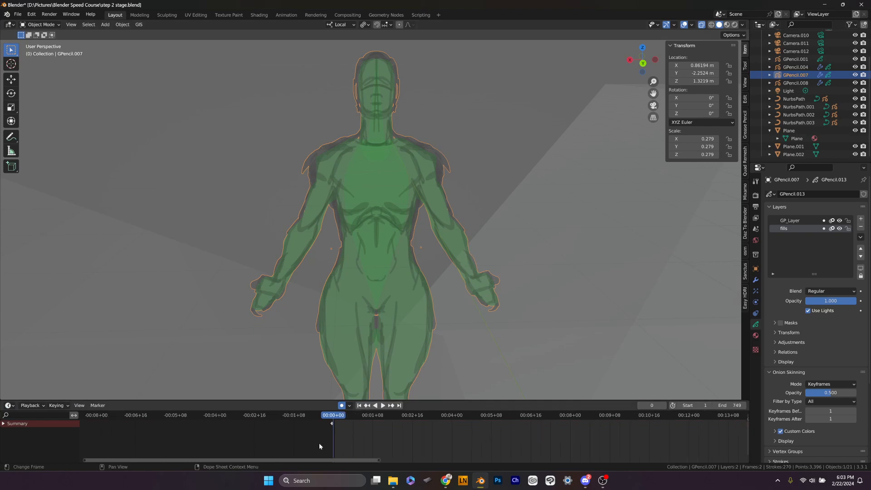
{"action": "left_click", "coordinate": [3, 423]}
{"action": "scroll", "coordinate": [332, 429], "scroll_direction": "up", "scroll_amount": 4}
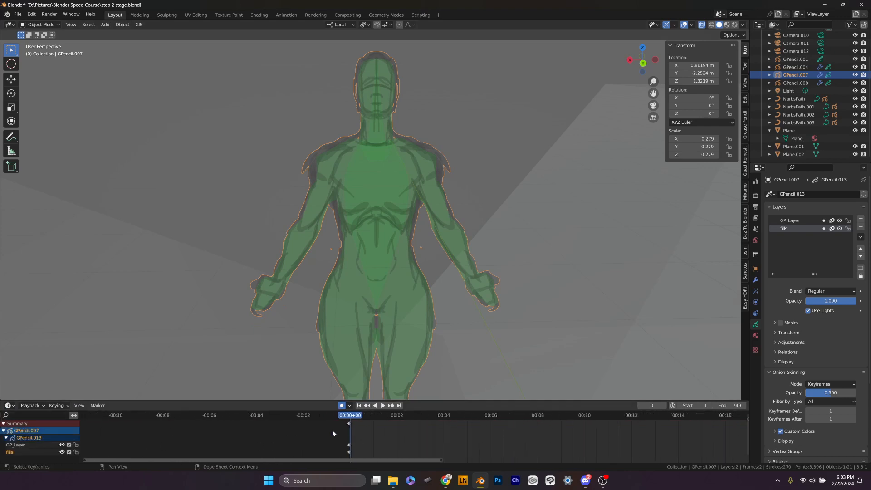
{"action": "scroll", "coordinate": [333, 436], "scroll_direction": "up", "scroll_amount": 3}
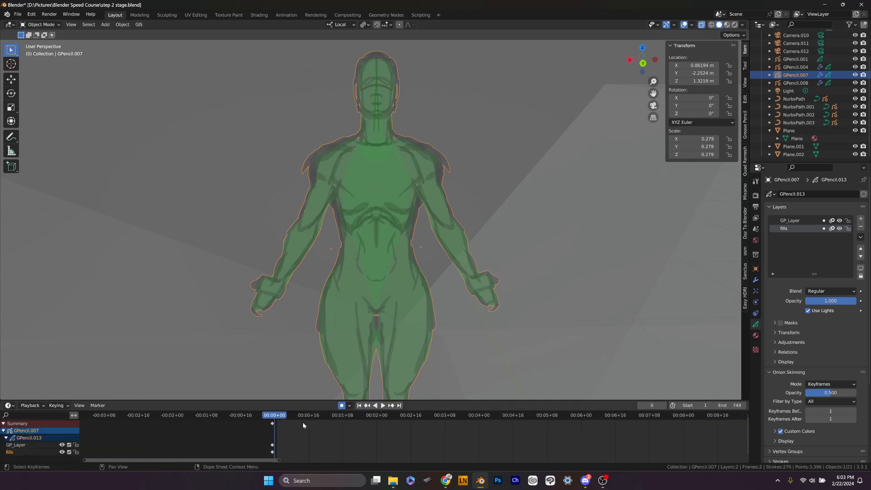
{"action": "left_click_drag", "start_coordinate": [276, 415], "coordinate": [263, 420]}
{"action": "left_click", "coordinate": [3, 430]}
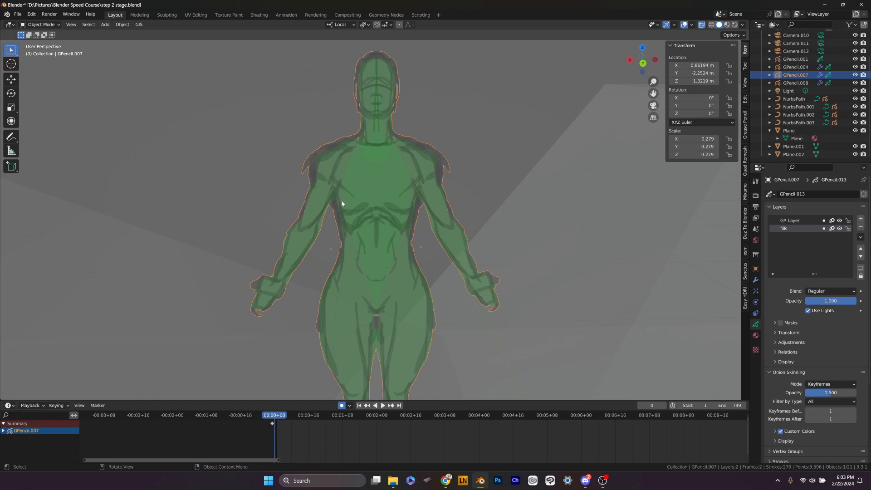
Reselect the rooftop figure GPencil.007 and expand its timeline channel to examine the GP_Layer and fills keyframes
{"action": "left_click", "coordinate": [267, 165]}
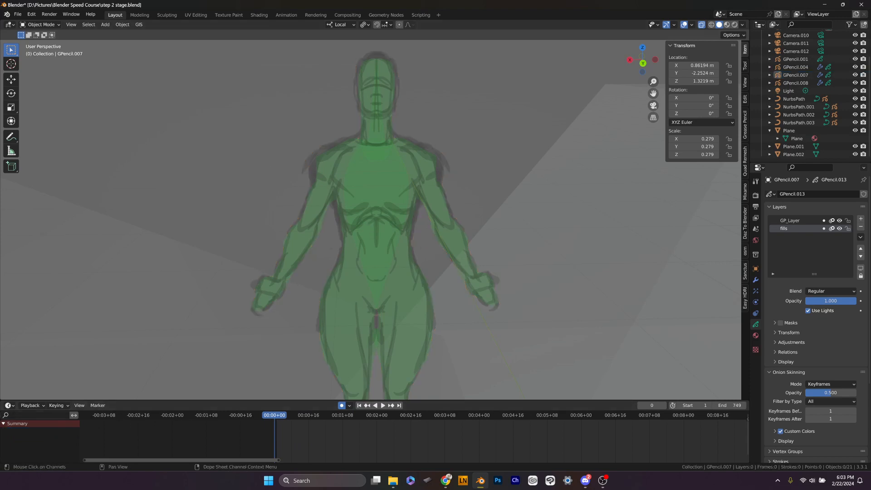
{"action": "left_click", "coordinate": [400, 148]}
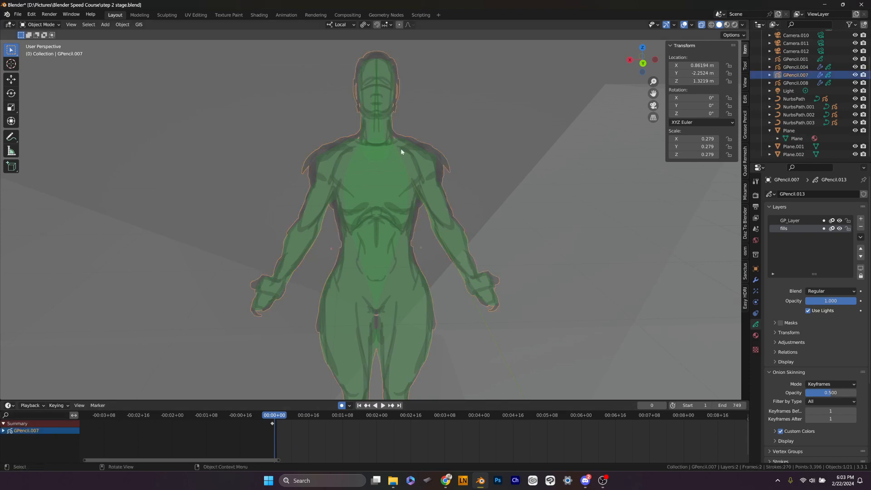
{"action": "left_click", "coordinate": [3, 430]}
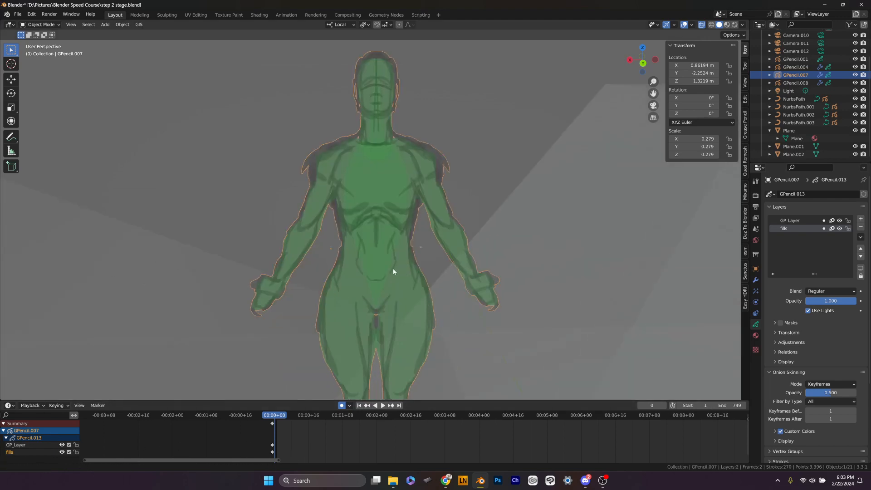
Snap the 3D cursor to the selected grease pencil figure GPencil.007
{"action": "middle_click_drag", "start_coordinate": [394, 270], "coordinate": [443, 119], "text": "shift"}
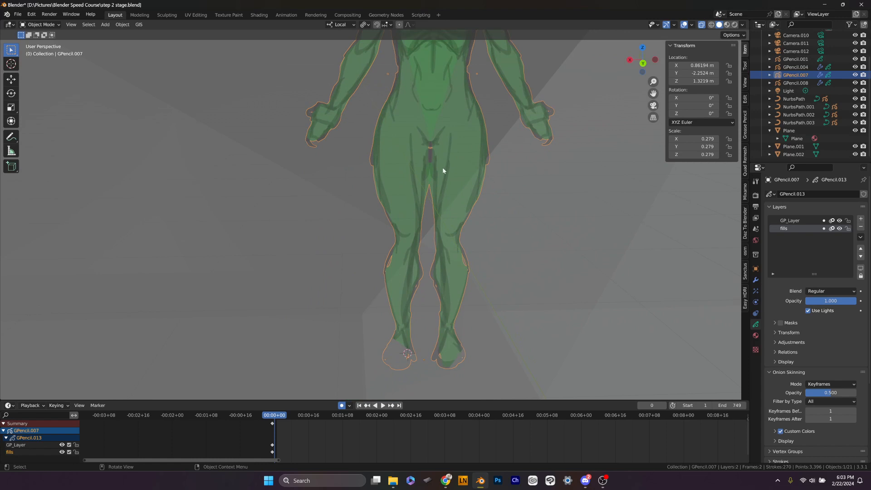
{"action": "key", "text": "ctrl+Tab"}
{"action": "key", "text": "Escape"}
{"action": "key", "text": "ctrl+Tab"}
{"action": "left_click", "coordinate": [363, 136]}
{"action": "key", "text": "shift+s"}
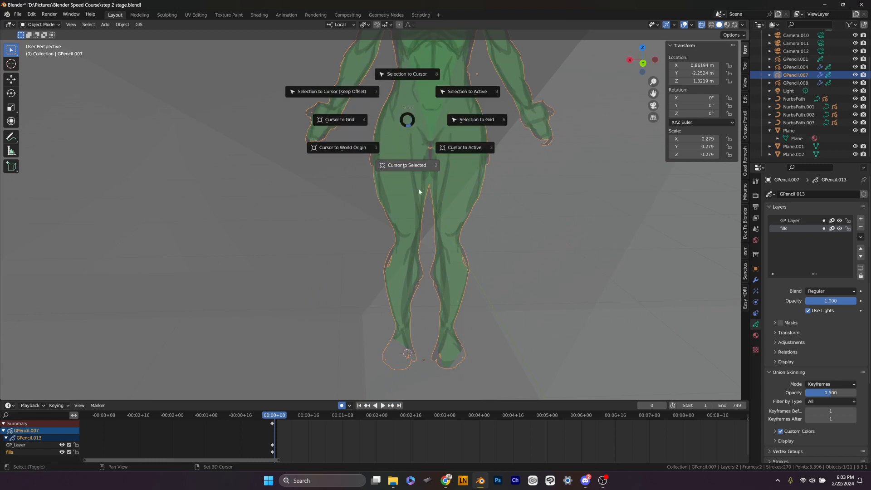
{"action": "left_click", "coordinate": [410, 166]}
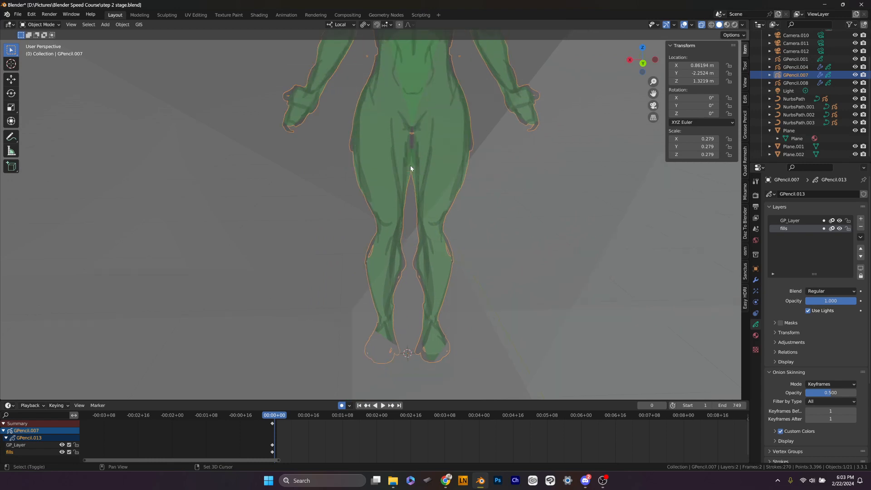
Repeat the Cursor to Selected snap on GPencil.007 and collapse the figure's timeline channel
{"action": "scroll", "coordinate": [407, 164], "scroll_direction": "down", "scroll_amount": 5}
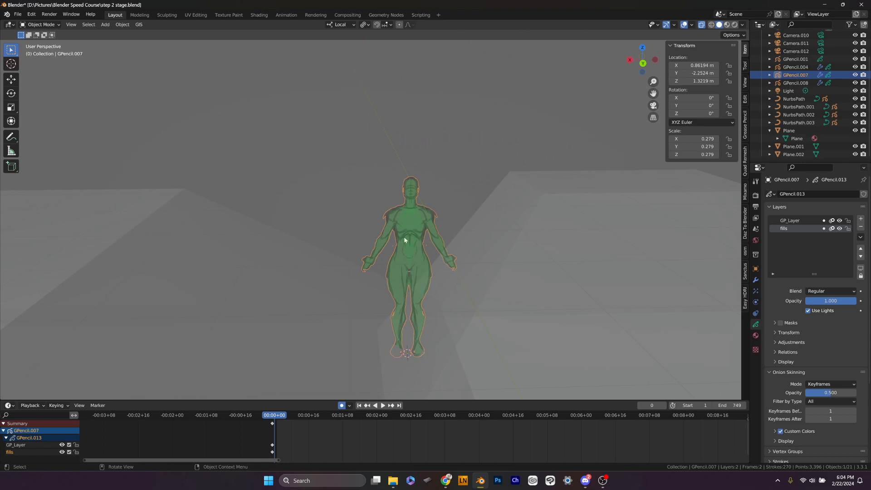
{"action": "key", "text": "shift+s"}
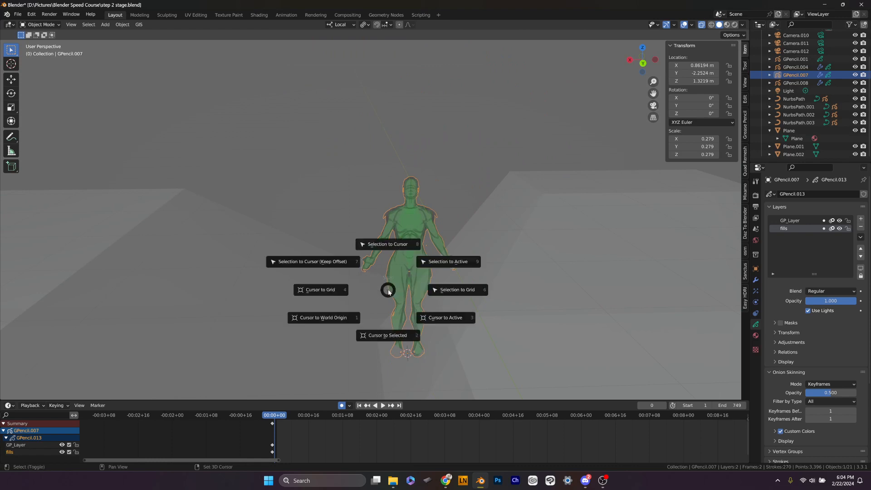
{"action": "left_click", "coordinate": [393, 336]}
{"action": "scroll", "coordinate": [406, 355], "scroll_direction": "down", "scroll_amount": 4}
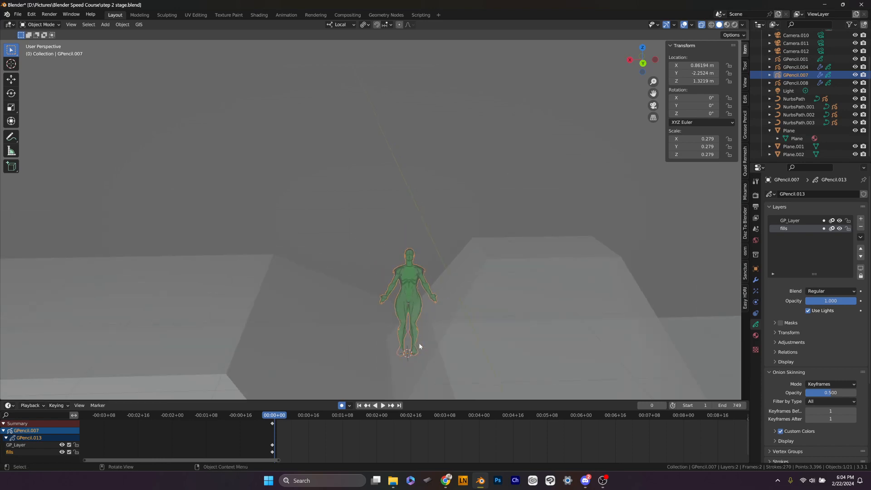
{"action": "middle_click_drag", "start_coordinate": [417, 352], "coordinate": [254, 390]}
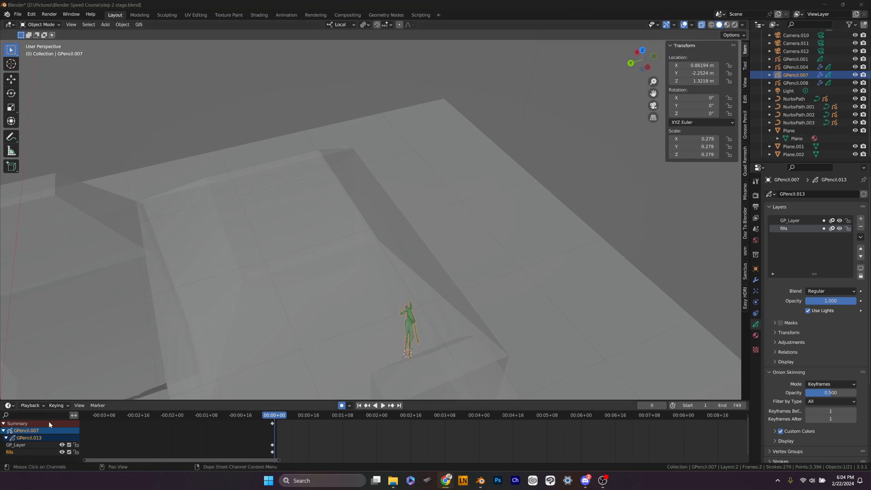
{"action": "left_click", "coordinate": [3, 430]}
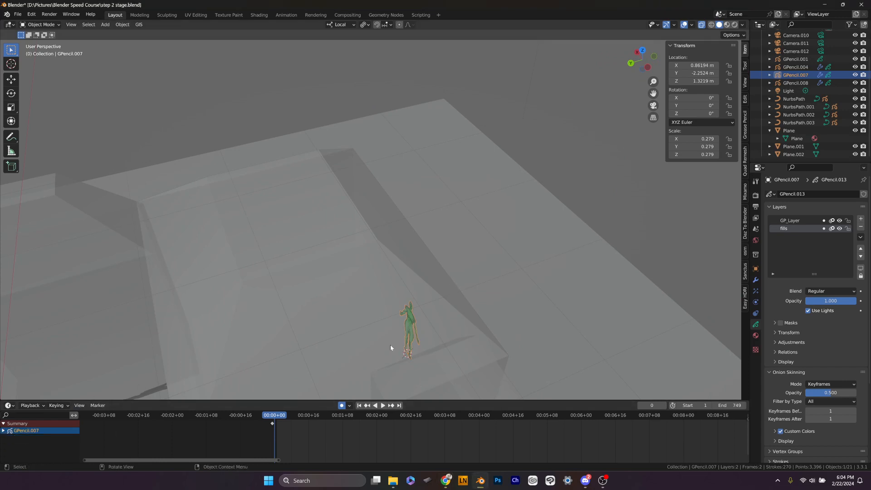
Reselect the green figure on the building's roof instead of the building mesh and snap the 3D cursor to it
{"action": "mouse_move", "coordinate": [389, 344]}
{"action": "middle_mouse_down", "text": "shift"}
{"action": "mouse_move", "coordinate": [597, 227]}
{"action": "mouse_move", "coordinate": [546, 231]}
{"action": "middle_mouse_up", "text": "shift"}
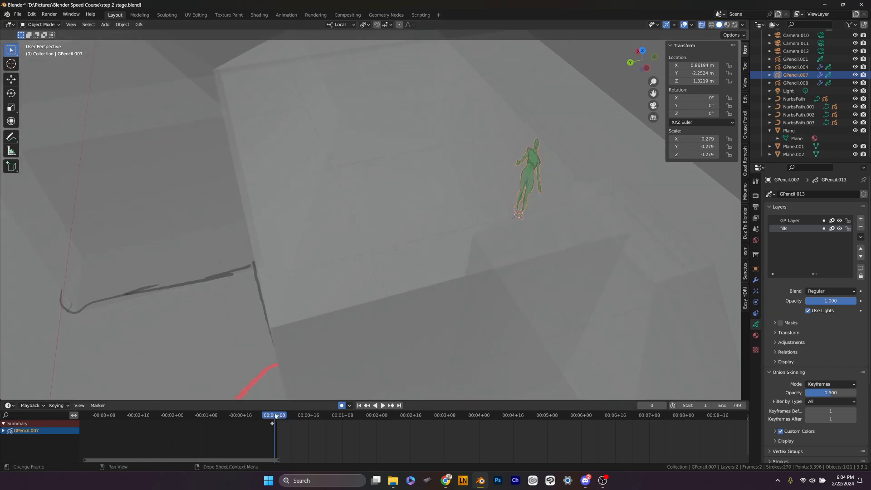
{"action": "scroll", "coordinate": [445, 356], "scroll_direction": "down", "scroll_amount": 3}
{"action": "scroll", "coordinate": [492, 453], "scroll_direction": "up", "scroll_amount": 6}
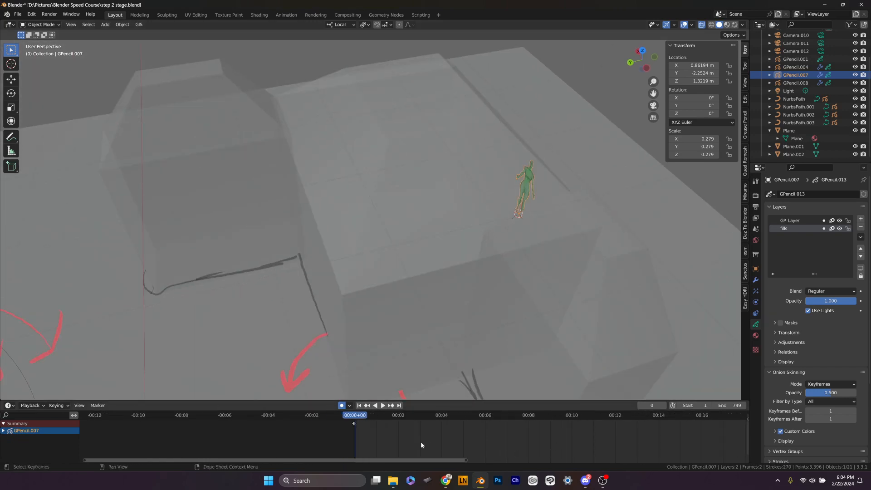
{"action": "scroll", "coordinate": [292, 340], "scroll_direction": "down", "scroll_amount": 3}
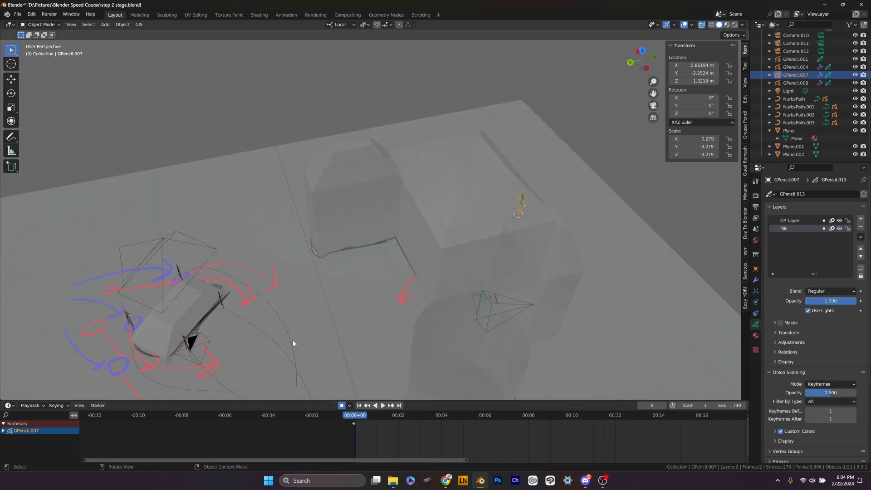
{"action": "mouse_move", "coordinate": [292, 339]}
{"action": "middle_mouse_down", "text": "shift"}
{"action": "mouse_move", "coordinate": [386, 358]}
{"action": "mouse_move", "coordinate": [359, 285]}
{"action": "middle_mouse_up", "text": "shift"}
{"action": "scroll", "coordinate": [358, 284], "scroll_direction": "up", "scroll_amount": 5}
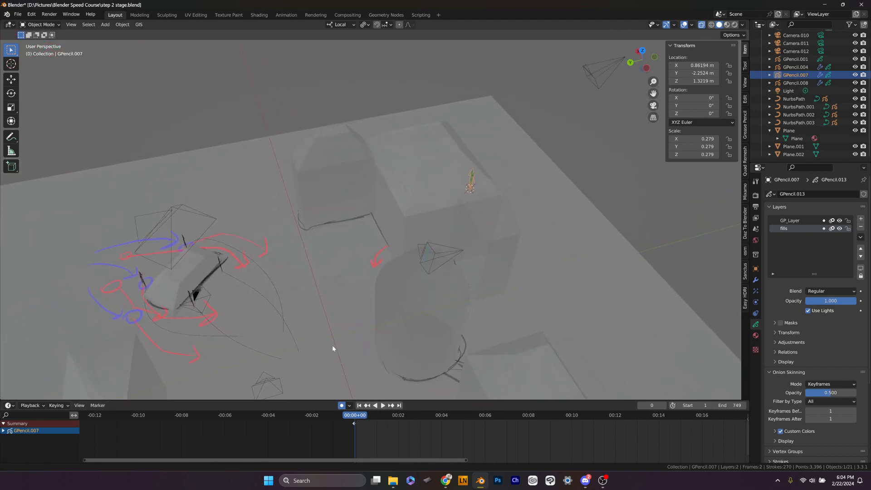
{"action": "middle_click_drag", "start_coordinate": [461, 246], "coordinate": [472, 254]}
{"action": "scroll", "coordinate": [461, 250], "scroll_direction": "up", "scroll_amount": 2}
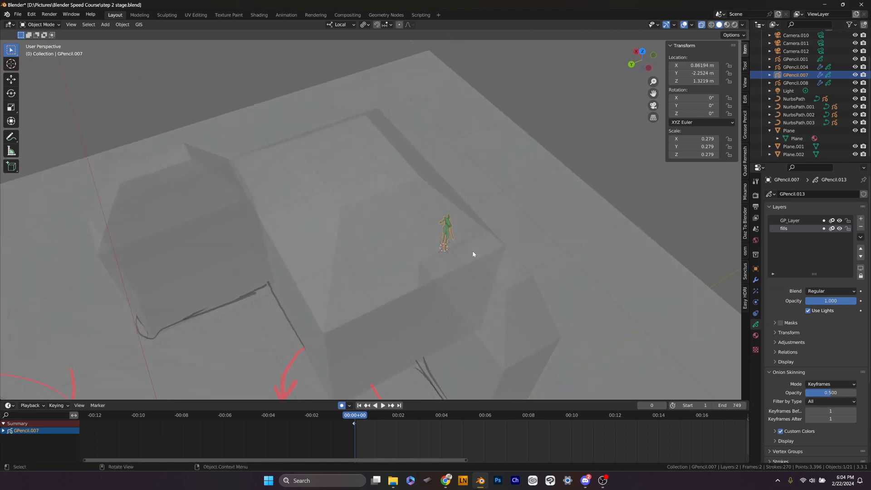
{"action": "left_click", "coordinate": [446, 228]}
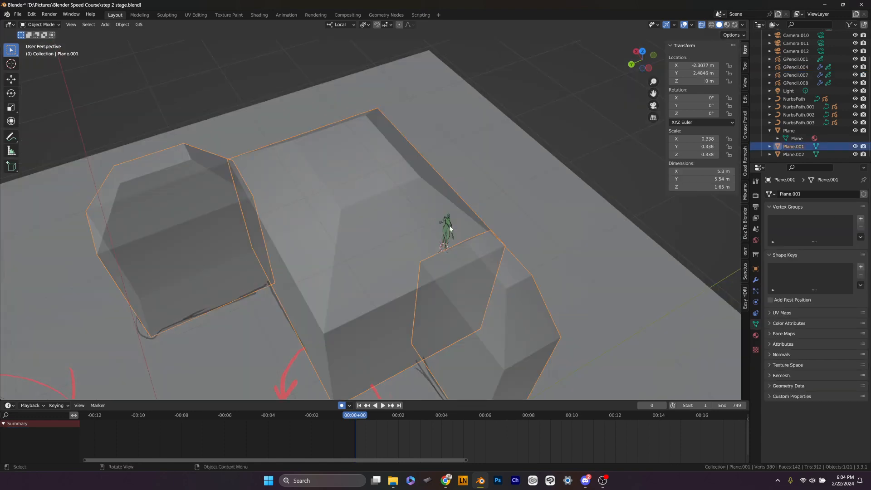
{"action": "left_click", "coordinate": [448, 228]}
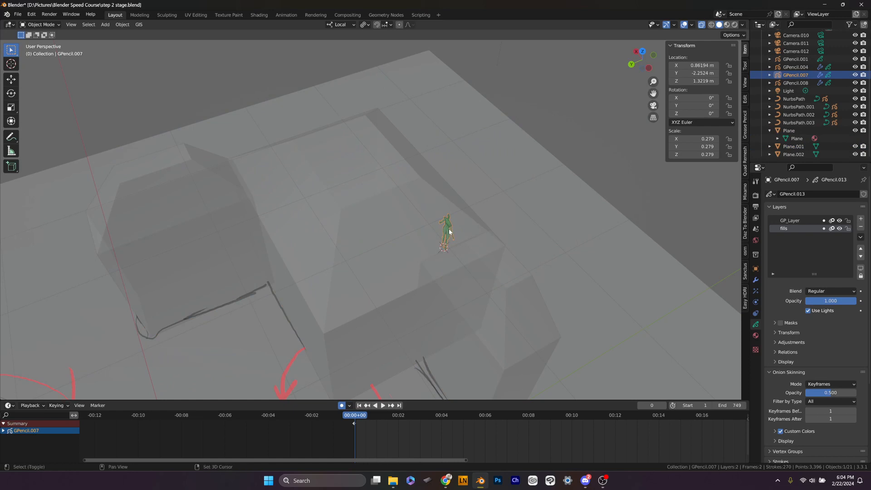
{"action": "key", "text": "shift+s"}
{"action": "left_click", "coordinate": [450, 277]}
{"action": "middle_click_drag", "start_coordinate": [449, 274], "coordinate": [477, 273]}
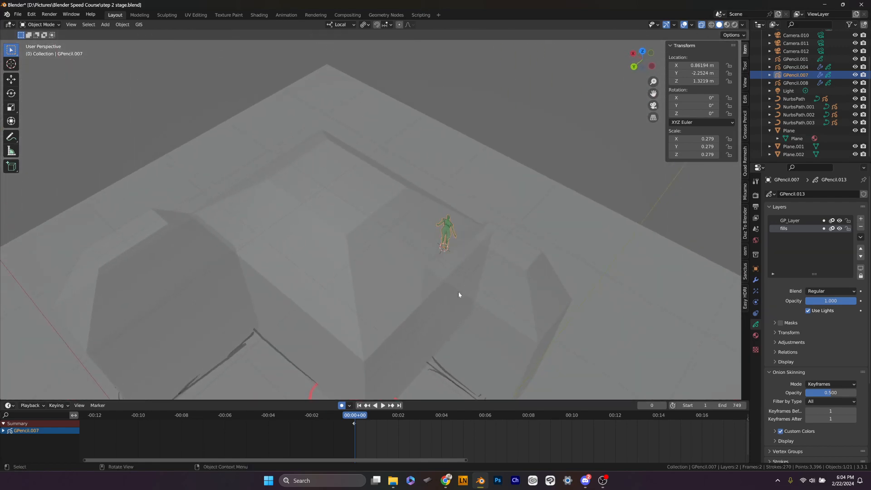
{"action": "mouse_move", "coordinate": [432, 299]}
{"action": "middle_mouse_down"}
{"action": "mouse_move", "coordinate": [515, 188]}
{"action": "mouse_move", "coordinate": [488, 204]}
{"action": "mouse_move", "coordinate": [474, 178]}
{"action": "mouse_move", "coordinate": [462, 277]}
{"action": "mouse_move", "coordinate": [485, 262]}
{"action": "middle_mouse_up"}
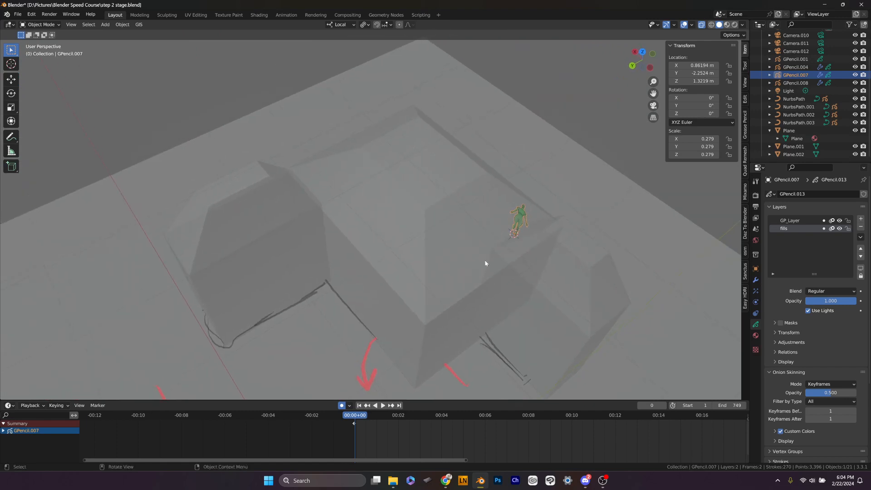
{"action": "key", "text": "alt+Tab"}
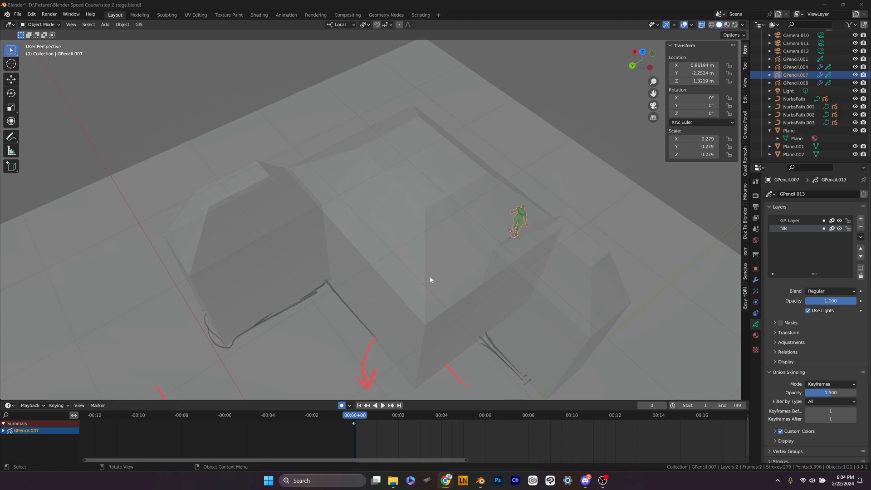
{"action": "scroll", "coordinate": [429, 278], "scroll_direction": "down", "scroll_amount": 4}
{"action": "scroll", "coordinate": [428, 277], "scroll_direction": "up", "scroll_amount": 6}
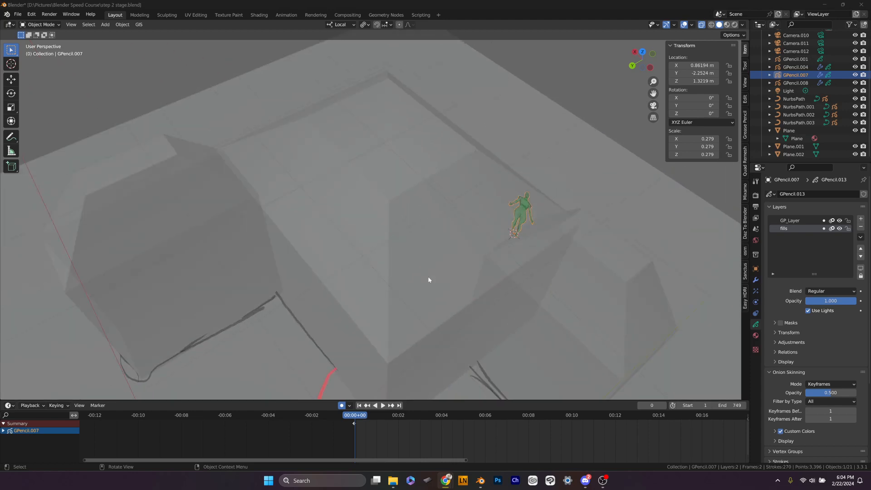
{"action": "scroll", "coordinate": [428, 279], "scroll_direction": "down", "scroll_amount": 5}
{"action": "scroll", "coordinate": [429, 280], "scroll_direction": "up", "scroll_amount": 5}
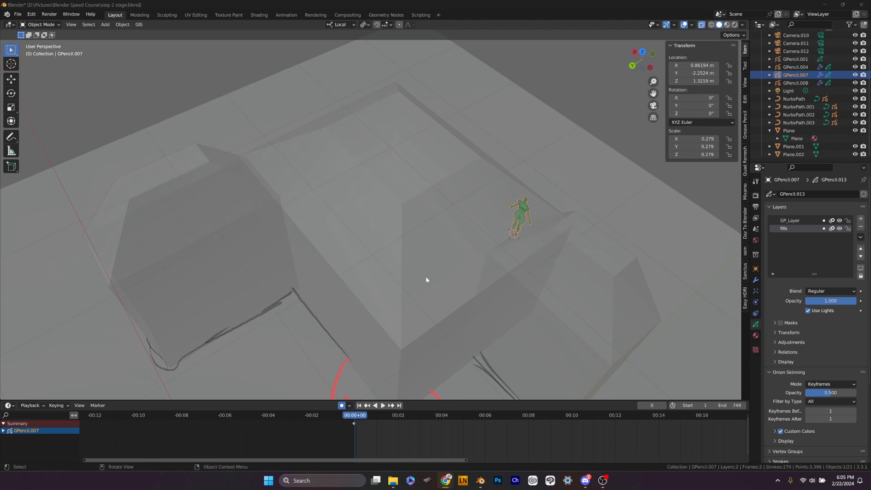
{"action": "scroll", "coordinate": [426, 277], "scroll_direction": "down", "scroll_amount": 4}
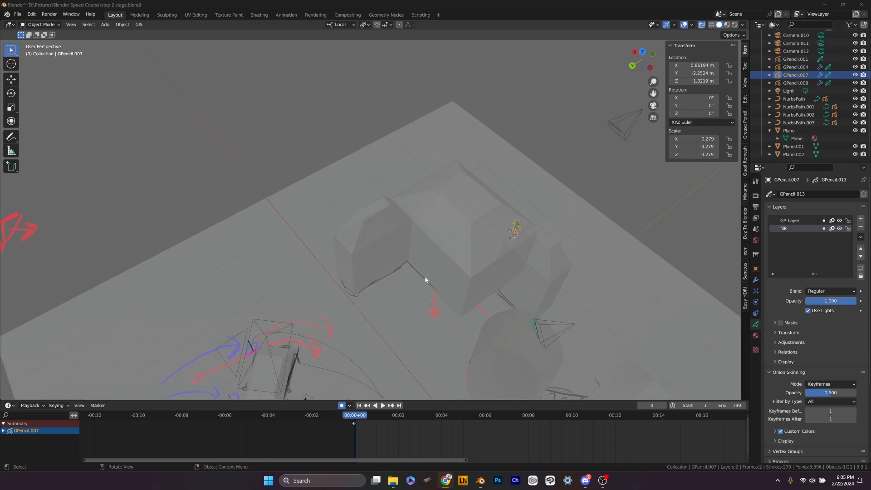
{"action": "mouse_move", "coordinate": [450, 271]}
{"action": "middle_mouse_down"}
{"action": "mouse_move", "coordinate": [513, 266]}
{"action": "mouse_move", "coordinate": [395, 284]}
{"action": "mouse_move", "coordinate": [396, 274]}
{"action": "mouse_move", "coordinate": [360, 255]}
{"action": "middle_mouse_up"}
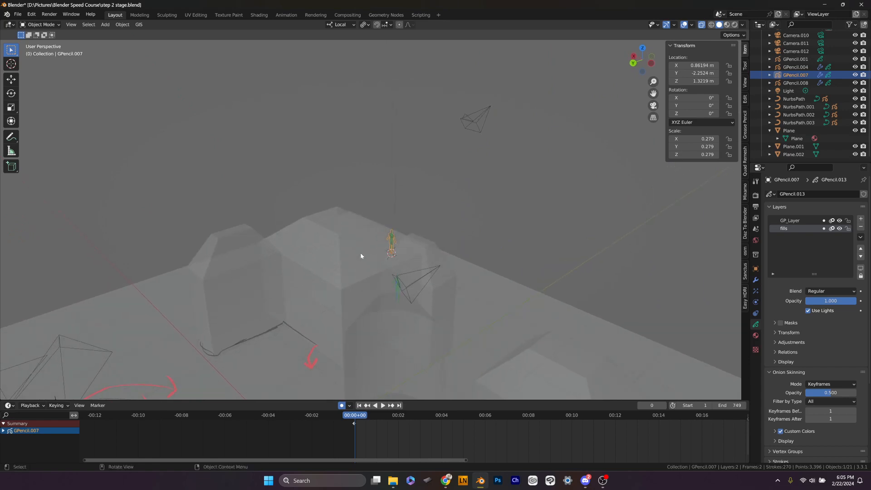
{"action": "middle_click_drag", "start_coordinate": [420, 249], "coordinate": [353, 307]}
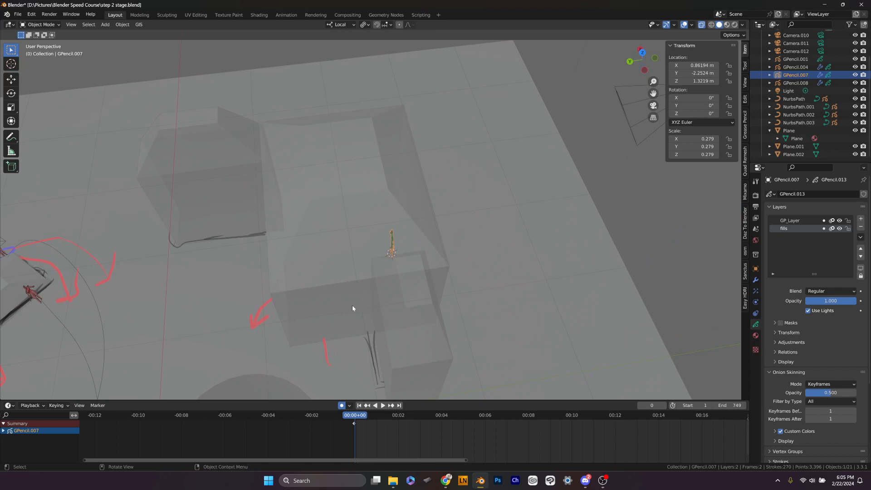
{"action": "middle_click_drag", "start_coordinate": [352, 308], "coordinate": [361, 309]}
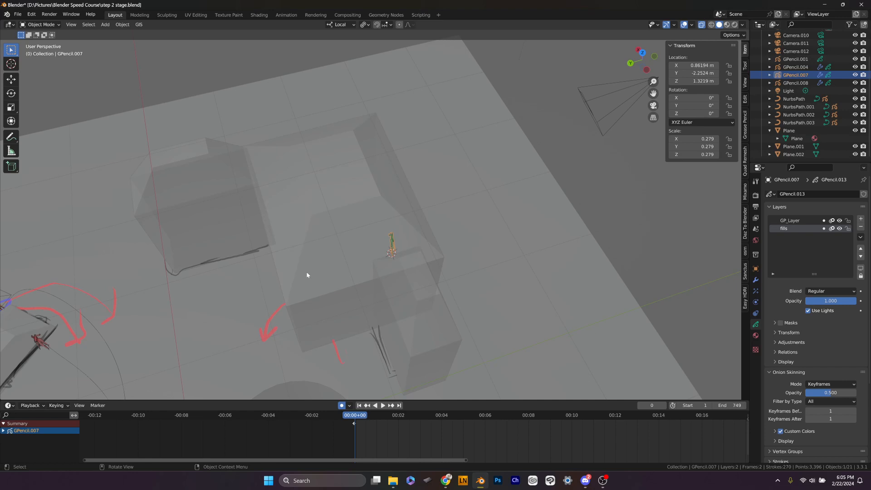
Look at the green figure through the active camera and return to the free perspective view
{"action": "key", "text": "KP_0"}
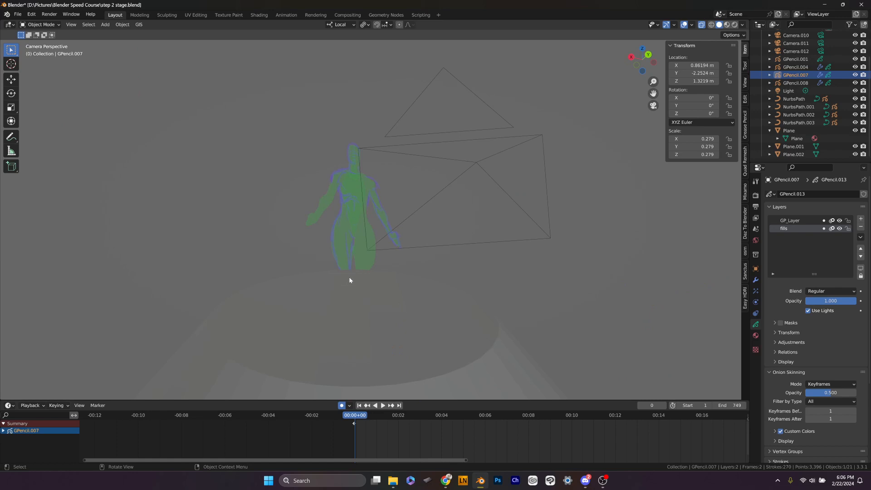
{"action": "key", "text": "shift"}
{"action": "middle_click_drag", "start_coordinate": [372, 274], "coordinate": [368, 290]}
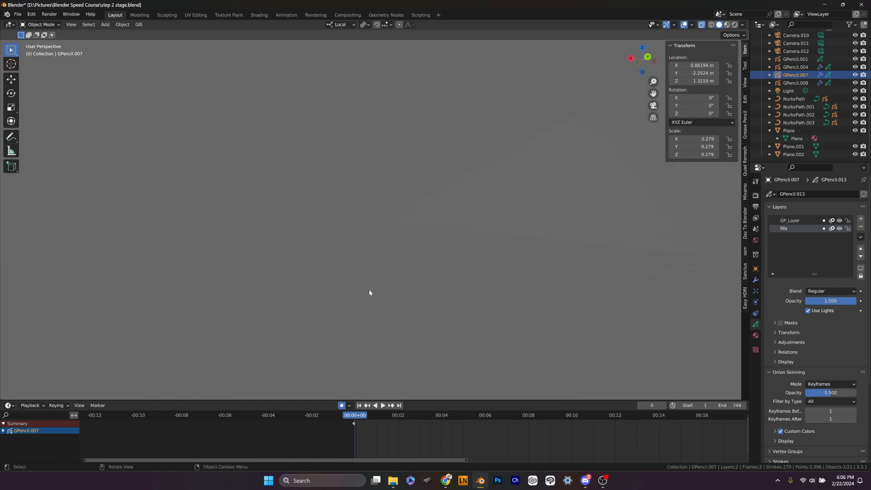
{"action": "mouse_move", "coordinate": [484, 277]}
{"action": "middle_mouse_down"}
{"action": "mouse_move", "coordinate": [485, 316]}
{"action": "mouse_move", "coordinate": [614, 260]}
{"action": "middle_mouse_up"}
{"action": "scroll", "coordinate": [296, 330], "scroll_direction": "down", "scroll_amount": 3}
{"action": "scroll", "coordinate": [577, 236], "scroll_direction": "up", "scroll_amount": 3}
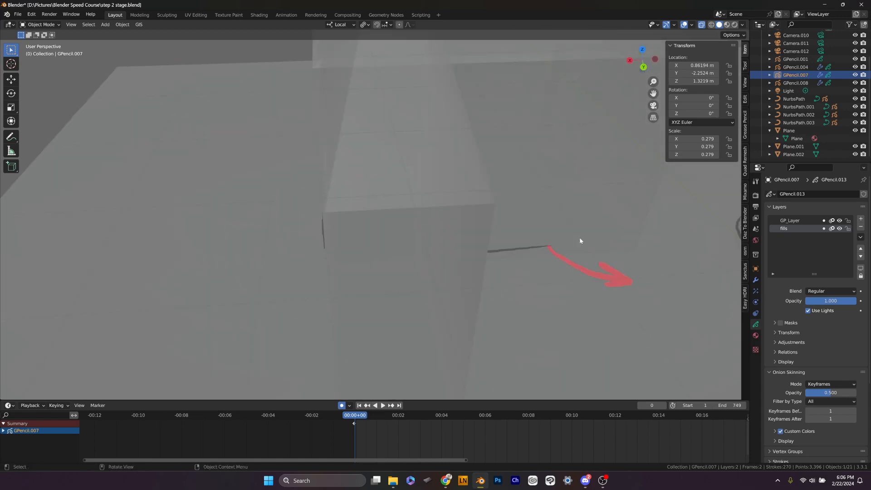
Survey the whole stage, examining how the buildings, rooftop figures, cameras and sketched movement arrows are laid out
{"action": "scroll", "coordinate": [576, 239], "scroll_direction": "down", "scroll_amount": 6}
{"action": "mouse_move", "coordinate": [482, 274]}
{"action": "middle_mouse_down", "text": "shift"}
{"action": "mouse_move", "coordinate": [644, 238]}
{"action": "mouse_move", "coordinate": [390, 254]}
{"action": "middle_mouse_up", "text": "shift"}
{"action": "scroll", "coordinate": [395, 254], "scroll_direction": "down", "scroll_amount": 1}
{"action": "middle_click_drag", "start_coordinate": [583, 225], "coordinate": [490, 274], "text": "shift"}
{"action": "scroll", "coordinate": [423, 232], "scroll_direction": "up", "scroll_amount": 3}
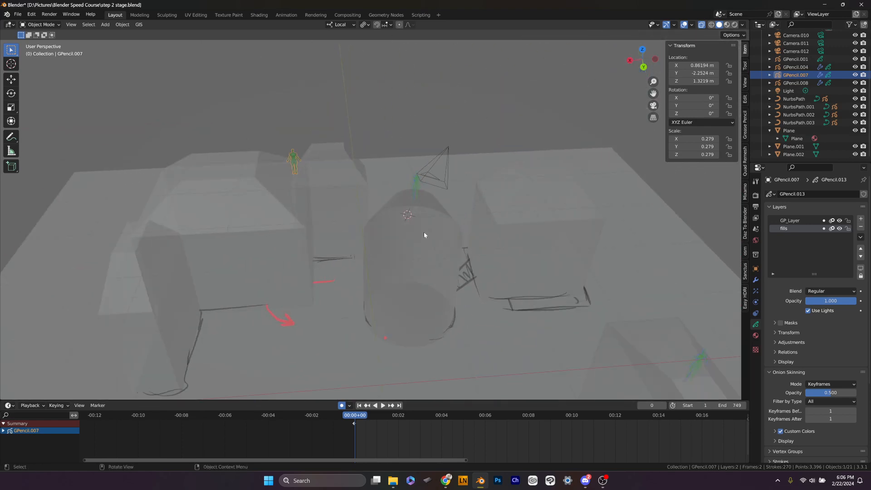
{"action": "scroll", "coordinate": [426, 232], "scroll_direction": "up", "scroll_amount": 2}
{"action": "scroll", "coordinate": [428, 236], "scroll_direction": "down", "scroll_amount": 7}
{"action": "scroll", "coordinate": [432, 246], "scroll_direction": "up", "scroll_amount": 4}
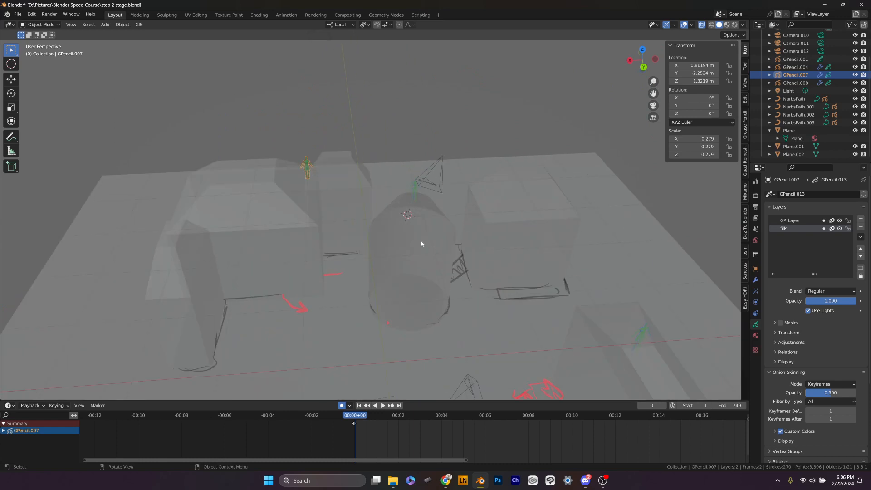
{"action": "scroll", "coordinate": [422, 239], "scroll_direction": "up", "scroll_amount": 3}
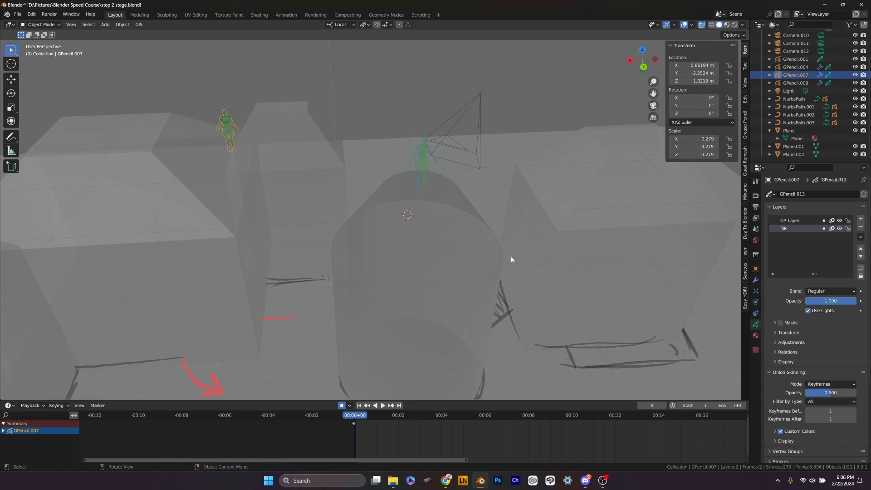
{"action": "middle_click_drag", "start_coordinate": [550, 259], "coordinate": [289, 2]}
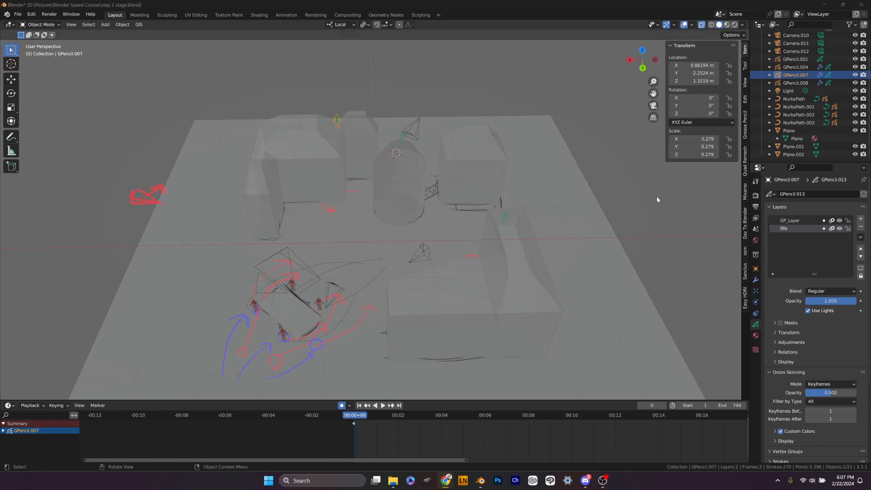
{"action": "middle_click_drag", "start_coordinate": [597, 186], "coordinate": [552, 189]}
{"action": "scroll", "coordinate": [549, 195], "scroll_direction": "up", "scroll_amount": 4}
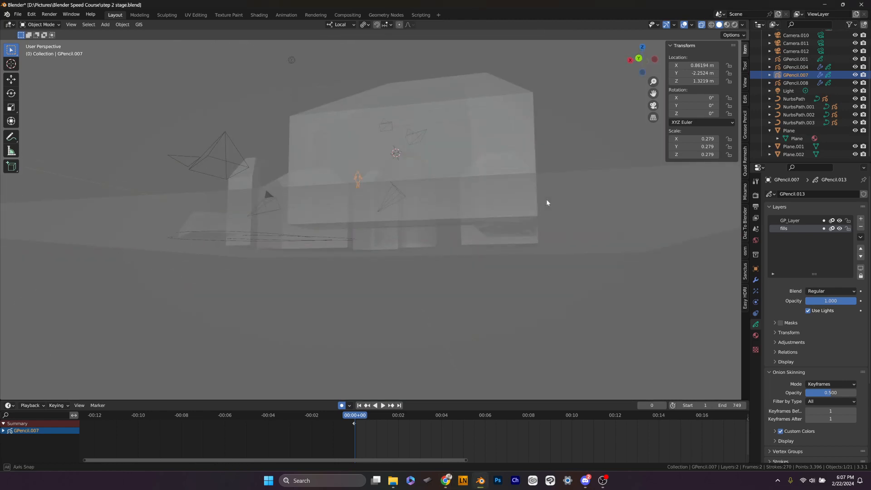
Show the 3D view's View Lock settings and turn off locking the view centre to the 3D cursor
{"action": "key", "text": "n"}
{"action": "left_click", "coordinate": [746, 48]}
{"action": "left_click", "coordinate": [745, 82]}
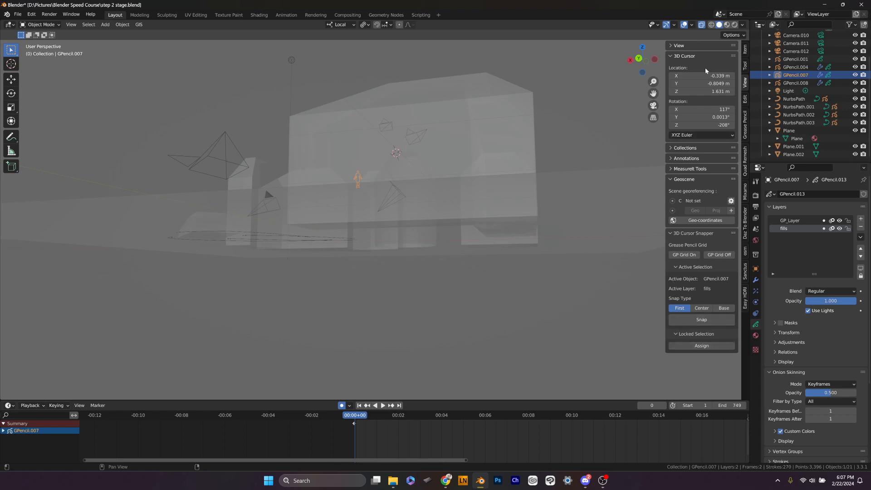
{"action": "left_click", "coordinate": [670, 45]}
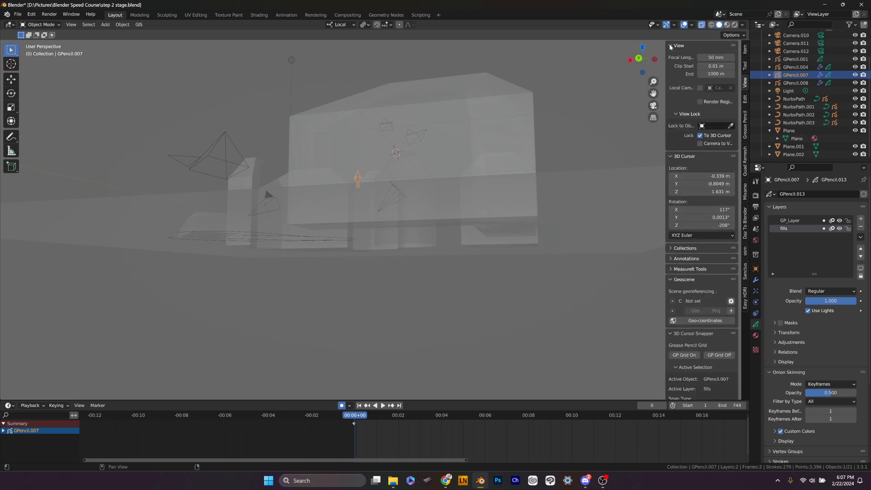
{"action": "left_click", "coordinate": [701, 135]}
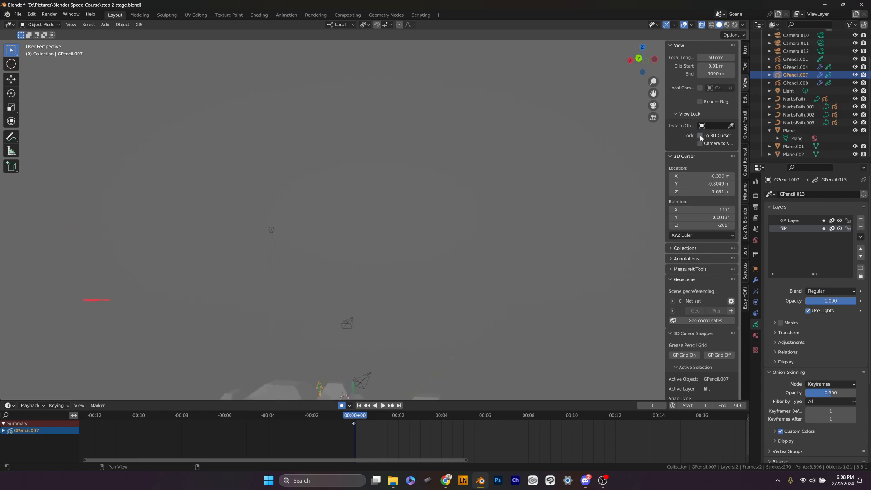
Switch the view lock to the 3D cursor back on and off again to compare its effect, bringing the stage into view
{"action": "left_click", "coordinate": [700, 137]}
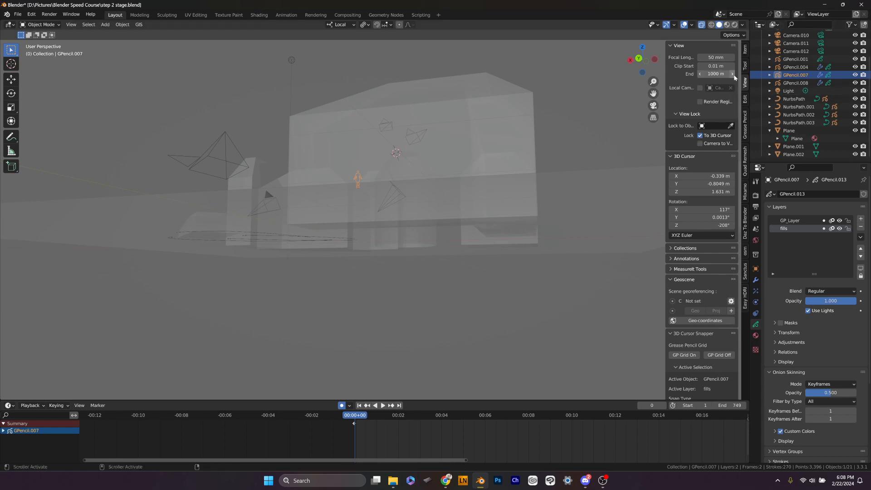
{"action": "left_click", "coordinate": [699, 135]}
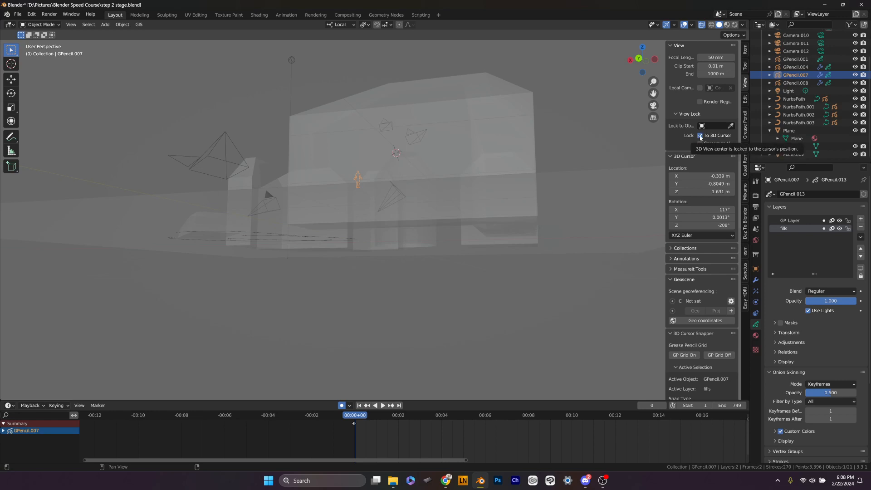
{"action": "left_click", "coordinate": [699, 136]}
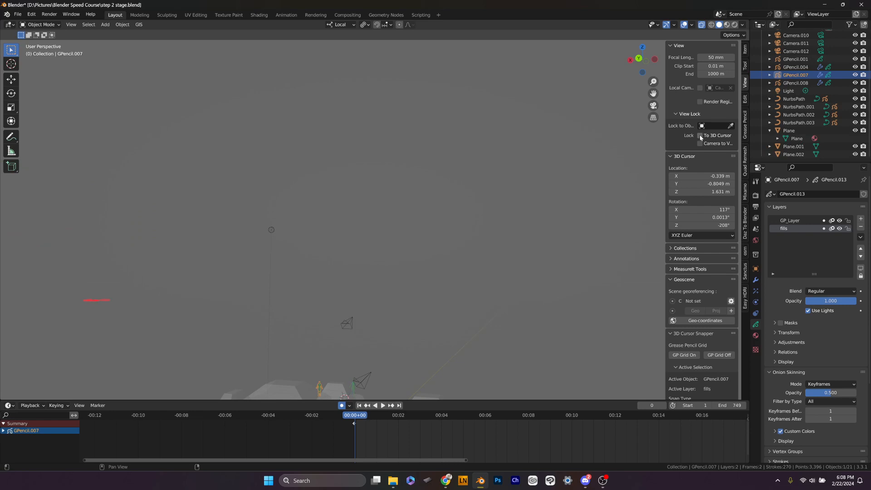
{"action": "middle_click_drag", "start_coordinate": [483, 284], "coordinate": [487, 198], "text": "shift"}
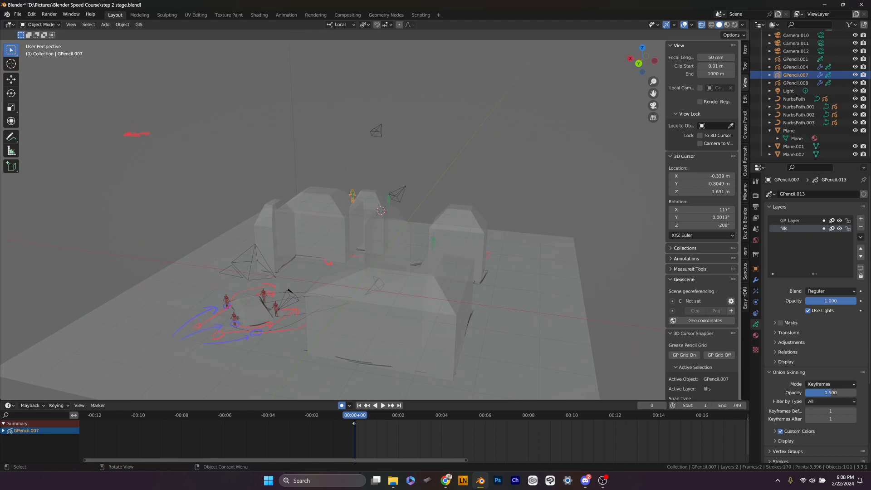
{"action": "key", "text": "alt+Tab"}
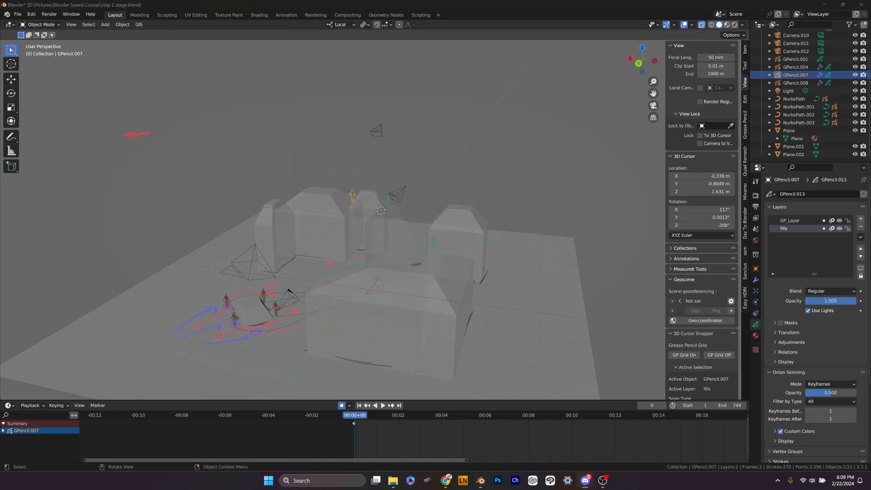
{"action": "key", "text": "super+d"}
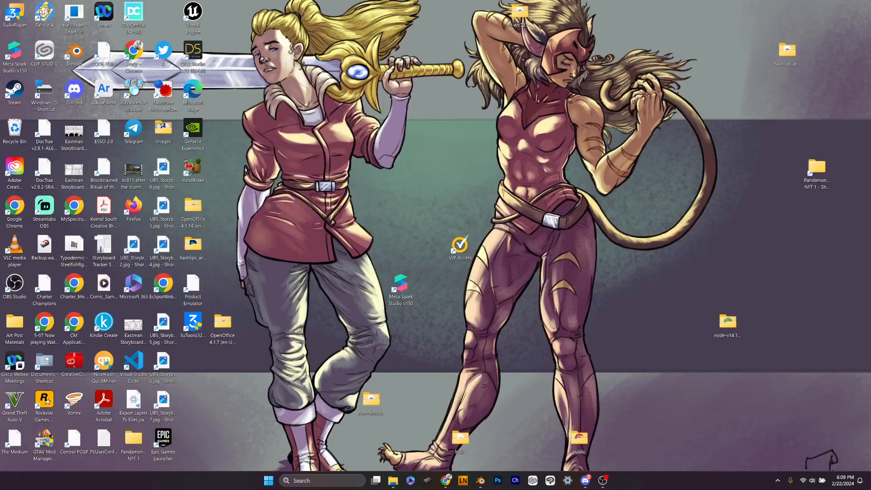
{"action": "key", "text": "super+d"}
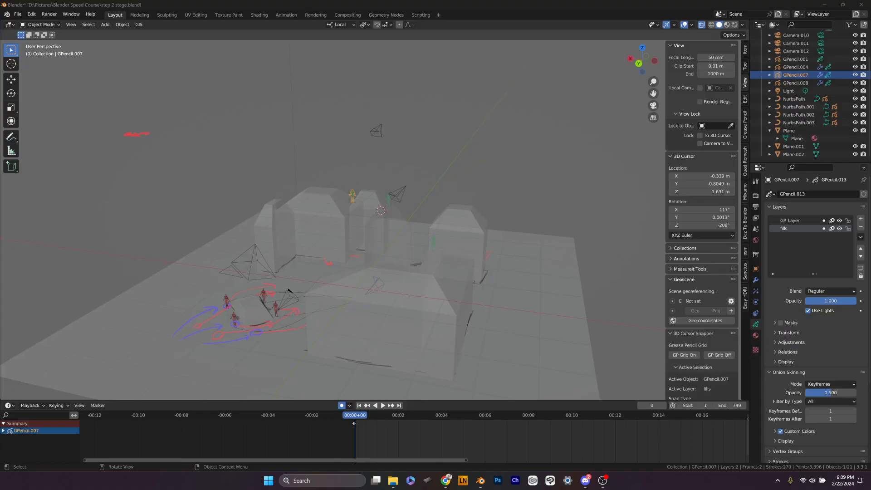
Select the green Grease Pencil figure standing on top of the round tower
{"action": "key", "text": "super+d"}
{"action": "key", "text": "super+d"}
{"action": "scroll", "coordinate": [482, 234], "scroll_direction": "up", "scroll_amount": 5}
{"action": "left_click", "coordinate": [433, 159]}
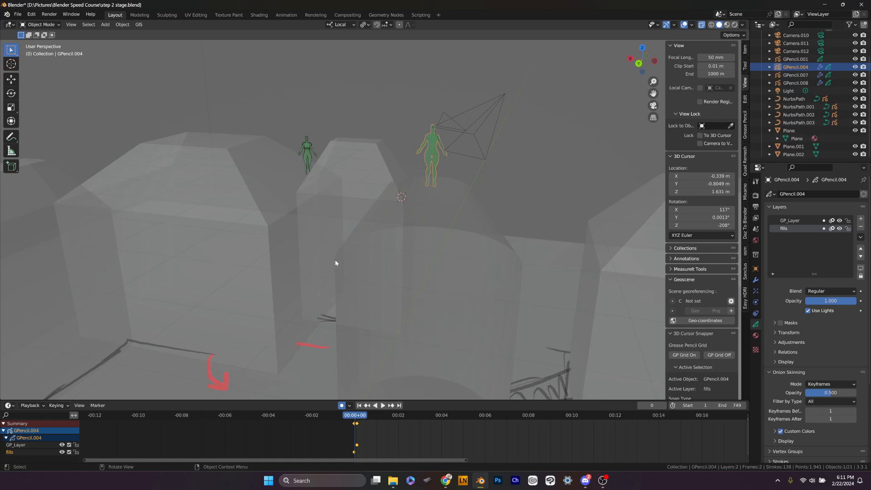
{"action": "scroll", "coordinate": [337, 260], "scroll_direction": "down", "scroll_amount": 10}
{"action": "scroll", "coordinate": [337, 260], "scroll_direction": "up", "scroll_amount": 8}
{"action": "scroll", "coordinate": [337, 259], "scroll_direction": "down", "scroll_amount": 8}
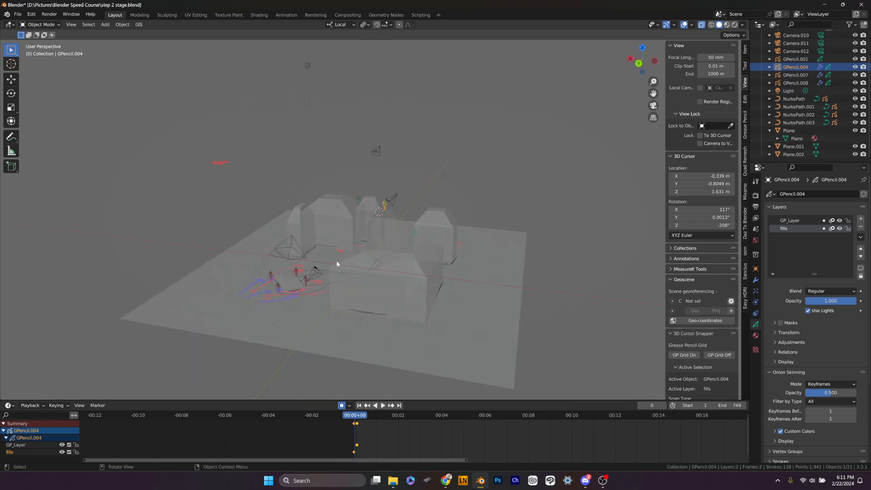
{"action": "scroll", "coordinate": [336, 262], "scroll_direction": "up", "scroll_amount": 2}
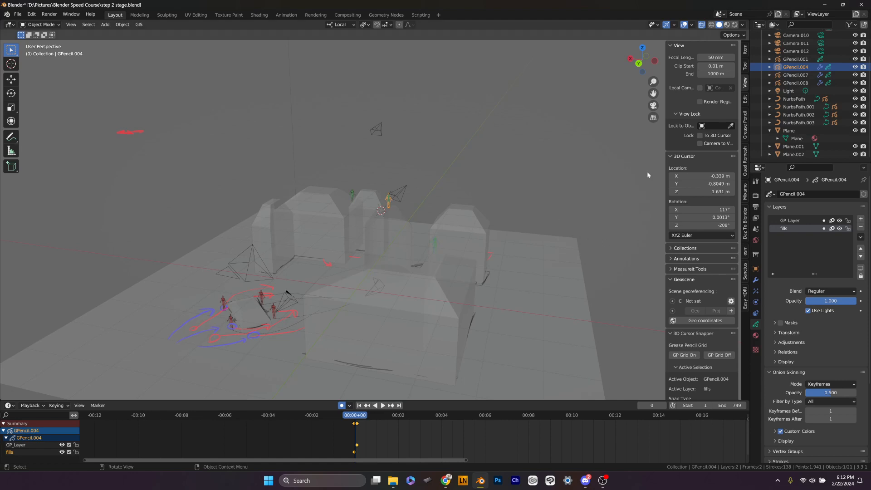
Lock the viewport to the 3D cursor
{"action": "left_click", "coordinate": [701, 136]}
{"action": "middle_click_drag", "start_coordinate": [531, 208], "coordinate": [467, 227]}
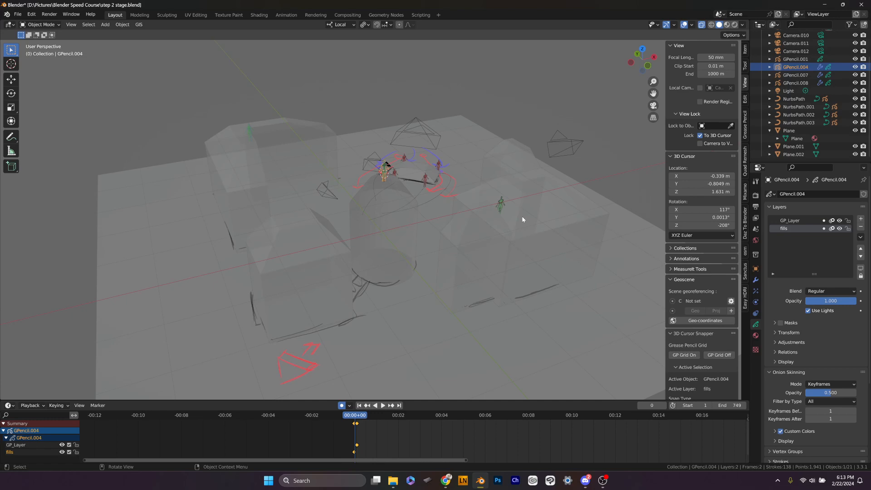
{"action": "middle_click_drag", "start_coordinate": [521, 215], "coordinate": [361, 182]}
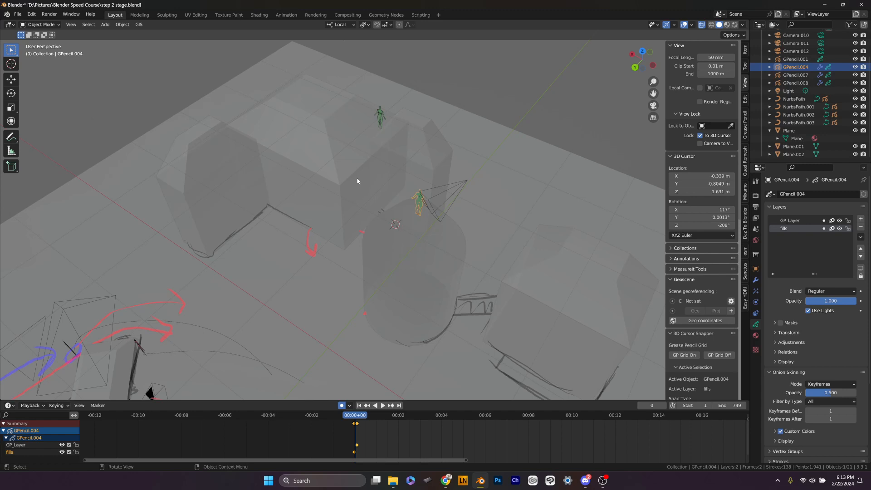
Select the green figure on the large building's roof and snap the 3D cursor to it
{"action": "scroll", "coordinate": [384, 180], "scroll_direction": "up", "scroll_amount": 3}
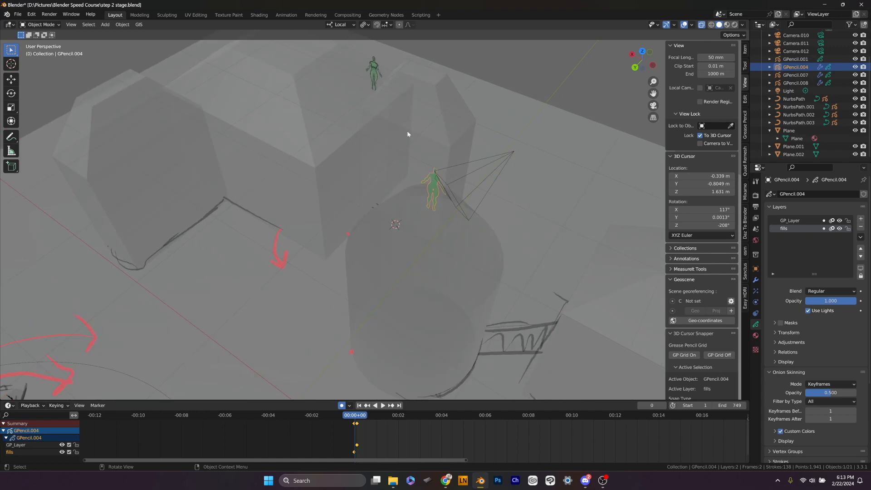
{"action": "middle_click_drag", "start_coordinate": [408, 132], "coordinate": [438, 293]}
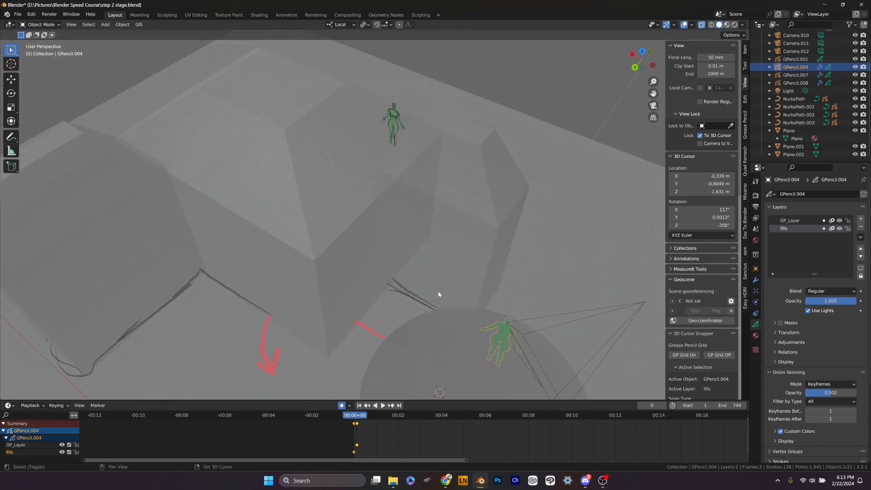
{"action": "left_click", "coordinate": [392, 121]}
{"action": "key", "text": "shift+s"}
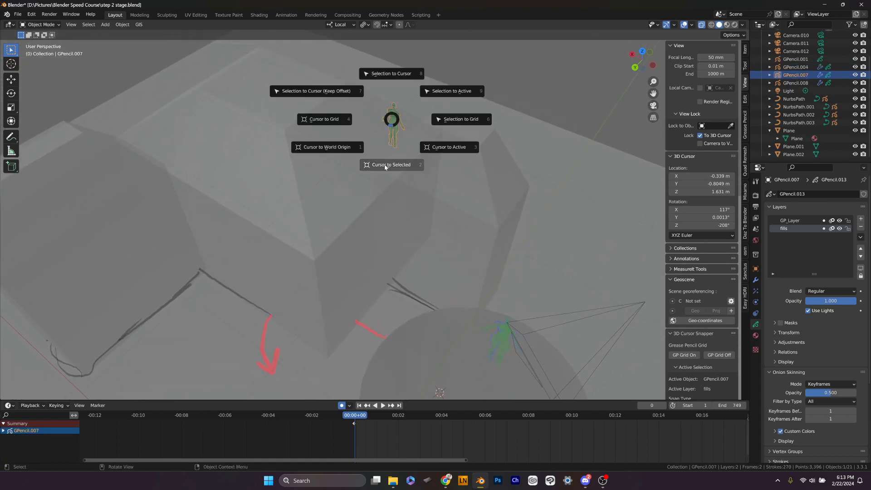
{"action": "left_click", "coordinate": [383, 165]}
Examine the selected figure and the surrounding buildings from several angles around the 3D cursor, with and without X-ray
{"action": "scroll", "coordinate": [437, 317], "scroll_direction": "down", "scroll_amount": 5}
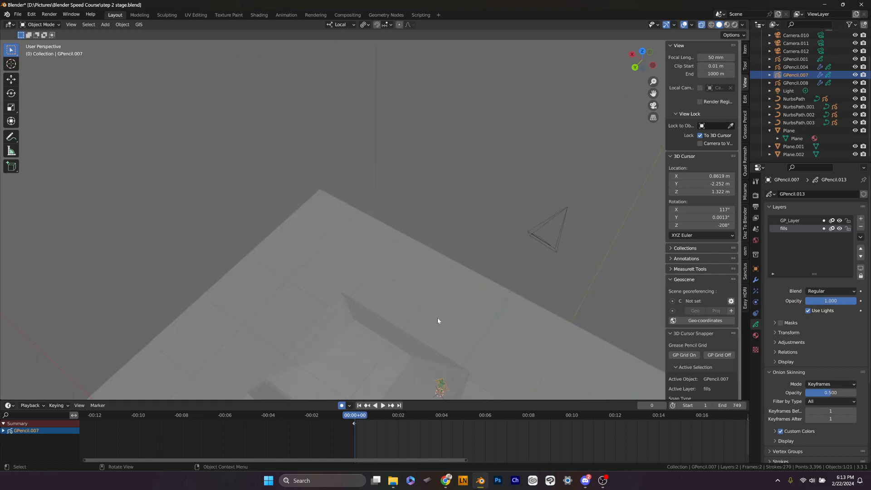
{"action": "middle_click_drag", "start_coordinate": [437, 318], "coordinate": [445, 124]}
{"action": "mouse_move", "coordinate": [439, 170]}
{"action": "middle_mouse_down"}
{"action": "mouse_move", "coordinate": [439, 159]}
{"action": "mouse_move", "coordinate": [490, 371]}
{"action": "mouse_move", "coordinate": [511, 29]}
{"action": "mouse_move", "coordinate": [515, 112]}
{"action": "mouse_move", "coordinate": [465, 103]}
{"action": "mouse_move", "coordinate": [414, 192]}
{"action": "mouse_move", "coordinate": [502, 173]}
{"action": "mouse_move", "coordinate": [556, 323]}
{"action": "mouse_move", "coordinate": [529, 253]}
{"action": "mouse_move", "coordinate": [469, 157]}
{"action": "middle_mouse_up"}
{"action": "middle_click_drag", "start_coordinate": [416, 302], "coordinate": [419, 278]}
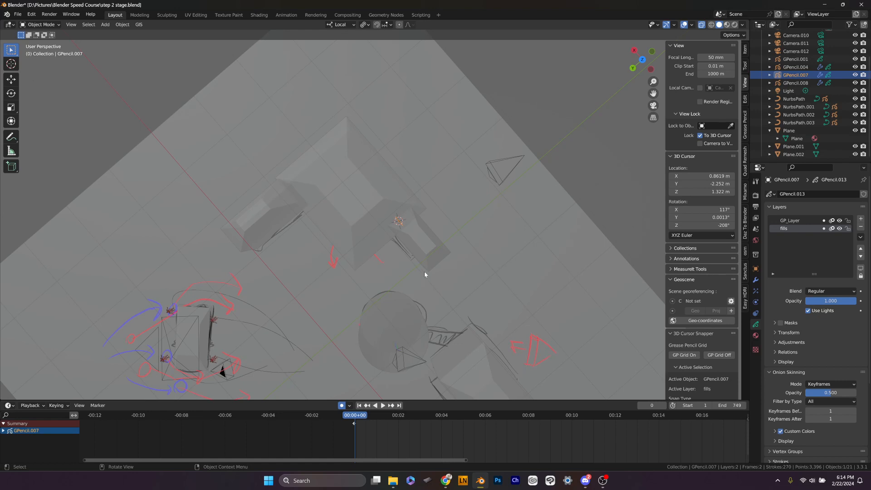
{"action": "mouse_move", "coordinate": [424, 272]}
{"action": "middle_mouse_down"}
{"action": "mouse_move", "coordinate": [430, 231]}
{"action": "mouse_move", "coordinate": [427, 238]}
{"action": "mouse_move", "coordinate": [447, 240]}
{"action": "mouse_move", "coordinate": [449, 219]}
{"action": "mouse_move", "coordinate": [381, 251]}
{"action": "mouse_move", "coordinate": [316, 228]}
{"action": "mouse_move", "coordinate": [333, 239]}
{"action": "mouse_move", "coordinate": [413, 242]}
{"action": "mouse_move", "coordinate": [395, 243]}
{"action": "mouse_move", "coordinate": [424, 171]}
{"action": "mouse_move", "coordinate": [377, 214]}
{"action": "mouse_move", "coordinate": [379, 185]}
{"action": "mouse_move", "coordinate": [355, 175]}
{"action": "mouse_move", "coordinate": [429, 251]}
{"action": "mouse_move", "coordinate": [408, 259]}
{"action": "middle_mouse_up"}
{"action": "scroll", "coordinate": [424, 259], "scroll_direction": "up", "scroll_amount": 4}
{"action": "scroll", "coordinate": [421, 238], "scroll_direction": "down", "scroll_amount": 2}
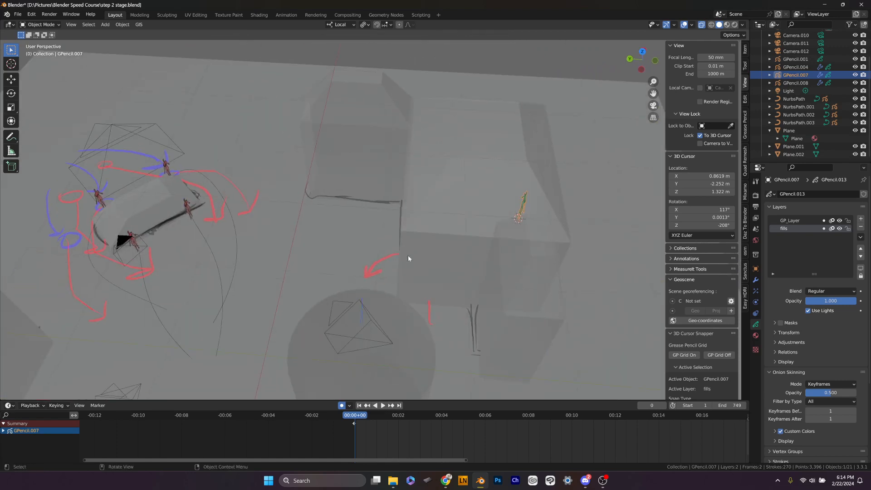
{"action": "key", "text": "alt+z"}
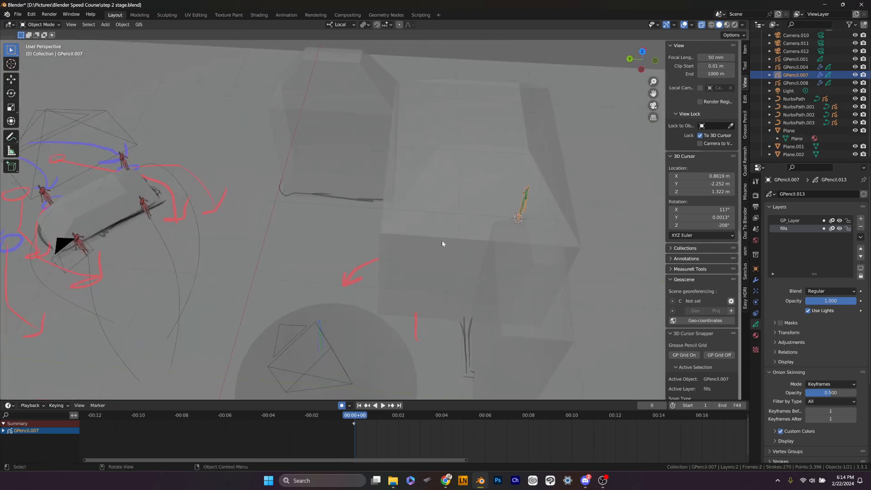
{"action": "key", "text": "alt+z"}
{"action": "mouse_move", "coordinate": [434, 244]}
{"action": "middle_mouse_down"}
{"action": "mouse_move", "coordinate": [478, 245]}
{"action": "mouse_move", "coordinate": [440, 249]}
{"action": "middle_mouse_up"}
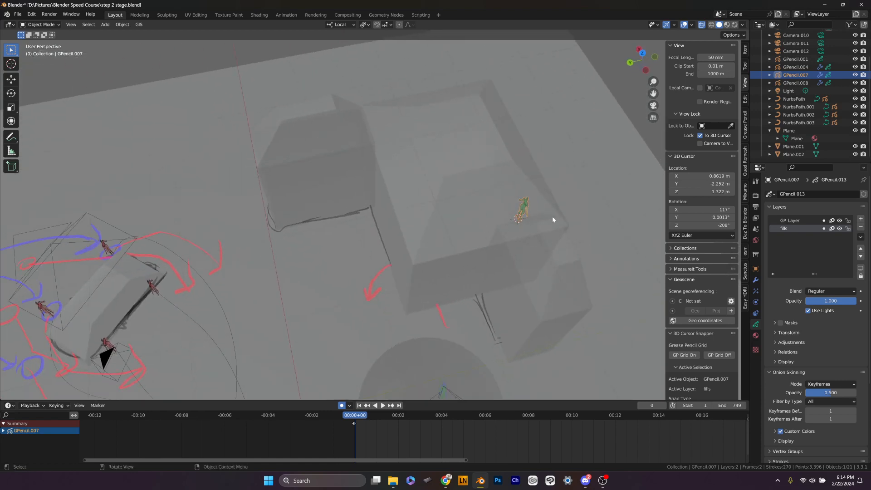
{"action": "middle_click_drag", "start_coordinate": [552, 219], "coordinate": [489, 258]}
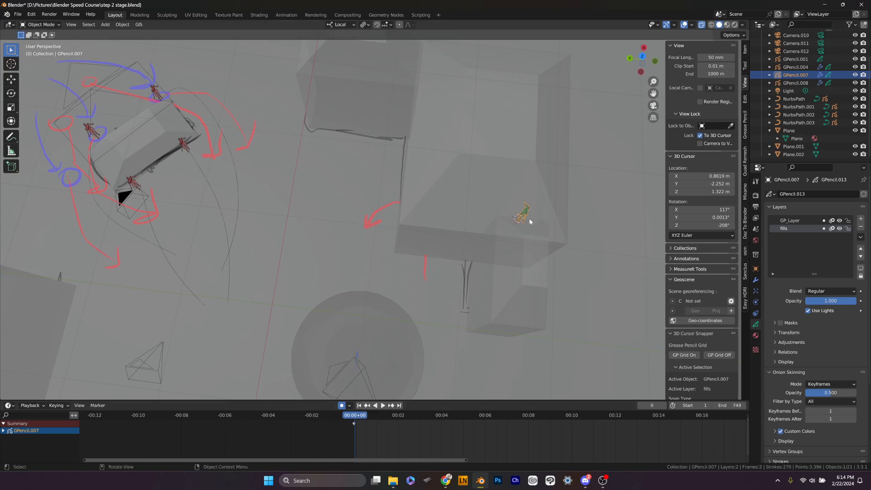
{"action": "middle_click_drag", "start_coordinate": [515, 217], "coordinate": [540, 175]}
{"action": "middle_click_drag", "start_coordinate": [544, 191], "coordinate": [544, 156]}
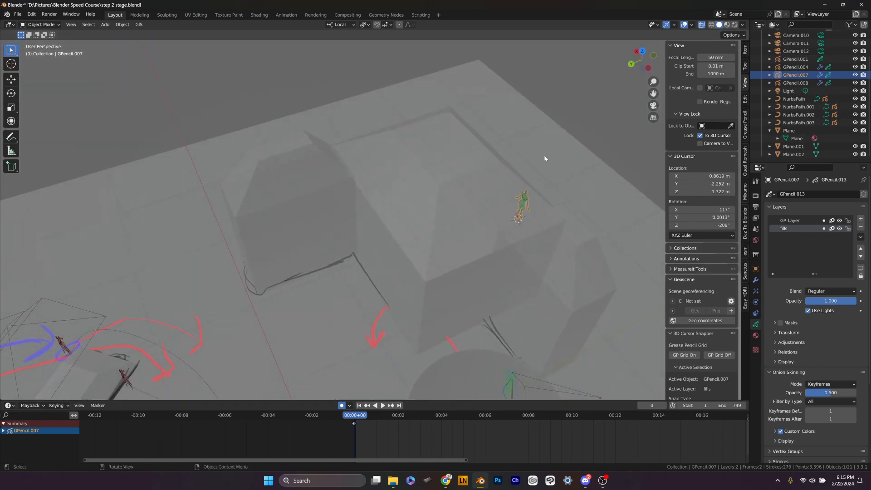
Turn off X-ray display so the buildings appear solid
{"action": "left_click", "coordinate": [704, 27]}
{"action": "left_click", "coordinate": [702, 27]}
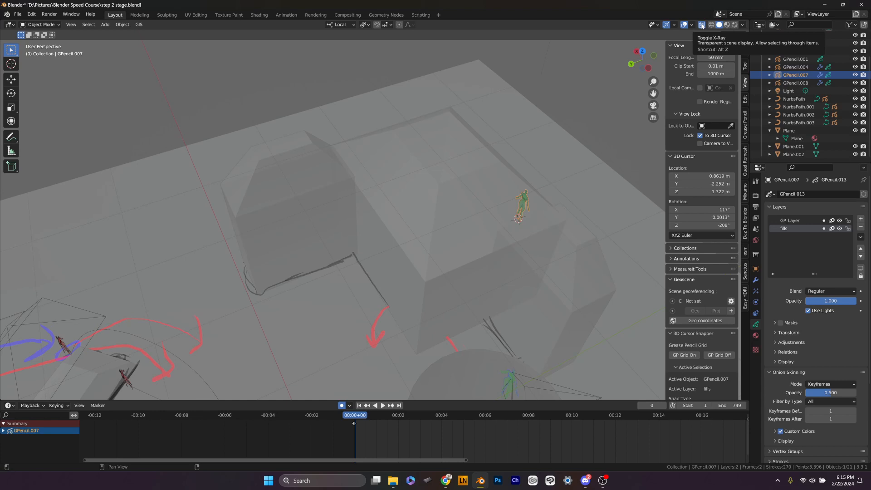
{"action": "left_click", "coordinate": [702, 25]}
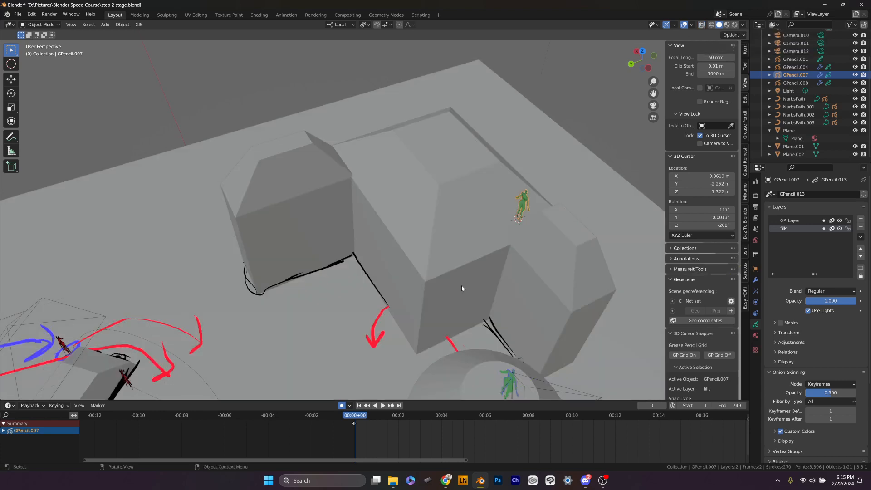
From the top view, place the 3D cursor on the large building's roof at about X 0.891 m, Y -1.397 m
{"action": "mouse_move", "coordinate": [513, 289]}
{"action": "middle_mouse_down"}
{"action": "mouse_move", "coordinate": [419, 285]}
{"action": "mouse_move", "coordinate": [474, 233]}
{"action": "mouse_move", "coordinate": [410, 254]}
{"action": "mouse_move", "coordinate": [463, 259]}
{"action": "mouse_move", "coordinate": [476, 286]}
{"action": "mouse_move", "coordinate": [570, 175]}
{"action": "mouse_move", "coordinate": [513, 159]}
{"action": "mouse_move", "coordinate": [545, 168]}
{"action": "mouse_move", "coordinate": [432, 230]}
{"action": "mouse_move", "coordinate": [480, 235]}
{"action": "middle_mouse_up"}
{"action": "scroll", "coordinate": [476, 286], "scroll_direction": "up", "scroll_amount": 3}
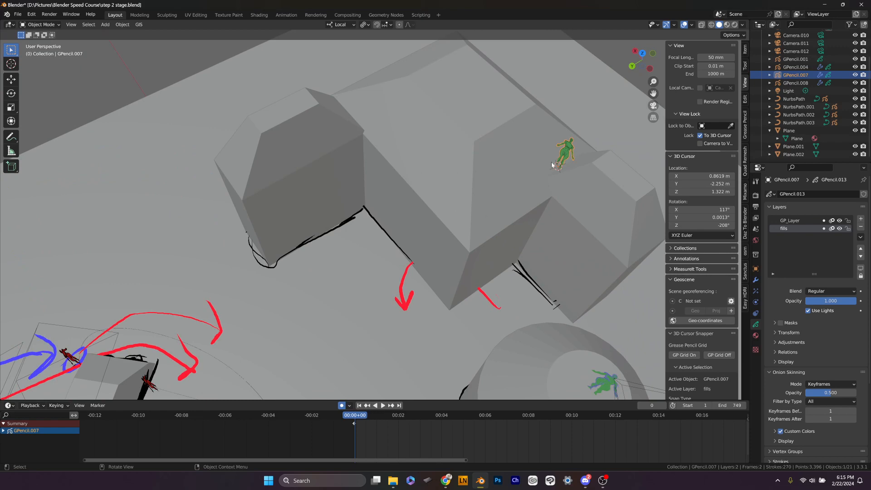
{"action": "key", "text": "KP_7"}
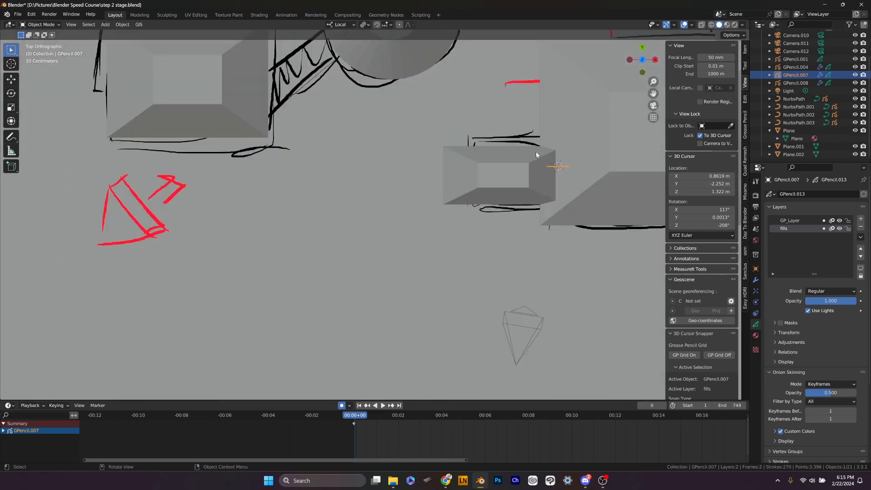
{"action": "middle_click_drag", "start_coordinate": [569, 149], "coordinate": [450, 297], "text": "shift"}
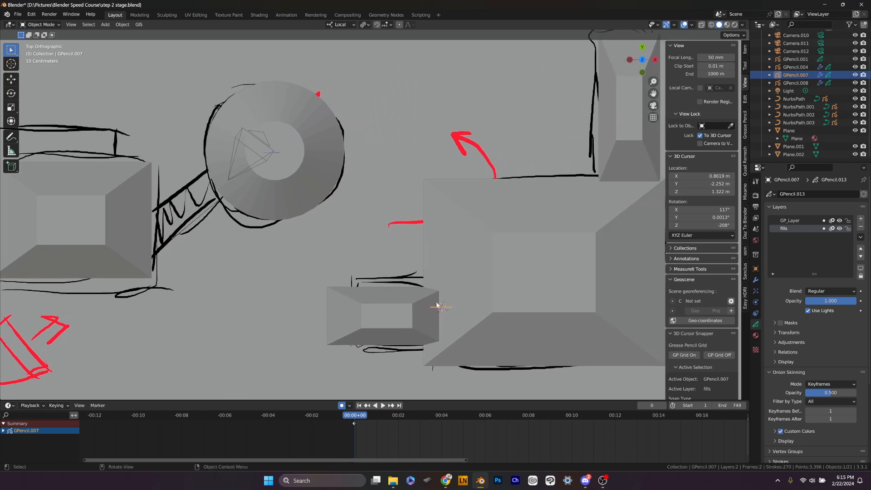
{"action": "right_click", "coordinate": [445, 197], "text": "shift"}
{"action": "middle_click_drag", "start_coordinate": [425, 274], "coordinate": [544, 237]}
{"action": "scroll", "coordinate": [368, 418], "scroll_direction": "down", "scroll_amount": 1}
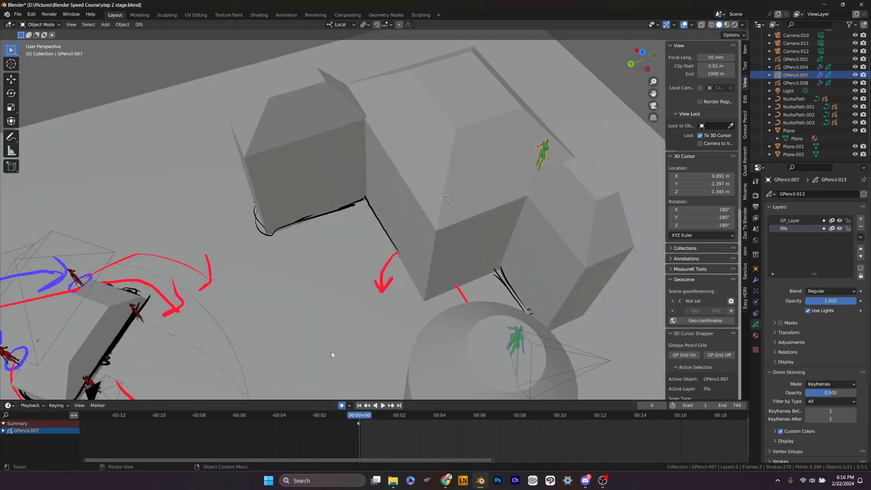
Advance the timeline to frame 286
{"action": "middle_click_drag", "start_coordinate": [331, 355], "coordinate": [387, 243]}
{"action": "key", "text": "space"}
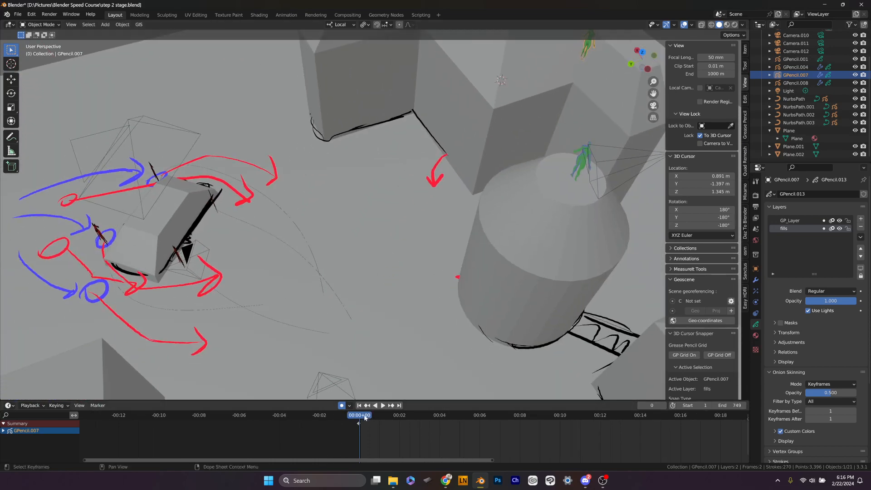
{"action": "mouse_move", "coordinate": [386, 417]}
{"action": "left_mouse_down"}
{"action": "mouse_move", "coordinate": [603, 426]}
{"action": "mouse_move", "coordinate": [583, 433]}
{"action": "mouse_move", "coordinate": [593, 431]}
{"action": "left_mouse_up"}
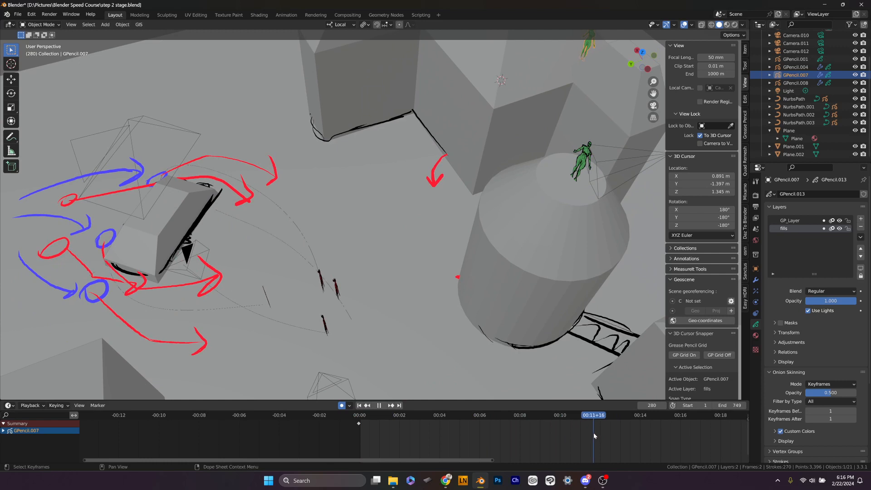
{"action": "mouse_move", "coordinate": [593, 434]}
{"action": "left_mouse_down"}
{"action": "mouse_move", "coordinate": [624, 437]}
{"action": "mouse_move", "coordinate": [577, 442]}
{"action": "mouse_move", "coordinate": [599, 443]}
{"action": "left_mouse_up"}
Snap the selected roof figure to the 3D cursor at the current frame
{"action": "scroll", "coordinate": [486, 287], "scroll_direction": "up", "scroll_amount": 5}
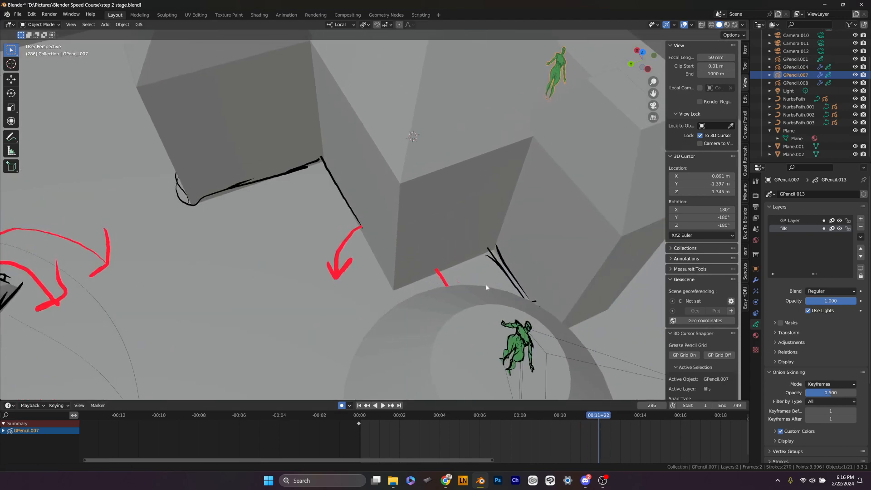
{"action": "scroll", "coordinate": [481, 278], "scroll_direction": "down", "scroll_amount": 5}
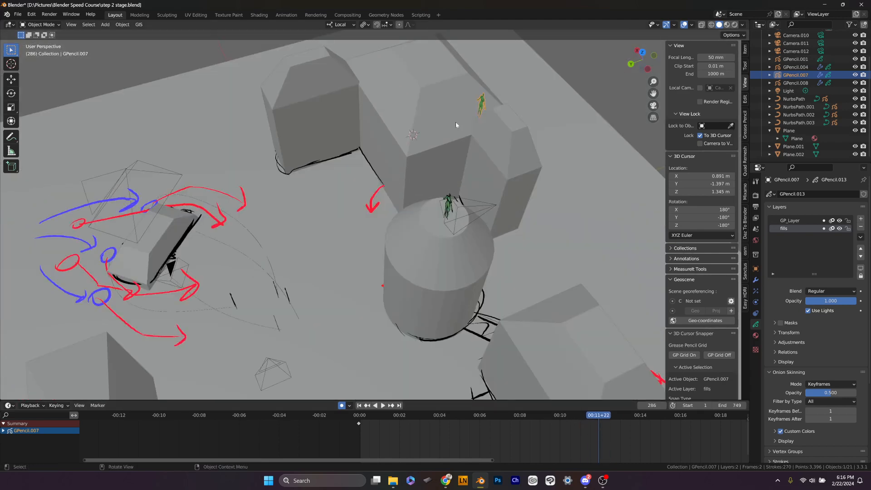
{"action": "scroll", "coordinate": [451, 130], "scroll_direction": "up", "scroll_amount": 2}
{"action": "scroll", "coordinate": [435, 161], "scroll_direction": "up", "scroll_amount": 3}
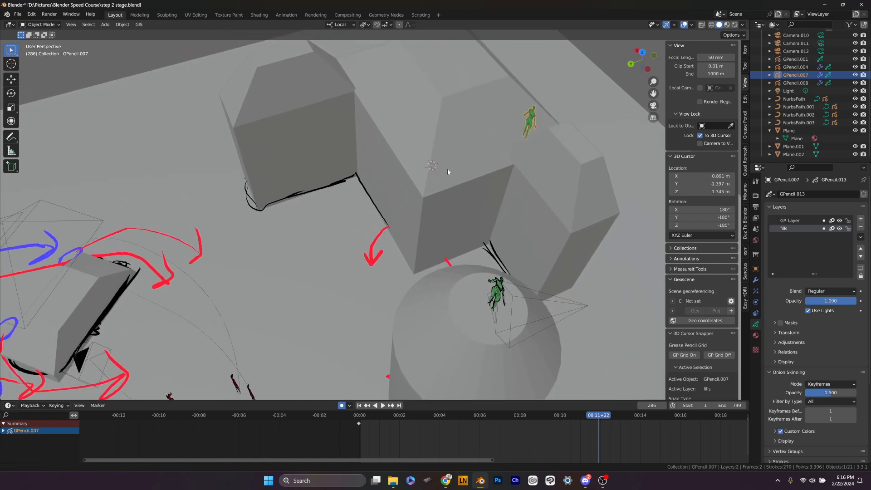
{"action": "scroll", "coordinate": [447, 171], "scroll_direction": "up", "scroll_amount": 1}
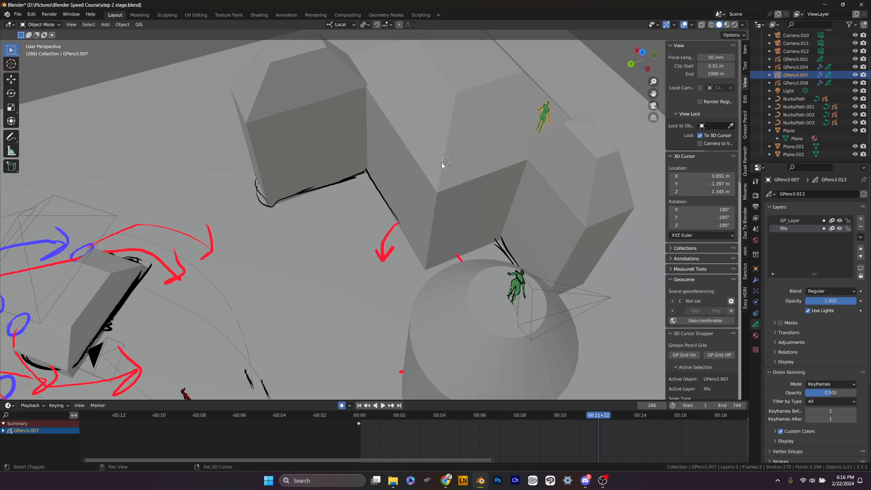
{"action": "key", "text": "shift+s"}
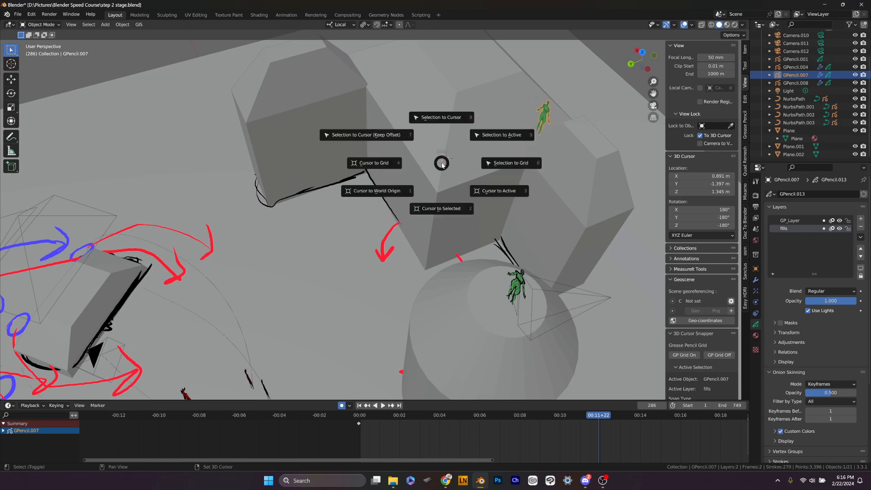
{"action": "left_click", "coordinate": [441, 118]}
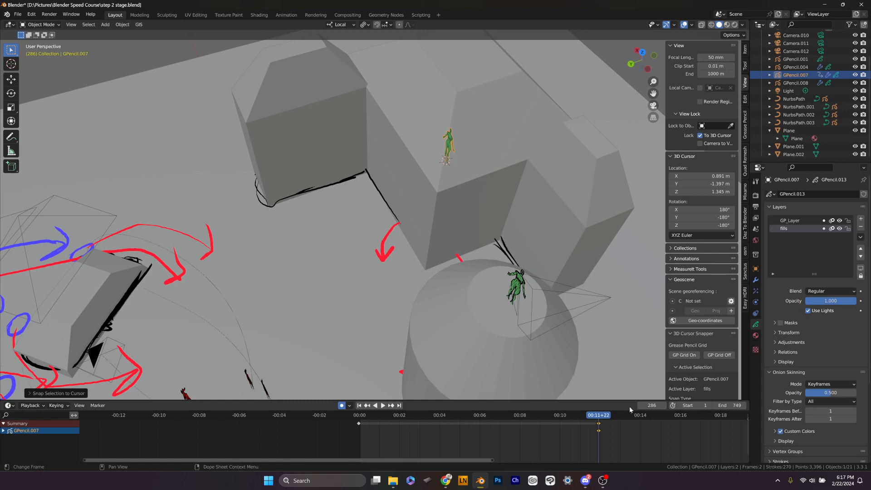
Play and scrub the animation back to frame 0 to check the figure's motion
{"action": "mouse_move", "coordinate": [582, 481]}
{"action": "key", "text": "space"}
{"action": "mouse_move", "coordinate": [600, 419]}
{"action": "left_mouse_down"}
{"action": "mouse_move", "coordinate": [327, 425]}
{"action": "mouse_move", "coordinate": [520, 428]}
{"action": "left_mouse_up"}
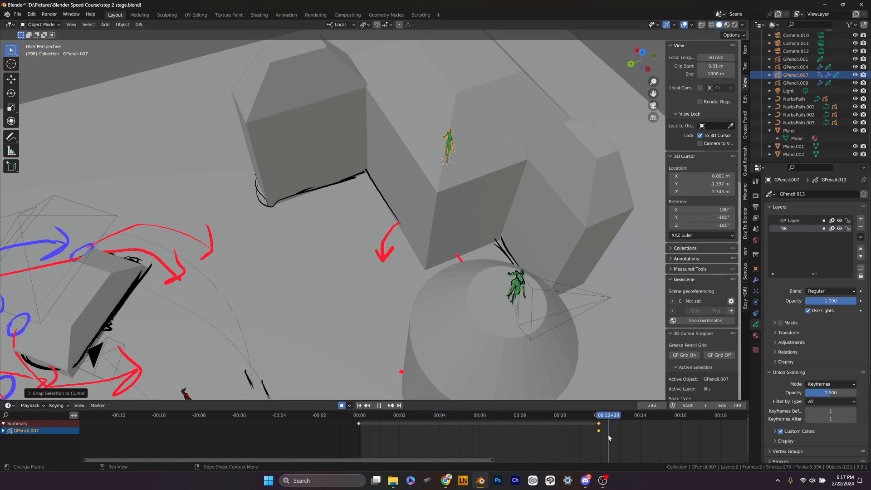
{"action": "mouse_move", "coordinate": [607, 434]}
{"action": "left_mouse_down"}
{"action": "mouse_move", "coordinate": [575, 418]}
{"action": "mouse_move", "coordinate": [280, 402]}
{"action": "left_mouse_up"}
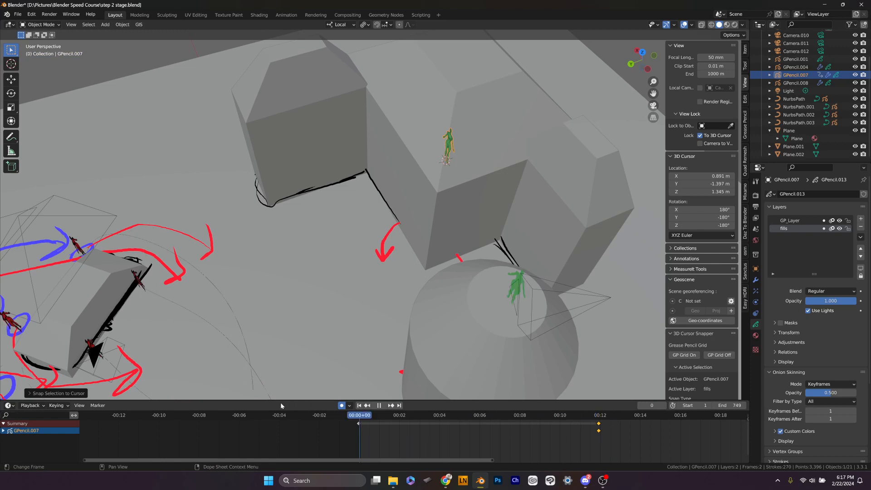
{"action": "key", "text": "space"}
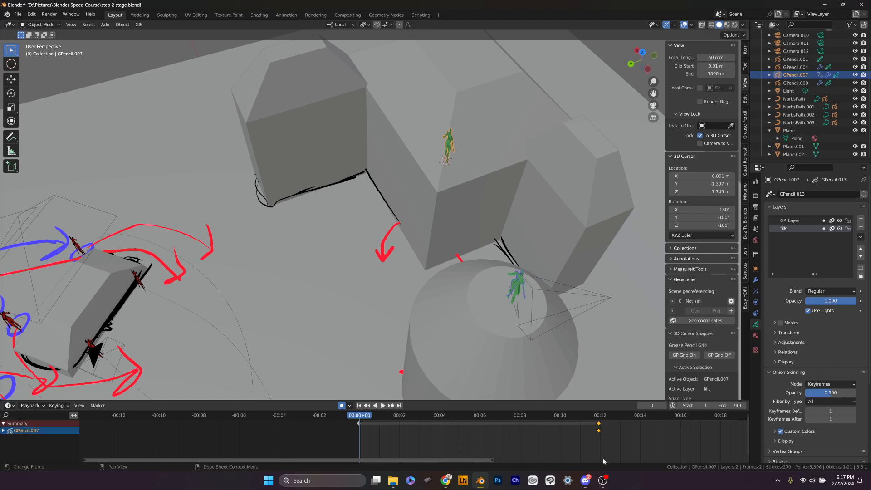
Undo the figure's snap to the 3D cursor and return to frame 0
{"action": "left_click", "coordinate": [358, 424], "text": "shift"}
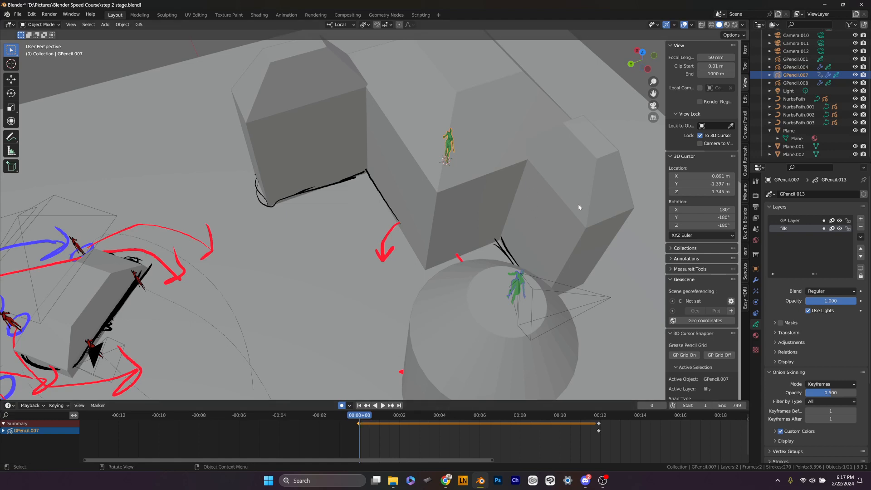
{"action": "key", "text": "Up"}
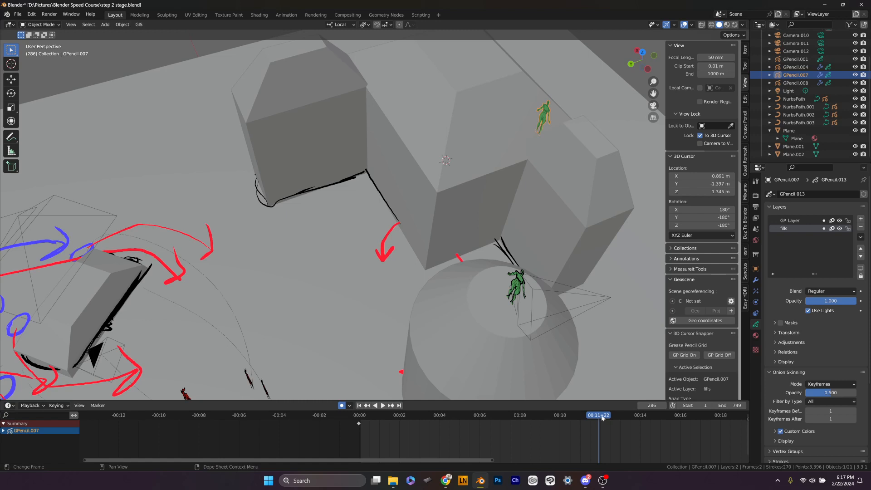
{"action": "key", "text": "Down"}
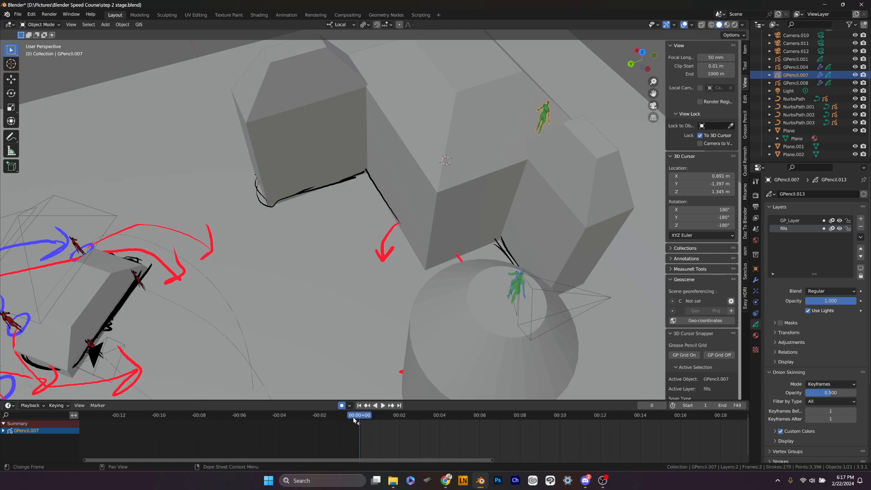
Try moving the selected roof figure across the roof, away from the smaller building, at frame 59
{"action": "left_click_drag", "start_coordinate": [359, 424], "coordinate": [408, 418]}
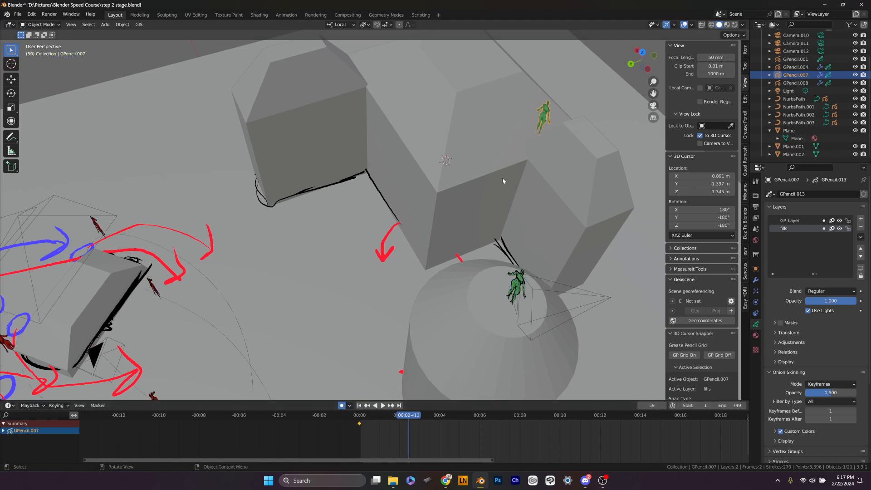
{"action": "left_click_drag", "start_coordinate": [542, 117], "coordinate": [496, 129]}
{"action": "left_click", "coordinate": [544, 115]}
{"action": "key", "text": "g"}
{"action": "left_click", "coordinate": [475, 123]}
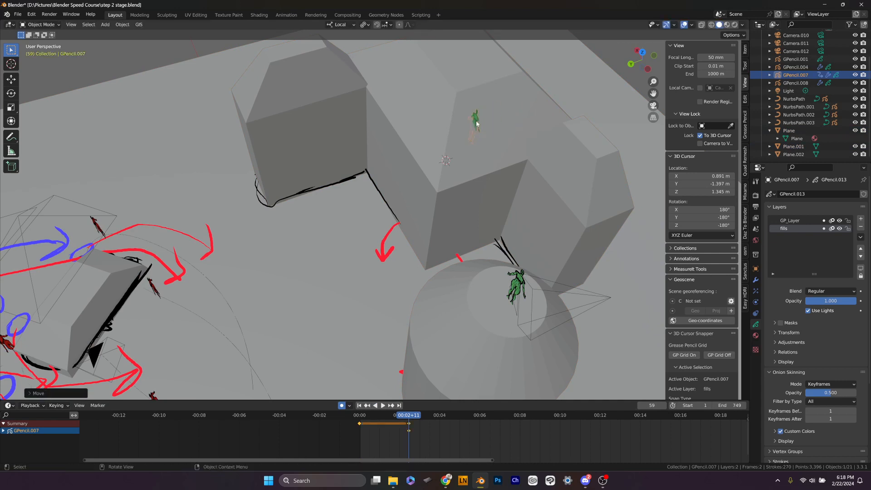
Return to frame 0 and undo the figure's move across the roof
{"action": "left_click_drag", "start_coordinate": [405, 418], "coordinate": [340, 414]}
{"action": "key", "text": "ctrl+z"}
{"action": "key", "text": "ctrl+z"}
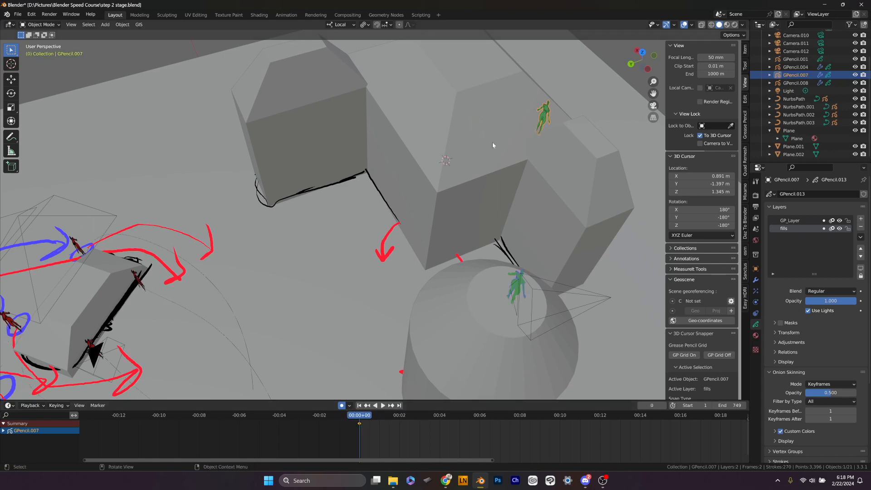
Insert a Location keyframe for the selected roof figure at frame 0
{"action": "key", "text": "i"}
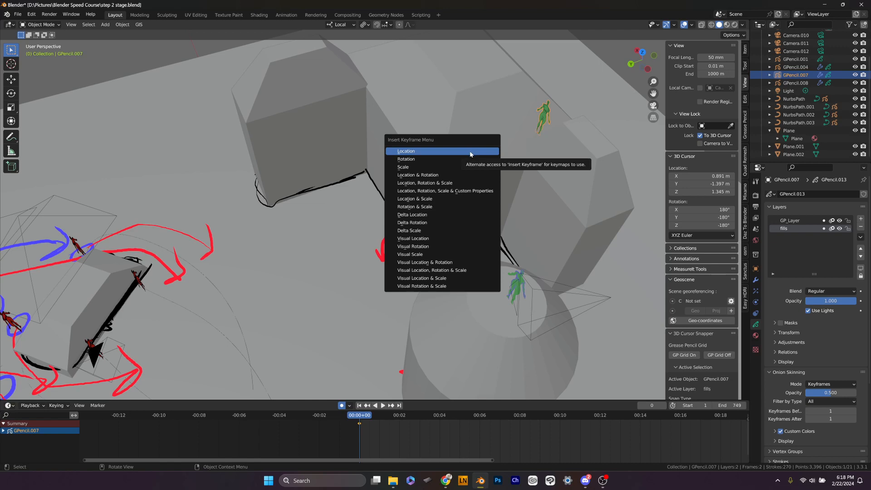
{"action": "left_click", "coordinate": [469, 152]}
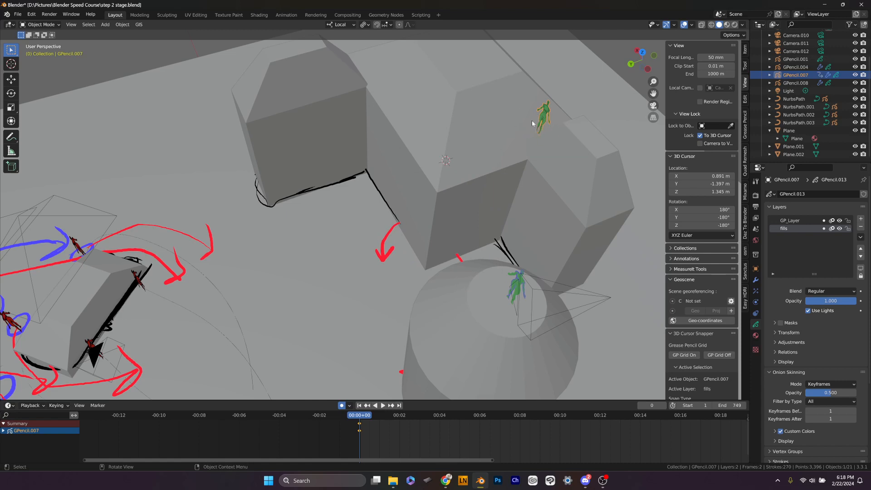
Advance the timeline to frame 284 and snap the roof figure to the 3D cursor at the roof's corner
{"action": "key", "text": "space"}
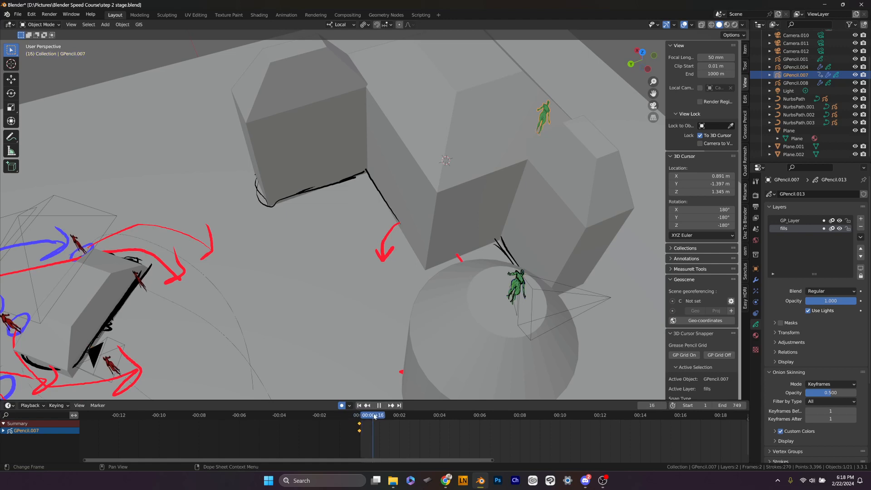
{"action": "mouse_move", "coordinate": [374, 416]}
{"action": "left_mouse_down"}
{"action": "mouse_move", "coordinate": [603, 422]}
{"action": "mouse_move", "coordinate": [589, 426]}
{"action": "mouse_move", "coordinate": [596, 427]}
{"action": "left_mouse_up"}
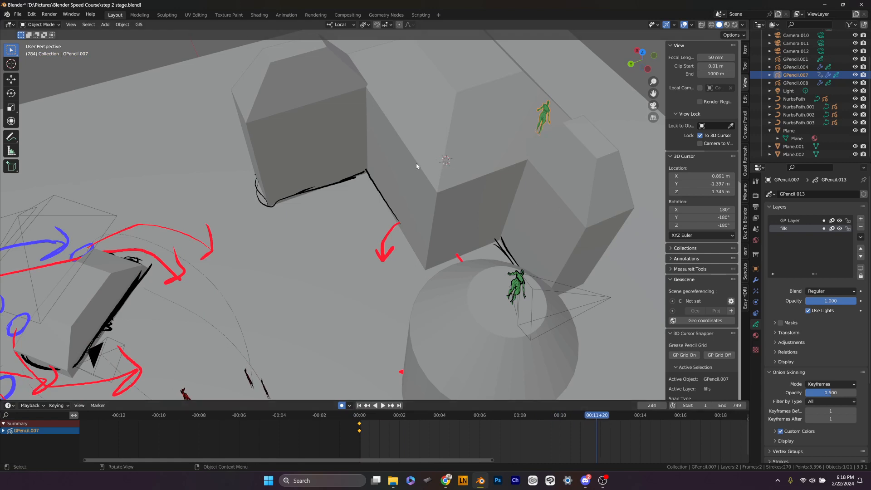
{"action": "key", "text": "shift+s"}
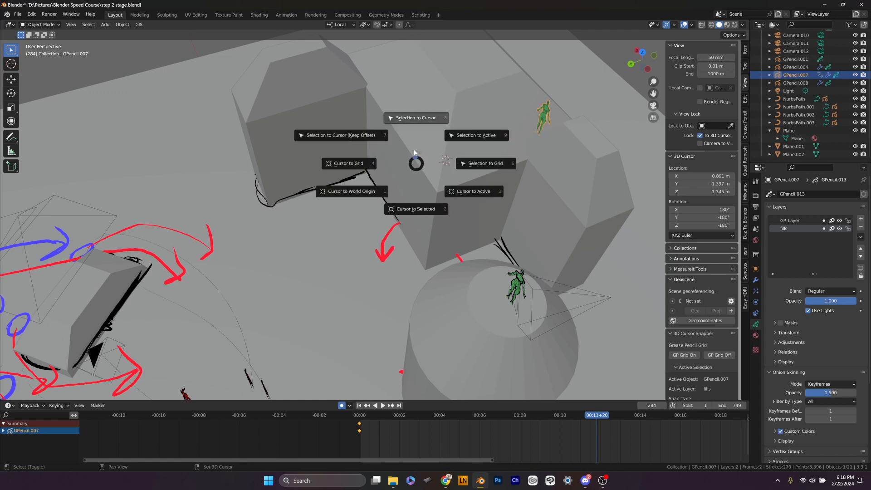
{"action": "left_click", "coordinate": [424, 119]}
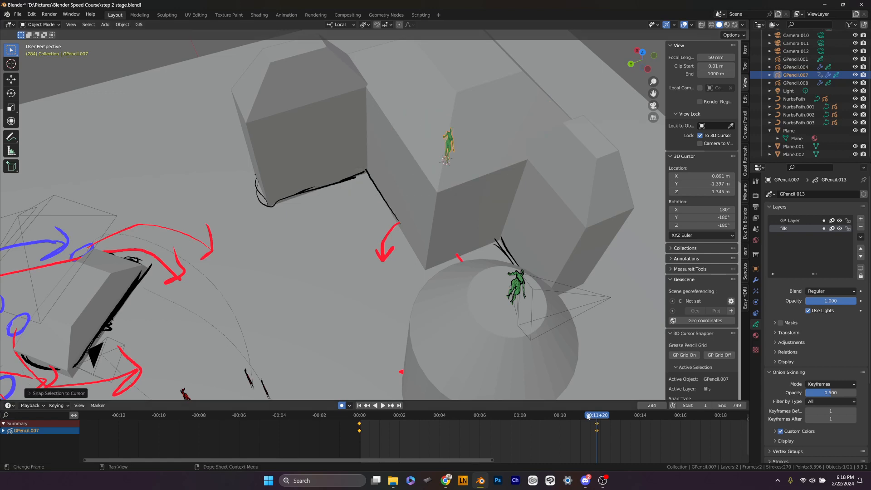
Examine the figure's motion across the roof between frames 0 and 284 from several angles and distances
{"action": "left_click_drag", "start_coordinate": [603, 414], "coordinate": [597, 430]}
{"action": "middle_click_drag", "start_coordinate": [472, 169], "coordinate": [516, 339]}
{"action": "left_click_drag", "start_coordinate": [596, 415], "coordinate": [345, 416]}
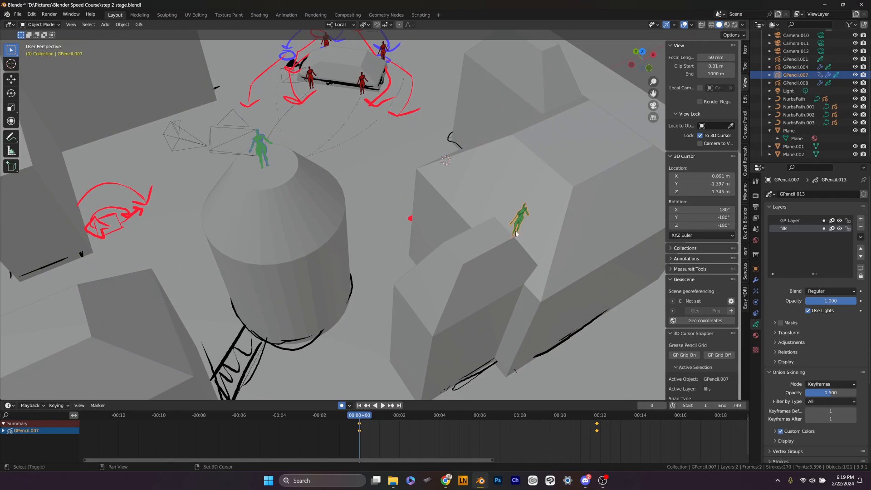
{"action": "mouse_move", "coordinate": [437, 170]}
{"action": "middle_mouse_down"}
{"action": "mouse_move", "coordinate": [504, 189]}
{"action": "mouse_move", "coordinate": [470, 170]}
{"action": "mouse_move", "coordinate": [485, 130]}
{"action": "mouse_move", "coordinate": [514, 105]}
{"action": "mouse_move", "coordinate": [480, 152]}
{"action": "middle_mouse_up"}
{"action": "scroll", "coordinate": [470, 169], "scroll_direction": "up", "scroll_amount": 4}
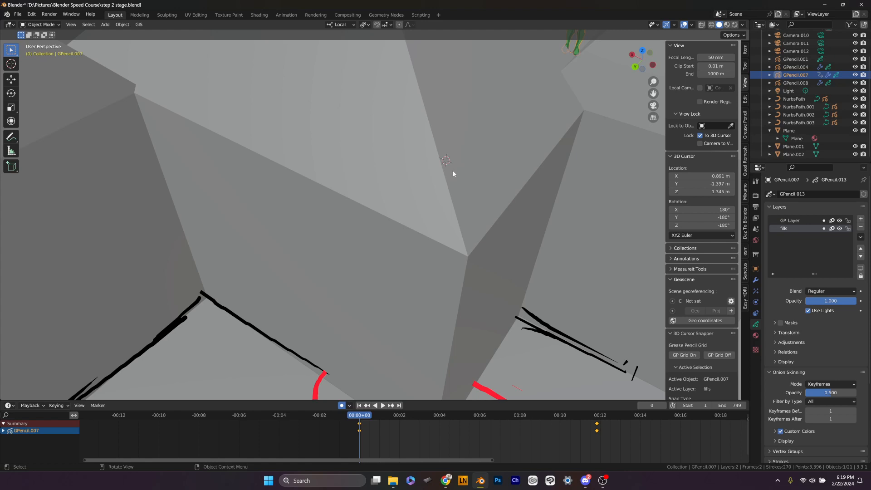
{"action": "scroll", "coordinate": [453, 170], "scroll_direction": "down", "scroll_amount": 5}
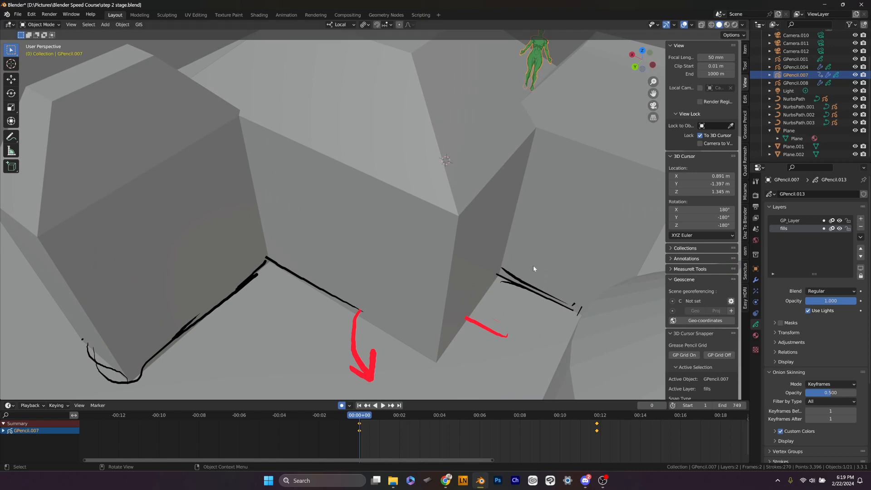
{"action": "scroll", "coordinate": [501, 209], "scroll_direction": "down", "scroll_amount": 6}
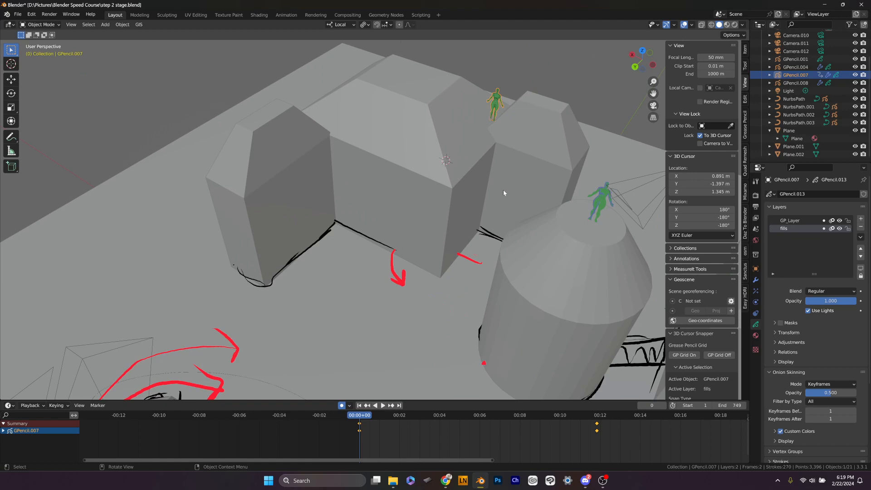
{"action": "middle_click_drag", "start_coordinate": [503, 190], "coordinate": [474, 199]}
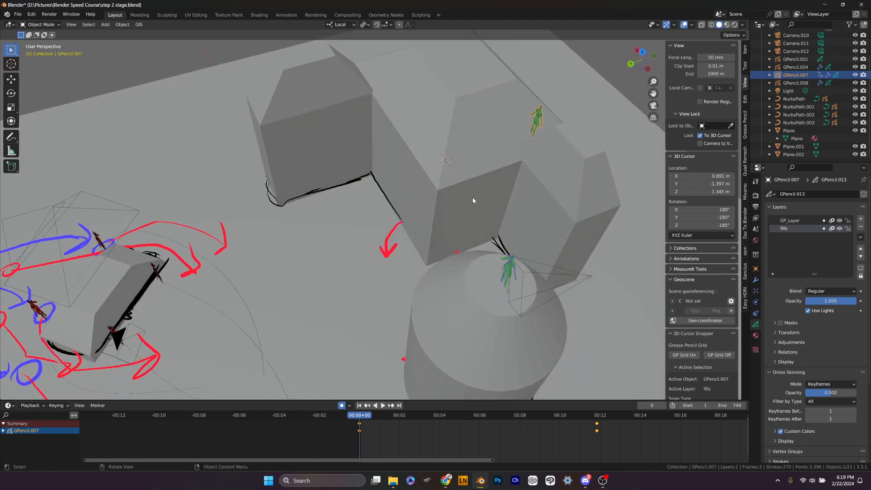
{"action": "scroll", "coordinate": [467, 186], "scroll_direction": "up", "scroll_amount": 5}
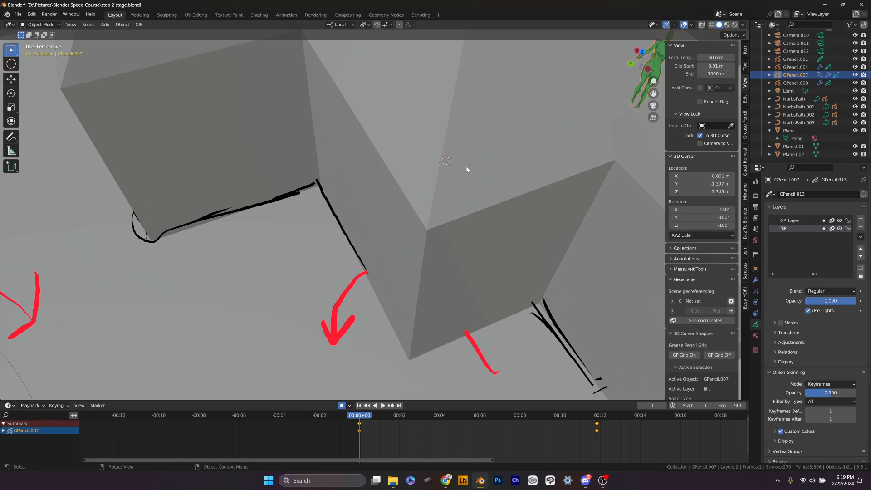
{"action": "scroll", "coordinate": [461, 170], "scroll_direction": "down", "scroll_amount": 3}
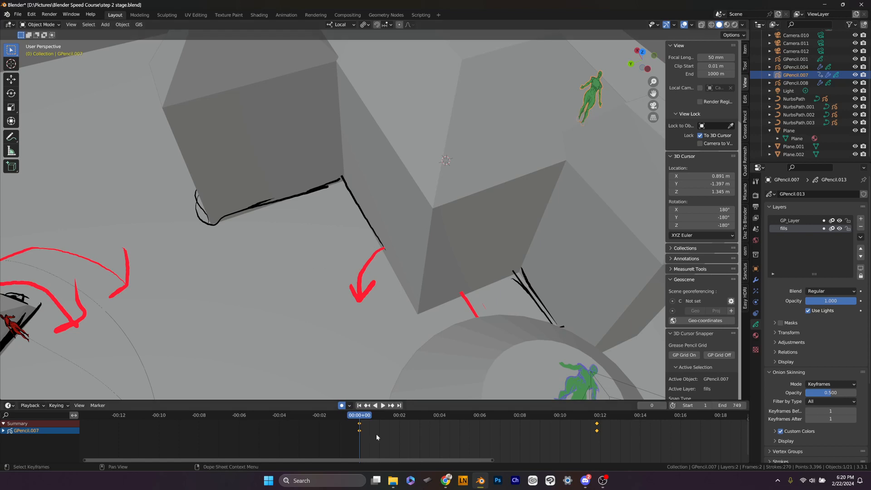
{"action": "left_click_drag", "start_coordinate": [363, 415], "coordinate": [596, 422]}
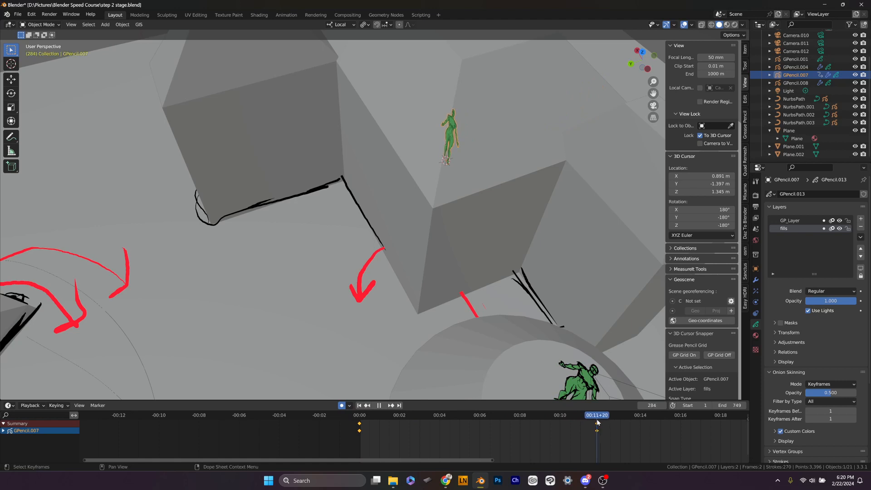
Show the roof corner and red arrow from the top and advance the animation to frame 302
{"action": "key", "text": "KP_7"}
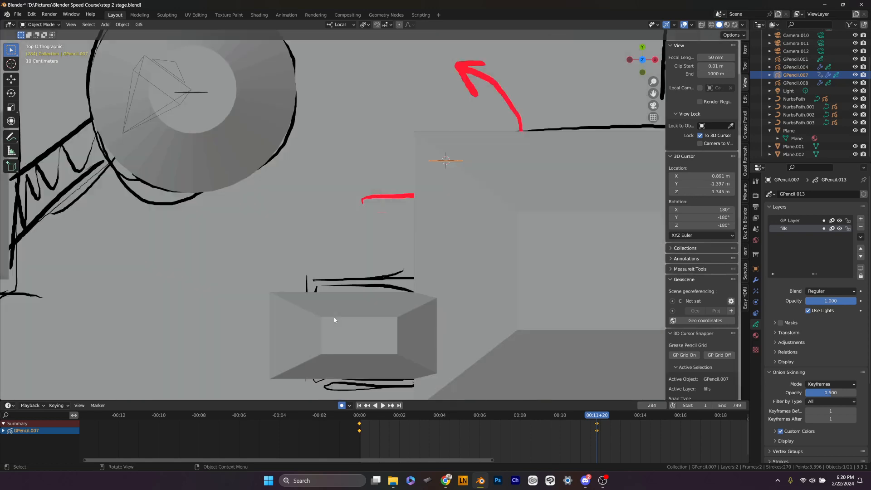
{"action": "middle_click_drag", "start_coordinate": [474, 159], "coordinate": [425, 282], "text": "shift"}
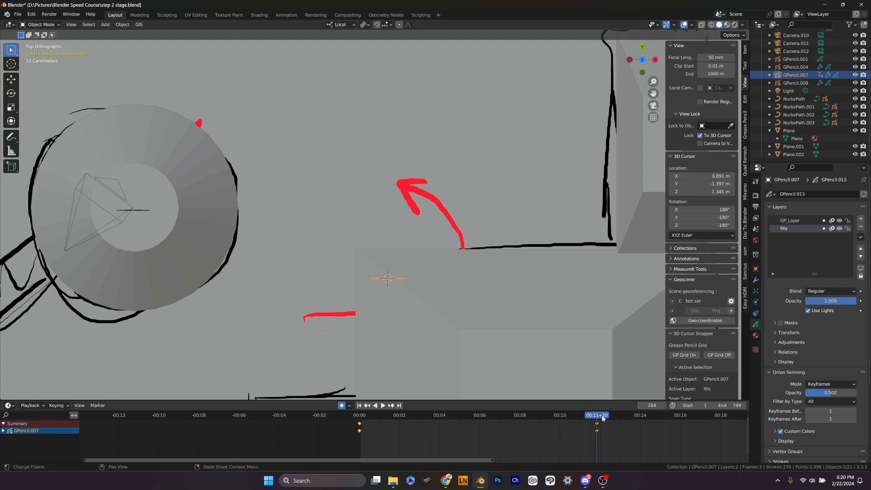
{"action": "key", "text": "space"}
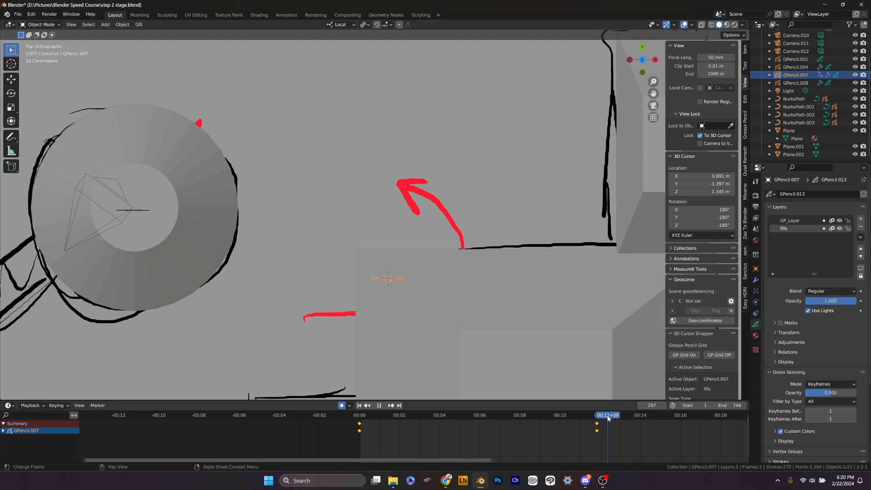
{"action": "key", "text": "space"}
{"action": "scroll", "coordinate": [624, 424], "scroll_direction": "up", "scroll_amount": 1}
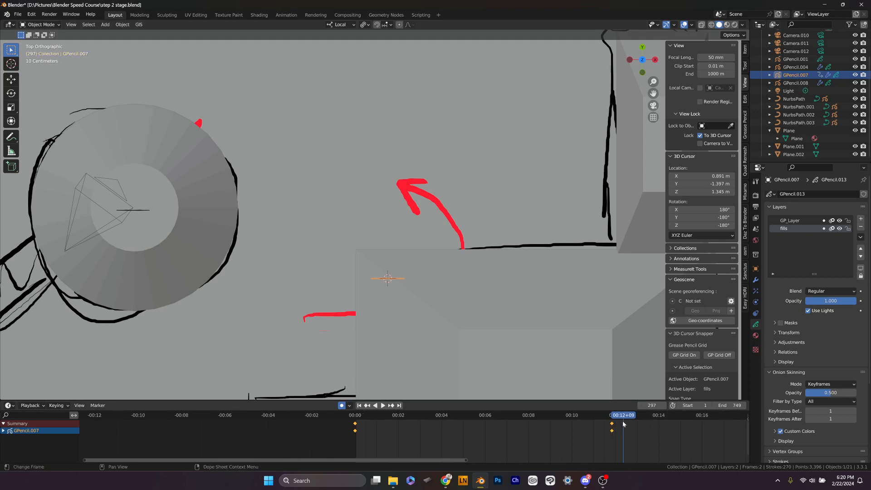
{"action": "left_click_drag", "start_coordinate": [451, 461], "coordinate": [491, 466]}
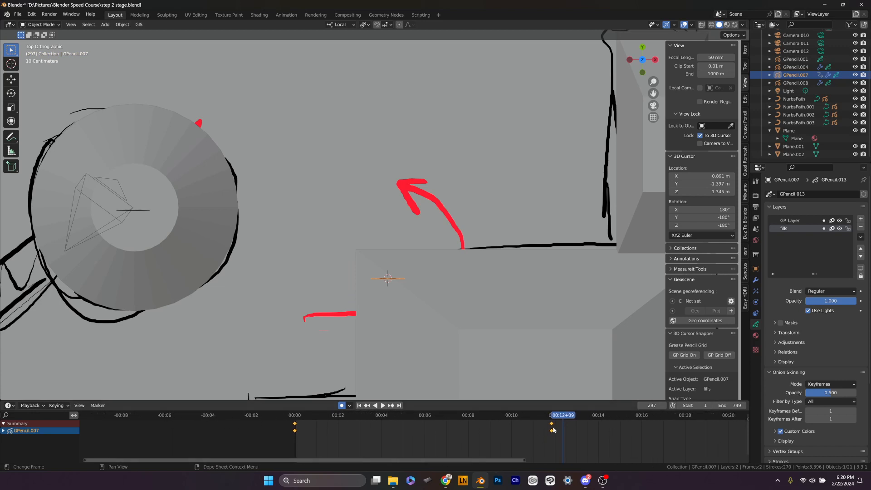
{"action": "left_click", "coordinate": [552, 423]}
{"action": "key", "text": "space"}
{"action": "key", "text": "space"}
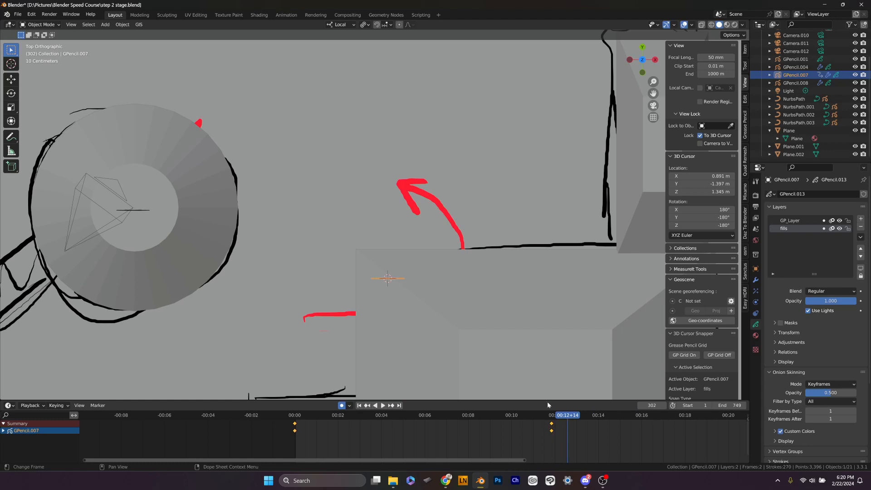
Place the 3D cursor on the ground at the red arrow's tip and snap the figure to it at frame 302
{"action": "right_click", "coordinate": [394, 186], "text": "shift"}
{"action": "middle_click_drag", "start_coordinate": [389, 230], "coordinate": [399, 303]}
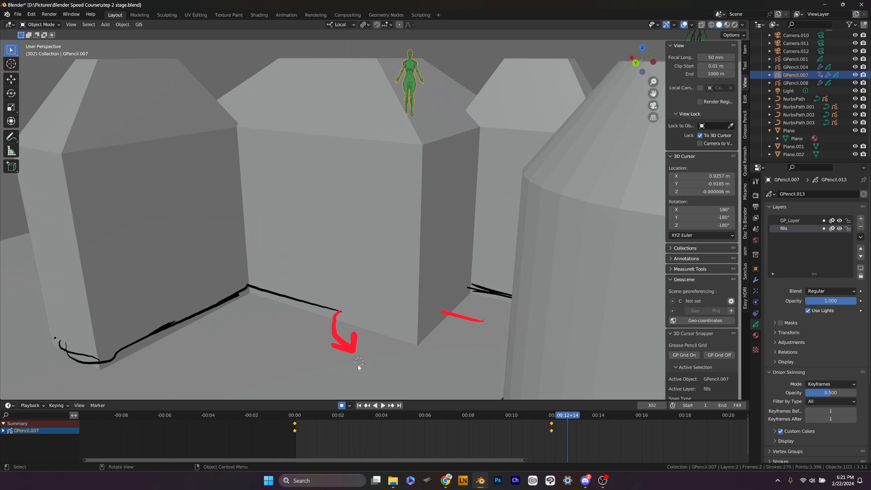
{"action": "key", "text": "shift"}
{"action": "key", "text": "shift+s"}
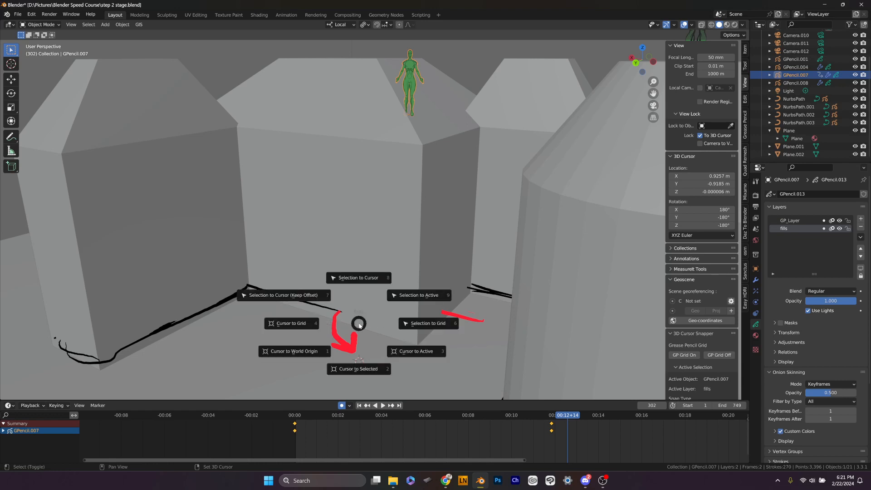
{"action": "left_click", "coordinate": [365, 278]}
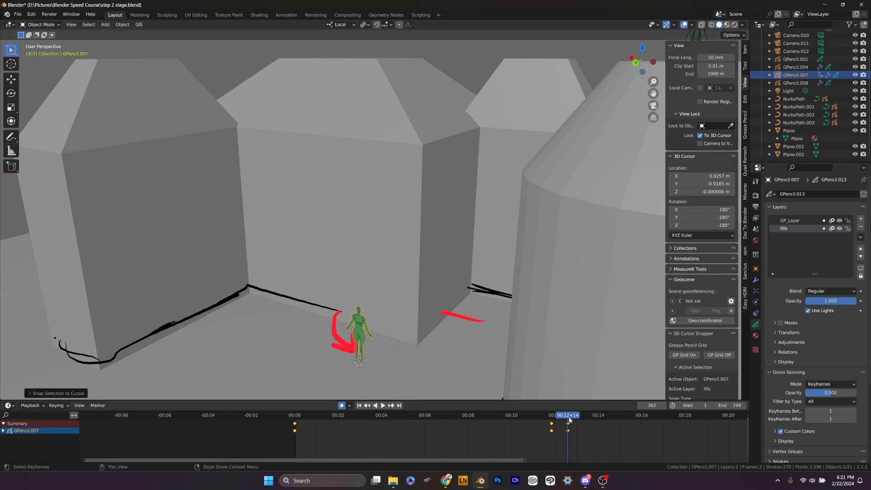
Scrub back from frame 302 to frame 284 to check the figure's drop from the roof to the ground
{"action": "key", "text": "space"}
{"action": "left_click_drag", "start_coordinate": [570, 416], "coordinate": [557, 457]}
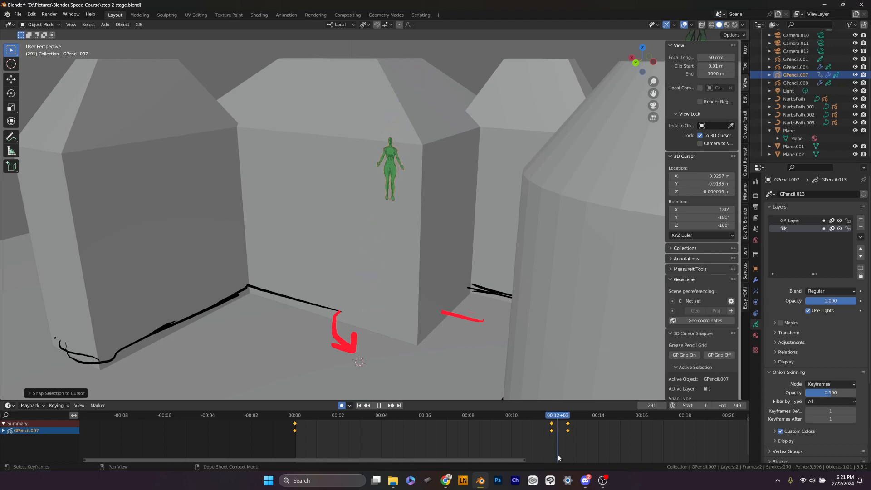
{"action": "left_click_drag", "start_coordinate": [558, 457], "coordinate": [550, 459]}
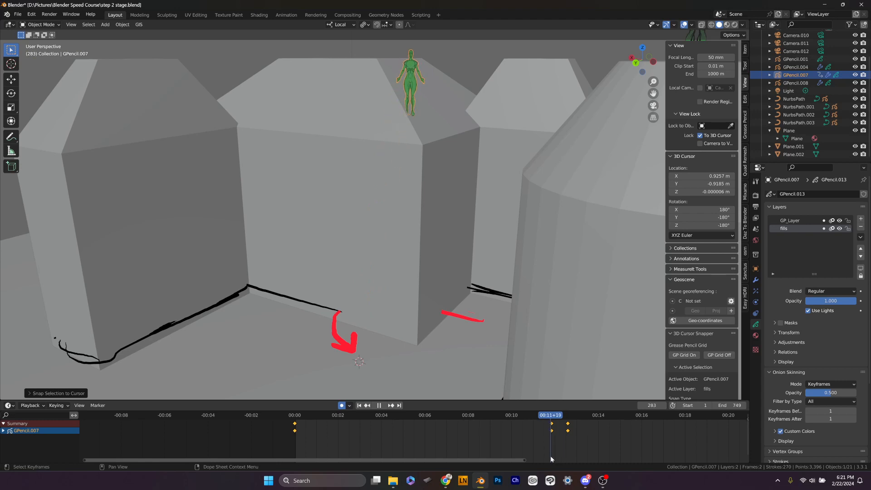
{"action": "left_click_drag", "start_coordinate": [552, 458], "coordinate": [552, 417]}
{"action": "key", "text": "space"}
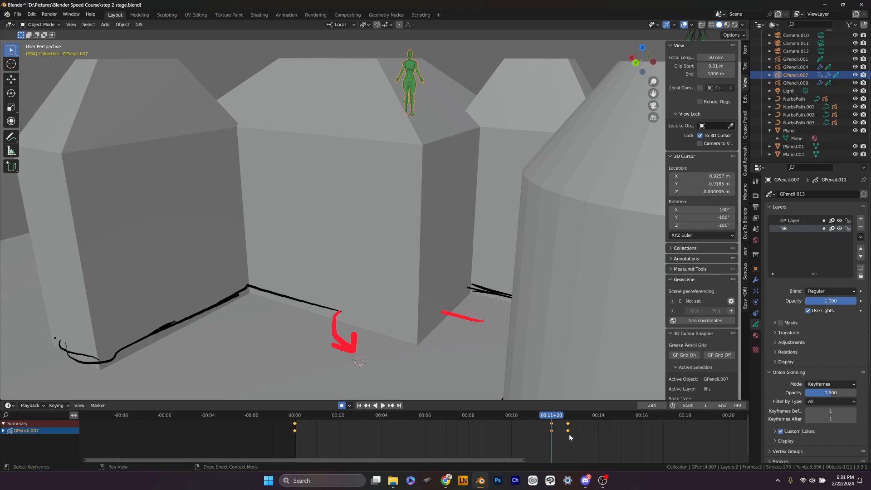
Step frame by frame around the roof keyframe at frame 284, ending on the ground keyframe at frame 302
{"action": "key", "text": "Left"}
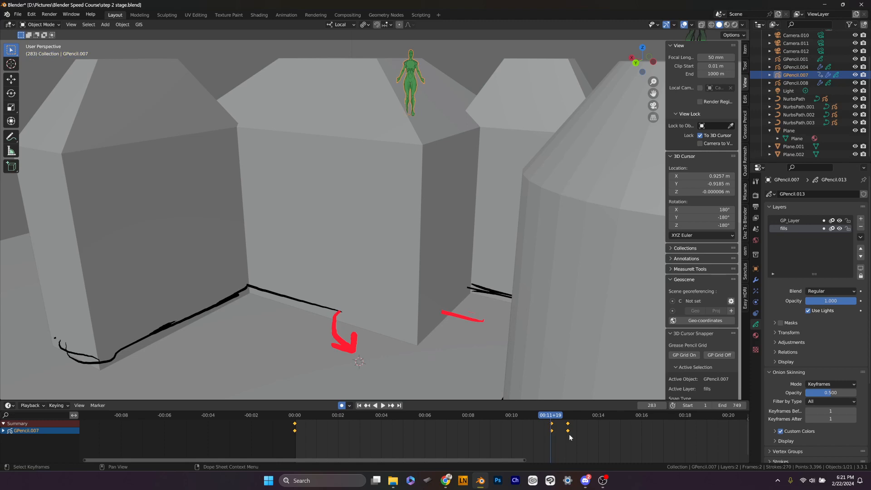
{"action": "key", "text": "Right"}
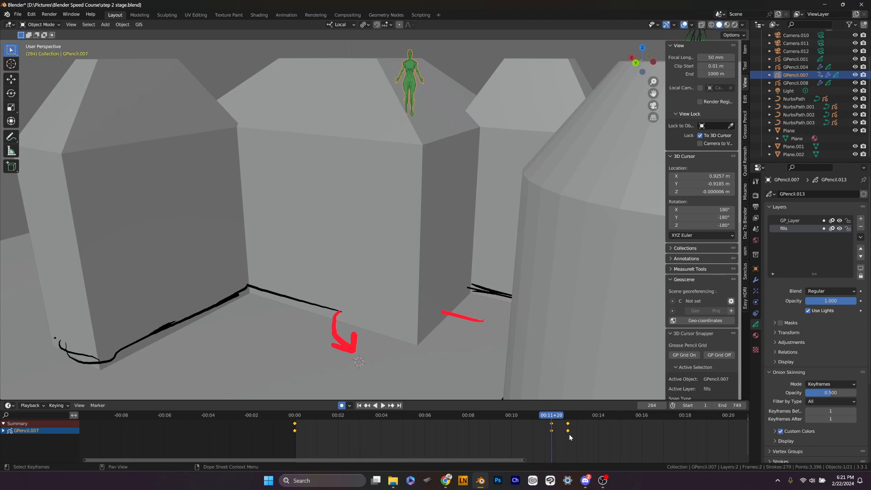
{"action": "key", "text": "Right"}
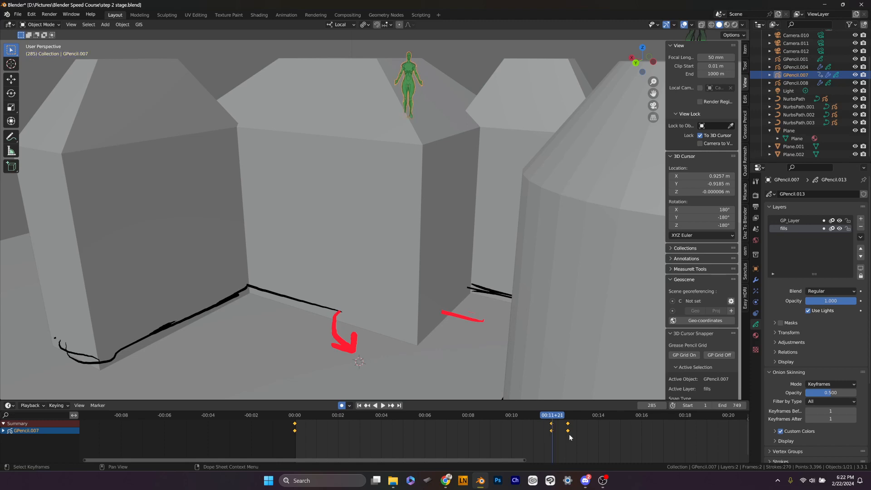
{"action": "key", "text": "Left"}
{"action": "key", "text": "Left"}
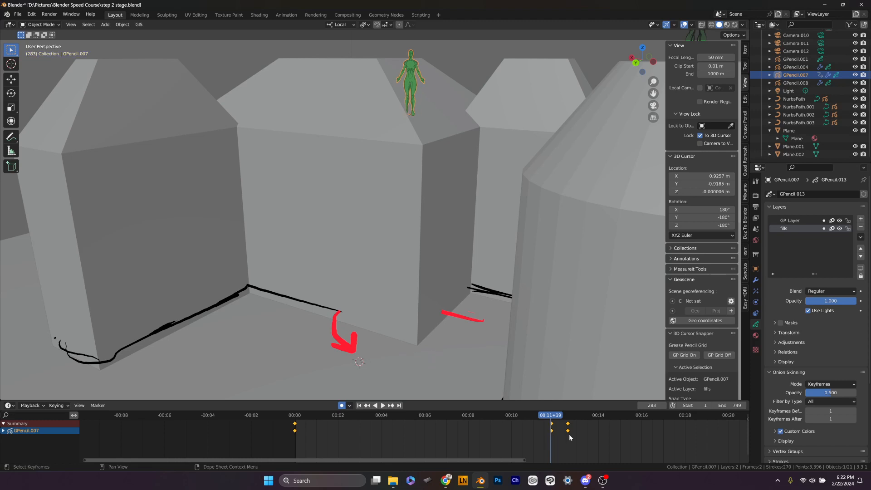
{"action": "key", "text": "Right"}
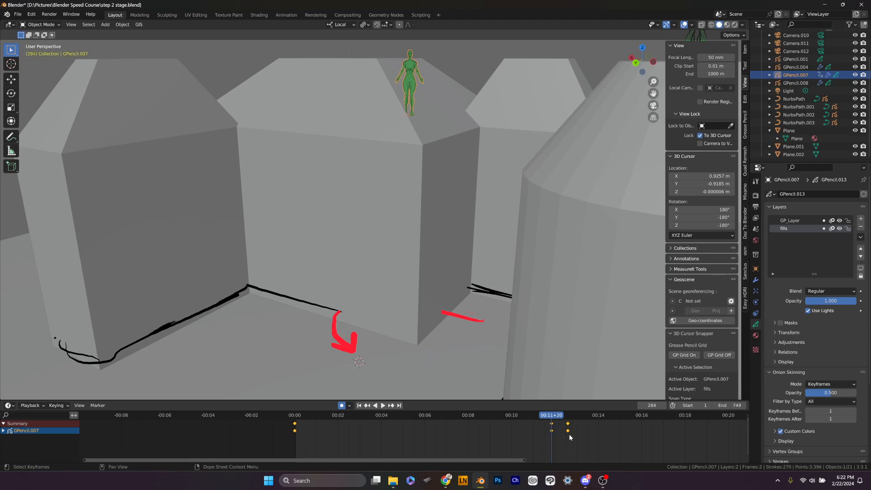
{"action": "key", "text": "Up"}
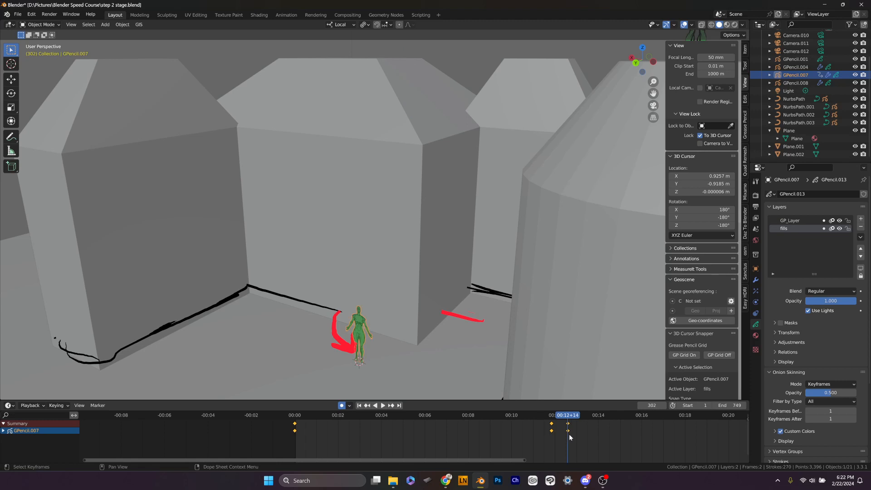
Jump between the roof keyframe at frame 284 and the ground keyframe at frame 302 to compare the figure's positions
{"action": "key", "text": "Down"}
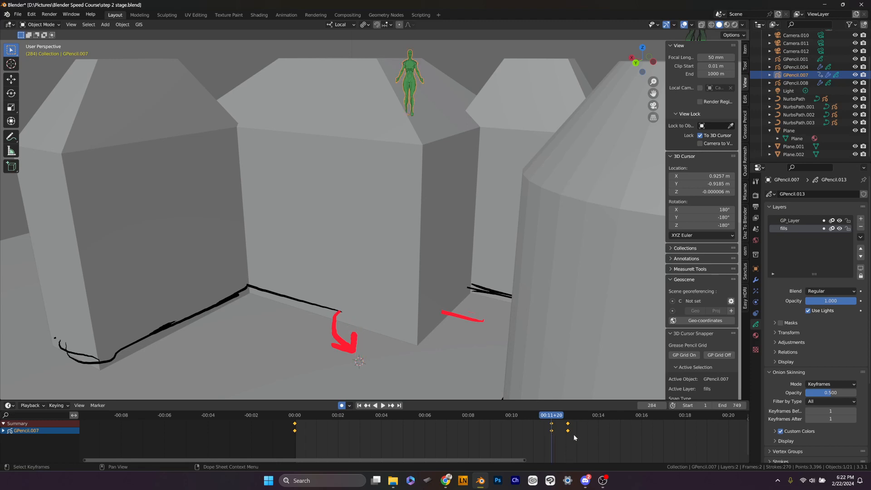
{"action": "key", "text": "Down"}
{"action": "key", "text": "Up"}
{"action": "key", "text": "Up"}
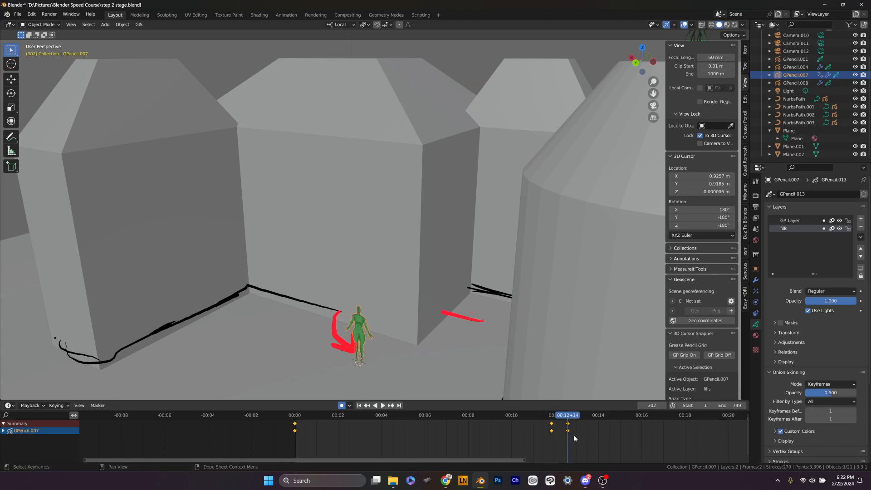
{"action": "key", "text": "Down"}
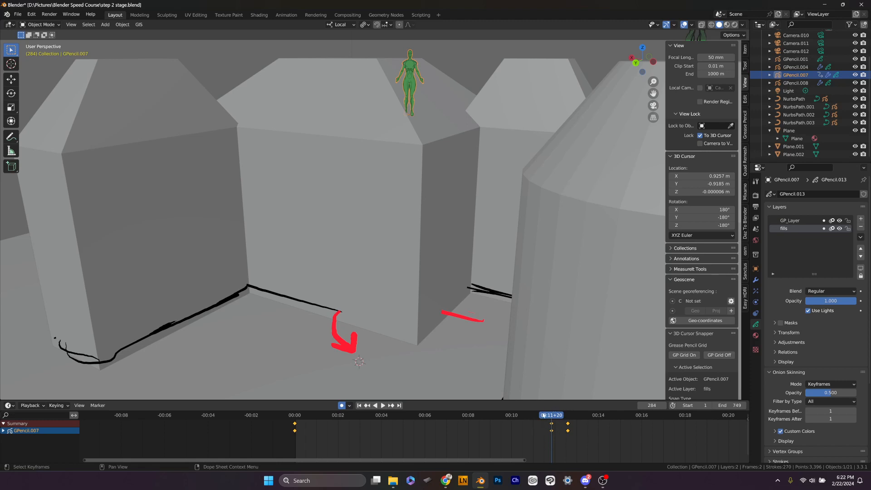
Show the figure's transform values and compare them on the frames directly around the roof keyframe at frame 284
{"action": "left_click", "coordinate": [745, 53]}
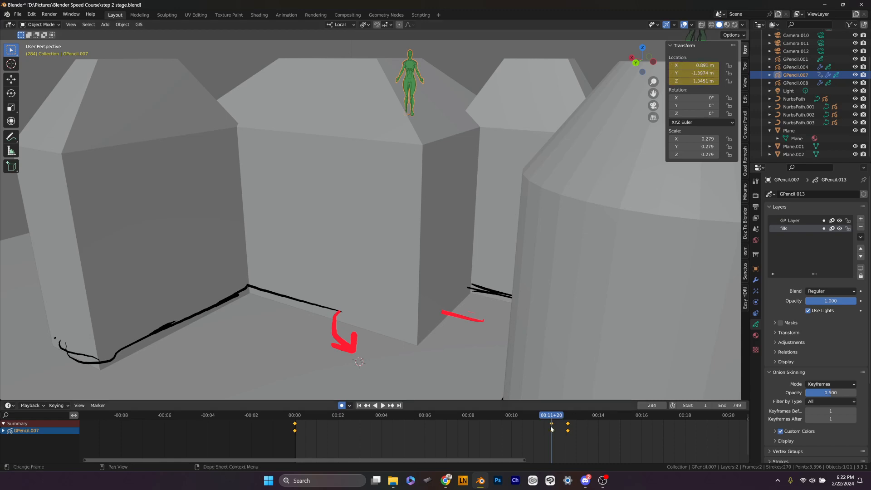
{"action": "key", "text": "Left"}
{"action": "key", "text": "Right"}
{"action": "key", "text": "Right"}
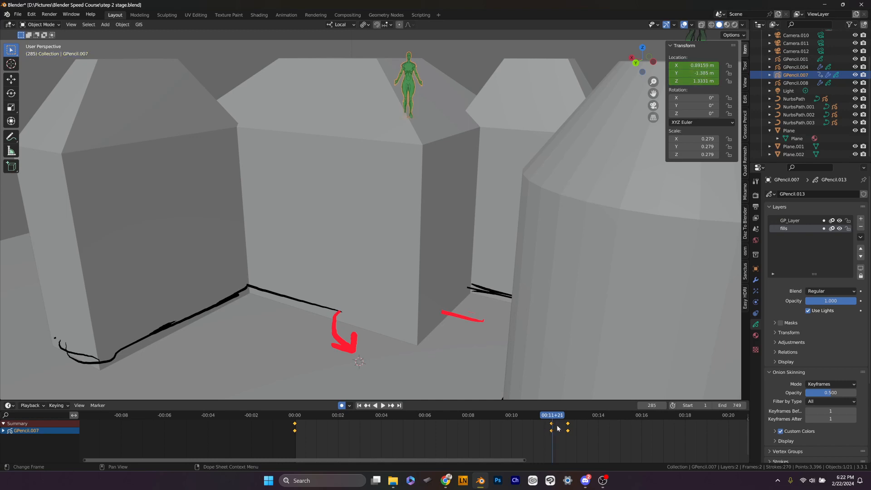
{"action": "key", "text": "Left"}
{"action": "key", "text": "Left"}
{"action": "key", "text": "Right"}
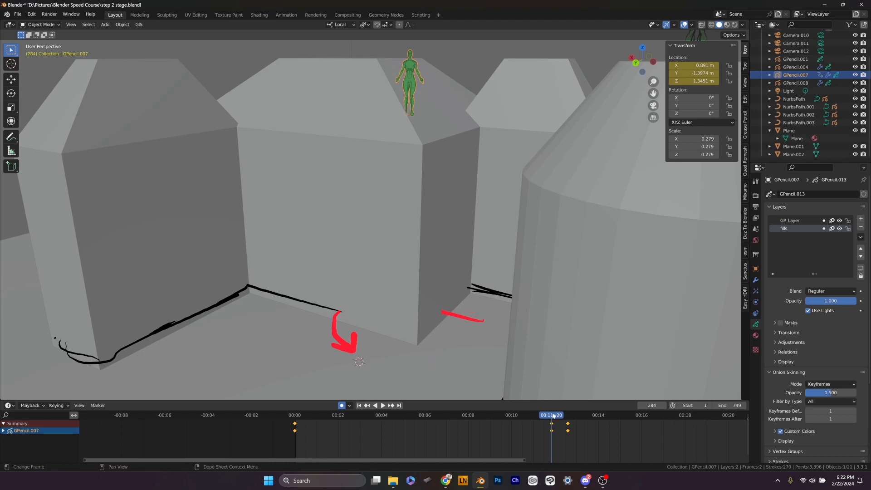
Play the figure's drop from the roof with more of the scene in view and return to frame 284
{"action": "scroll", "coordinate": [408, 305], "scroll_direction": "down", "scroll_amount": 3}
{"action": "middle_click_drag", "start_coordinate": [412, 307], "coordinate": [424, 249], "text": "shift"}
{"action": "key", "text": "space"}
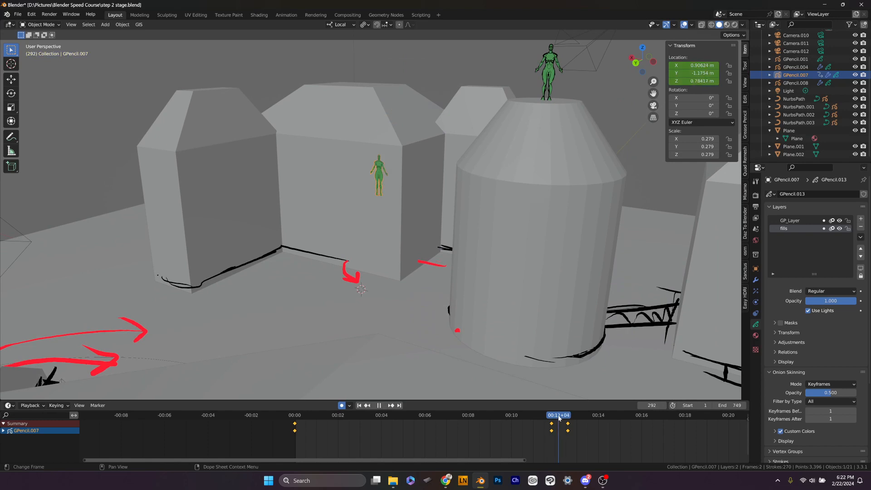
{"action": "mouse_move", "coordinate": [559, 418]}
{"action": "left_mouse_down"}
{"action": "mouse_move", "coordinate": [550, 418]}
{"action": "mouse_move", "coordinate": [573, 417]}
{"action": "mouse_move", "coordinate": [551, 422]}
{"action": "left_mouse_up"}
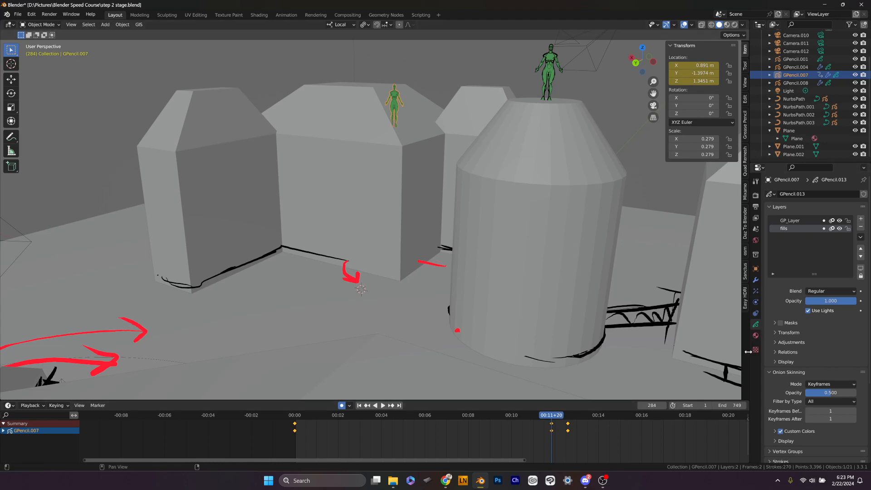
Split the 3D viewport vertically into two equal views and hide the sidebar in the second one
{"action": "right_click", "coordinate": [749, 316]}
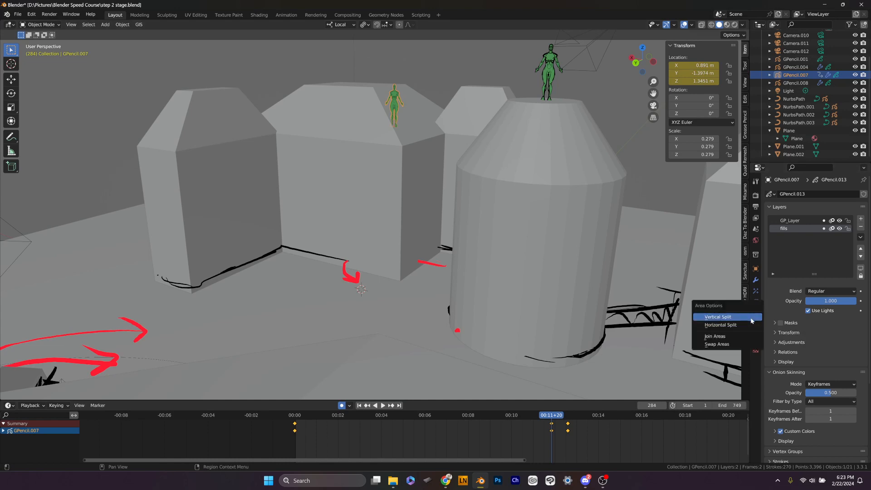
{"action": "left_click", "coordinate": [750, 320]}
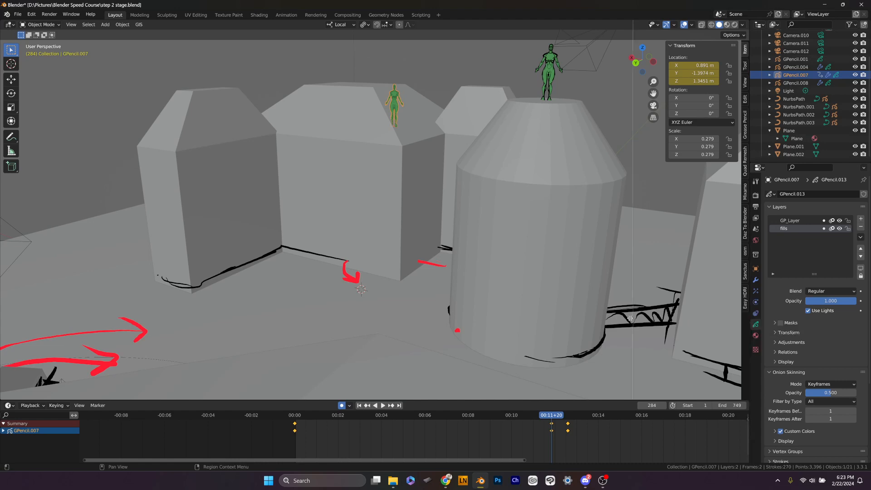
{"action": "left_click", "coordinate": [375, 320]}
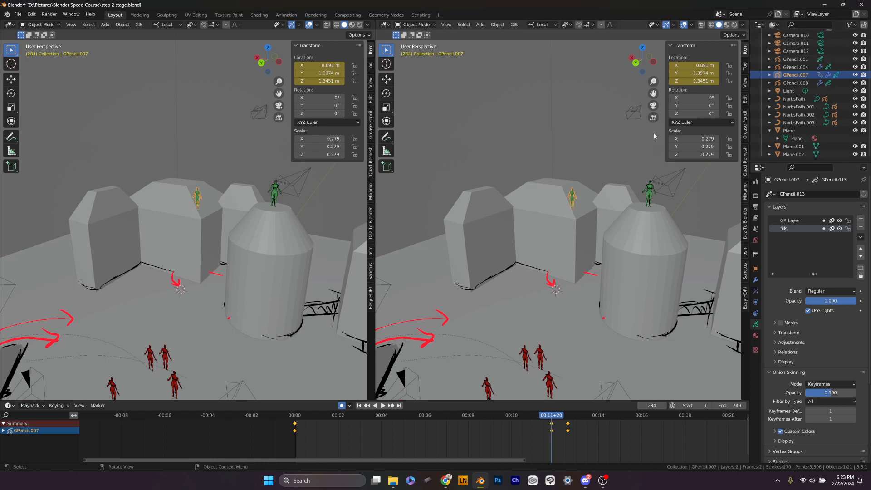
{"action": "key", "text": "n"}
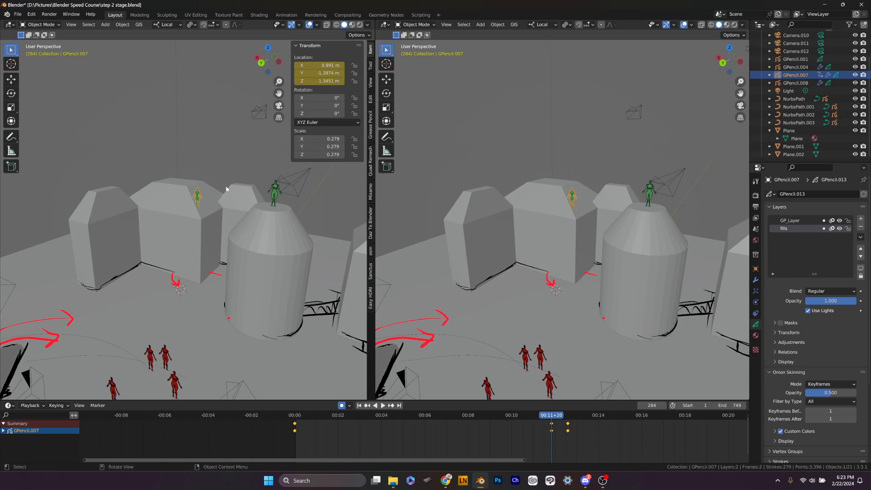
Set the first viewport to the right orthographic view, framing the roof, the selected figure and the 3D cursor
{"action": "key", "text": "KP_3"}
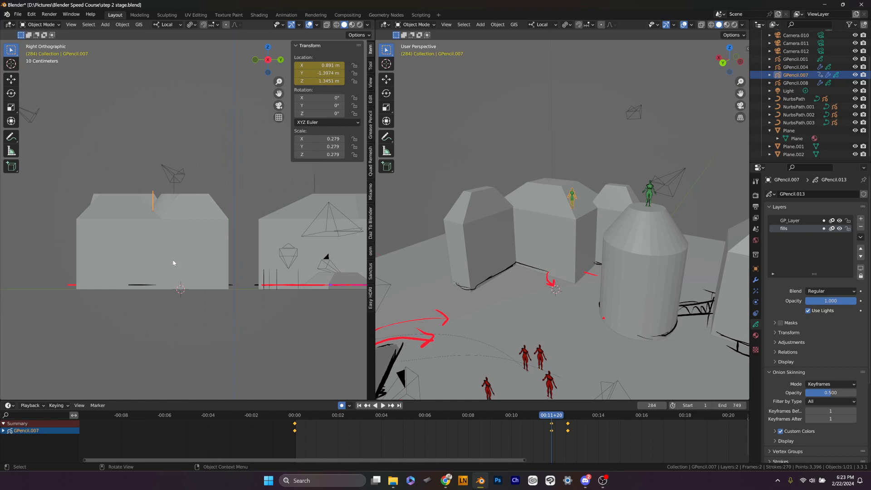
{"action": "scroll", "coordinate": [174, 263], "scroll_direction": "up", "scroll_amount": 6}
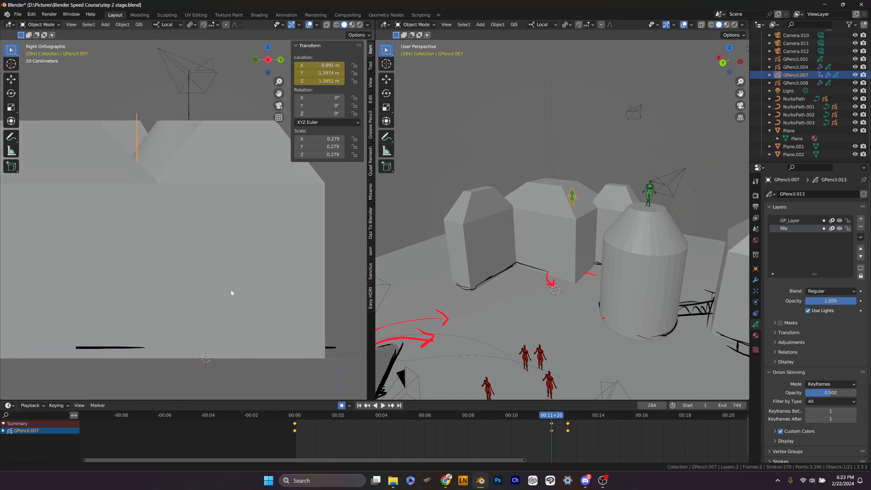
{"action": "middle_click_drag", "start_coordinate": [231, 293], "coordinate": [245, 303], "text": "shift"}
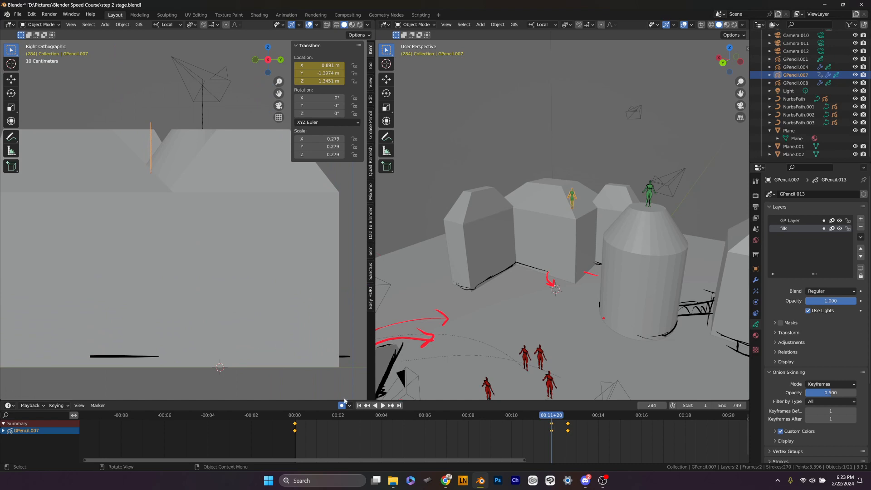
Check the figure's straight-line drop in both viewports by playing and scrubbing around frame 291, then return to frame 284
{"action": "key", "text": "space"}
{"action": "mouse_move", "coordinate": [568, 415]}
{"action": "left_mouse_down"}
{"action": "mouse_move", "coordinate": [549, 416]}
{"action": "mouse_move", "coordinate": [569, 415]}
{"action": "mouse_move", "coordinate": [558, 415]}
{"action": "left_mouse_up"}
{"action": "scroll", "coordinate": [623, 251], "scroll_direction": "up", "scroll_amount": 4}
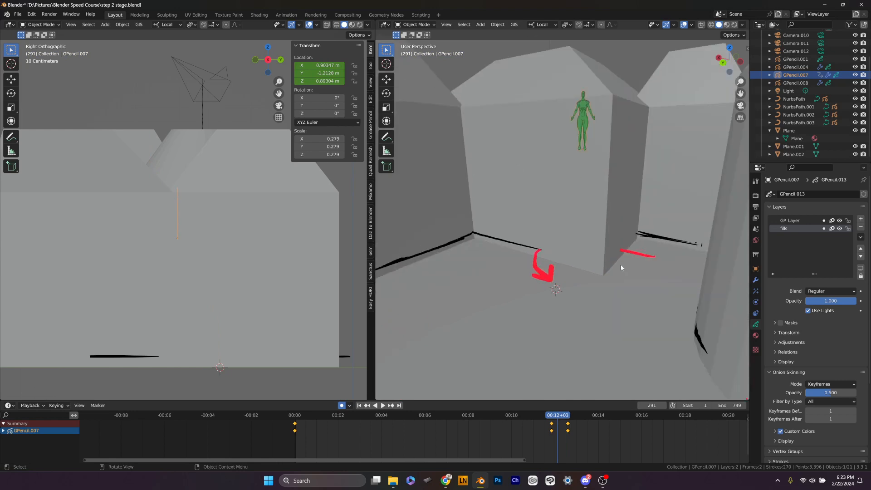
{"action": "middle_click_drag", "start_coordinate": [610, 279], "coordinate": [613, 271]}
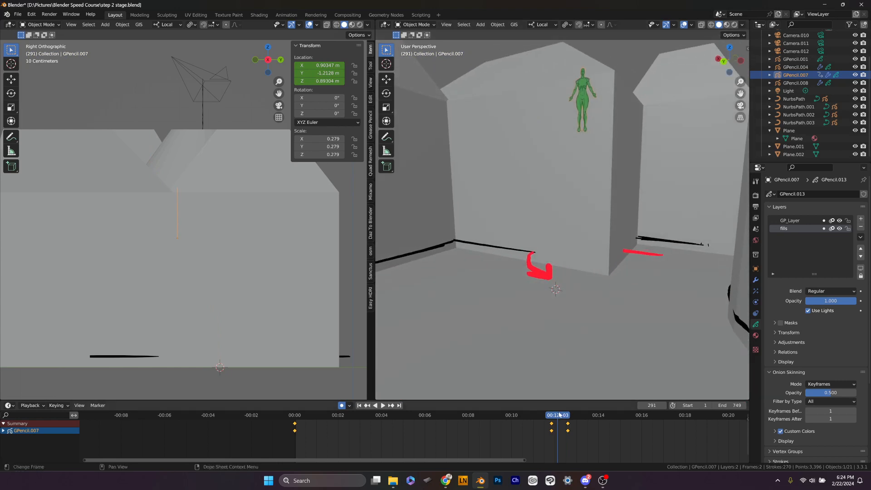
{"action": "mouse_move", "coordinate": [559, 414]}
{"action": "left_mouse_down"}
{"action": "mouse_move", "coordinate": [542, 415]}
{"action": "mouse_move", "coordinate": [570, 415]}
{"action": "mouse_move", "coordinate": [551, 416]}
{"action": "left_mouse_up"}
{"action": "scroll", "coordinate": [625, 229], "scroll_direction": "down", "scroll_amount": 5}
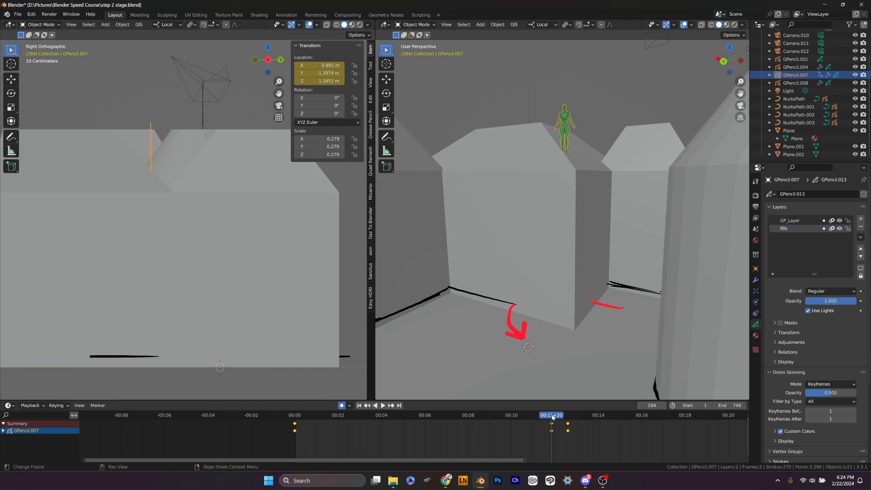
Advance to frame 289 and raise the figure about 0.39 m along Z to keyframe the top of its jump
{"action": "key", "text": "space"}
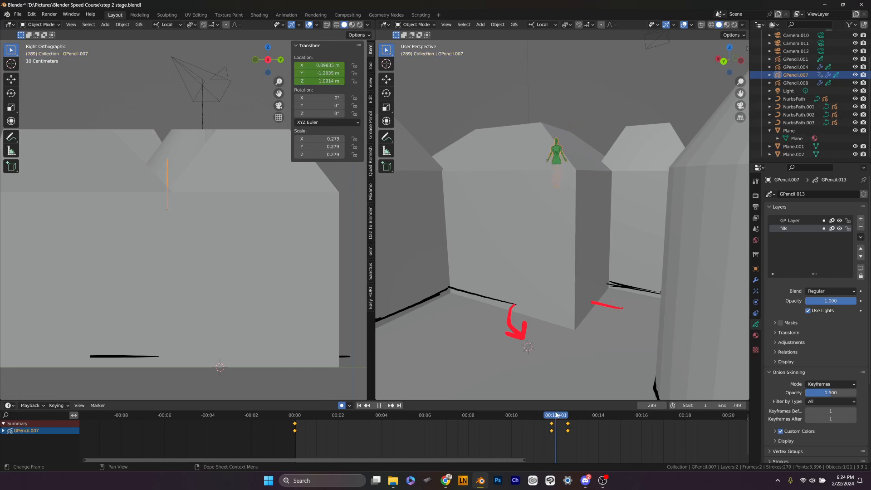
{"action": "key", "text": "space"}
{"action": "key", "text": "g"}
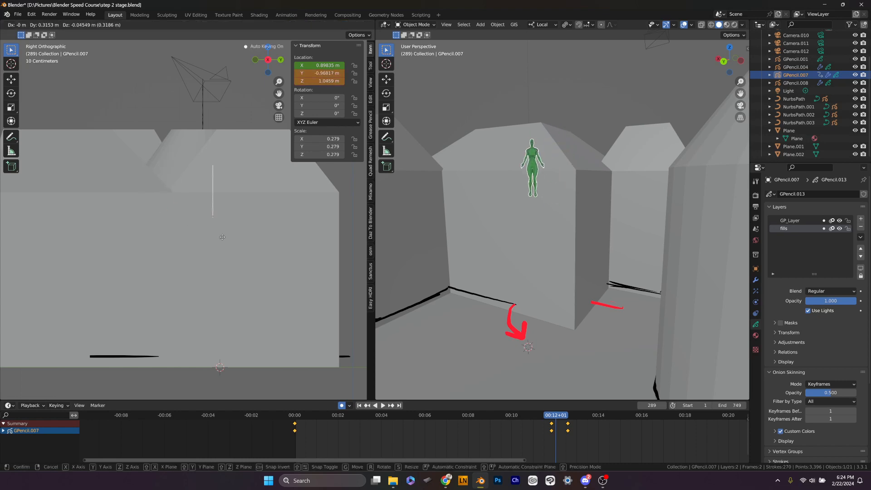
{"action": "key", "text": "z"}
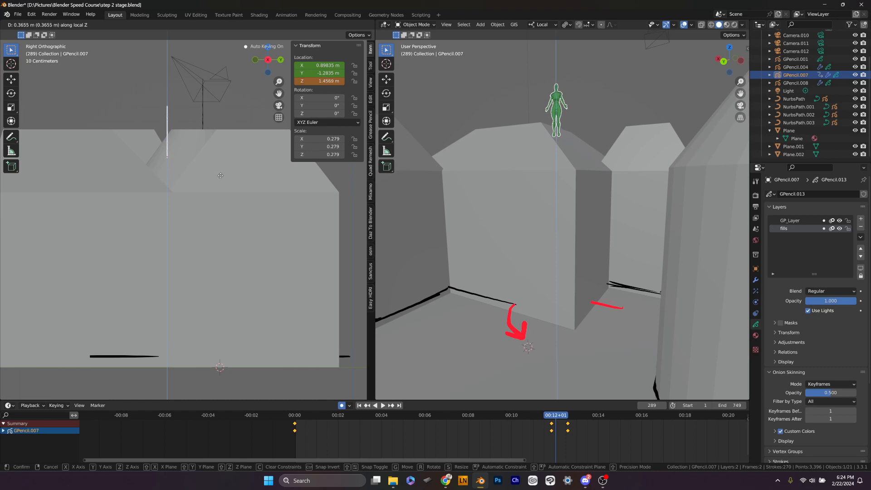
{"action": "left_click", "coordinate": [220, 172]}
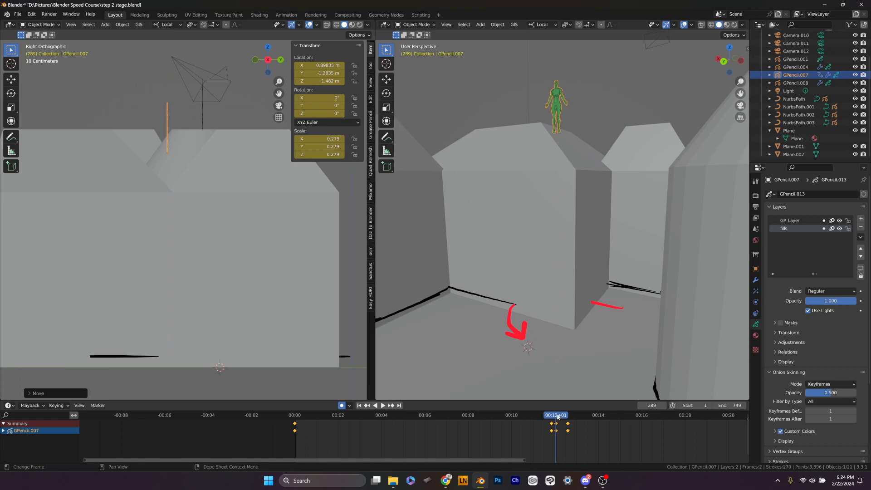
Play and scrub repeatedly between frames 284 and 312 to review the figure's jump off the roof
{"action": "left_click_drag", "start_coordinate": [555, 417], "coordinate": [556, 421]}
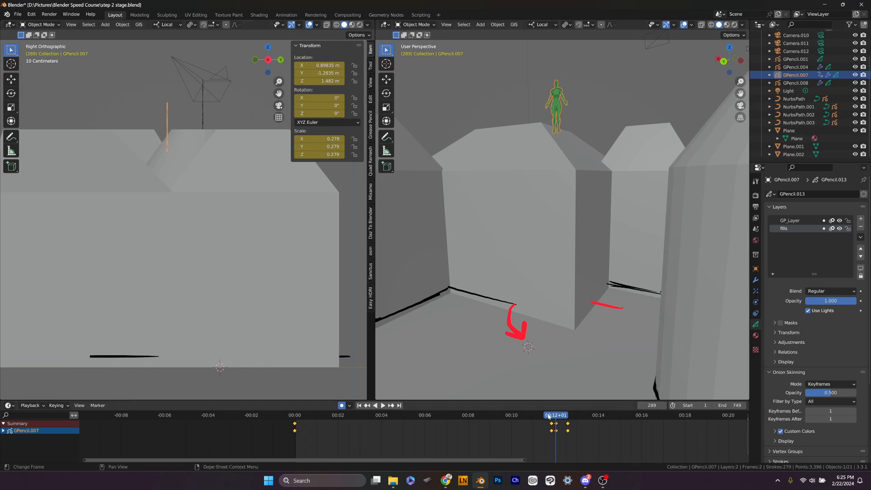
{"action": "key", "text": "space"}
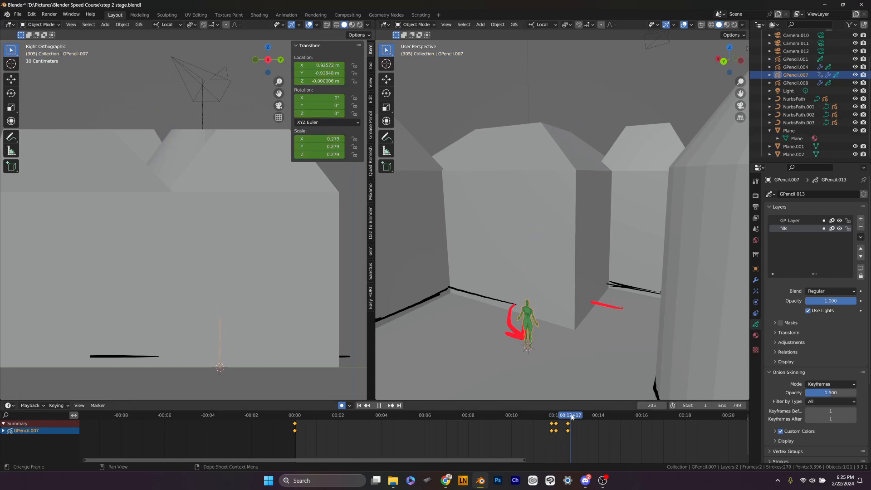
{"action": "left_click_drag", "start_coordinate": [572, 416], "coordinate": [551, 422]}
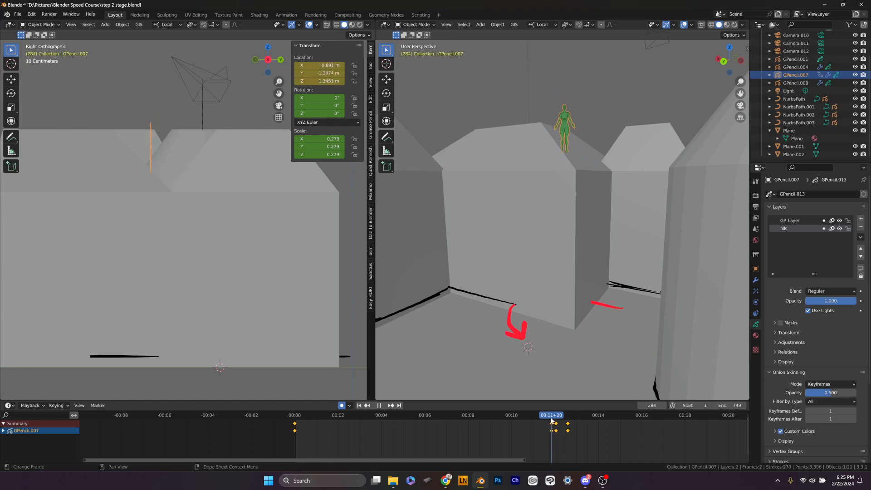
{"action": "left_click_drag", "start_coordinate": [551, 421], "coordinate": [567, 421]}
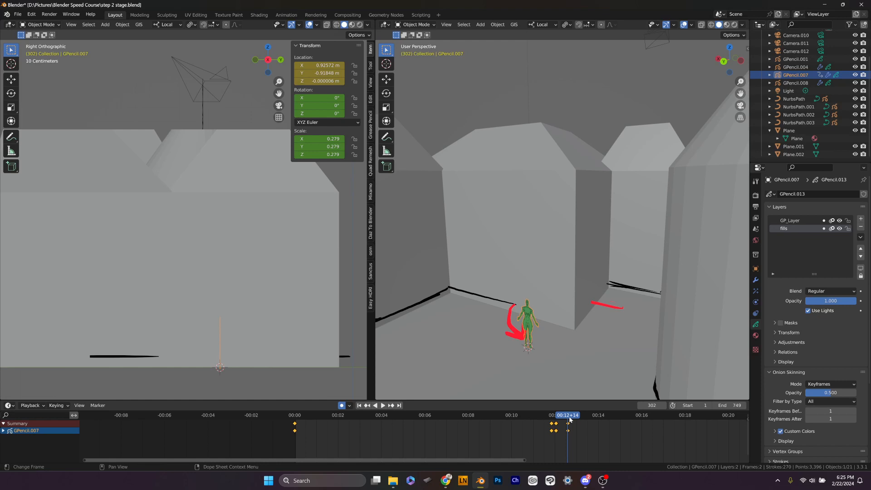
{"action": "mouse_move", "coordinate": [569, 420]}
{"action": "left_mouse_down"}
{"action": "mouse_move", "coordinate": [552, 421]}
{"action": "mouse_move", "coordinate": [569, 421]}
{"action": "left_mouse_up"}
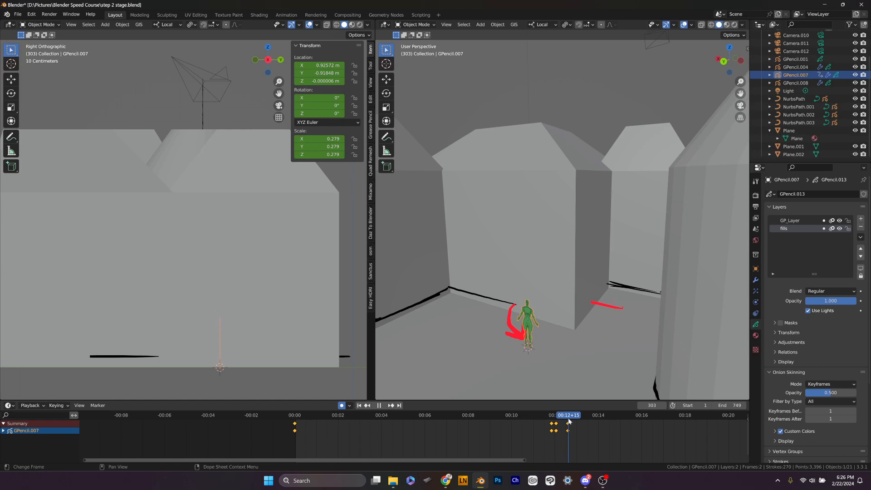
{"action": "left_click_drag", "start_coordinate": [569, 421], "coordinate": [555, 422]}
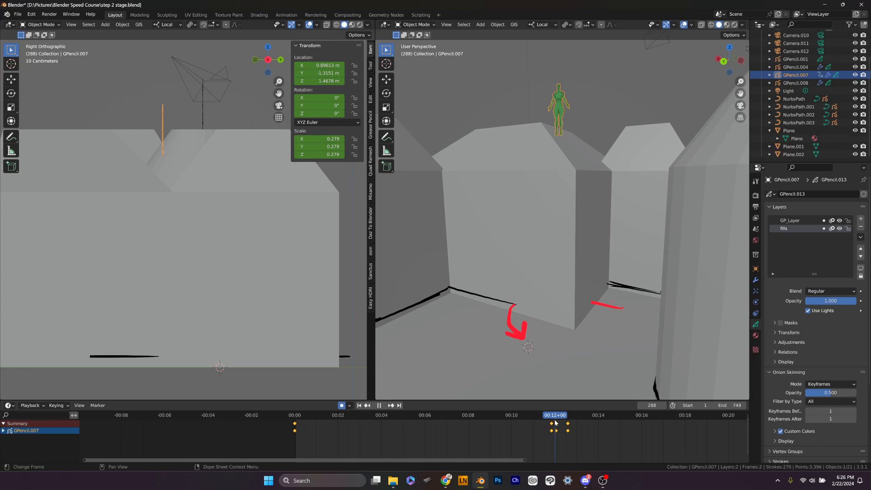
{"action": "left_click_drag", "start_coordinate": [554, 422], "coordinate": [576, 425]}
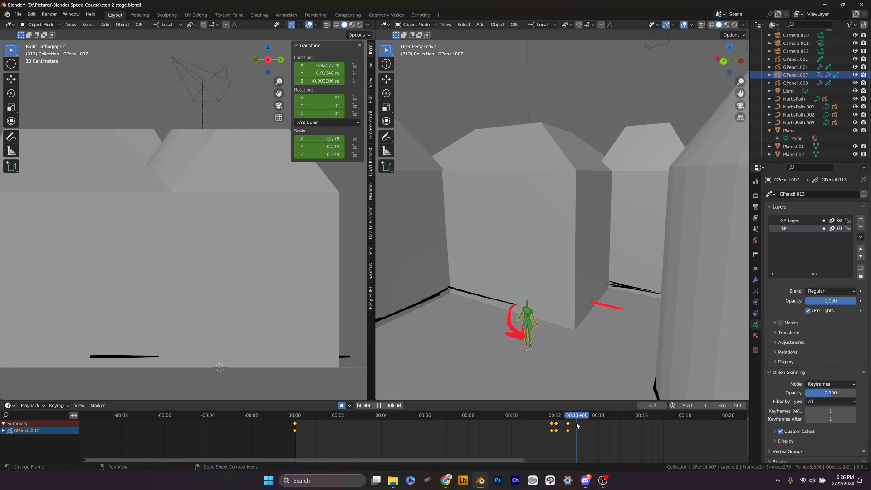
Stop playback, select the green figure on top of the cylindrical tower and go back to frame 0
{"action": "key", "text": "Escape"}
{"action": "middle_click_drag", "start_coordinate": [614, 291], "coordinate": [663, 198]}
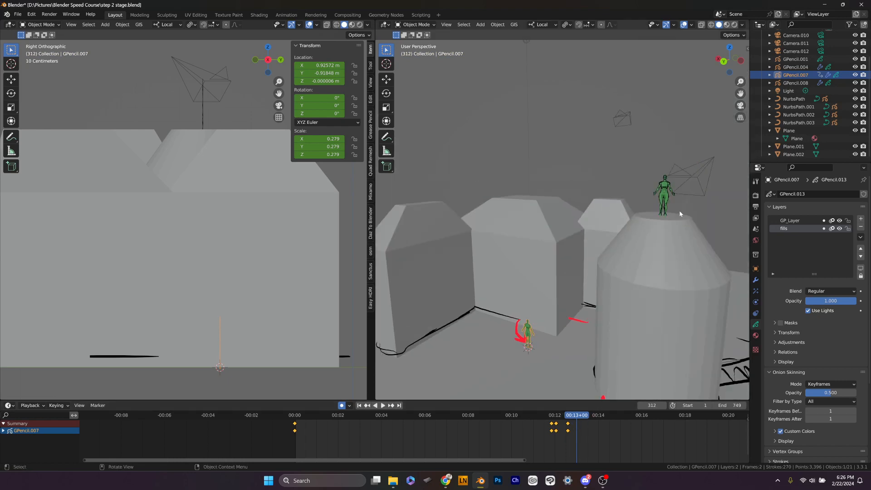
{"action": "left_click", "coordinate": [662, 197]}
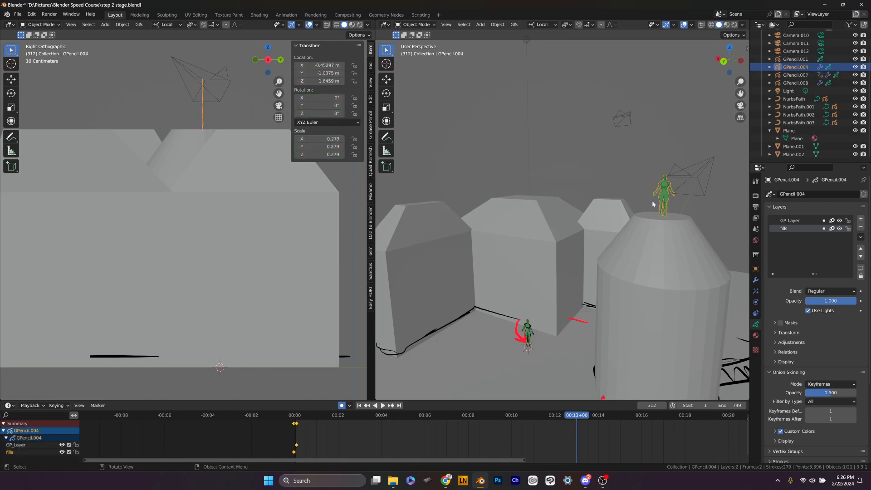
{"action": "middle_click_drag", "start_coordinate": [652, 200], "coordinate": [569, 189]}
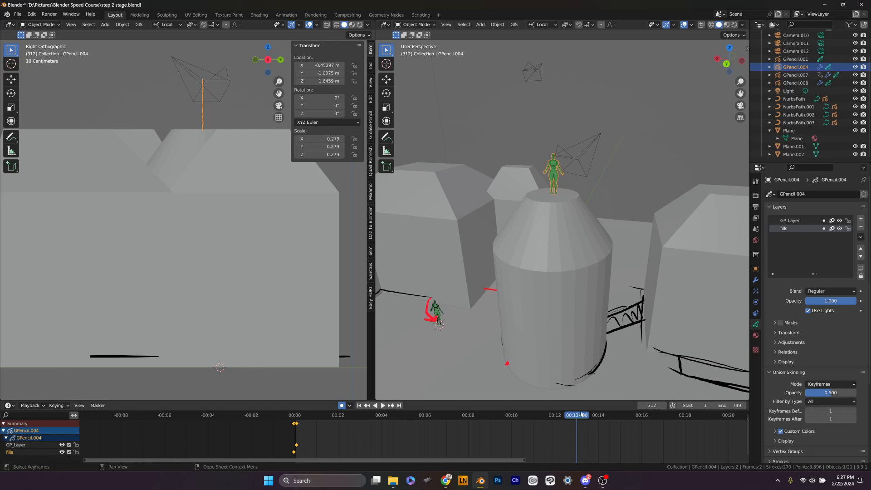
{"action": "left_click_drag", "start_coordinate": [581, 413], "coordinate": [203, 424]}
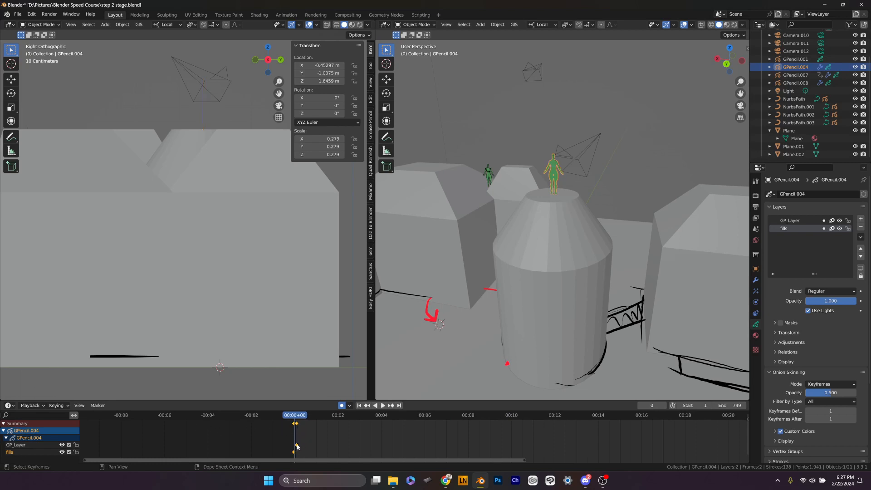
Move the tower figure's GP_Layer keyframe so it lines up with the fills keyframe at the start of the timeline
{"action": "left_click_drag", "start_coordinate": [296, 423], "coordinate": [310, 428]}
{"action": "key", "text": "ctrl+z"}
{"action": "left_click", "coordinate": [299, 425]}
{"action": "left_click_drag", "start_coordinate": [298, 426], "coordinate": [293, 423]}
{"action": "key", "text": "Home"}
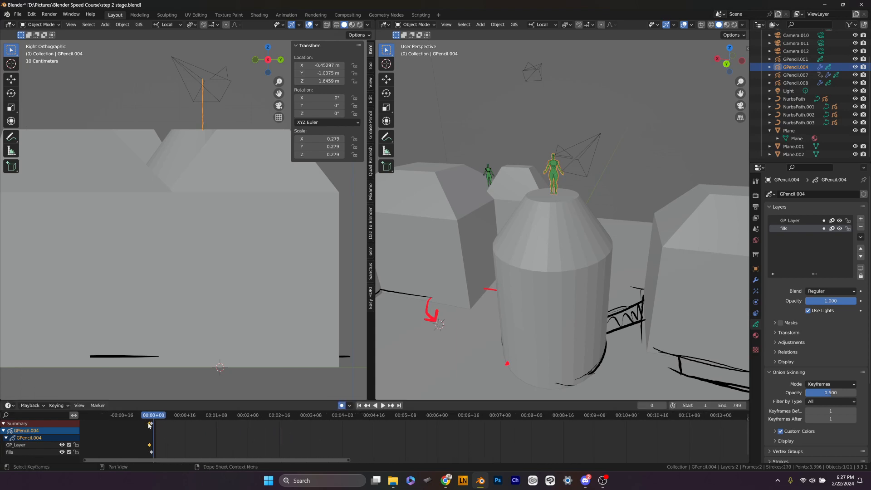
{"action": "left_click_drag", "start_coordinate": [150, 424], "coordinate": [151, 426]}
{"action": "scroll", "coordinate": [184, 451], "scroll_direction": "down", "scroll_amount": 3}
{"action": "middle_click_drag", "start_coordinate": [184, 451], "coordinate": [303, 460]}
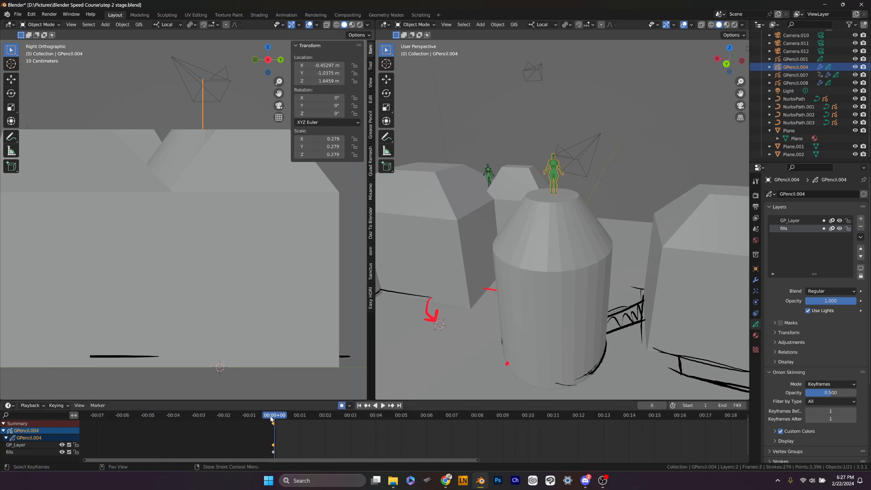
Insert a Location keyframe for the tower figure at frame 0 and collapse its channels in the timeline
{"action": "left_click_drag", "start_coordinate": [274, 423], "coordinate": [274, 424]}
{"action": "scroll", "coordinate": [247, 437], "scroll_direction": "down", "scroll_amount": 2}
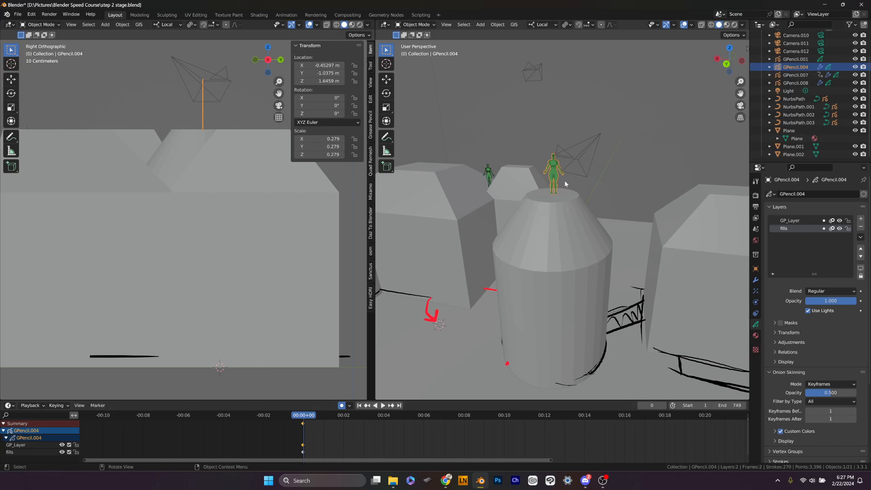
{"action": "key", "text": "i"}
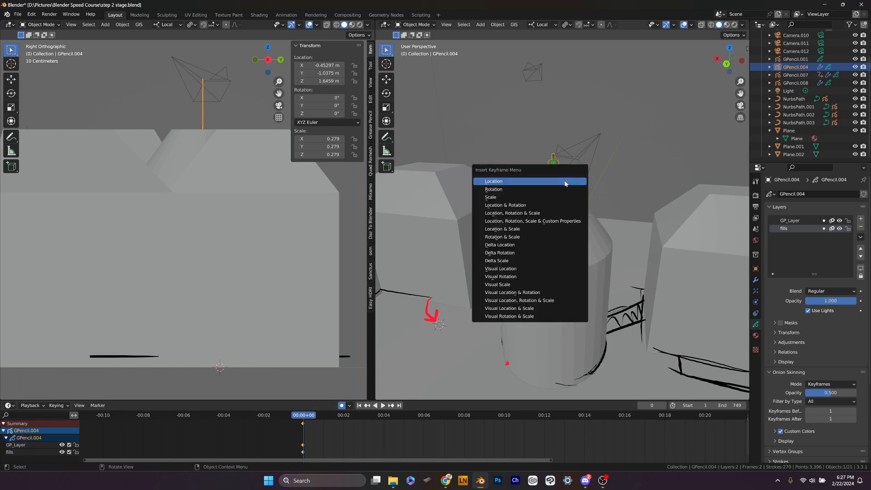
{"action": "left_click", "coordinate": [564, 181]}
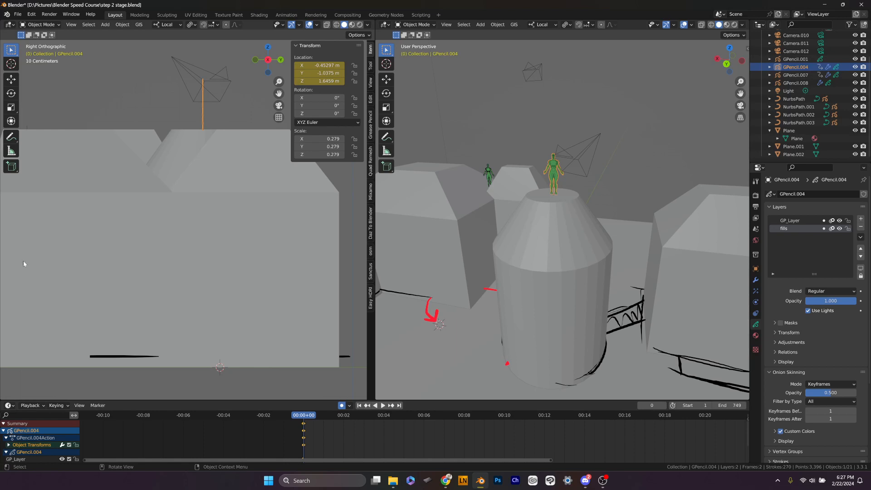
{"action": "left_click", "coordinate": [3, 430]}
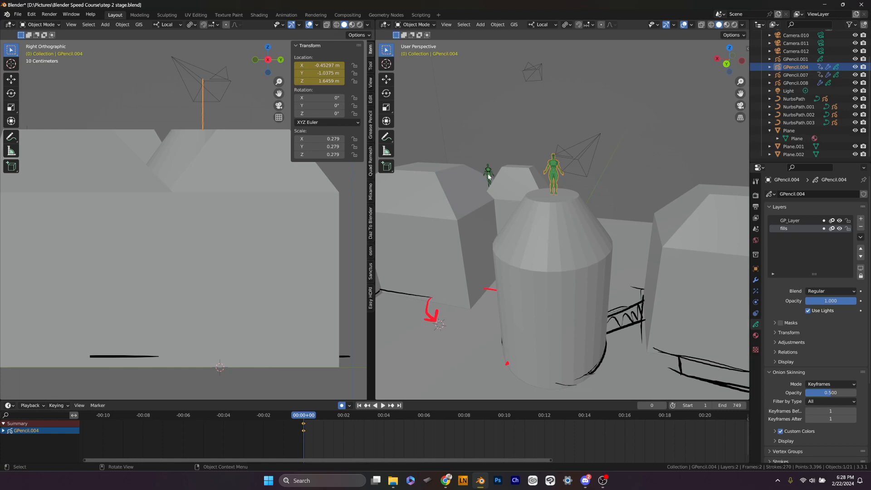
Select the figure on the far roof to compare its jump keyframes and move to frame 310
{"action": "scroll", "coordinate": [588, 448], "scroll_direction": "down", "scroll_amount": 4}
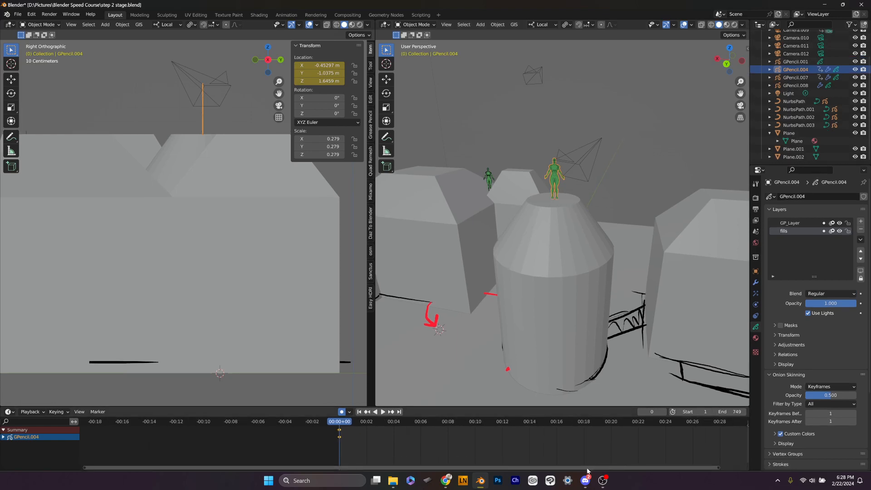
{"action": "left_click", "coordinate": [489, 177]}
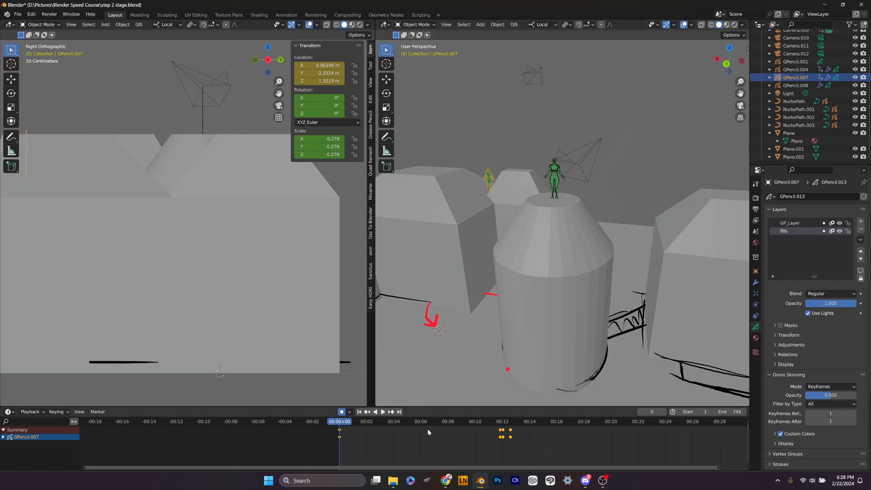
{"action": "left_click_drag", "start_coordinate": [331, 422], "coordinate": [515, 436]}
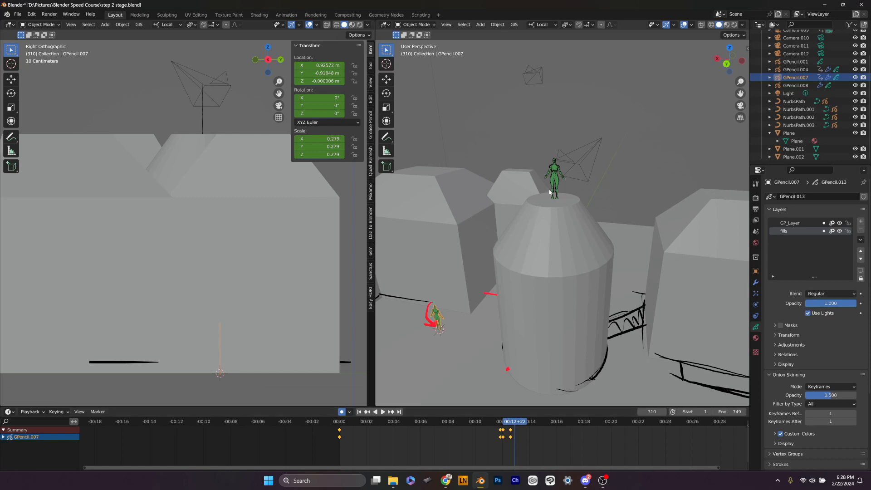
Reselect the tower figure, switch to top view and place the 3D cursor on the ground beside the tower's base
{"action": "left_click", "coordinate": [554, 172]}
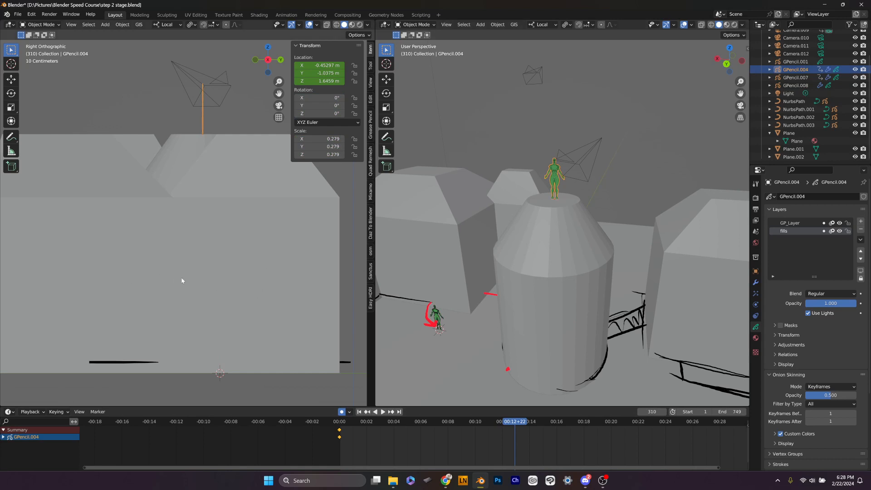
{"action": "key", "text": "KP_7"}
{"action": "scroll", "coordinate": [245, 299], "scroll_direction": "down", "scroll_amount": 5}
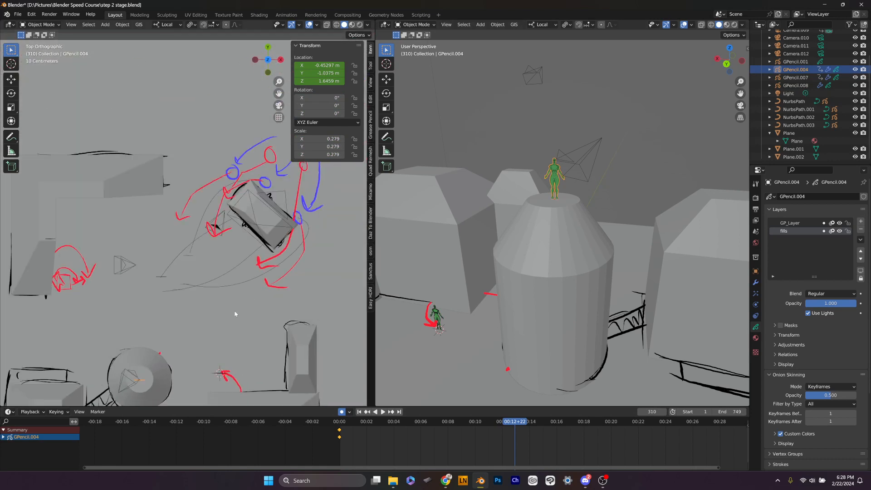
{"action": "mouse_move", "coordinate": [239, 311]}
{"action": "middle_mouse_down", "text": "shift"}
{"action": "mouse_move", "coordinate": [225, 239]}
{"action": "mouse_move", "coordinate": [189, 270]}
{"action": "middle_mouse_up", "text": "shift"}
{"action": "scroll", "coordinate": [125, 336], "scroll_direction": "up", "scroll_amount": 3}
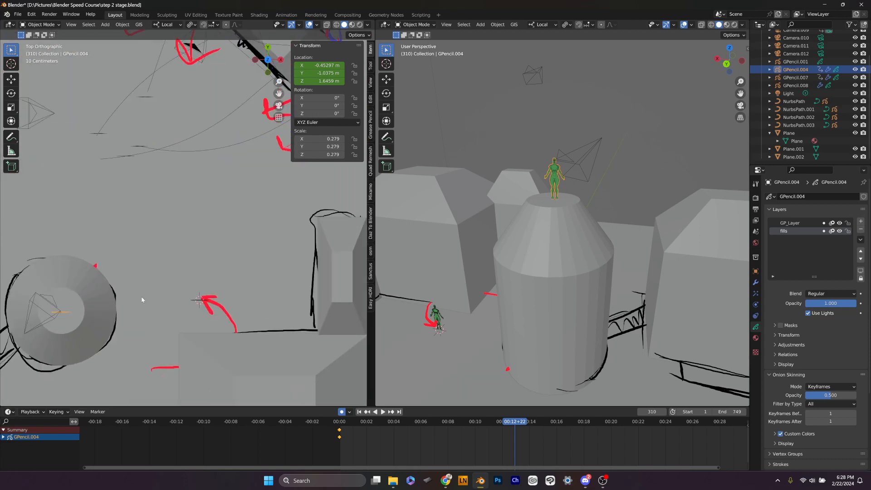
{"action": "mouse_move", "coordinate": [101, 272]}
{"action": "middle_mouse_down", "text": "shift"}
{"action": "mouse_move", "coordinate": [158, 315]}
{"action": "mouse_move", "coordinate": [216, 315]}
{"action": "middle_mouse_up", "text": "shift"}
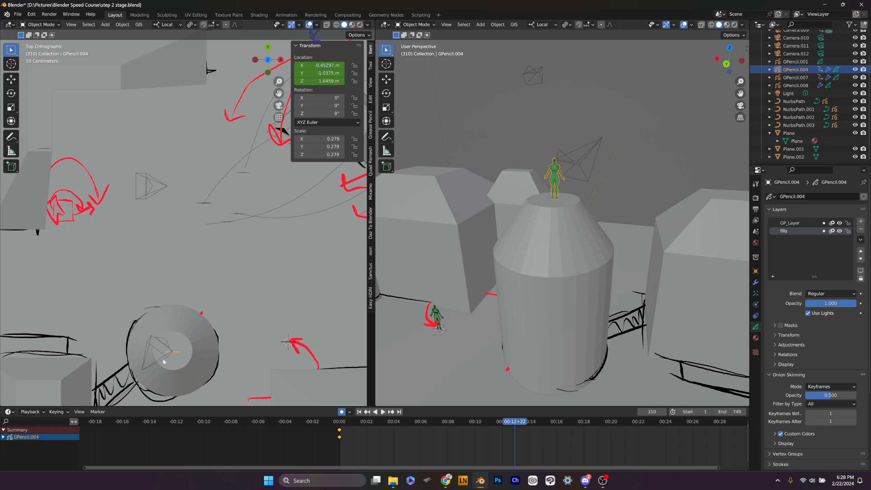
{"action": "right_click", "coordinate": [192, 295], "text": "shift"}
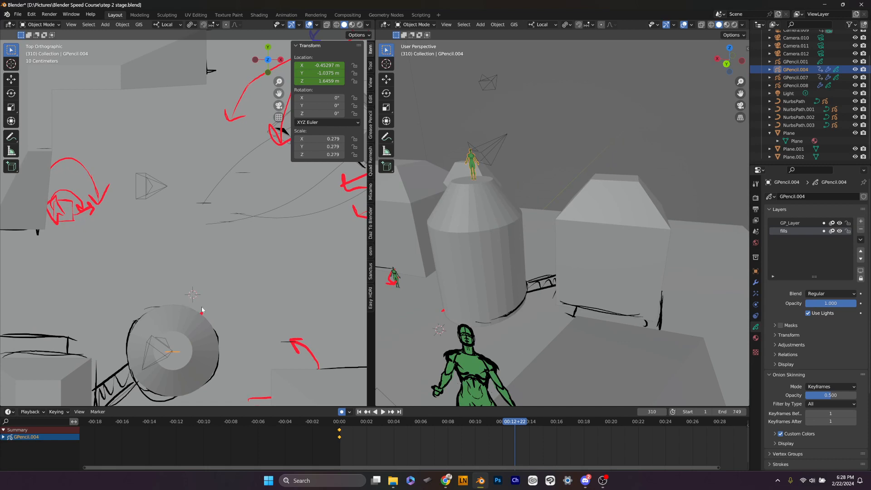
Reposition the 3D cursor on the ground near the red mark at the cylindrical tower's base, checking its placement in perspective
{"action": "scroll", "coordinate": [504, 355], "scroll_direction": "up", "scroll_amount": 3}
{"action": "middle_click_drag", "start_coordinate": [505, 355], "coordinate": [542, 350]}
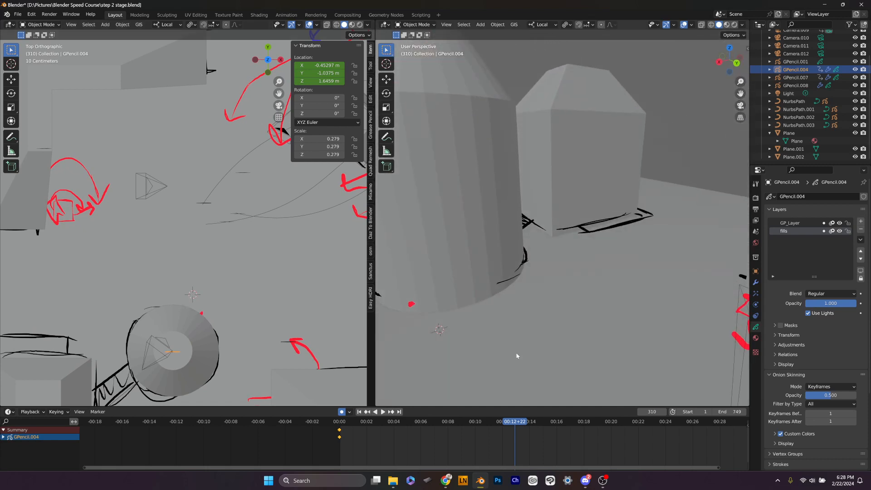
{"action": "scroll", "coordinate": [494, 351], "scroll_direction": "down", "scroll_amount": 1}
{"action": "scroll", "coordinate": [492, 352], "scroll_direction": "down", "scroll_amount": 4}
{"action": "middle_click_drag", "start_coordinate": [456, 338], "coordinate": [456, 354]}
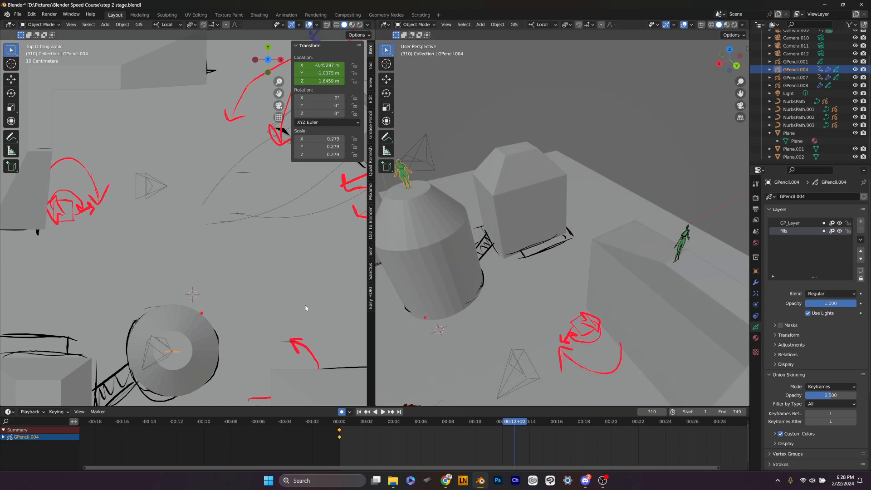
{"action": "right_click", "coordinate": [208, 284], "text": "shift"}
{"action": "middle_click_drag", "start_coordinate": [548, 354], "coordinate": [415, 349]}
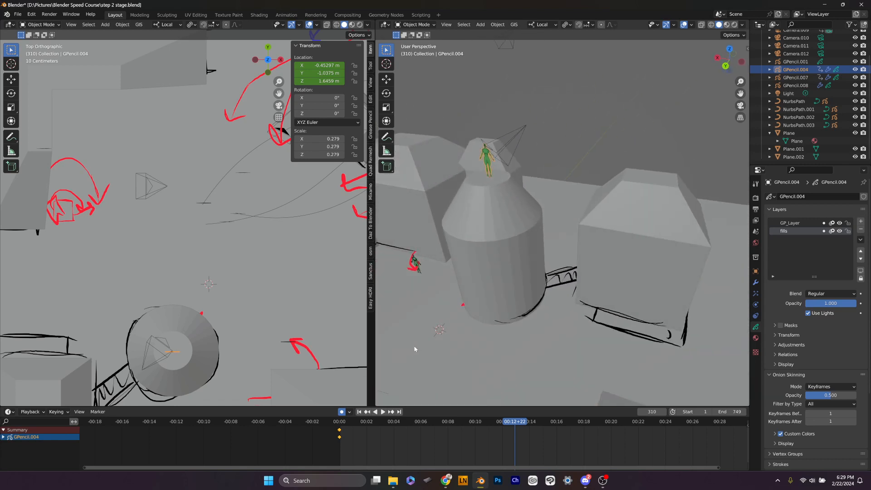
{"action": "right_click", "coordinate": [455, 322], "text": "shift"}
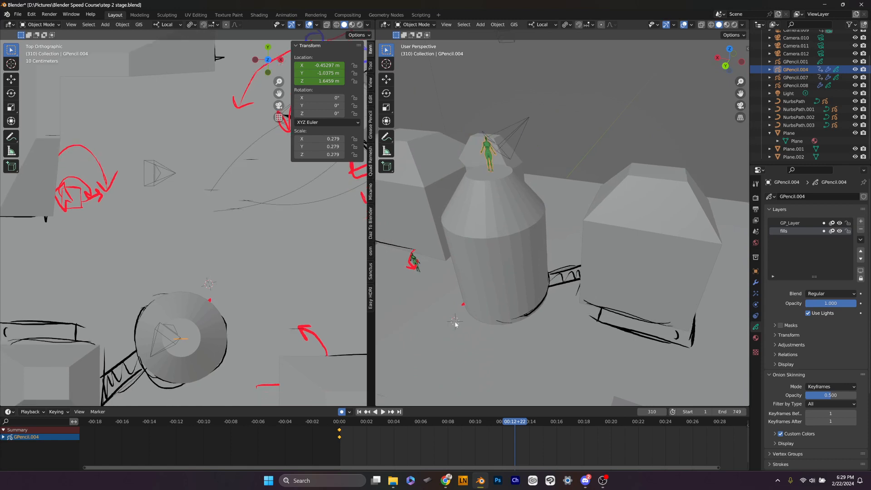
Snap the tower figure to the 3D cursor on the ground at frame 310 to keyframe its landing
{"action": "middle_click_drag", "start_coordinate": [456, 324], "coordinate": [454, 337]}
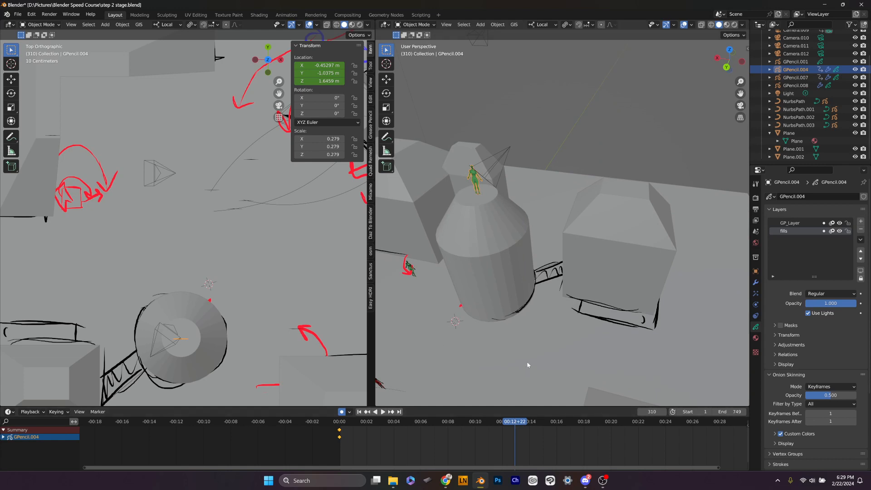
{"action": "key", "text": "shift+s"}
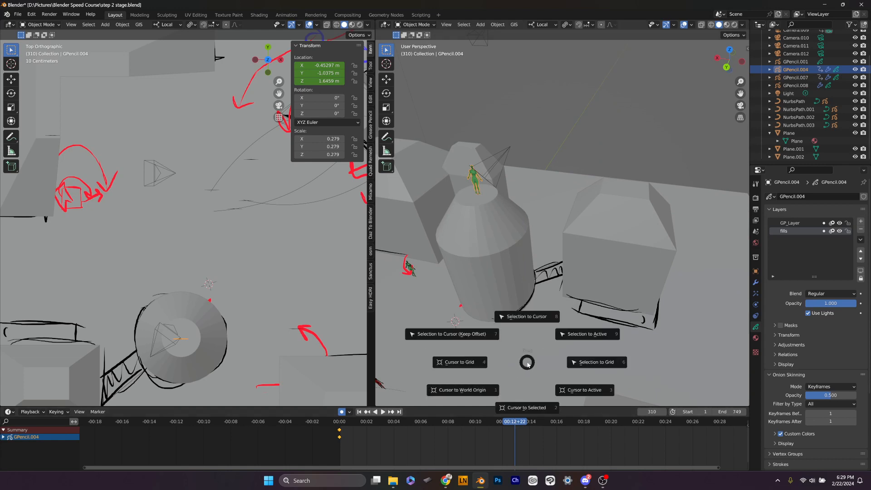
{"action": "left_click", "coordinate": [526, 317]}
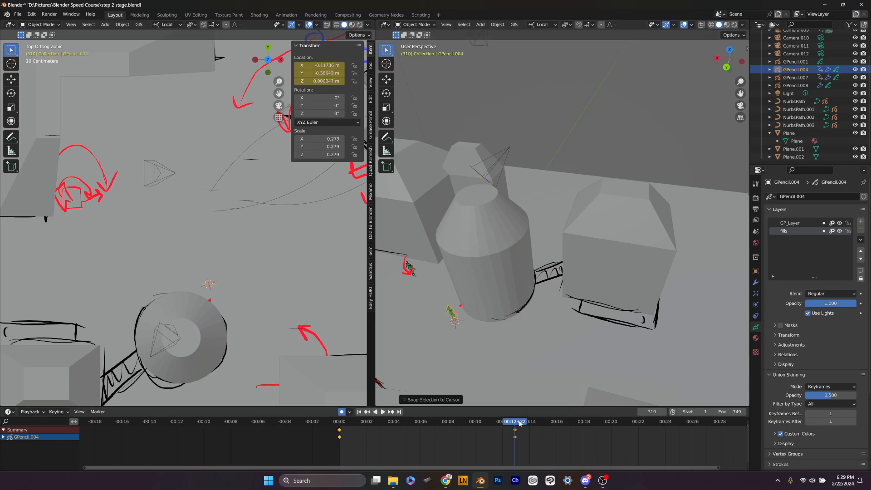
Duplicate the tower figure's starting keyframes to about frame 294 so it holds its pose on the tower until the jump
{"action": "mouse_move", "coordinate": [519, 422]}
{"action": "left_mouse_down"}
{"action": "mouse_move", "coordinate": [328, 421]}
{"action": "mouse_move", "coordinate": [524, 437]}
{"action": "mouse_move", "coordinate": [515, 441]}
{"action": "mouse_move", "coordinate": [522, 423]}
{"action": "mouse_move", "coordinate": [485, 427]}
{"action": "mouse_move", "coordinate": [515, 429]}
{"action": "mouse_move", "coordinate": [502, 431]}
{"action": "left_mouse_up"}
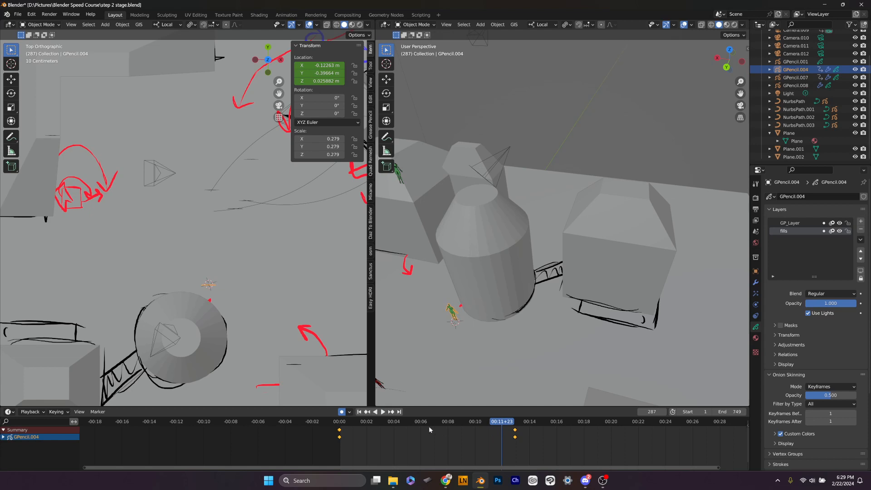
{"action": "left_click", "coordinate": [343, 431]}
{"action": "left_click_drag", "start_coordinate": [356, 422], "coordinate": [332, 426]}
{"action": "left_click", "coordinate": [340, 431]}
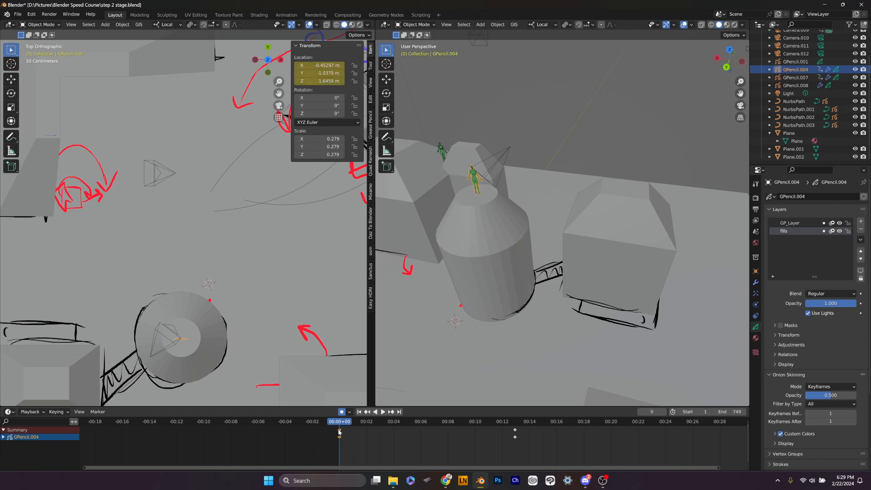
{"action": "left_click", "coordinate": [350, 433]}
{"action": "left_click", "coordinate": [338, 429]}
{"action": "left_click_drag", "start_coordinate": [339, 423], "coordinate": [506, 425]}
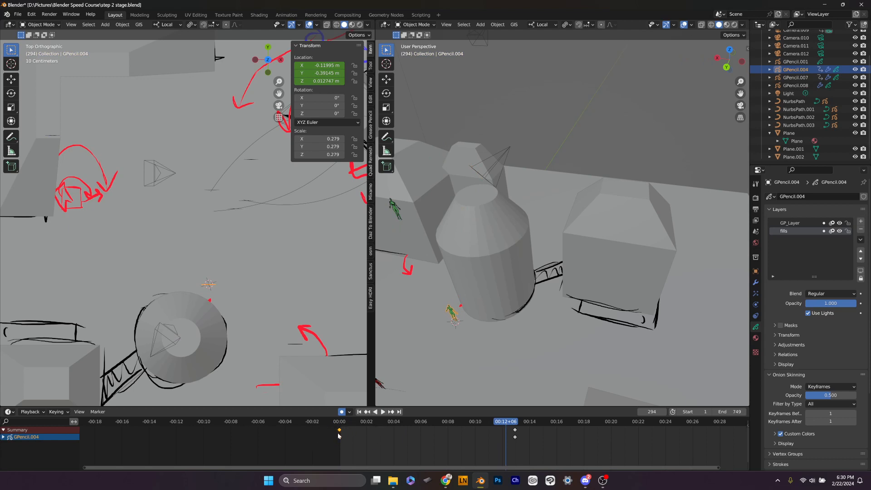
{"action": "key", "text": "shift+d"}
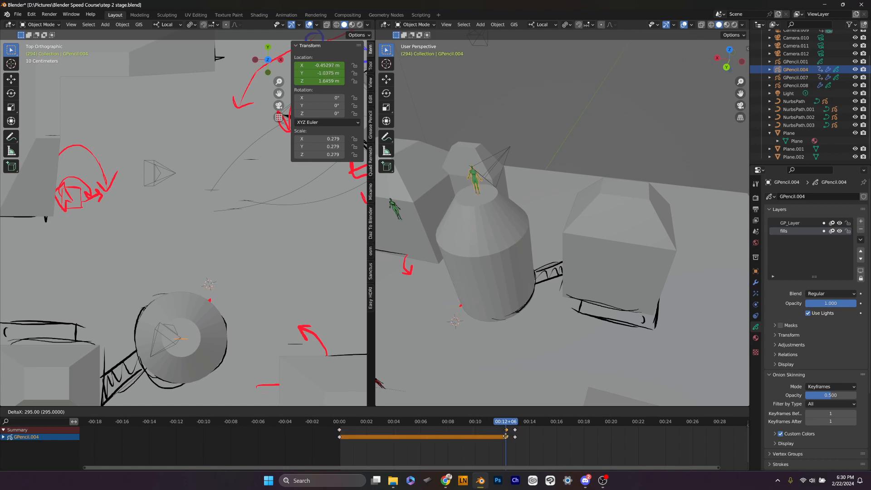
{"action": "left_click", "coordinate": [505, 436]}
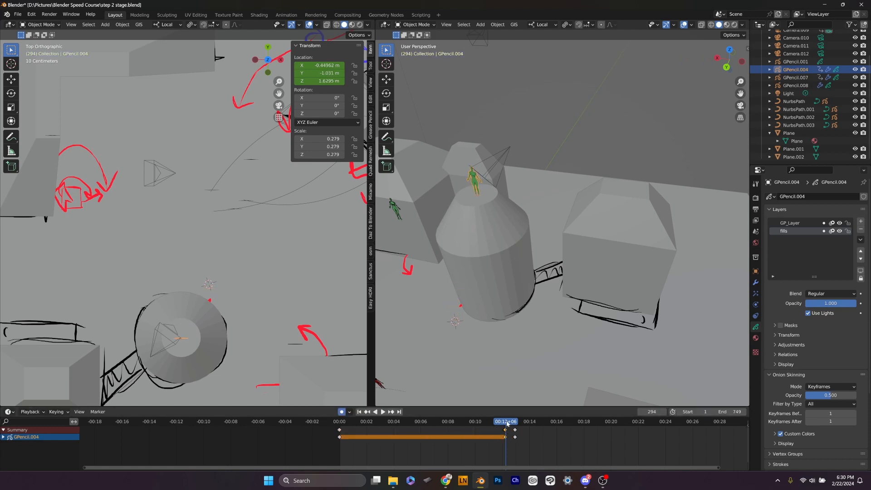
Move the duplicated hold keyframes to frame 300 and check the figure's expanded channels in the timeline
{"action": "left_click", "coordinate": [501, 422]}
{"action": "left_click_drag", "start_coordinate": [500, 422], "coordinate": [510, 431]}
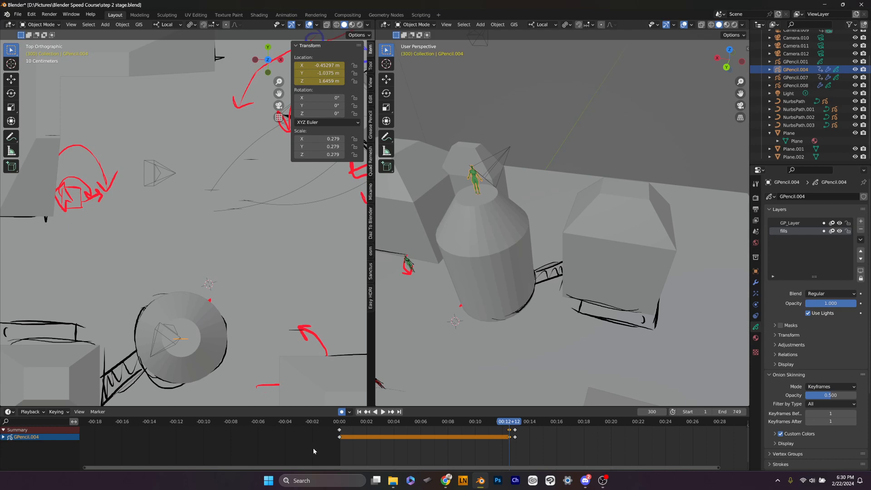
{"action": "left_click", "coordinate": [3, 436]}
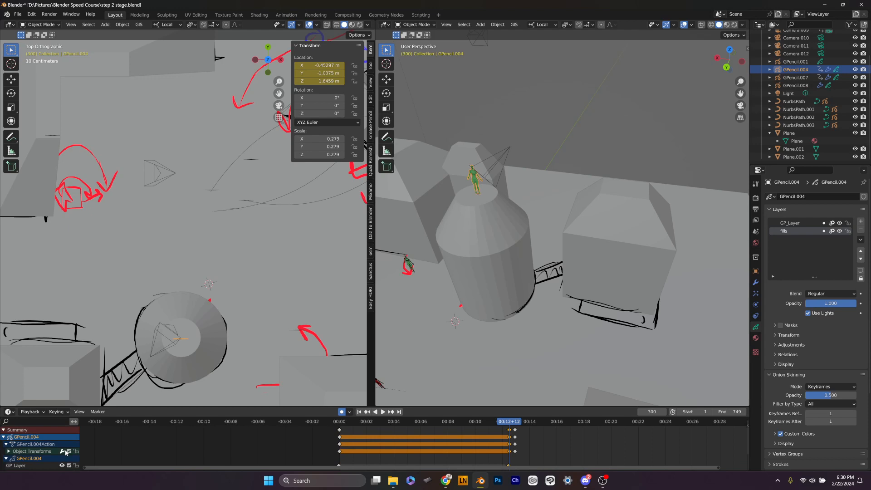
{"action": "left_click", "coordinate": [3, 437]}
Play and scrub the animation around frame 297 to review the timing of the tower figure's jump
{"action": "key", "text": "space"}
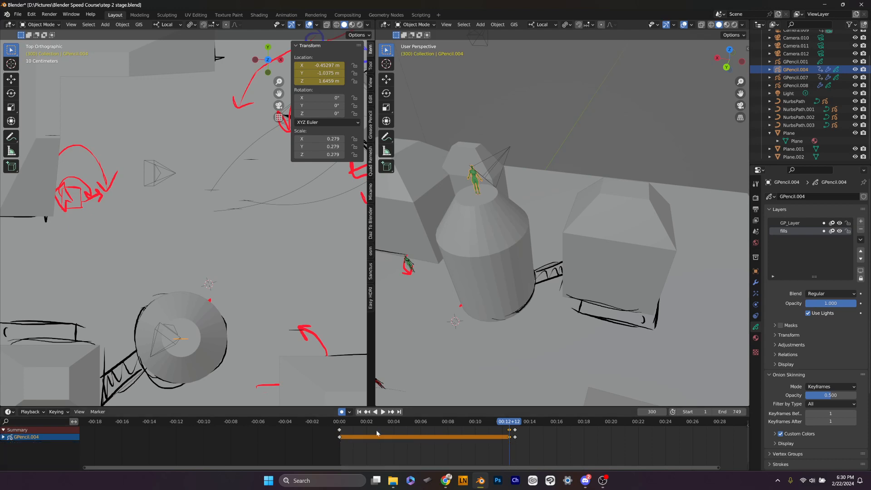
{"action": "left_click", "coordinate": [483, 422]}
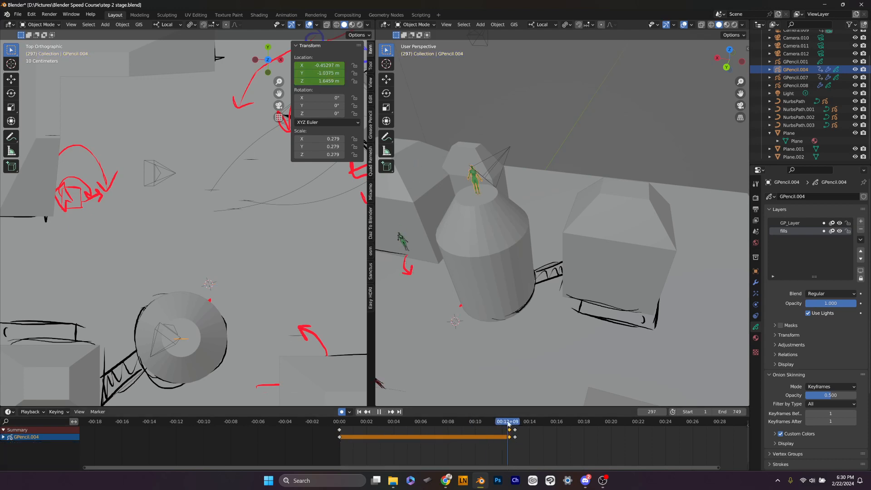
{"action": "key", "text": "space"}
Delete the extra duplicated keyframe just before frame 300 and select the remaining hold keyframe
{"action": "scroll", "coordinate": [510, 432], "scroll_direction": "up", "scroll_amount": 3}
{"action": "scroll", "coordinate": [510, 432], "scroll_direction": "up", "scroll_amount": 2}
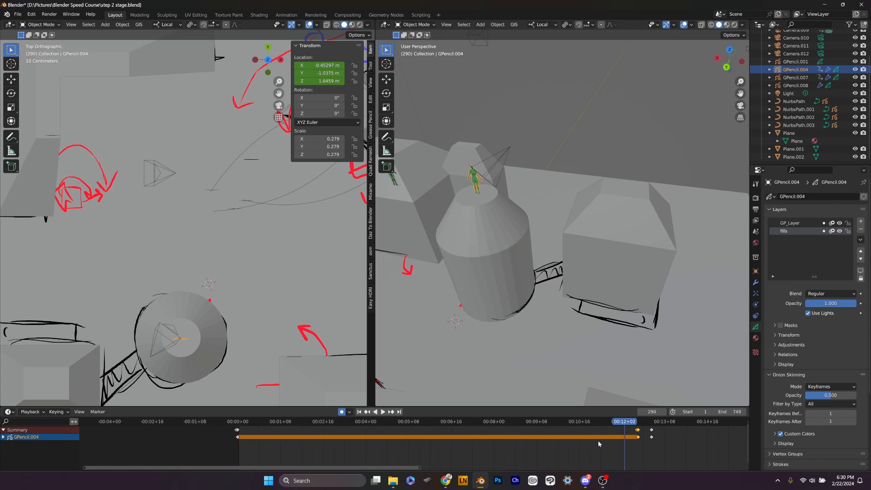
{"action": "left_click", "coordinate": [636, 432]}
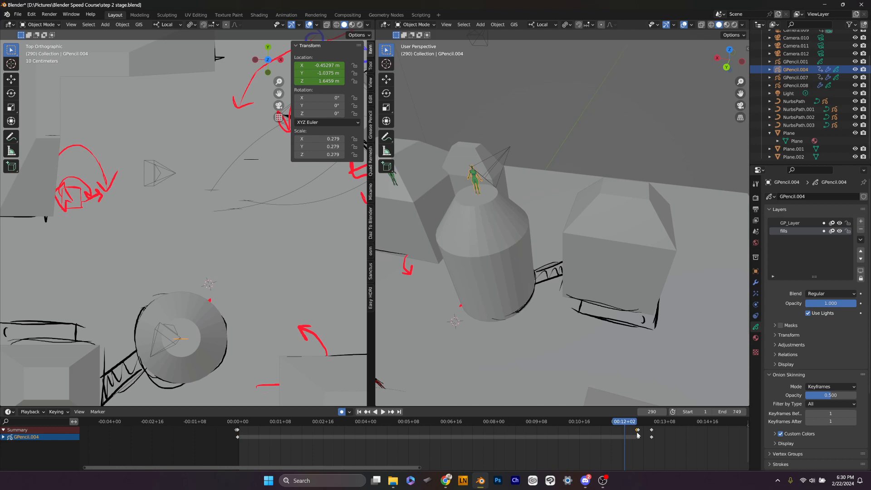
{"action": "key", "text": "x"}
{"action": "left_click", "coordinate": [636, 432]}
{"action": "left_click", "coordinate": [639, 433]}
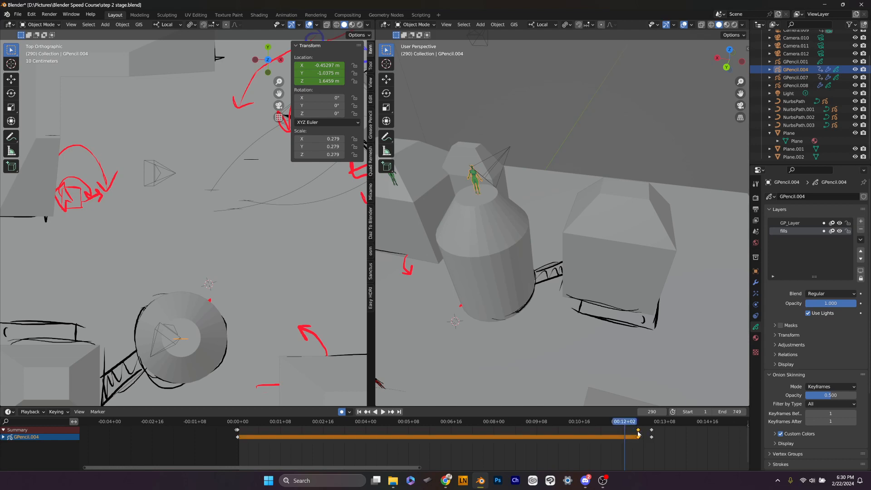
Play and scrub the moments before the tower figure's jump, stop at frame 300 and examine the tower from above
{"action": "scroll", "coordinate": [602, 433], "scroll_direction": "down", "scroll_amount": 2}
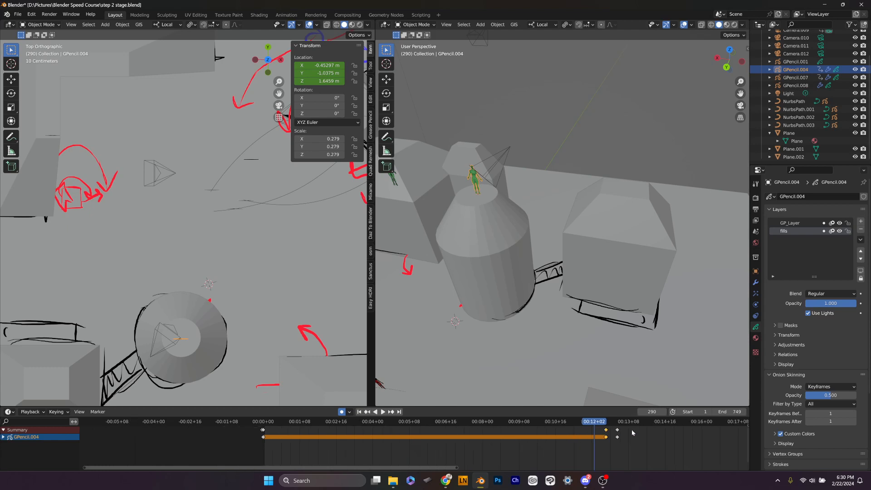
{"action": "mouse_move", "coordinate": [599, 424]}
{"action": "left_mouse_down"}
{"action": "mouse_move", "coordinate": [617, 425]}
{"action": "mouse_move", "coordinate": [604, 429]}
{"action": "left_mouse_up"}
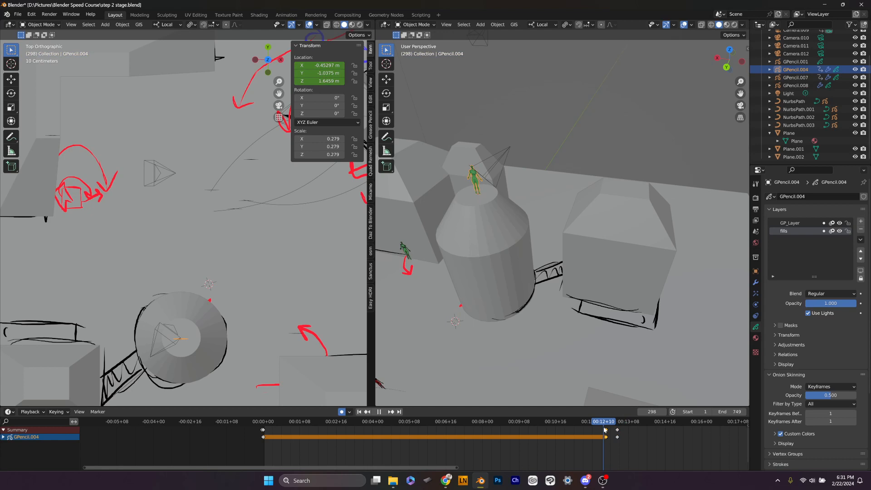
{"action": "mouse_move", "coordinate": [604, 429]}
{"action": "left_mouse_down"}
{"action": "mouse_move", "coordinate": [264, 426]}
{"action": "mouse_move", "coordinate": [640, 432]}
{"action": "mouse_move", "coordinate": [238, 423]}
{"action": "mouse_move", "coordinate": [617, 424]}
{"action": "mouse_move", "coordinate": [605, 426]}
{"action": "left_mouse_up"}
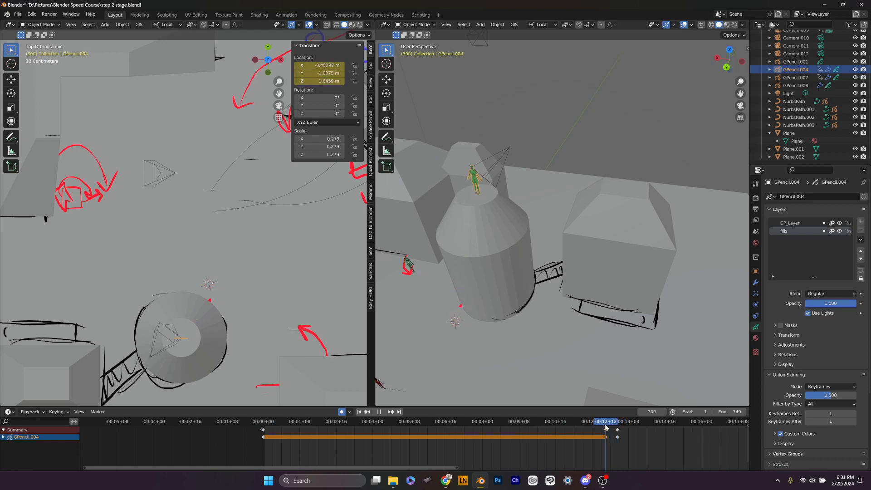
{"action": "left_click_drag", "start_coordinate": [606, 426], "coordinate": [605, 426]}
{"action": "middle_click_drag", "start_coordinate": [224, 283], "coordinate": [286, 219], "text": "shift"}
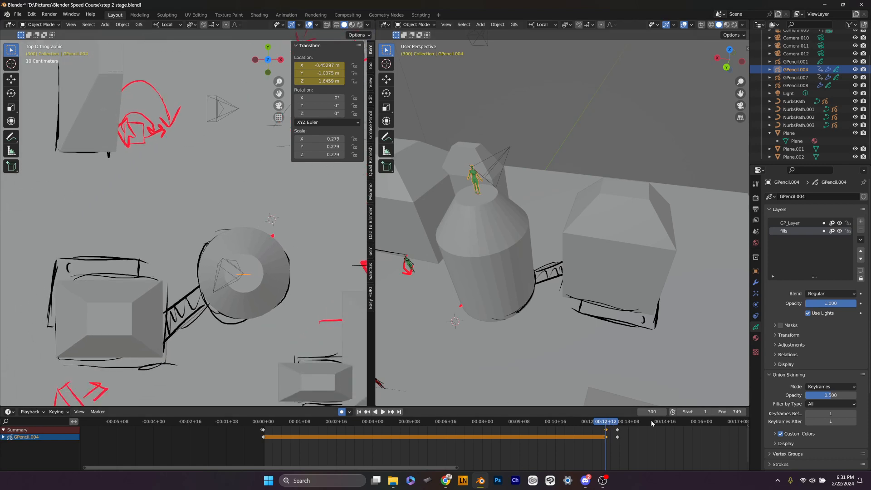
At frame 293, place the 3D cursor near the edge of the tower's top and snap the selected figure to it
{"action": "left_click", "coordinate": [602, 422]}
{"action": "left_click_drag", "start_coordinate": [601, 423], "coordinate": [597, 424]}
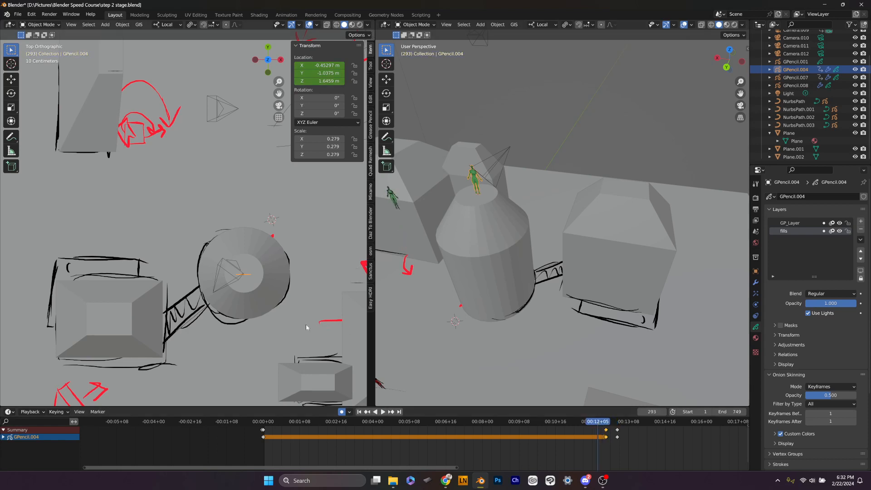
{"action": "right_click", "coordinate": [240, 290], "text": "shift"}
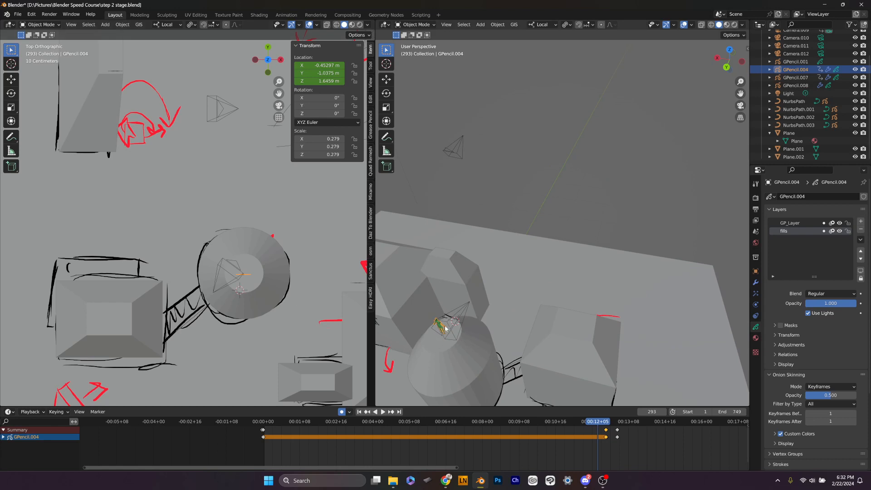
{"action": "key", "text": "shift+s"}
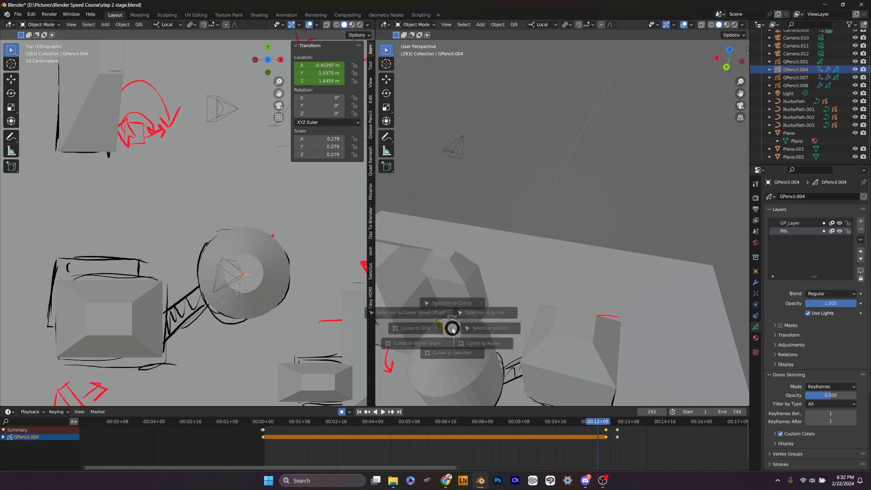
{"action": "left_click", "coordinate": [453, 285]}
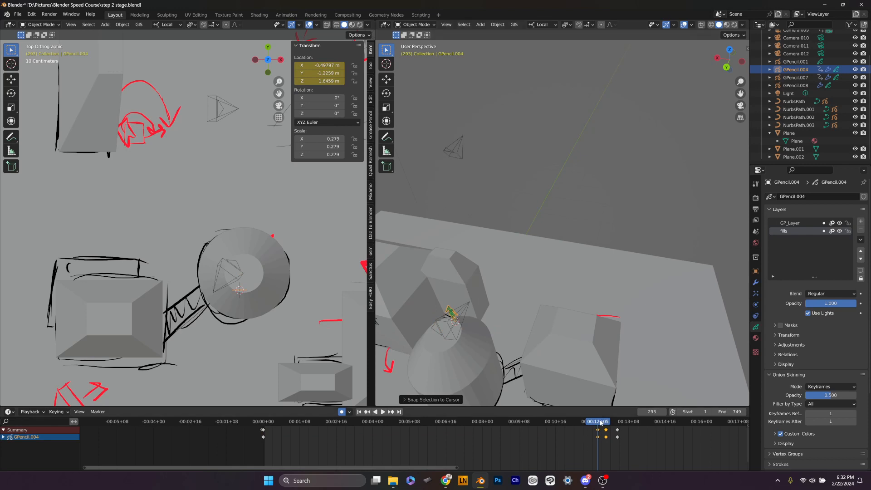
Play and scrub the animation around frame 293 to review the tower figure's new position before the jump
{"action": "key", "text": "space"}
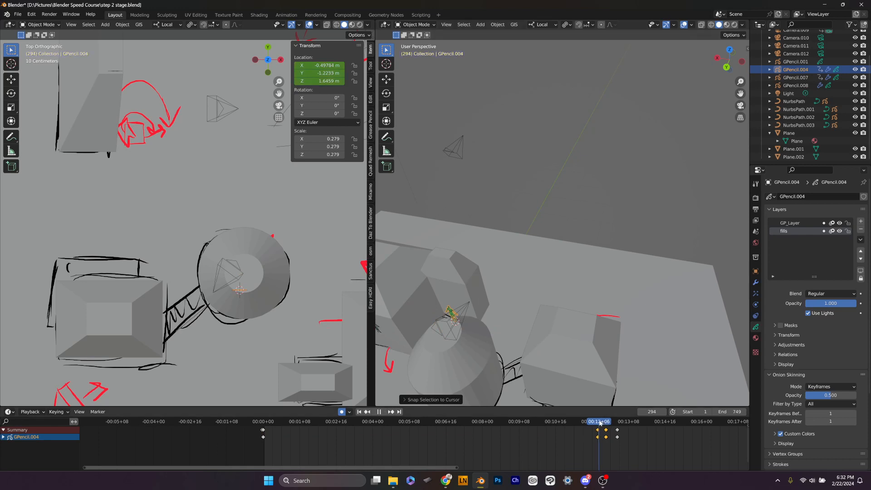
{"action": "mouse_move", "coordinate": [606, 421]}
{"action": "left_mouse_down"}
{"action": "mouse_move", "coordinate": [617, 423]}
{"action": "mouse_move", "coordinate": [598, 423]}
{"action": "left_mouse_up"}
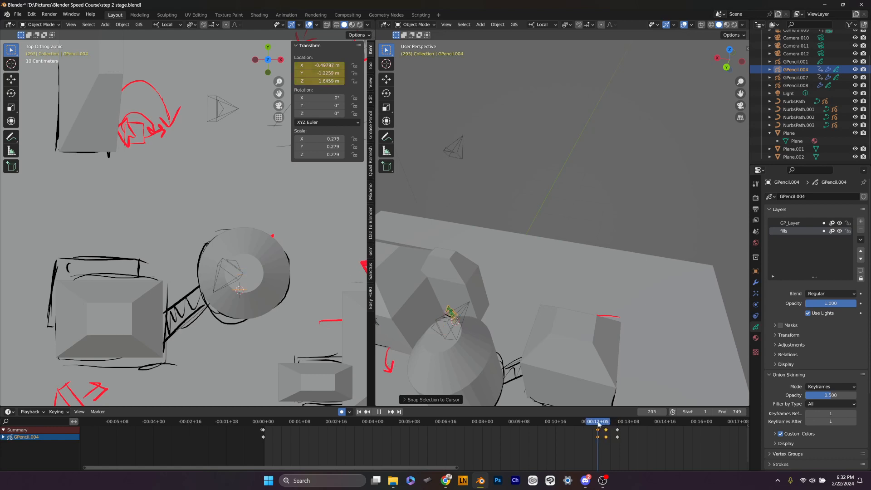
{"action": "middle_click_drag", "start_coordinate": [472, 350], "coordinate": [591, 257], "text": "shift"}
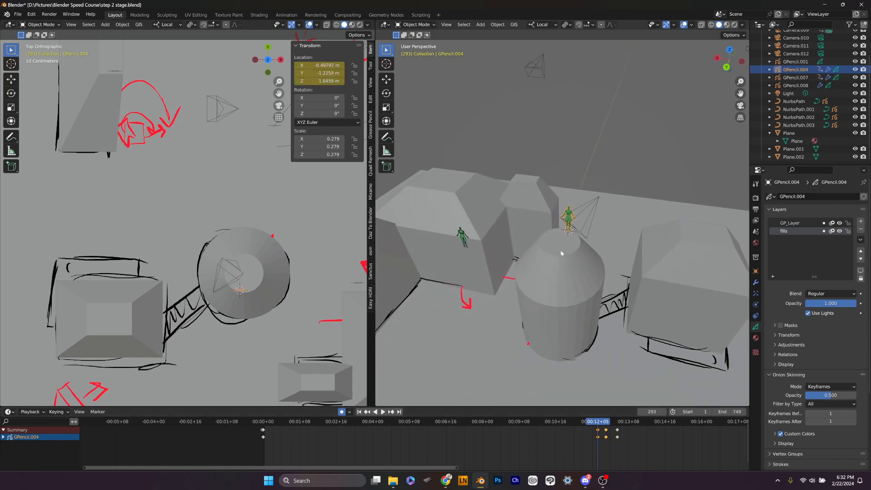
{"action": "scroll", "coordinate": [270, 292], "scroll_direction": "up", "scroll_amount": 5}
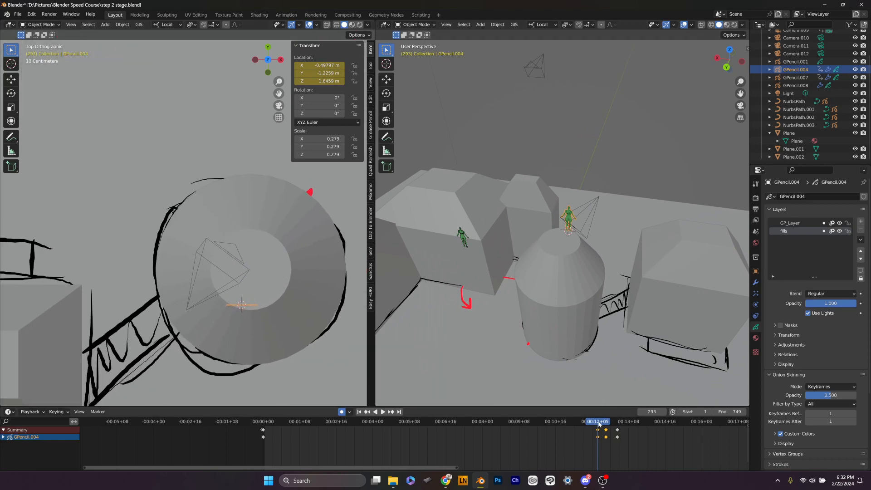
{"action": "key", "text": "space"}
{"action": "mouse_move", "coordinate": [598, 422]}
{"action": "left_mouse_down"}
{"action": "mouse_move", "coordinate": [616, 424]}
{"action": "mouse_move", "coordinate": [597, 423]}
{"action": "left_mouse_up"}
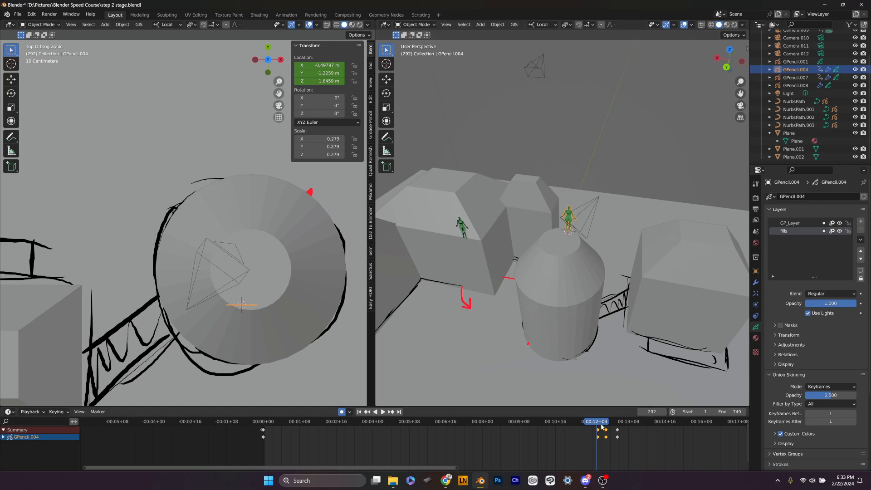
{"action": "key", "text": "space"}
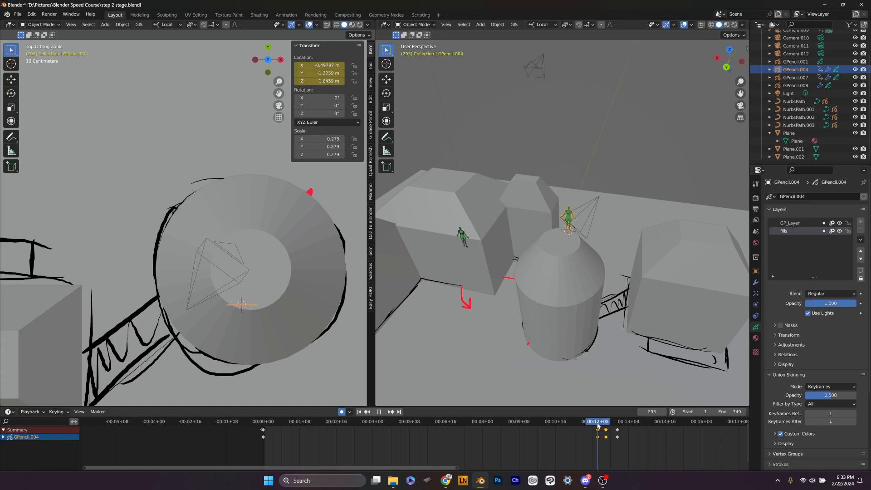
{"action": "key", "text": "space"}
Examine the tower figure up close from feet to head and from several angles
{"action": "middle_click_drag", "start_coordinate": [633, 292], "coordinate": [609, 321]}
{"action": "scroll", "coordinate": [590, 321], "scroll_direction": "up", "scroll_amount": 8}
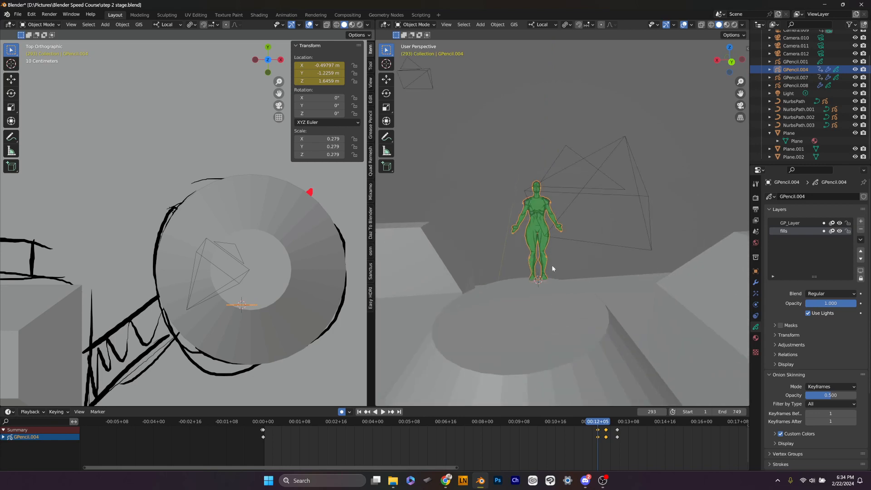
{"action": "scroll", "coordinate": [552, 266], "scroll_direction": "up", "scroll_amount": 7}
{"action": "scroll", "coordinate": [549, 226], "scroll_direction": "down", "scroll_amount": 2}
{"action": "middle_click_drag", "start_coordinate": [549, 226], "coordinate": [567, 382], "text": "shift"}
{"action": "scroll", "coordinate": [535, 331], "scroll_direction": "down", "scroll_amount": 10}
{"action": "scroll", "coordinate": [598, 265], "scroll_direction": "up", "scroll_amount": 4}
{"action": "scroll", "coordinate": [607, 268], "scroll_direction": "up", "scroll_amount": 8}
{"action": "scroll", "coordinate": [530, 390], "scroll_direction": "up", "scroll_amount": 2}
{"action": "scroll", "coordinate": [521, 380], "scroll_direction": "down", "scroll_amount": 4}
{"action": "scroll", "coordinate": [554, 365], "scroll_direction": "up", "scroll_amount": 3}
{"action": "scroll", "coordinate": [567, 383], "scroll_direction": "down", "scroll_amount": 3}
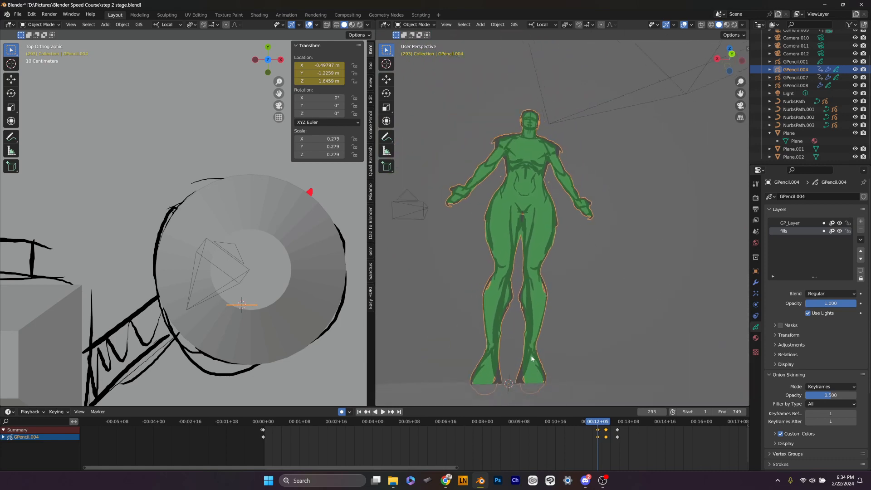
{"action": "middle_click_drag", "start_coordinate": [531, 359], "coordinate": [524, 393]}
{"action": "scroll", "coordinate": [524, 393], "scroll_direction": "up", "scroll_amount": 3}
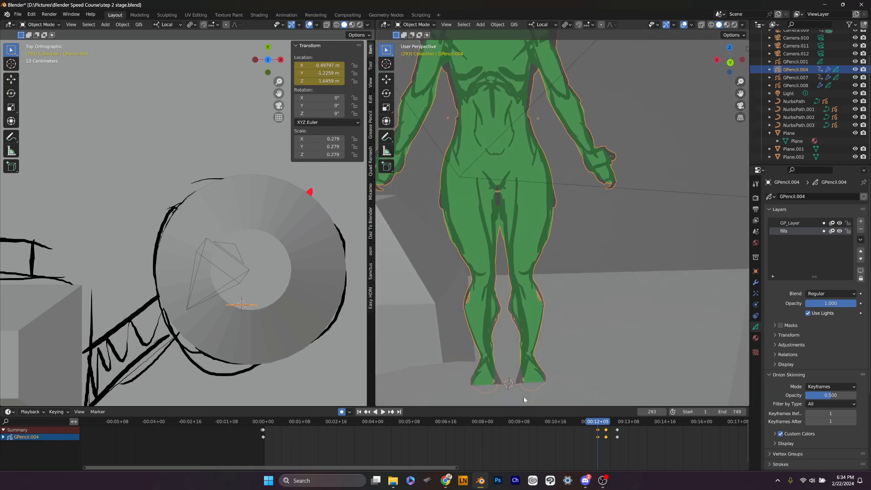
{"action": "scroll", "coordinate": [524, 396], "scroll_direction": "down", "scroll_amount": 3}
{"action": "scroll", "coordinate": [522, 389], "scroll_direction": "up", "scroll_amount": 3}
{"action": "scroll", "coordinate": [520, 389], "scroll_direction": "down", "scroll_amount": 3}
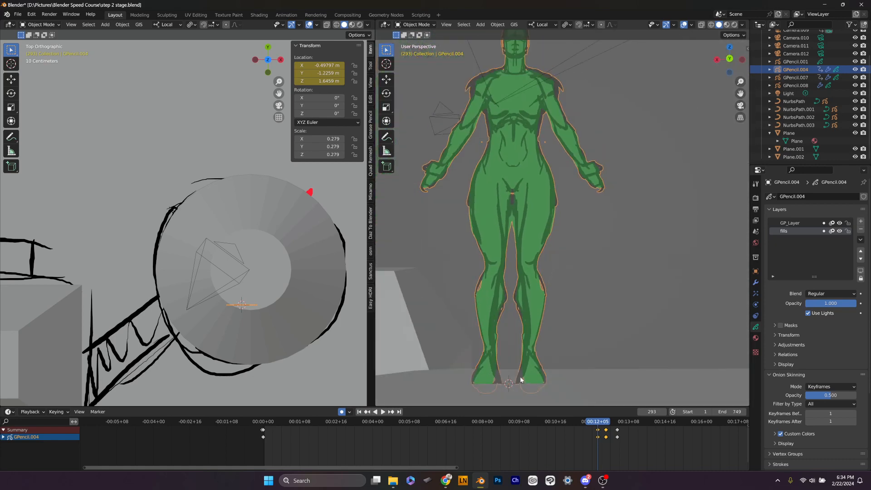
{"action": "middle_click_drag", "start_coordinate": [520, 380], "coordinate": [530, 224]}
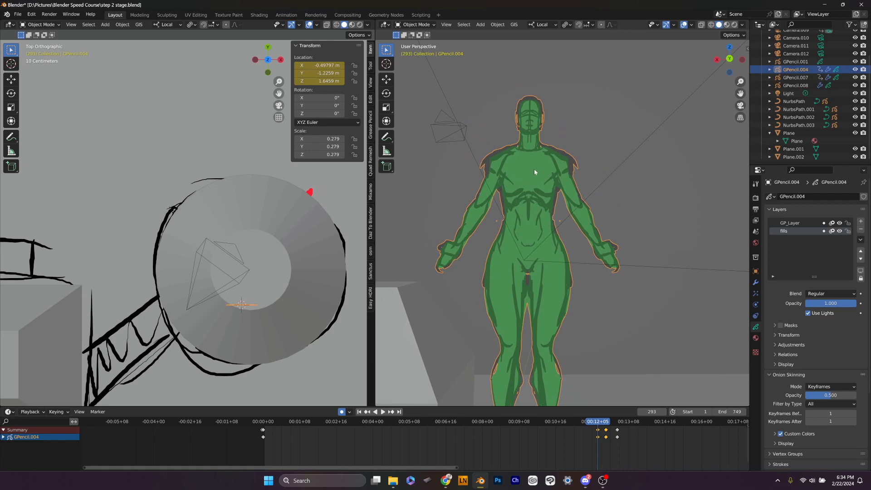
{"action": "scroll", "coordinate": [533, 163], "scroll_direction": "down", "scroll_amount": 2}
{"action": "middle_click_drag", "start_coordinate": [532, 157], "coordinate": [602, 195]}
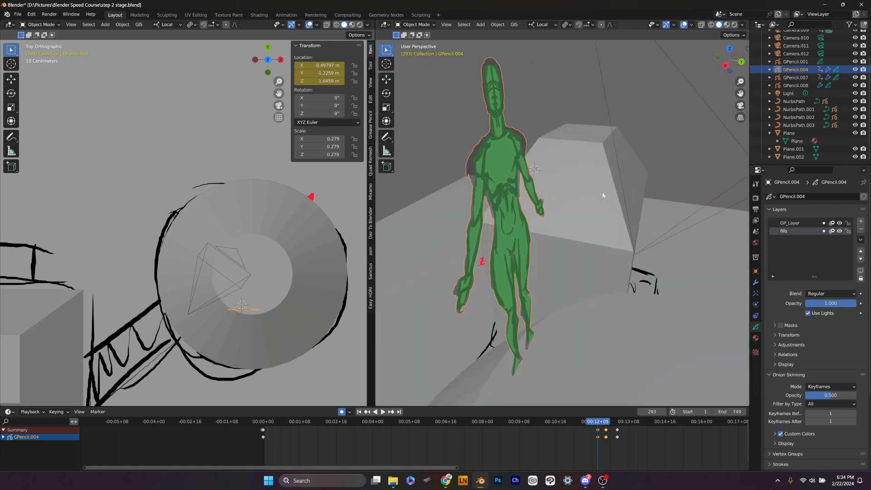
{"action": "middle_click_drag", "start_coordinate": [510, 159], "coordinate": [476, 196]}
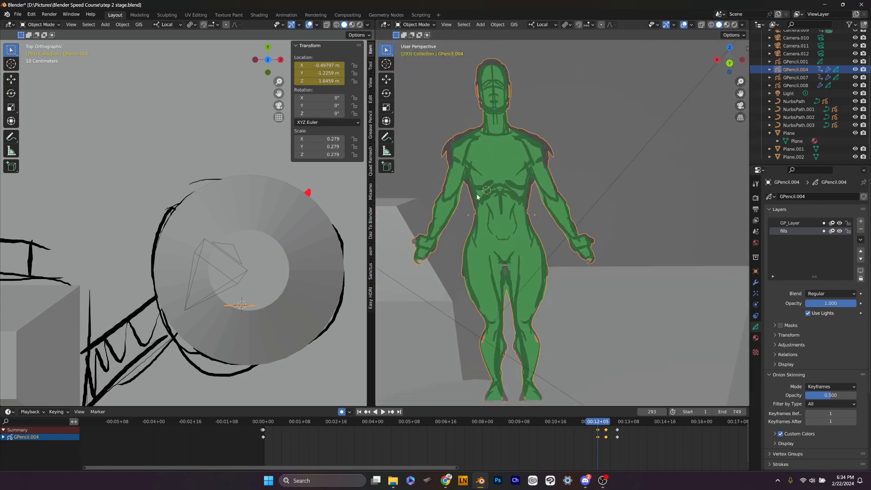
{"action": "middle_click_drag", "start_coordinate": [556, 148], "coordinate": [524, 151]}
{"action": "scroll", "coordinate": [527, 151], "scroll_direction": "down", "scroll_amount": 5}
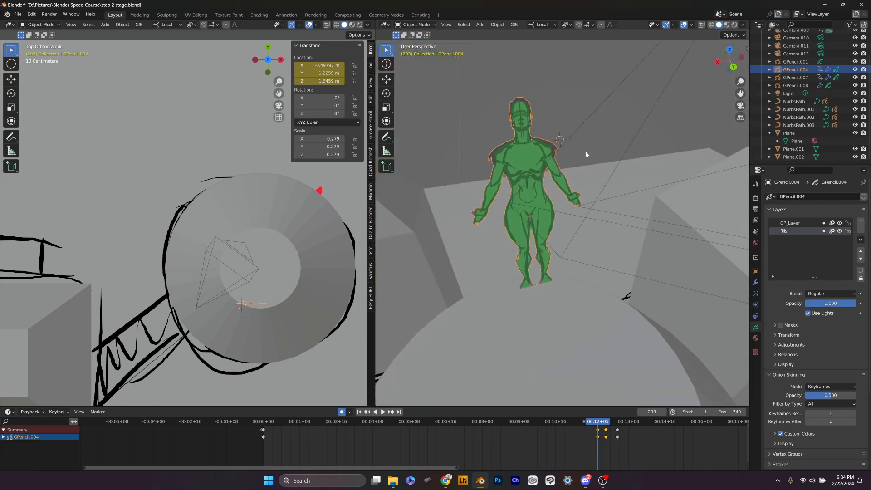
Place the 3D cursor at several points around the tower figure and compare how the view zooms toward each one
{"action": "right_click", "coordinate": [627, 127], "text": "shift"}
{"action": "middle_click_drag", "start_coordinate": [627, 126], "coordinate": [653, 140]}
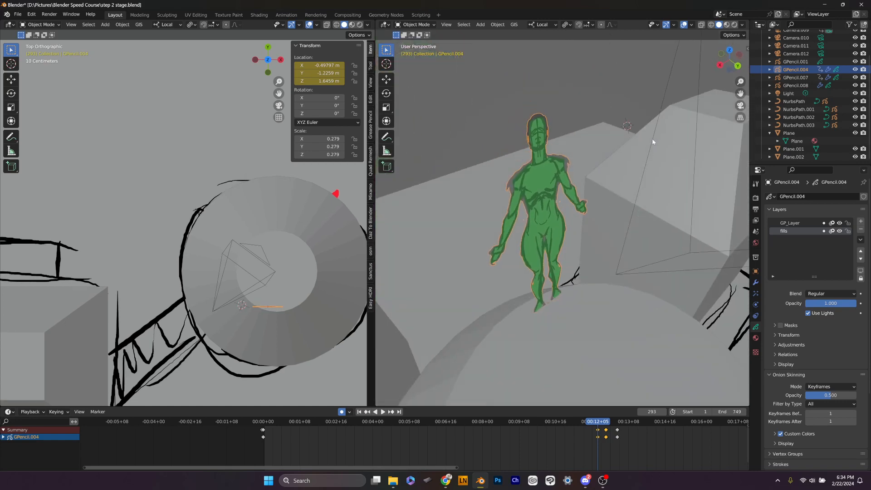
{"action": "right_click", "coordinate": [652, 140], "text": "shift"}
{"action": "scroll", "coordinate": [652, 140], "scroll_direction": "up", "scroll_amount": 4}
{"action": "scroll", "coordinate": [471, 273], "scroll_direction": "down", "scroll_amount": 5}
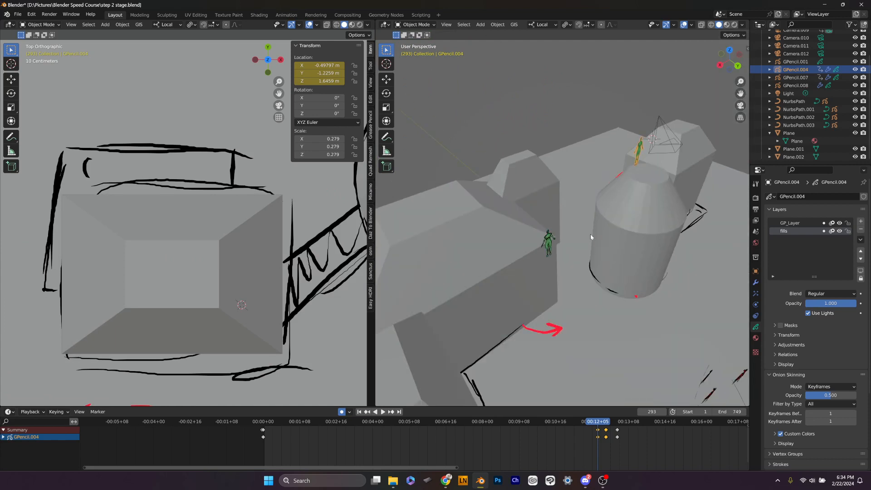
{"action": "scroll", "coordinate": [629, 206], "scroll_direction": "up", "scroll_amount": 3}
{"action": "right_click", "coordinate": [625, 147], "text": "shift"}
{"action": "scroll", "coordinate": [626, 147], "scroll_direction": "up", "scroll_amount": 4}
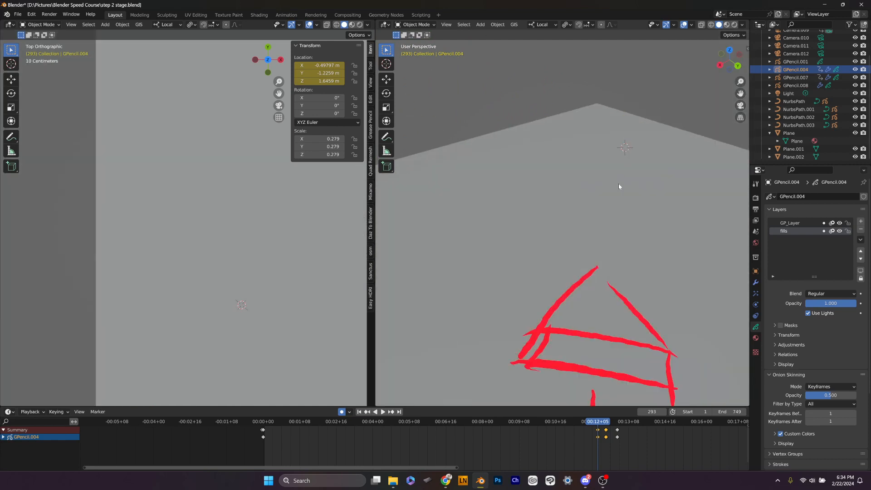
{"action": "scroll", "coordinate": [619, 184], "scroll_direction": "down", "scroll_amount": 5}
{"action": "middle_click_drag", "start_coordinate": [630, 159], "coordinate": [610, 168]}
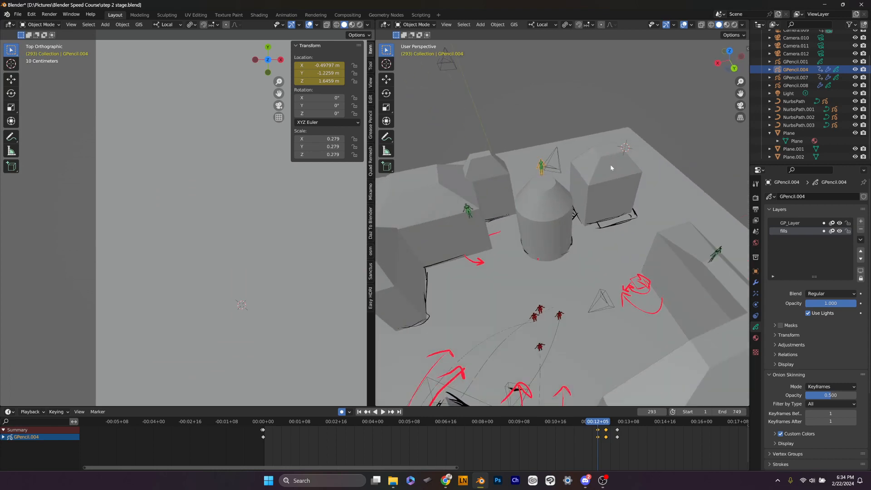
{"action": "right_click", "coordinate": [540, 166], "text": "shift"}
{"action": "scroll", "coordinate": [540, 168], "scroll_direction": "up", "scroll_amount": 6}
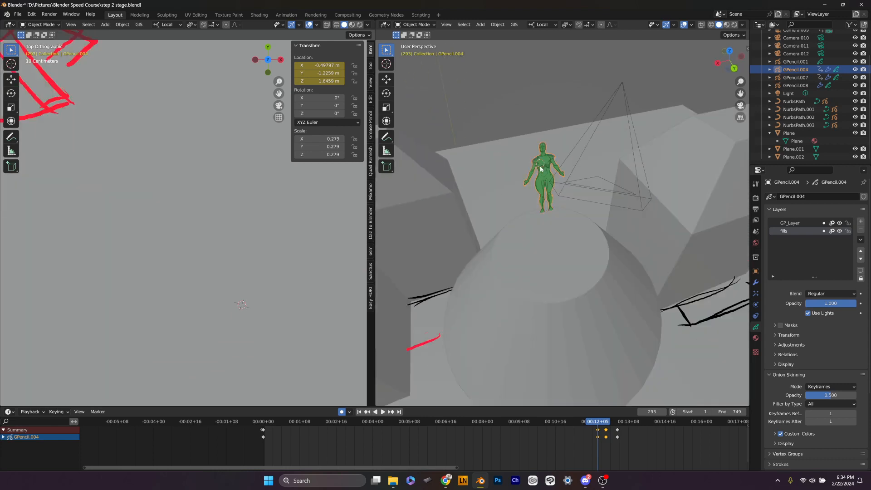
{"action": "scroll", "coordinate": [540, 168], "scroll_direction": "down", "scroll_amount": 6}
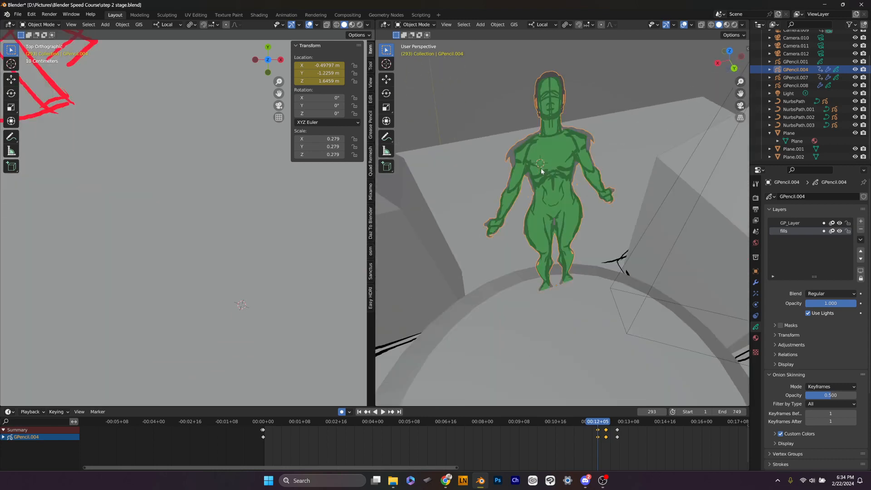
{"action": "right_click", "coordinate": [545, 196], "text": "shift"}
{"action": "scroll", "coordinate": [549, 197], "scroll_direction": "up", "scroll_amount": 8}
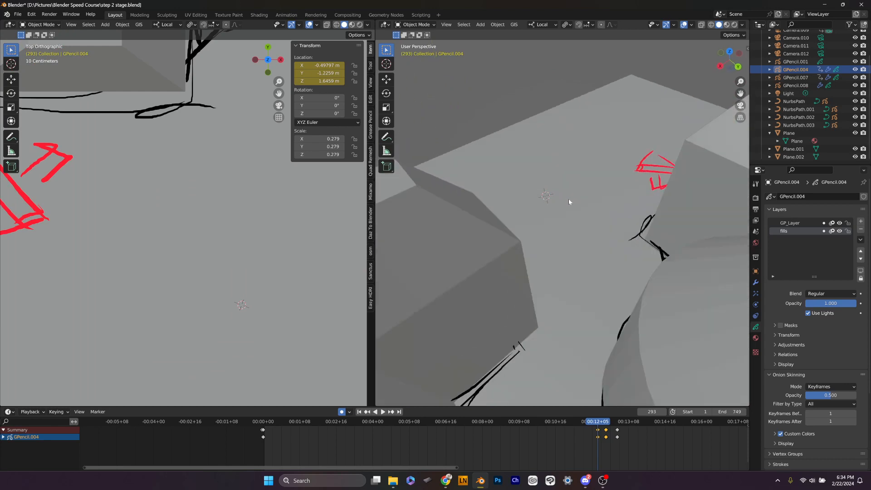
{"action": "scroll", "coordinate": [572, 204], "scroll_direction": "up", "scroll_amount": 1}
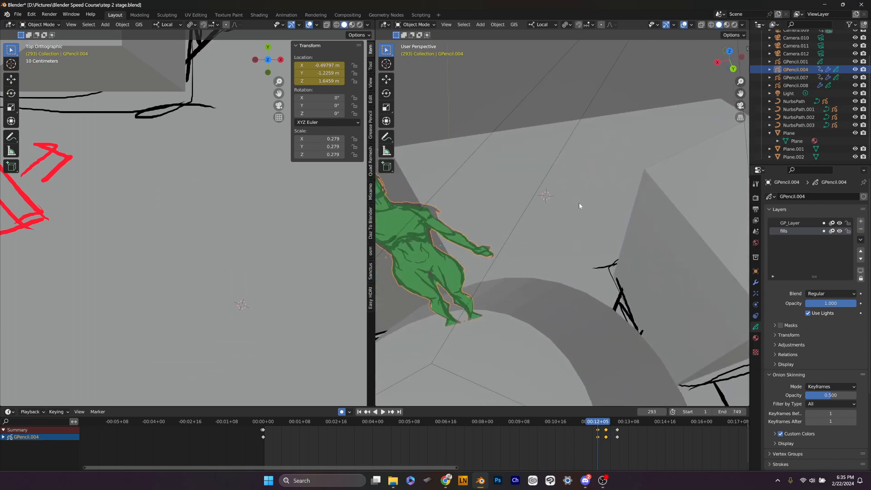
Snap the 3D cursor to the selected tower figure and inspect the figure and tower in both viewports
{"action": "key", "text": "shift+s"}
{"action": "left_click", "coordinate": [579, 249]}
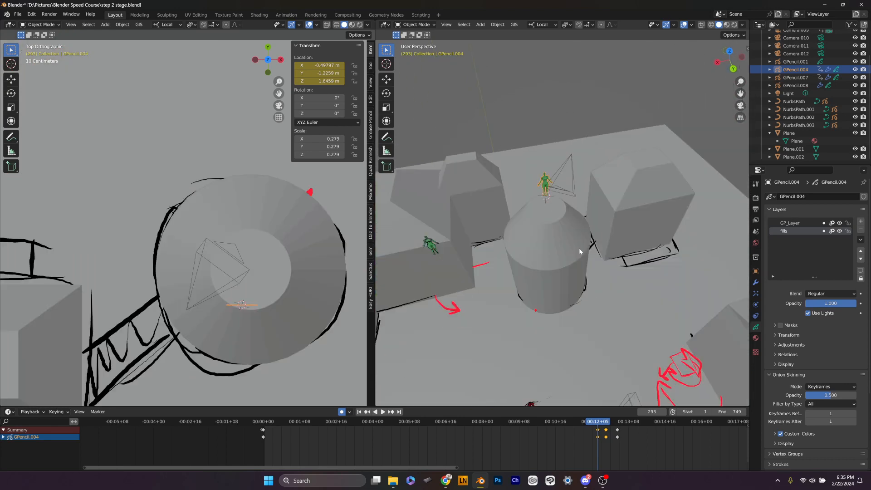
{"action": "scroll", "coordinate": [562, 221], "scroll_direction": "up", "scroll_amount": 10}
{"action": "scroll", "coordinate": [548, 199], "scroll_direction": "down", "scroll_amount": 8}
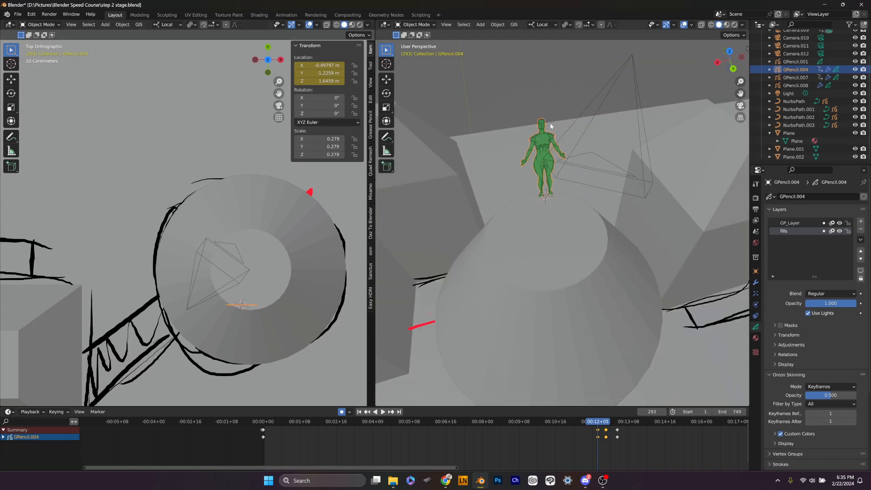
{"action": "scroll", "coordinate": [265, 270], "scroll_direction": "down", "scroll_amount": 4}
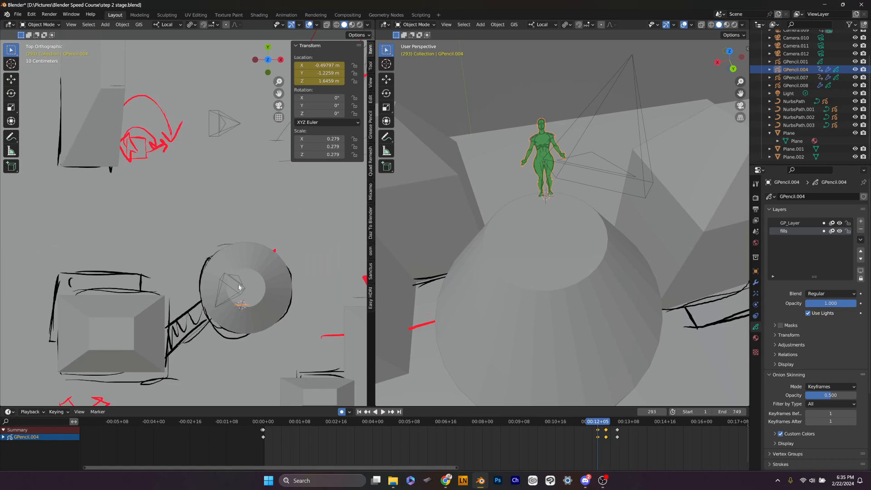
{"action": "middle_click_drag", "start_coordinate": [239, 287], "coordinate": [41, 258]}
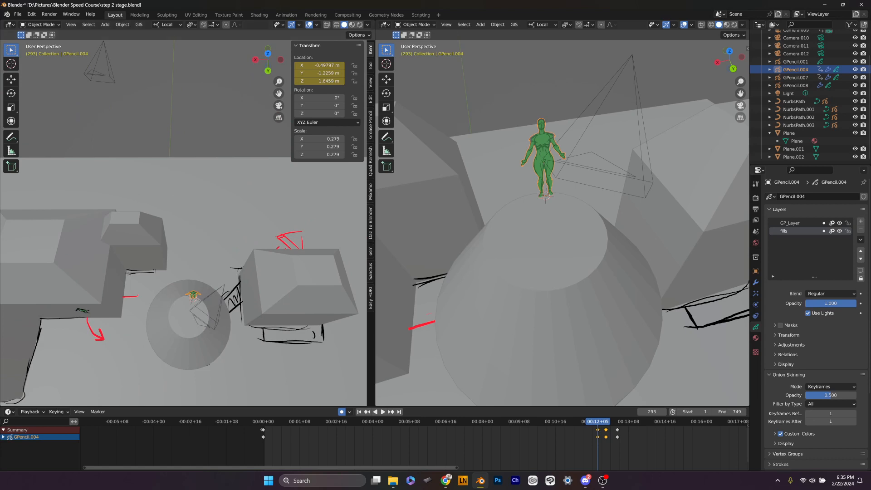
Change the timeline area's editor type to Dope Sheet
{"action": "left_click", "coordinate": [446, 480]}
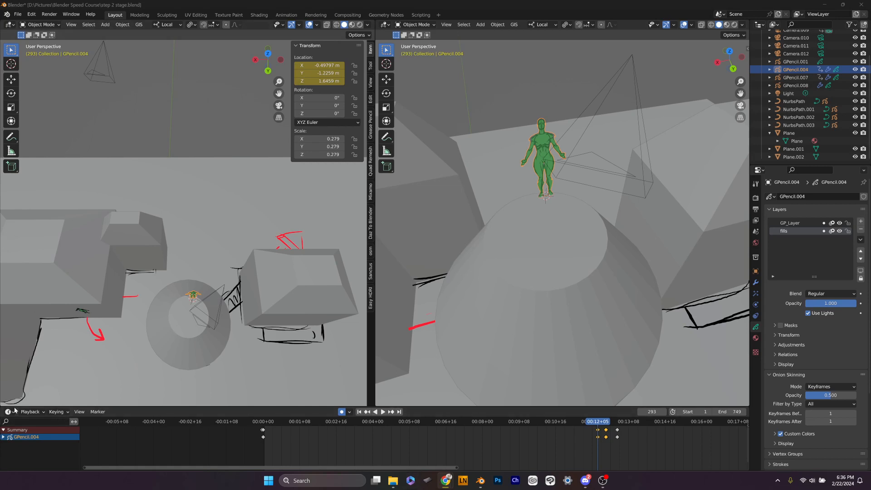
{"action": "left_click", "coordinate": [32, 412]}
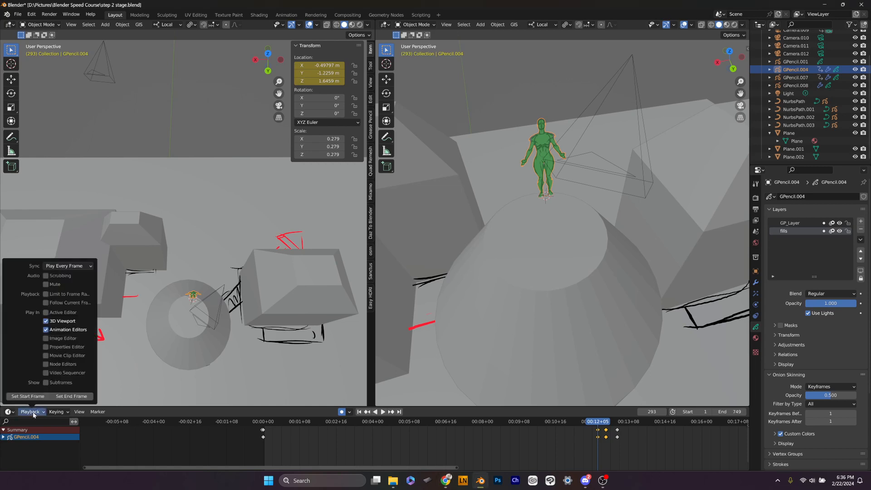
{"action": "left_click", "coordinate": [8, 411]}
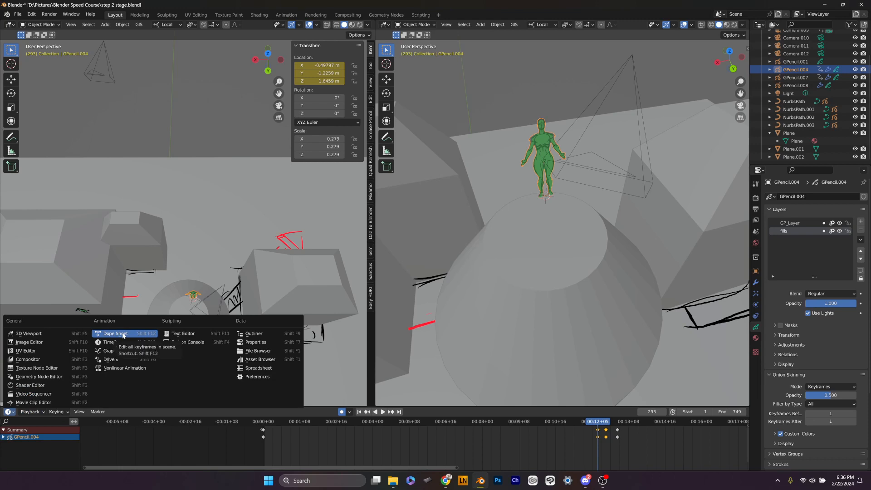
{"action": "left_click", "coordinate": [30, 412]}
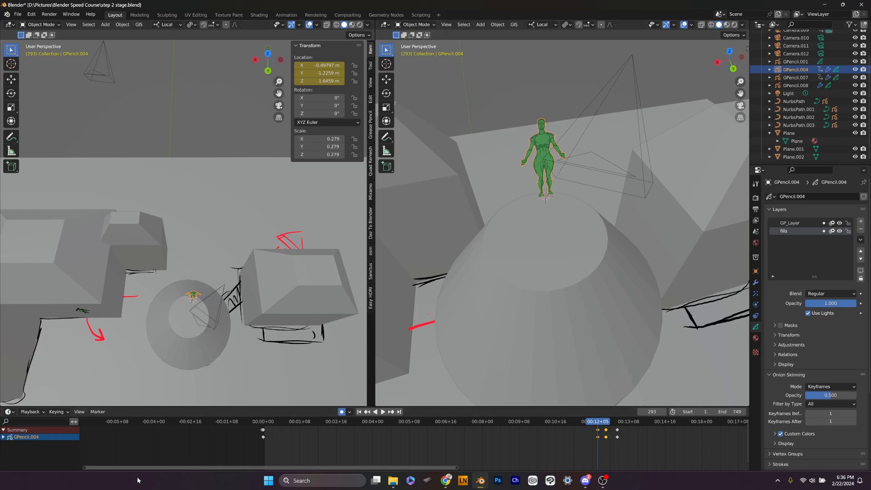
{"action": "left_click", "coordinate": [9, 411]}
{"action": "left_click", "coordinate": [115, 334]}
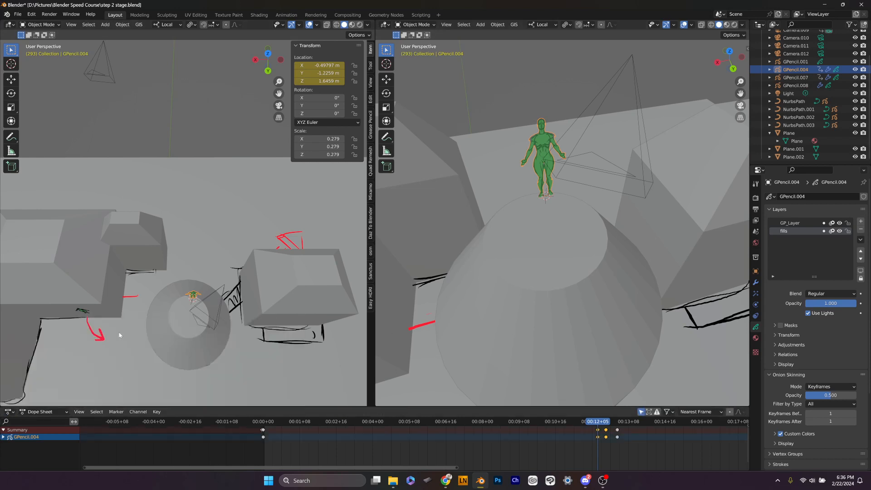
Switch the Dope Sheet to Grease Pencil mode and return the area to the Timeline editor
{"action": "left_click", "coordinate": [51, 412]}
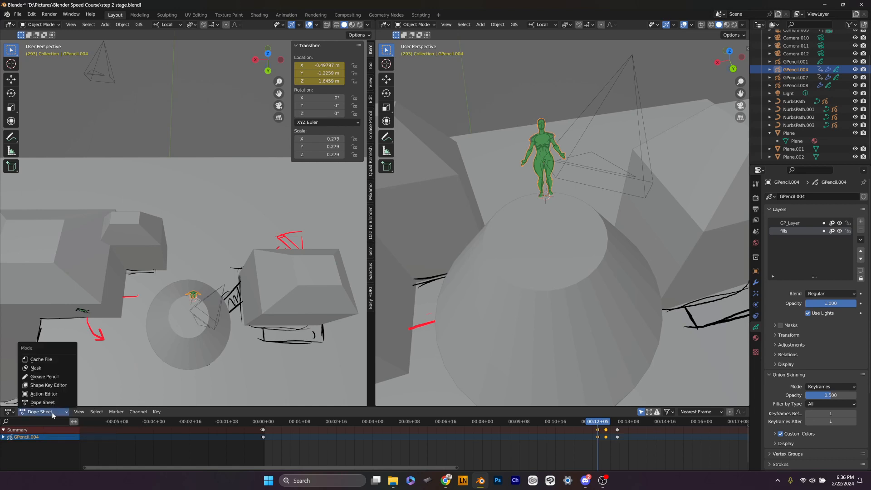
{"action": "left_click", "coordinate": [63, 380]}
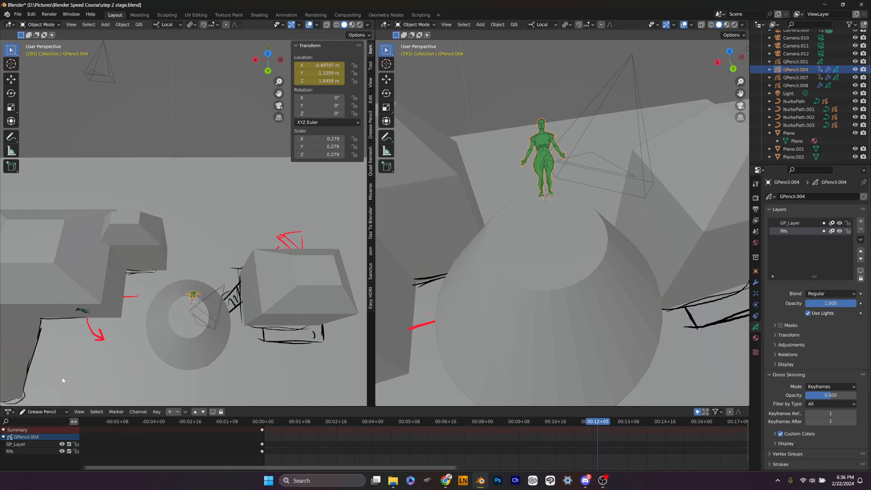
{"action": "left_click", "coordinate": [12, 413]}
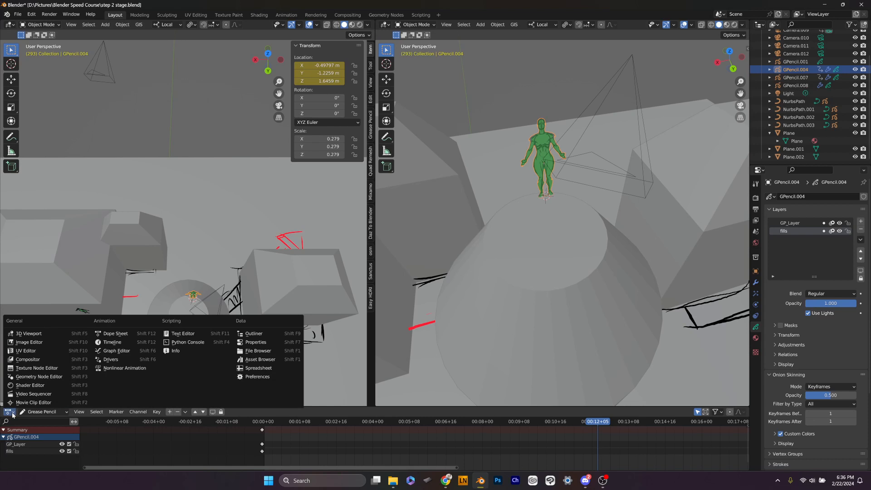
{"action": "left_click", "coordinate": [134, 343]}
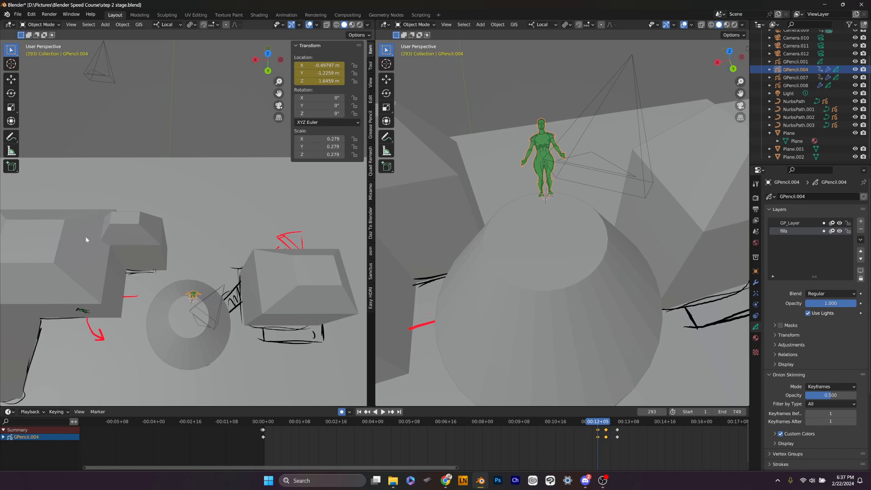
Inspect the tower figure and buildings from above and in perspective, and preview the jump from frame 293 to frame 330
{"action": "scroll", "coordinate": [644, 438], "scroll_direction": "down", "scroll_amount": 3}
{"action": "middle_click_drag", "start_coordinate": [627, 428], "coordinate": [572, 448]}
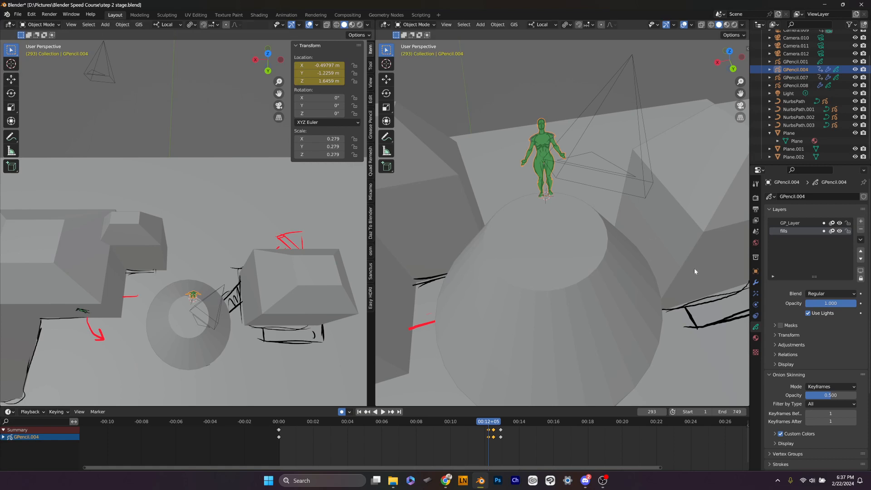
{"action": "scroll", "coordinate": [409, 298], "scroll_direction": "down", "scroll_amount": 5}
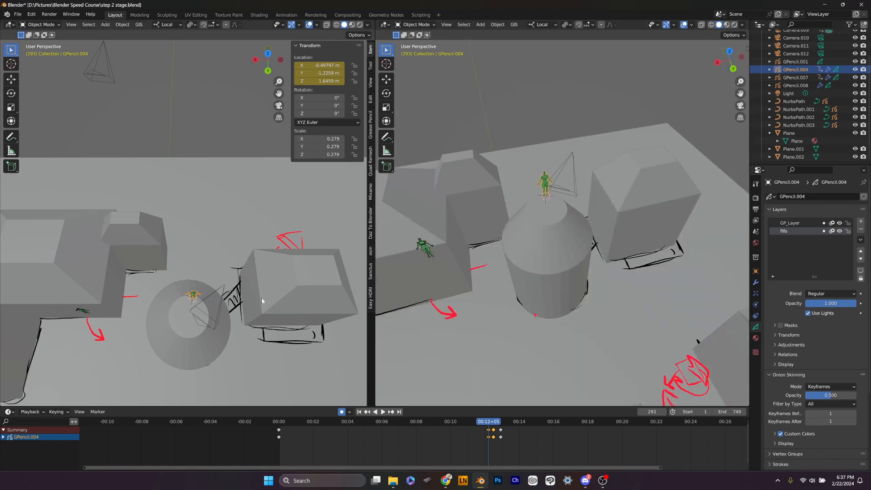
{"action": "middle_click_drag", "start_coordinate": [262, 297], "coordinate": [239, 184]}
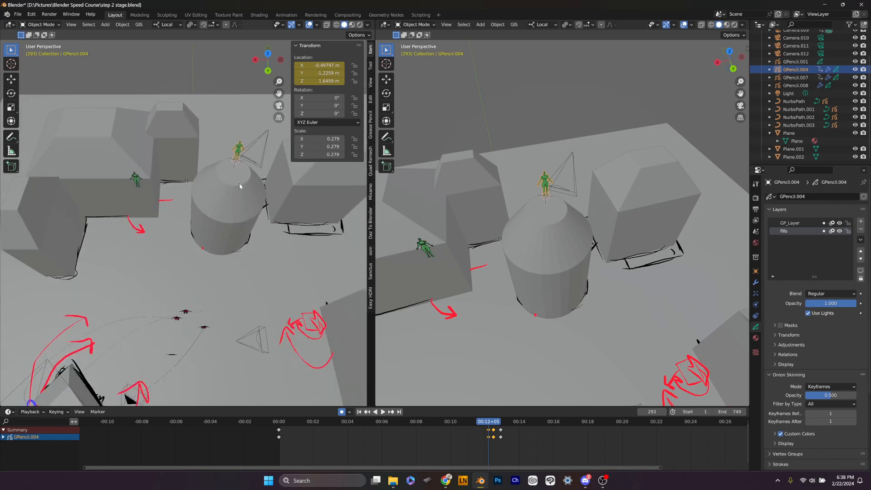
{"action": "key", "text": "KP_7"}
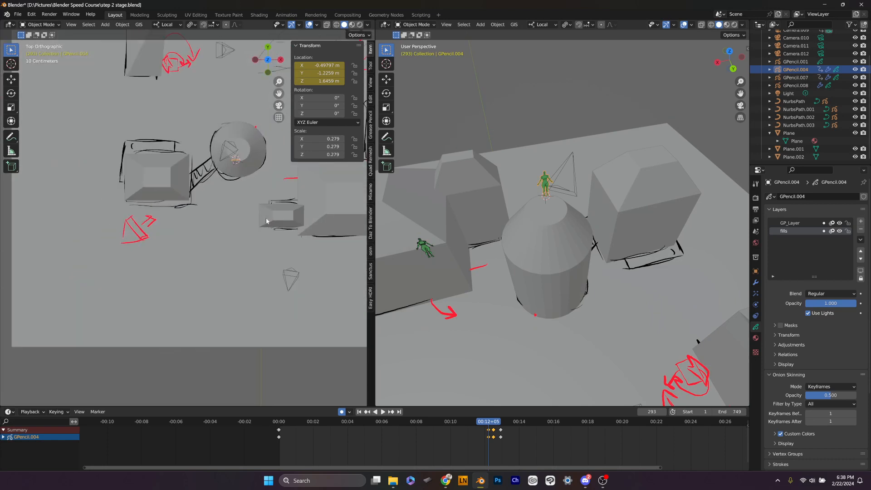
{"action": "middle_click_drag", "start_coordinate": [216, 237], "coordinate": [163, 292], "text": "shift"}
{"action": "scroll", "coordinate": [522, 296], "scroll_direction": "up", "scroll_amount": 5}
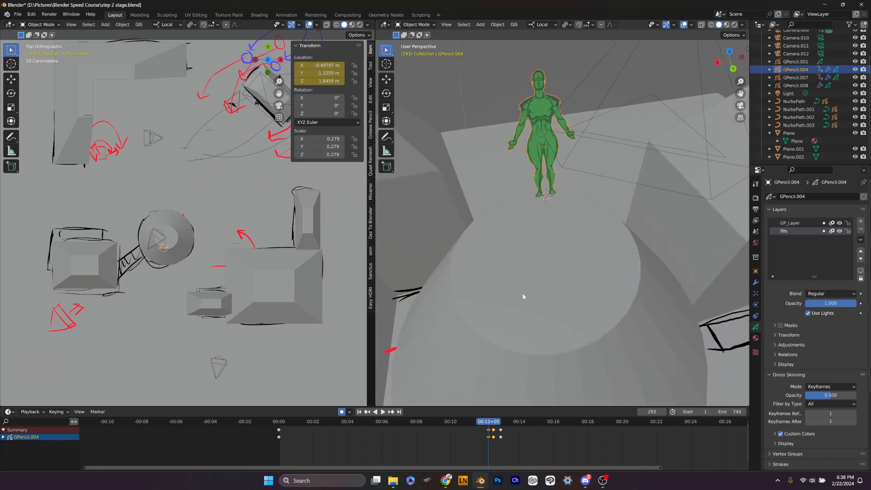
{"action": "scroll", "coordinate": [513, 318], "scroll_direction": "down", "scroll_amount": 4}
{"action": "middle_click_drag", "start_coordinate": [513, 318], "coordinate": [573, 340]}
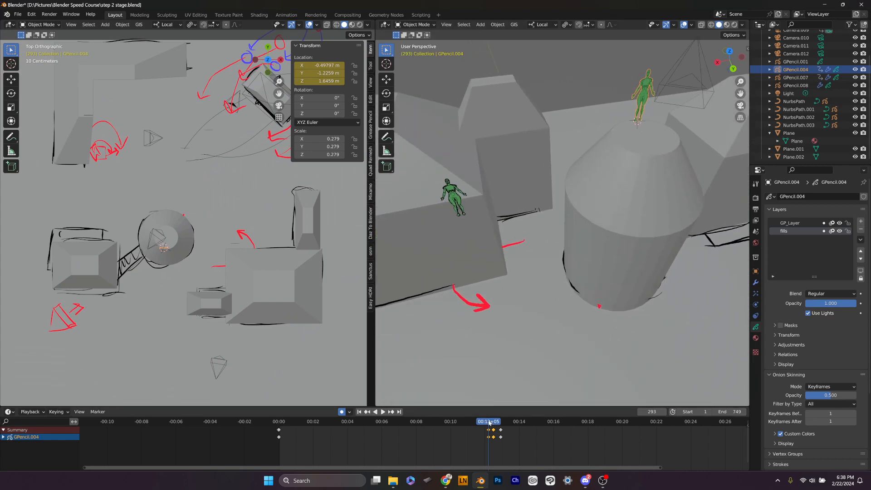
{"action": "left_click_drag", "start_coordinate": [490, 423], "coordinate": [515, 425]}
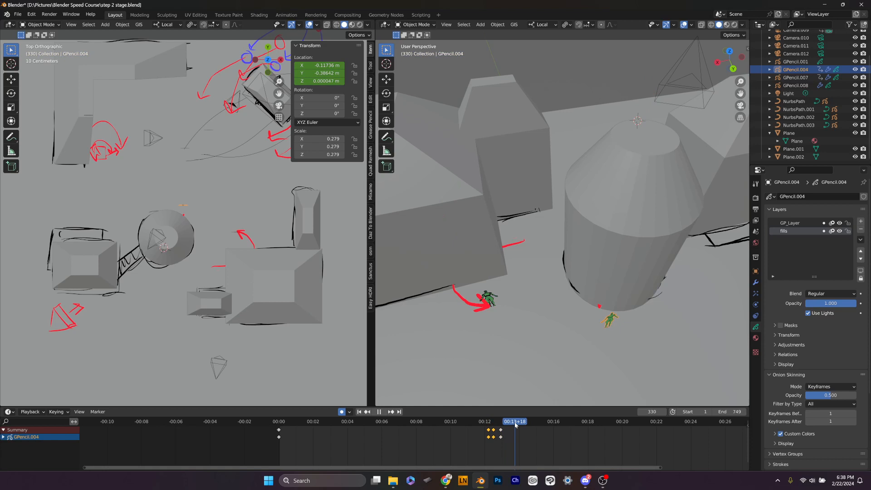
{"action": "key", "text": "space"}
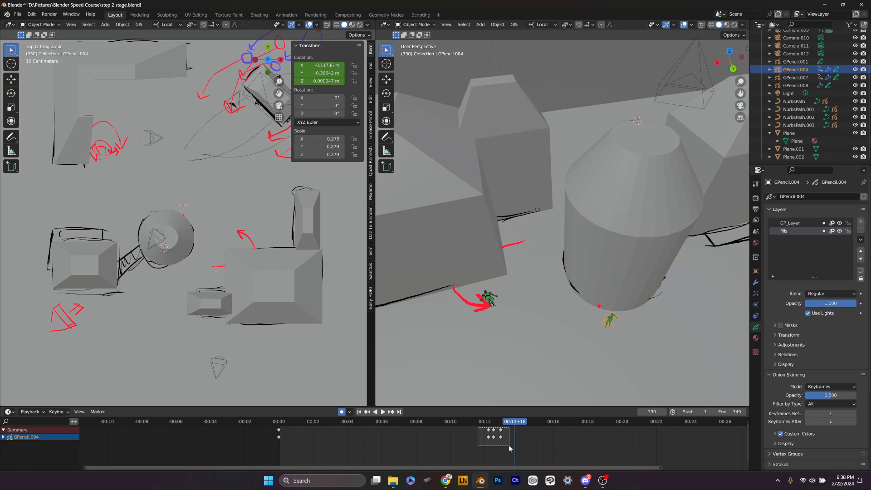
Select the tower figure's three jump keyframes in the timeline and collapse the Summary channel
{"action": "left_click_drag", "start_coordinate": [508, 445], "coordinate": [508, 445]}
{"action": "mouse_move", "coordinate": [492, 431]}
{"action": "left_mouse_down"}
{"action": "mouse_move", "coordinate": [519, 433]}
{"action": "mouse_move", "coordinate": [494, 436]}
{"action": "left_mouse_up"}
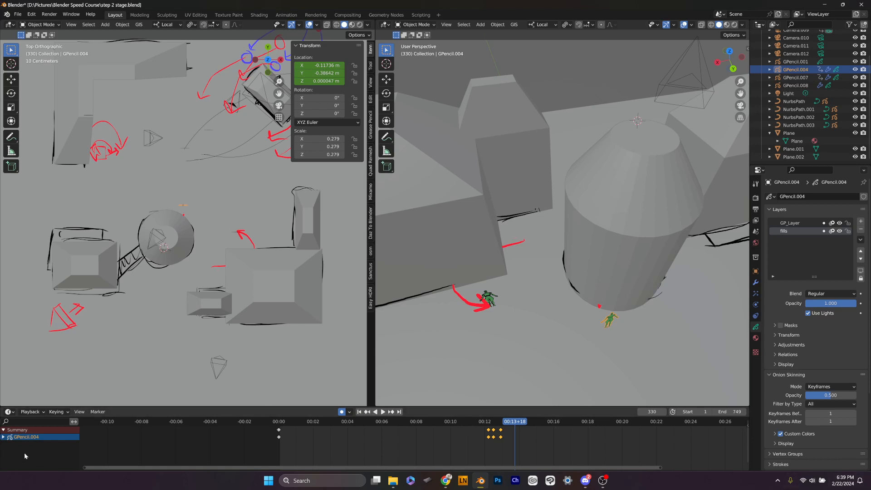
{"action": "left_click", "coordinate": [3, 436]}
{"action": "left_click", "coordinate": [4, 437]}
{"action": "left_click", "coordinate": [4, 431]}
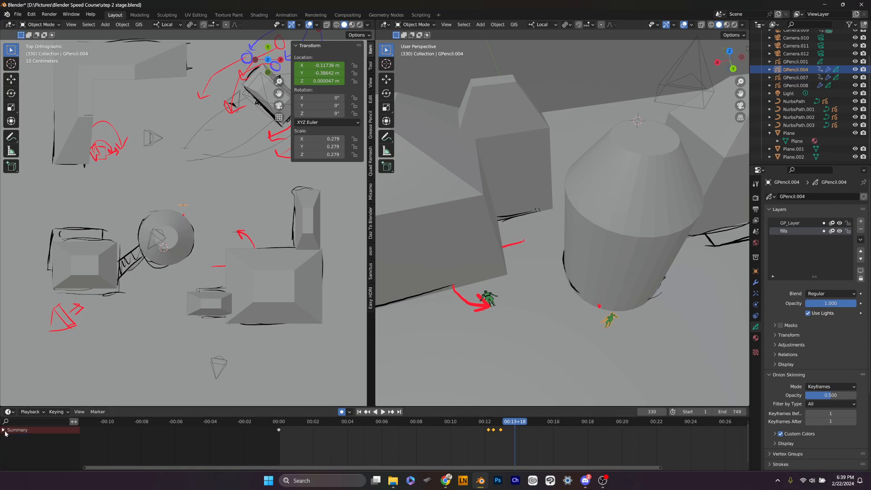
{"action": "left_click", "coordinate": [4, 431]}
{"action": "left_click", "coordinate": [5, 432]}
Select the green figure on the L-shaped building's roof and view the scene at frame 300
{"action": "scroll", "coordinate": [574, 305], "scroll_direction": "down", "scroll_amount": 3}
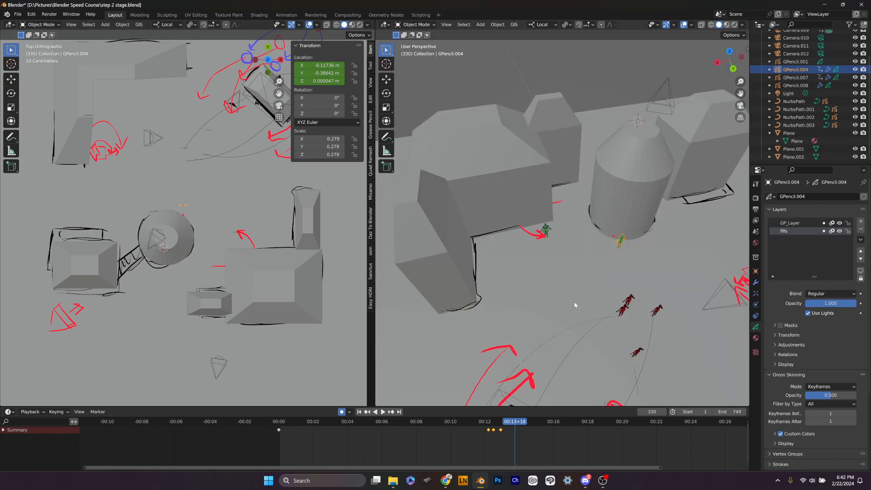
{"action": "scroll", "coordinate": [178, 163], "scroll_direction": "down", "scroll_amount": 1}
{"action": "scroll", "coordinate": [119, 163], "scroll_direction": "up", "scroll_amount": 4}
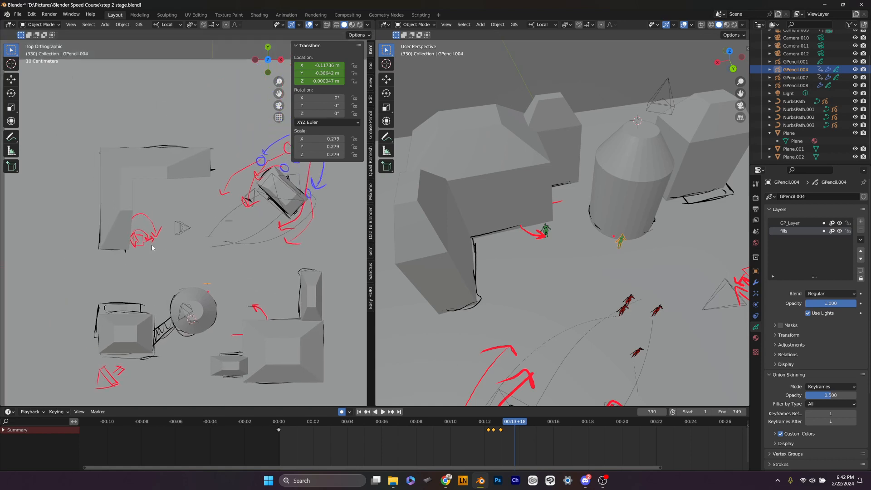
{"action": "middle_click_drag", "start_coordinate": [133, 152], "coordinate": [161, 210], "text": "shift"}
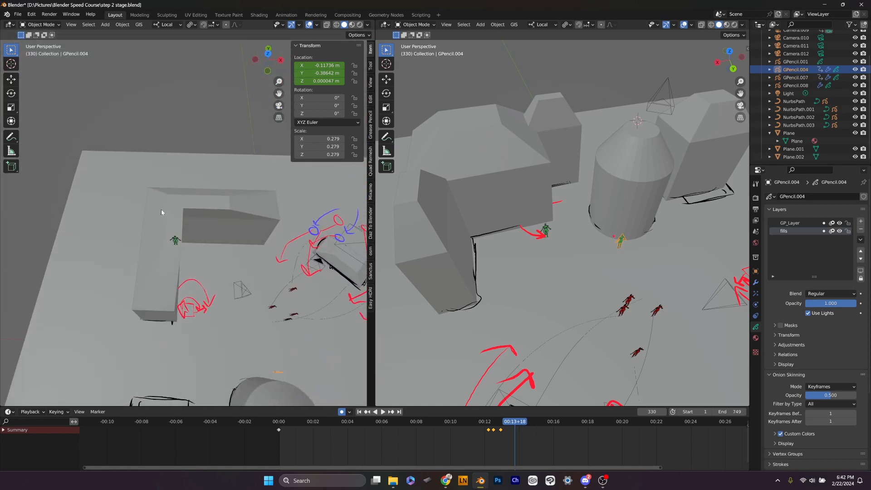
{"action": "left_click", "coordinate": [176, 239]}
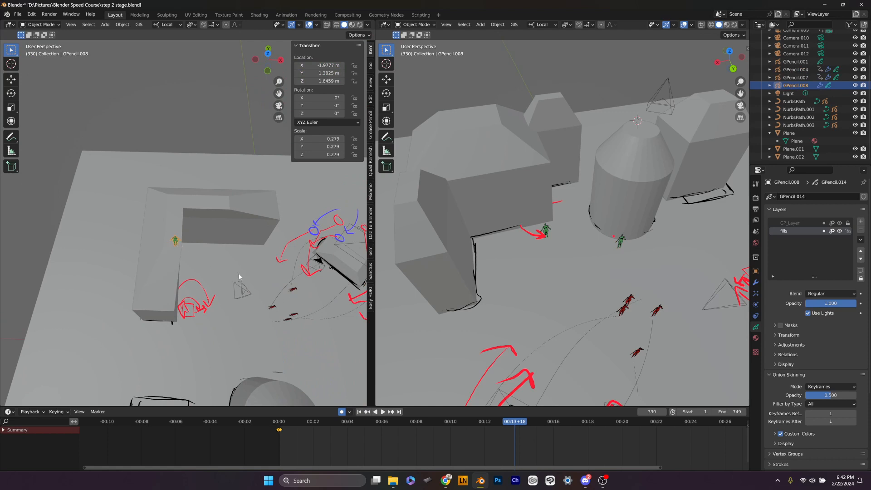
{"action": "left_click_drag", "start_coordinate": [515, 421], "coordinate": [494, 421]}
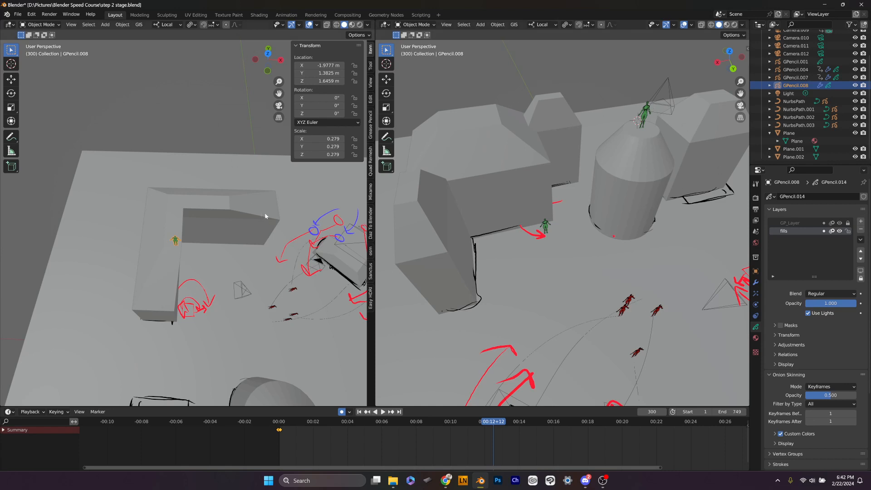
Select the tower figure and step its jump through frames 300 to 303 in a right orthographic view
{"action": "key", "text": "KP_3"}
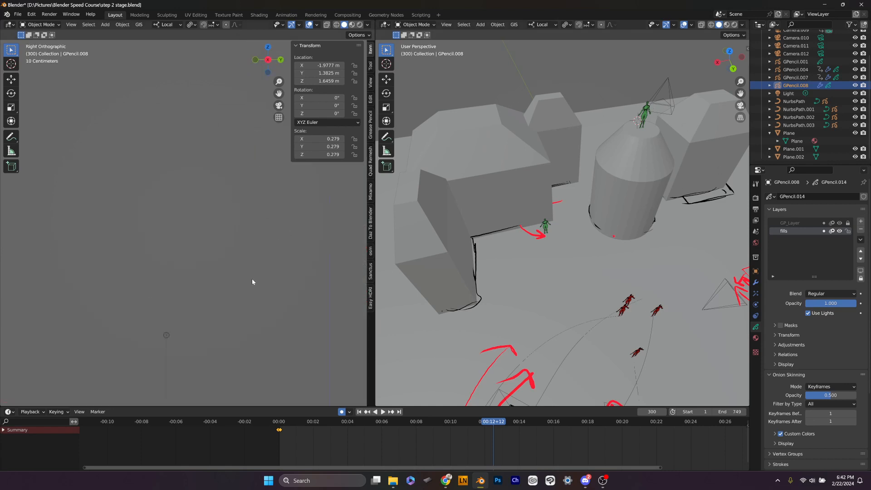
{"action": "scroll", "coordinate": [253, 288], "scroll_direction": "down", "scroll_amount": 11}
{"action": "mouse_move", "coordinate": [233, 245]}
{"action": "middle_mouse_down", "text": "shift"}
{"action": "mouse_move", "coordinate": [230, 222]}
{"action": "mouse_move", "coordinate": [241, 219]}
{"action": "mouse_move", "coordinate": [228, 237]}
{"action": "middle_mouse_up", "text": "shift"}
{"action": "scroll", "coordinate": [228, 240], "scroll_direction": "up", "scroll_amount": 10}
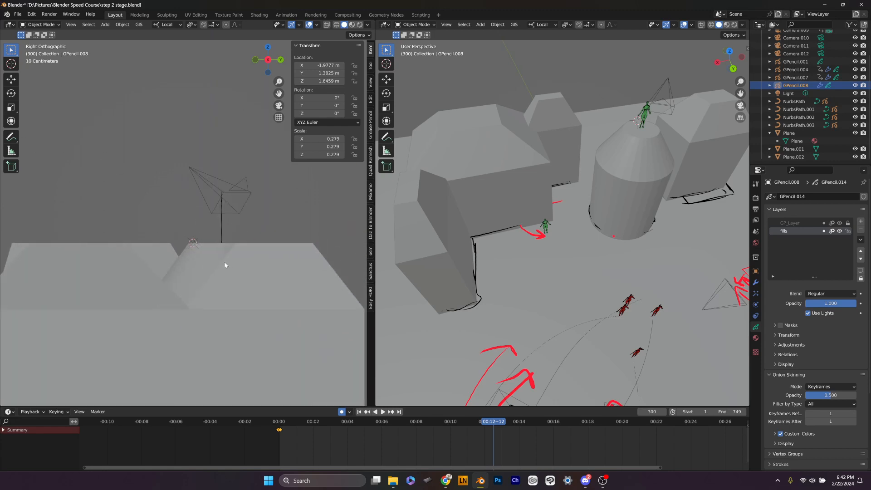
{"action": "left_click", "coordinate": [644, 115]}
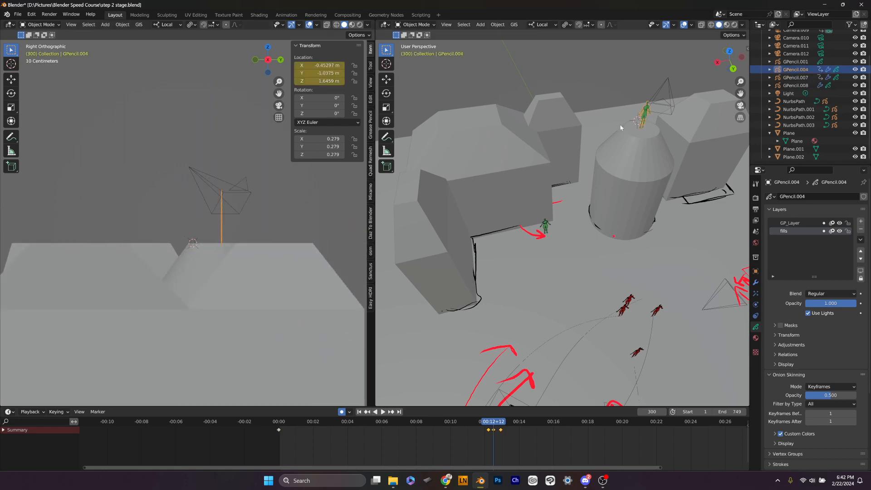
{"action": "left_click_drag", "start_coordinate": [493, 424], "coordinate": [495, 424]}
{"action": "middle_click_drag", "start_coordinate": [302, 368], "coordinate": [156, 239], "text": "shift"}
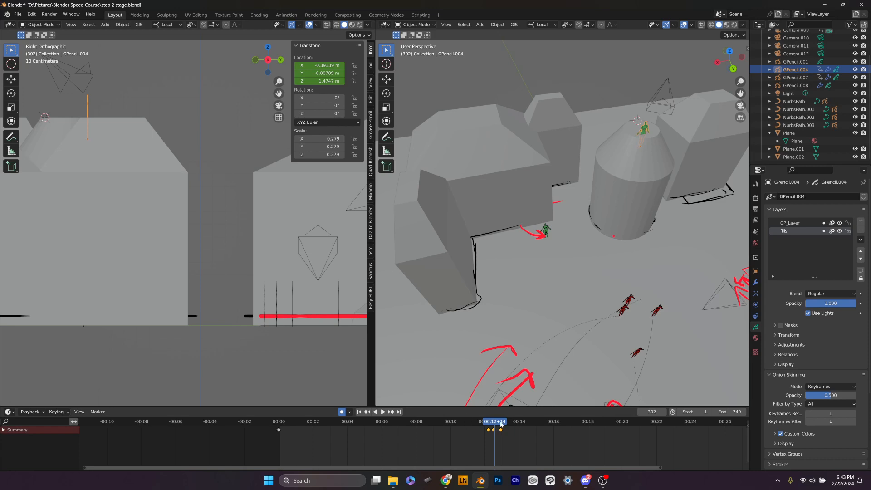
{"action": "left_click_drag", "start_coordinate": [500, 424], "coordinate": [493, 427]}
{"action": "scroll", "coordinate": [107, 164], "scroll_direction": "up", "scroll_amount": 1}
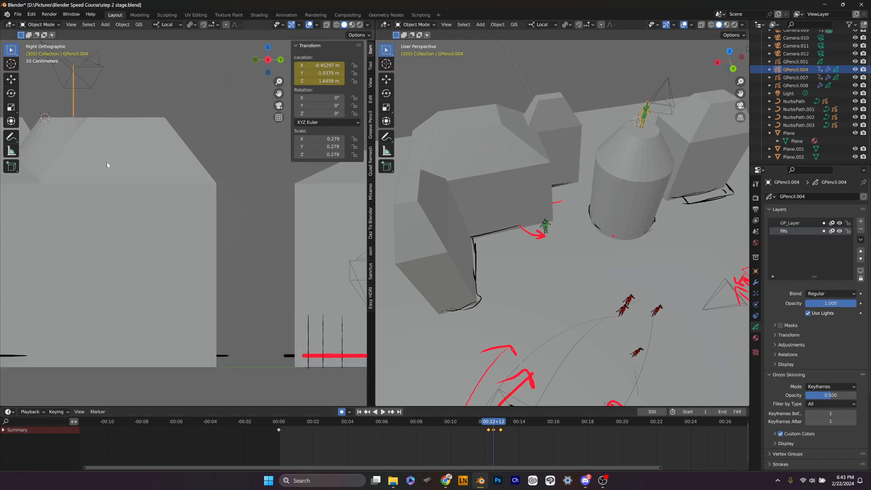
{"action": "left_click_drag", "start_coordinate": [496, 426], "coordinate": [496, 424]}
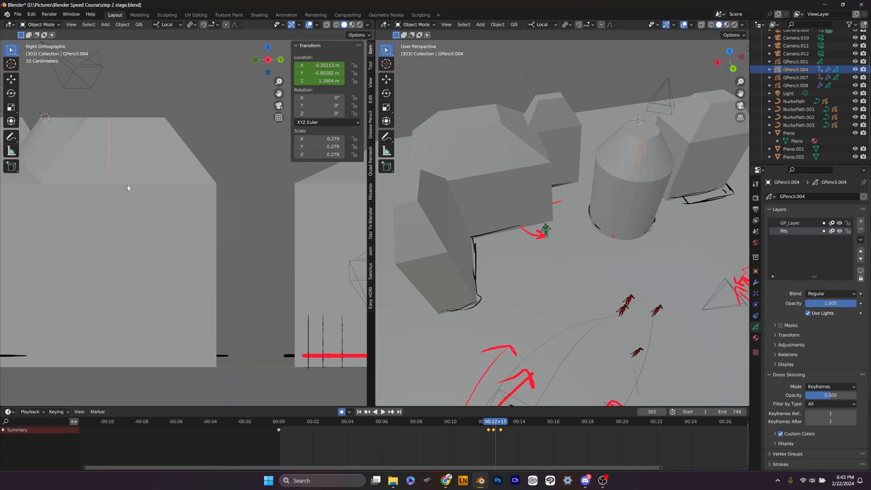
Raise the tower figure along its local Z axis to about 1.84 m at frame 303 with auto keying
{"action": "key", "text": "g"}
{"action": "key", "text": "z"}
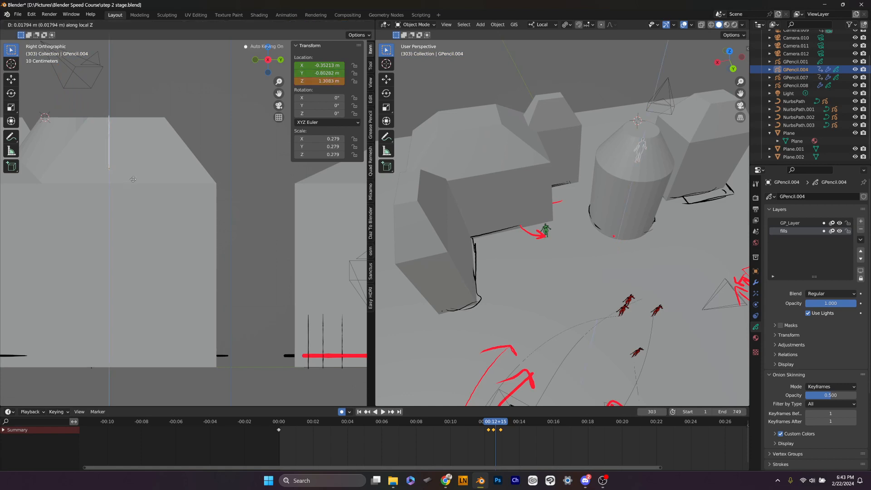
{"action": "left_click", "coordinate": [138, 159]}
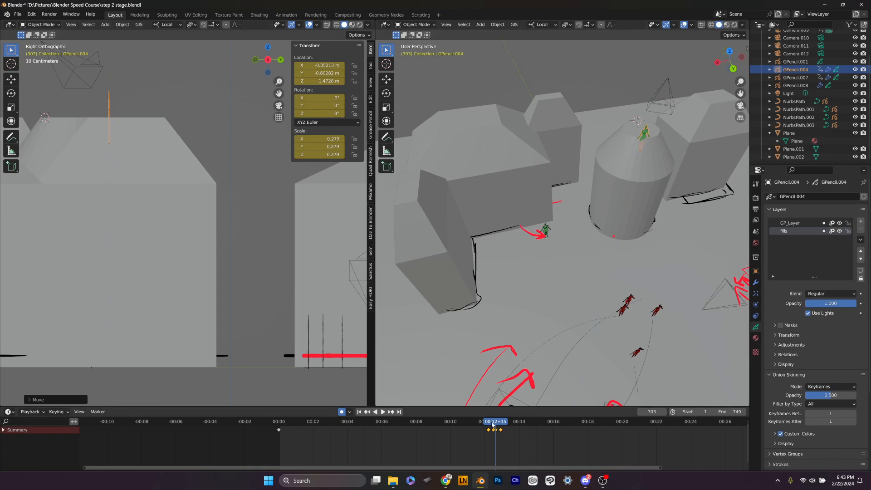
{"action": "left_click_drag", "start_coordinate": [492, 420], "coordinate": [496, 422]}
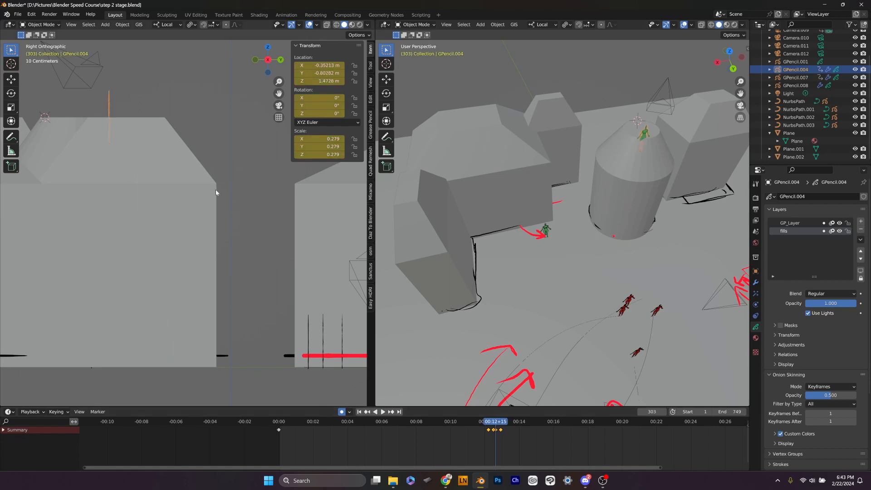
{"action": "key", "text": "g"}
{"action": "key", "text": "z"}
{"action": "key", "text": "z"}
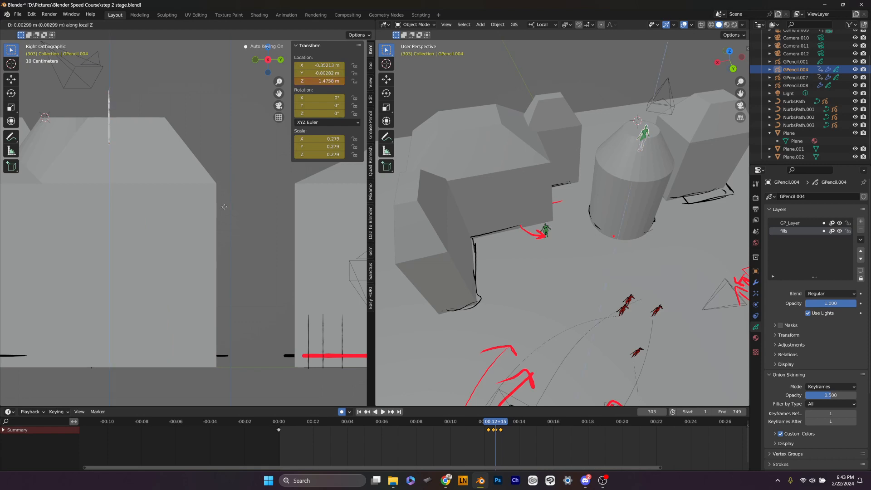
{"action": "left_click", "coordinate": [225, 152]}
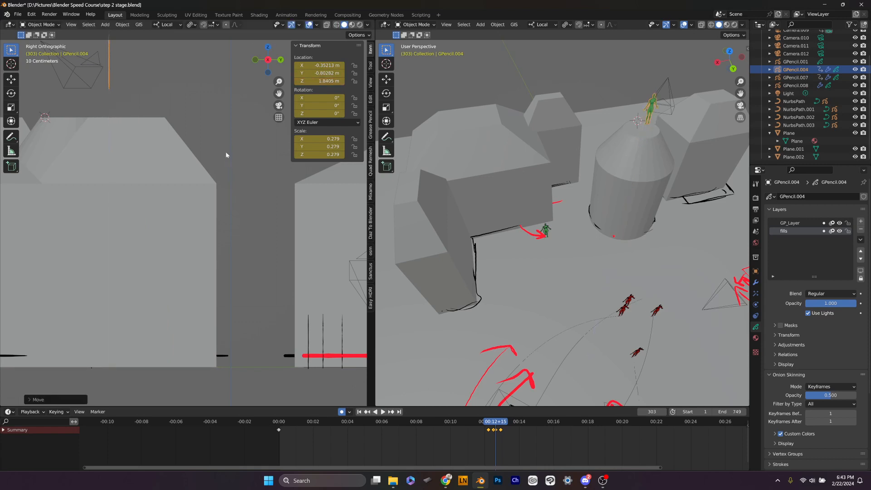
Review the tower figure's landing at frame 310 in perspective and from above, and return to frame 303
{"action": "left_click", "coordinate": [494, 422]}
{"action": "left_click_drag", "start_coordinate": [494, 423], "coordinate": [501, 425]}
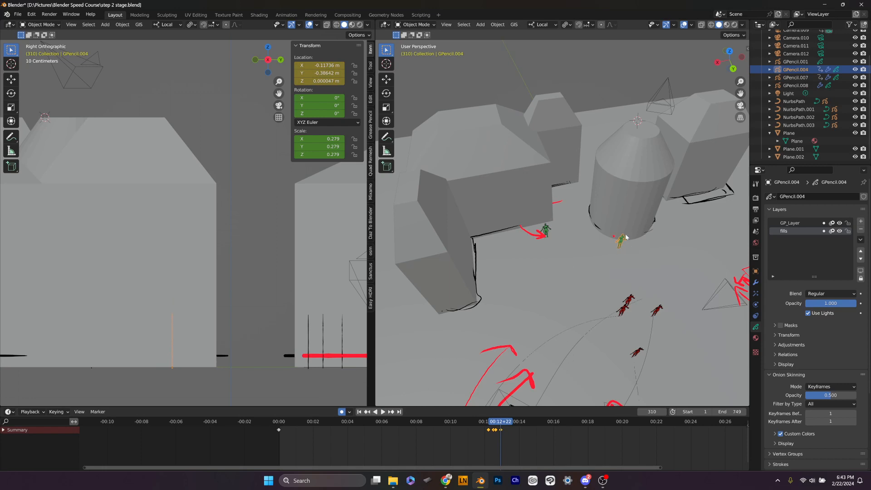
{"action": "middle_click_drag", "start_coordinate": [626, 236], "coordinate": [619, 265]}
{"action": "middle_click_drag", "start_coordinate": [608, 222], "coordinate": [540, 249], "text": "shift"}
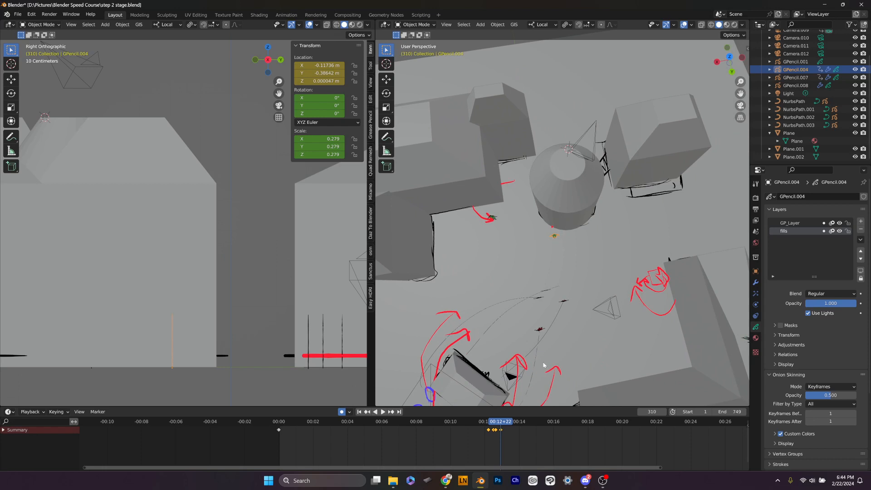
{"action": "key", "text": "KP_7"}
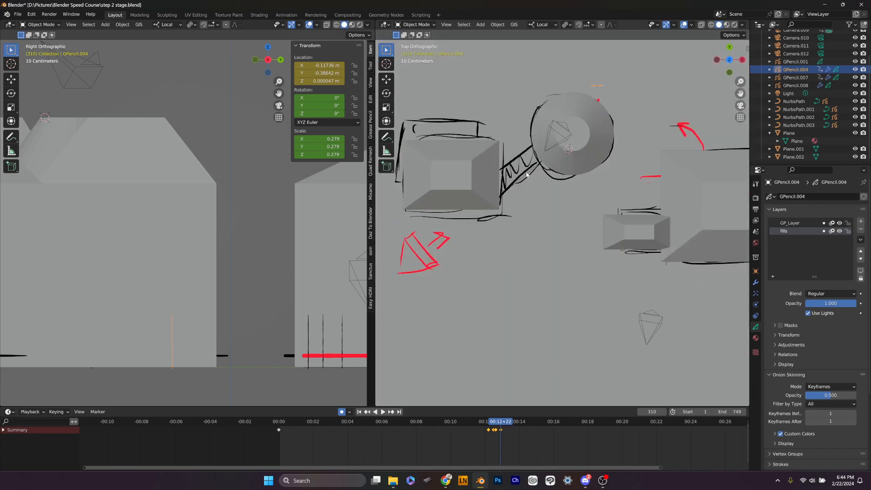
{"action": "middle_click_drag", "start_coordinate": [569, 155], "coordinate": [514, 301], "text": "shift"}
{"action": "scroll", "coordinate": [515, 301], "scroll_direction": "up", "scroll_amount": 4}
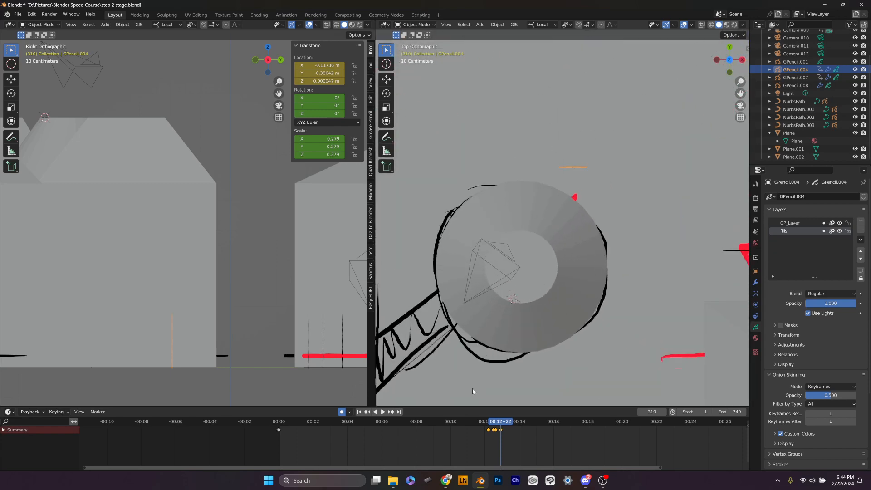
{"action": "mouse_move", "coordinate": [492, 426]}
{"action": "left_mouse_down"}
{"action": "mouse_move", "coordinate": [503, 428]}
{"action": "mouse_move", "coordinate": [495, 423]}
{"action": "left_mouse_up"}
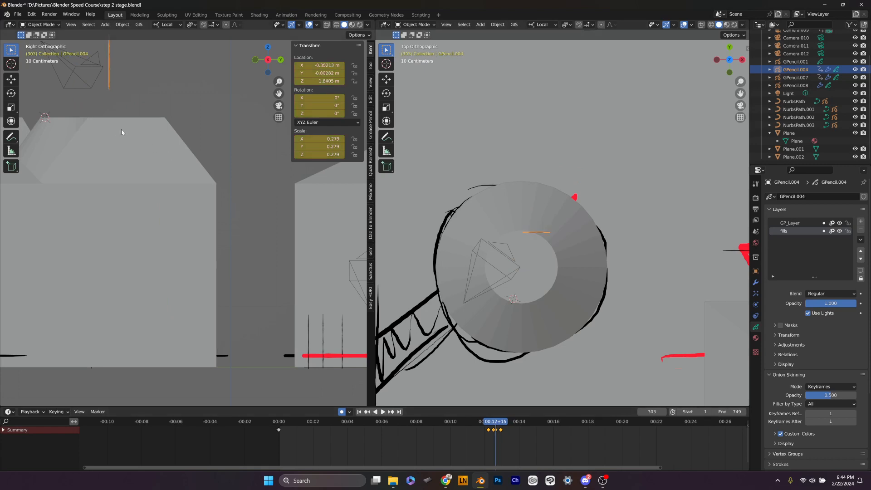
Raise the tower figure along its local Z axis to about 2.11 m at frame 303
{"action": "key", "text": "g"}
{"action": "key", "text": "z"}
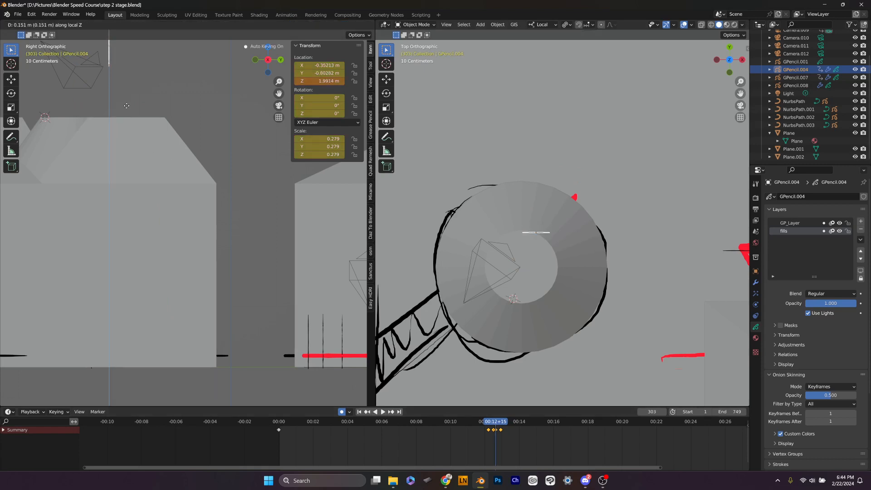
{"action": "left_click", "coordinate": [128, 89]}
Scrub and play back the tower figure's jump in perspective from about frame 286 through its landing
{"action": "middle_click_drag", "start_coordinate": [498, 204], "coordinate": [518, 239]}
{"action": "key", "text": "space"}
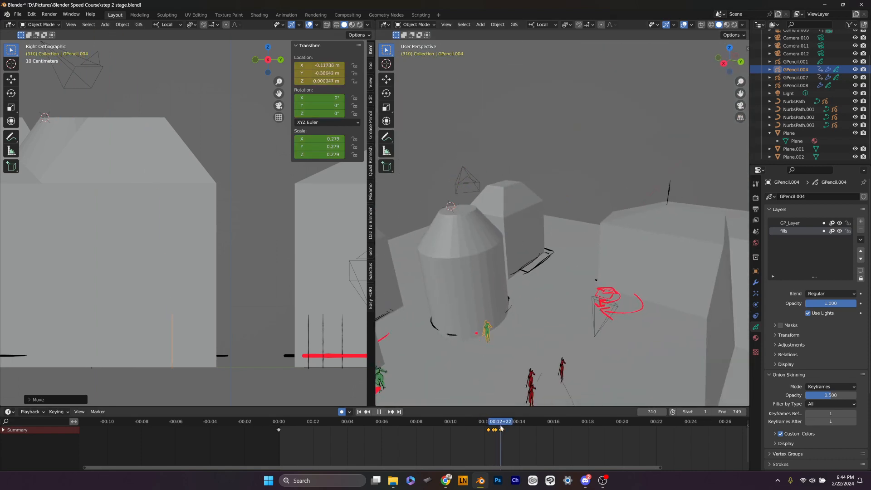
{"action": "mouse_move", "coordinate": [498, 428]}
{"action": "left_mouse_down"}
{"action": "mouse_move", "coordinate": [489, 428]}
{"action": "mouse_move", "coordinate": [502, 428]}
{"action": "left_mouse_up"}
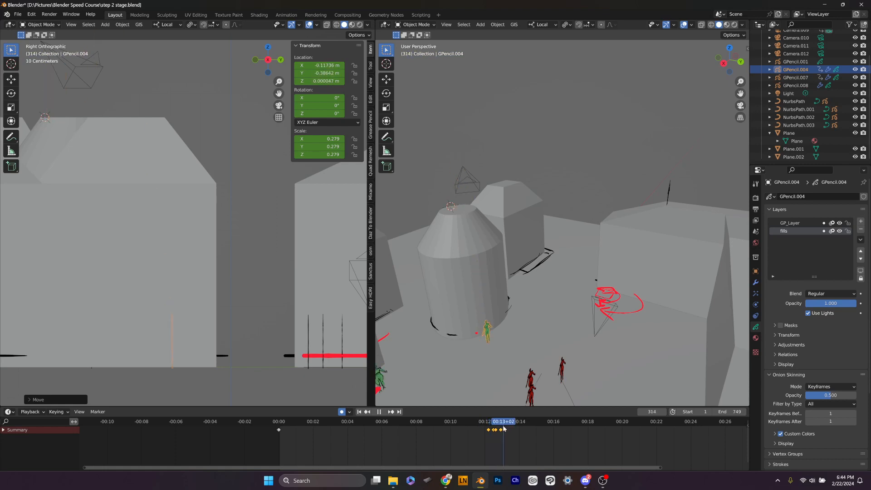
{"action": "key", "text": "space"}
{"action": "scroll", "coordinate": [523, 339], "scroll_direction": "up", "scroll_amount": 5}
{"action": "middle_click_drag", "start_coordinate": [519, 338], "coordinate": [540, 347]}
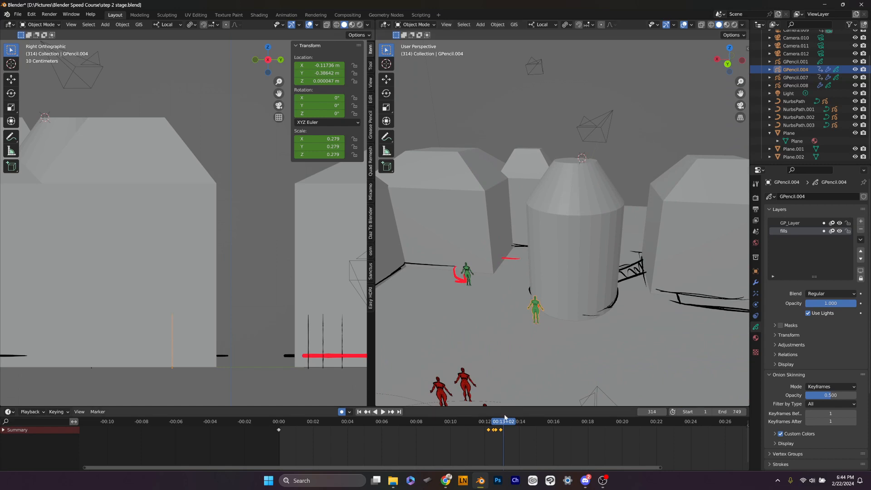
{"action": "left_click_drag", "start_coordinate": [504, 421], "coordinate": [440, 433]}
{"action": "key", "text": "space"}
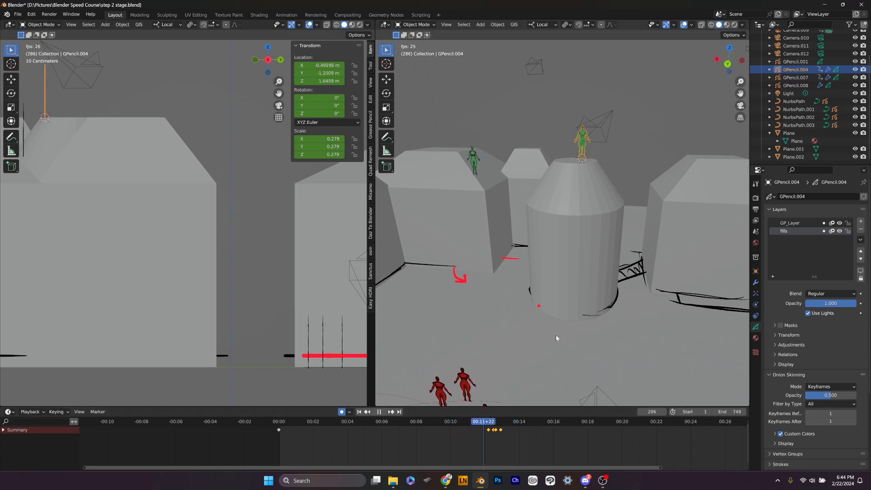
{"action": "key", "text": "space"}
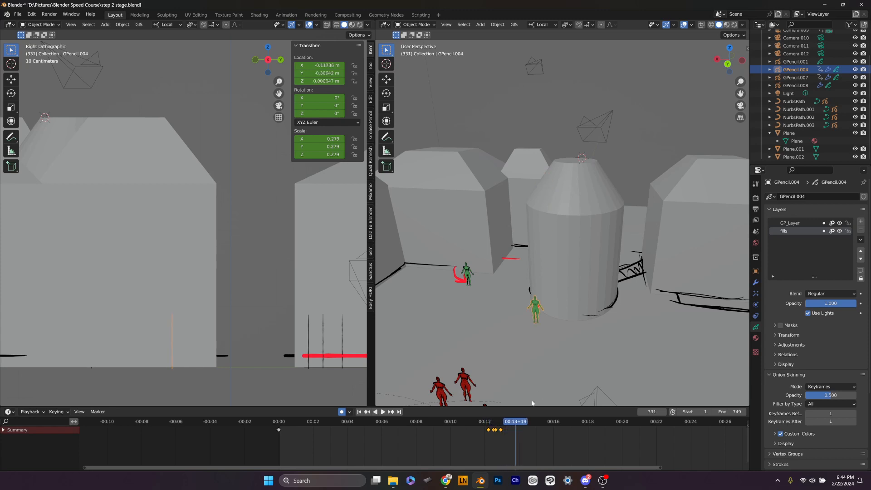
Replay the tower figure's jump to judge its arc and timing, and return to frame 303
{"action": "mouse_move", "coordinate": [510, 422]}
{"action": "left_mouse_down"}
{"action": "mouse_move", "coordinate": [482, 423]}
{"action": "mouse_move", "coordinate": [513, 426]}
{"action": "left_mouse_up"}
{"action": "key", "text": "space"}
{"action": "key", "text": "space"}
{"action": "key", "text": "space"}
{"action": "left_click_drag", "start_coordinate": [522, 428], "coordinate": [491, 431]}
{"action": "key", "text": "space"}
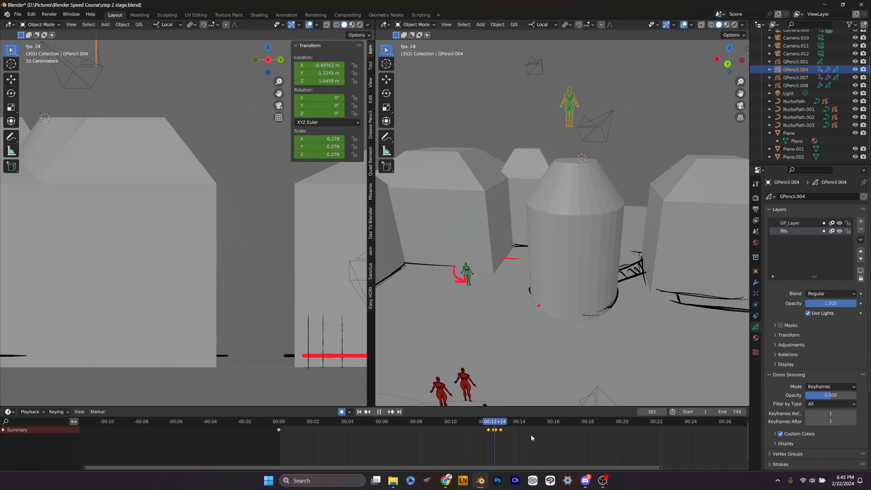
{"action": "key", "text": "space"}
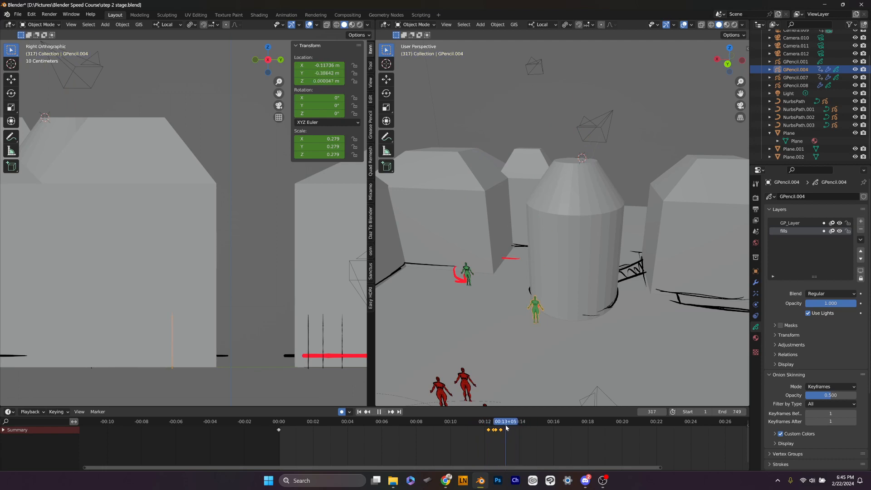
{"action": "left_click_drag", "start_coordinate": [503, 429], "coordinate": [495, 429]}
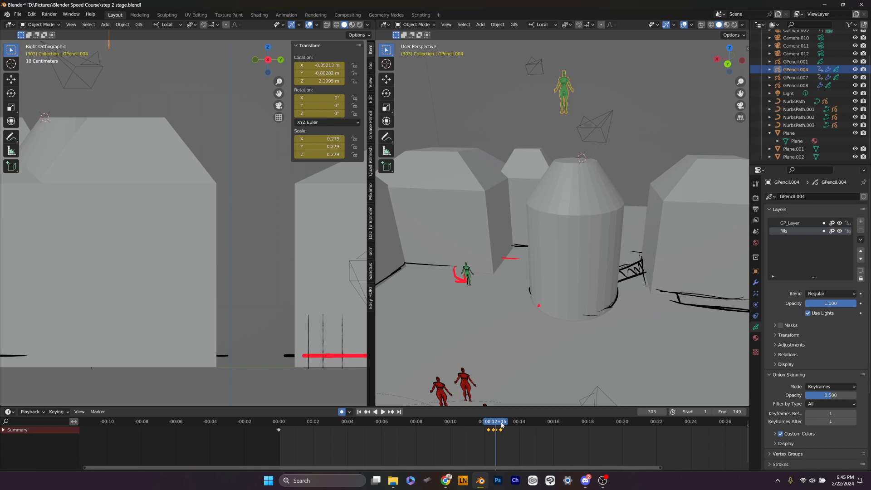
Compare the jump at frames 300 and 303, and lower the tower figure along its local Z axis to about 2.01 m at frame 303
{"action": "middle_click_drag", "start_coordinate": [163, 312], "coordinate": [249, 320], "text": "shift"}
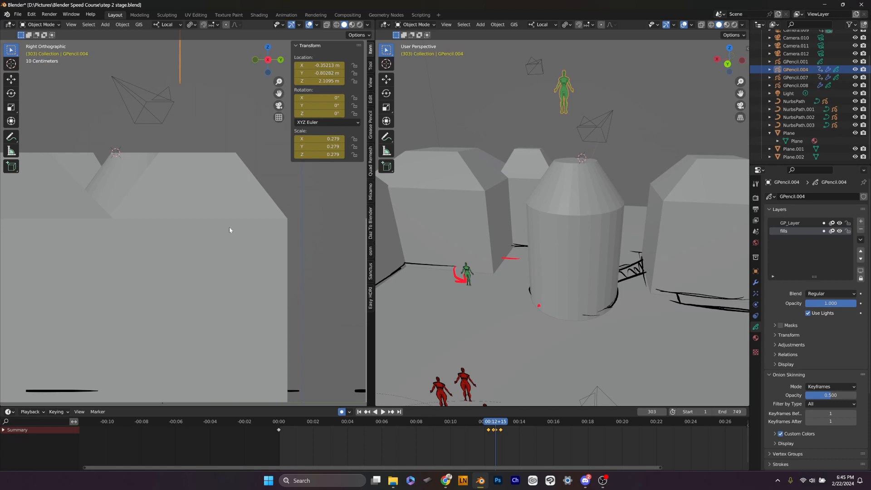
{"action": "scroll", "coordinate": [230, 227], "scroll_direction": "down", "scroll_amount": 3}
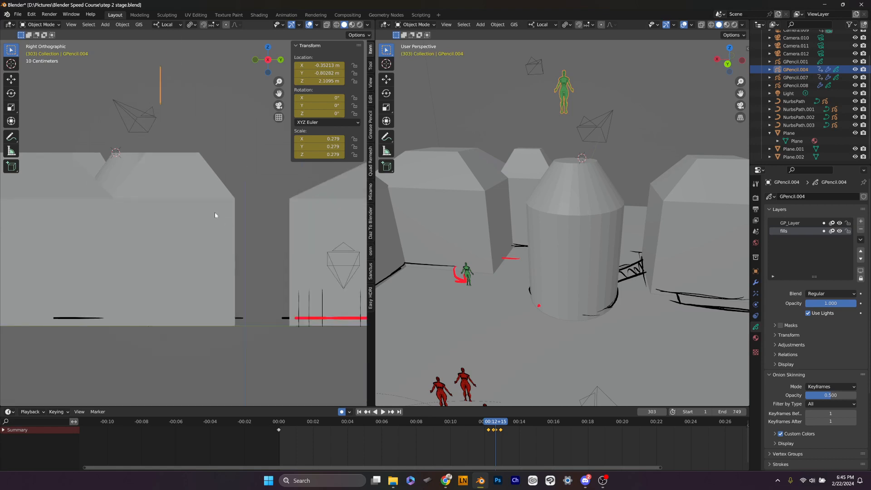
{"action": "middle_click_drag", "start_coordinate": [200, 184], "coordinate": [192, 223], "text": "shift"}
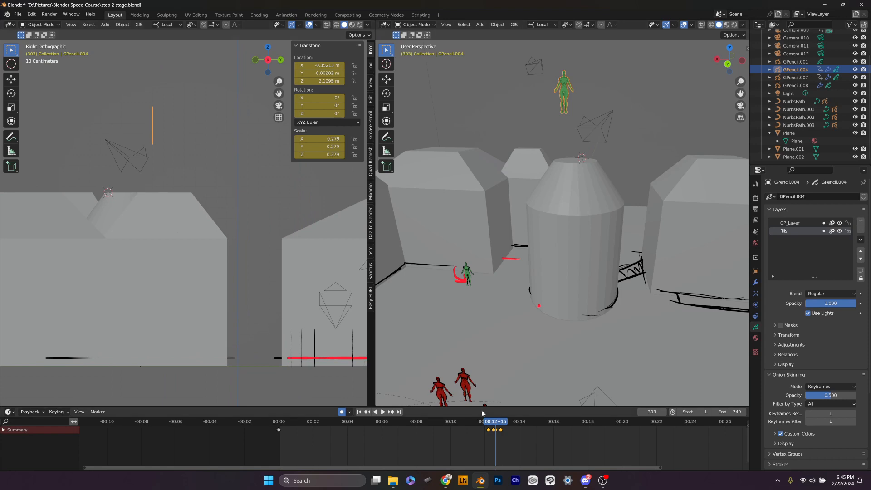
{"action": "left_click_drag", "start_coordinate": [498, 422], "coordinate": [493, 424]}
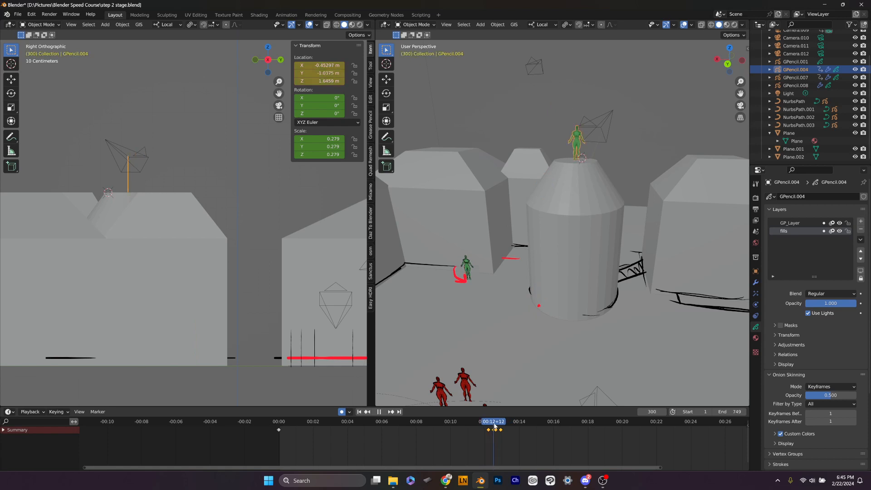
{"action": "left_click_drag", "start_coordinate": [495, 426], "coordinate": [496, 425]}
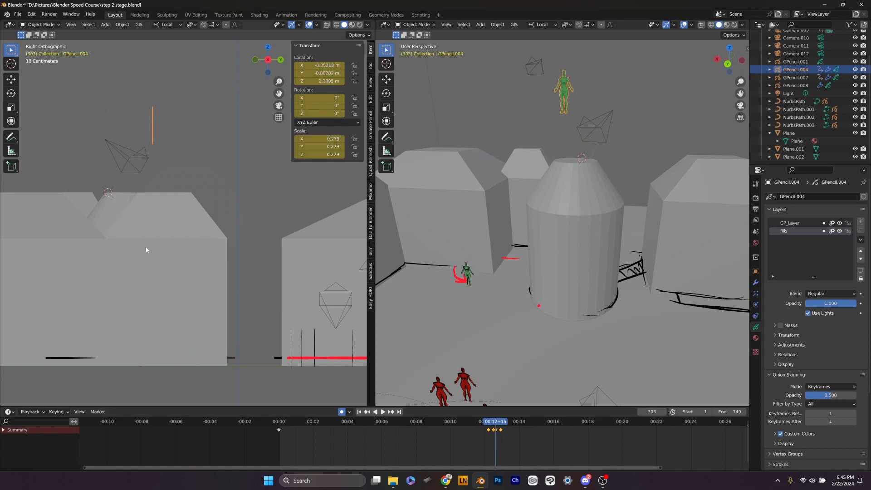
{"action": "key", "text": "g"}
{"action": "key", "text": "z"}
{"action": "key", "text": "z"}
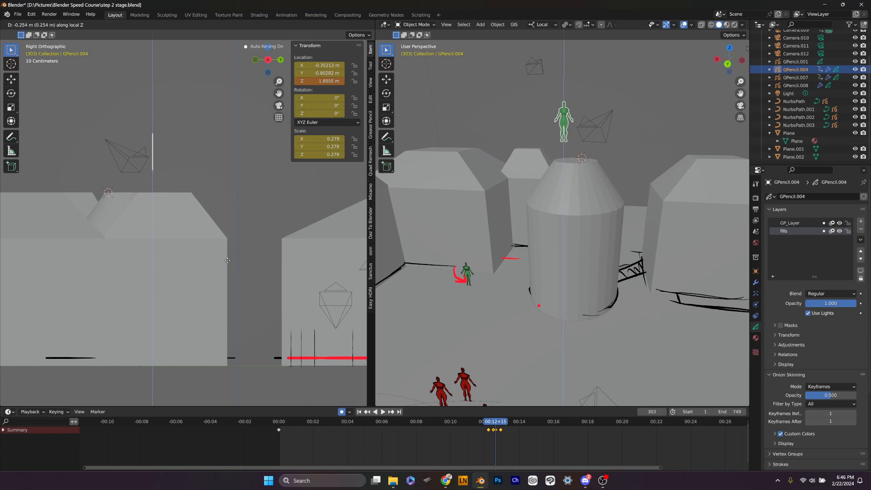
{"action": "left_click", "coordinate": [226, 246]}
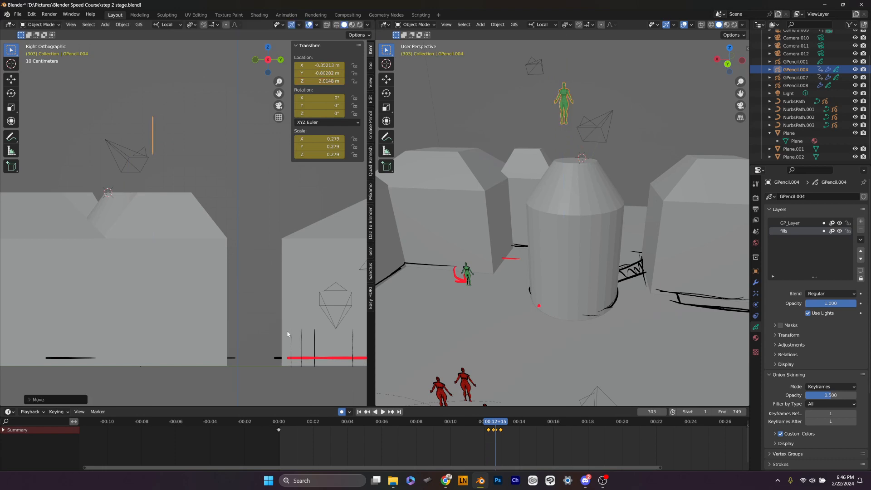
Move the tower figure's landing at frame 310 farther from the tower in top view, to about X -0.08 m and Y -0.20 m
{"action": "key", "text": "space"}
{"action": "left_click_drag", "start_coordinate": [494, 423], "coordinate": [495, 424]}
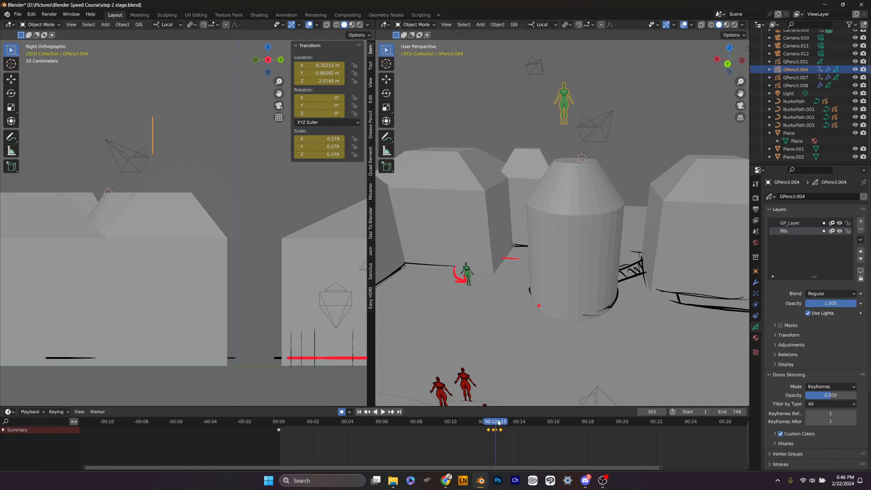
{"action": "key", "text": "Right"}
{"action": "key", "text": "Right"}
{"action": "key", "text": "Right"}
{"action": "key", "text": "Right"}
{"action": "key", "text": "Right"}
{"action": "key", "text": "Right"}
{"action": "key", "text": "Right"}
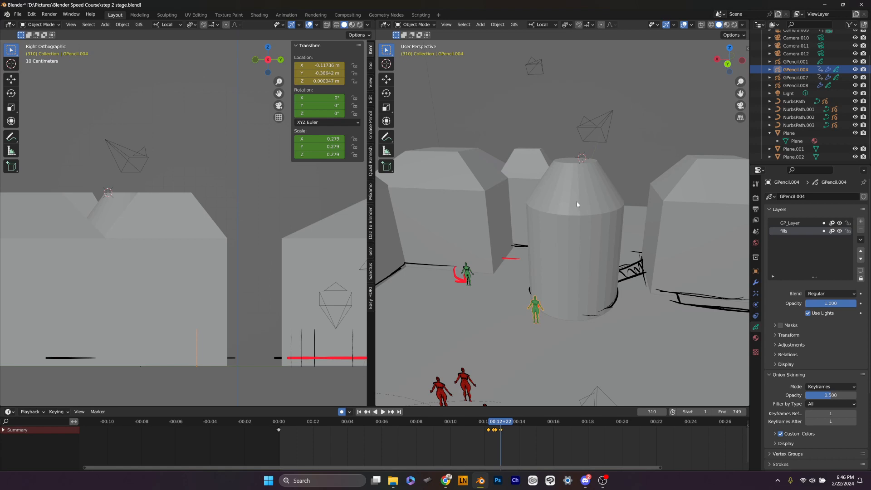
{"action": "key", "text": "KP_7"}
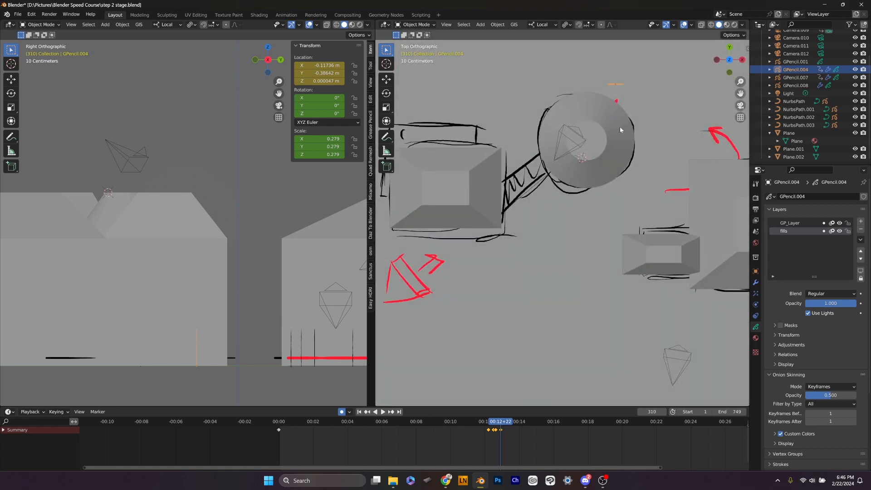
{"action": "middle_click_drag", "start_coordinate": [620, 127], "coordinate": [571, 240], "text": "shift"}
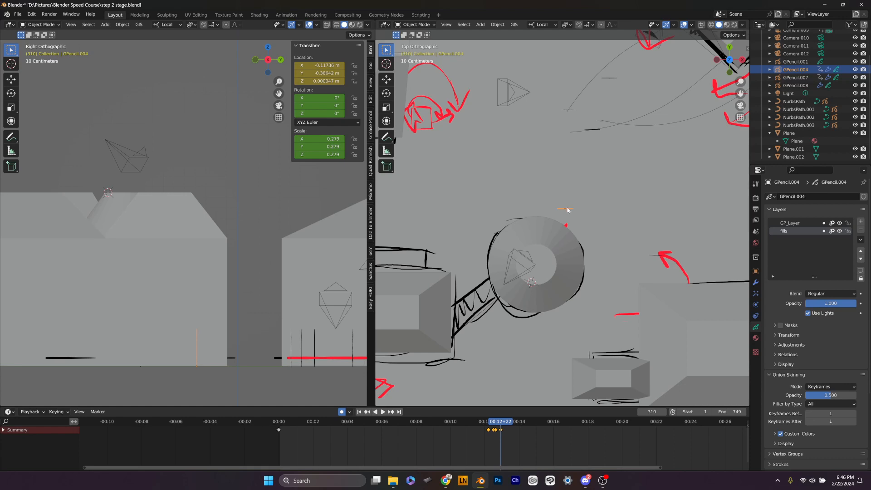
{"action": "left_click_drag", "start_coordinate": [567, 209], "coordinate": [570, 192]}
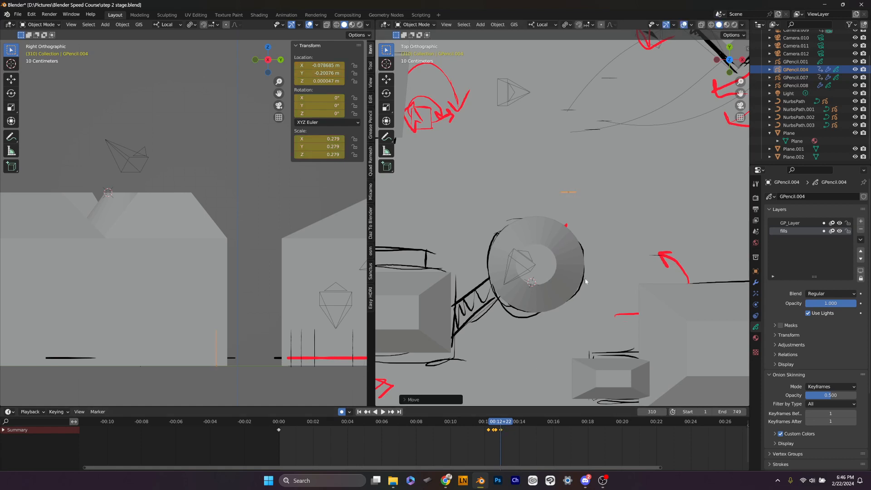
Examine the tower figure's landing at frame 310 from several angles and scrub back through its jump to frame 297
{"action": "middle_click_drag", "start_coordinate": [563, 279], "coordinate": [523, 348]}
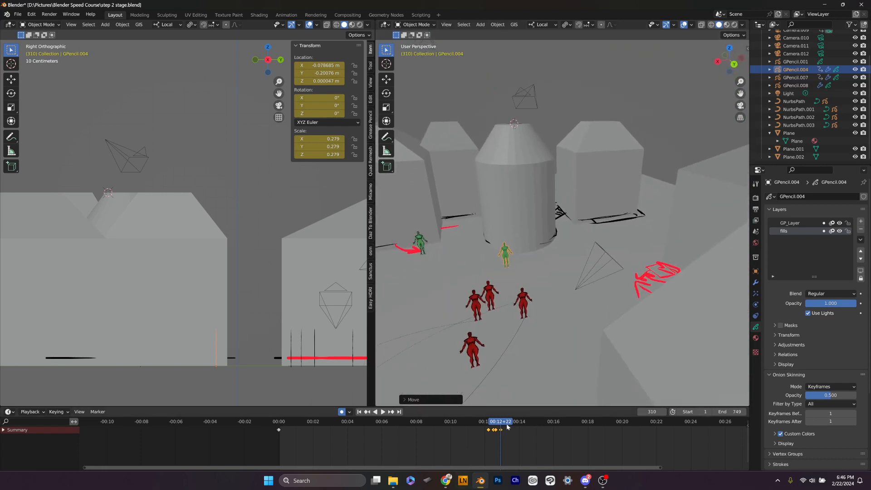
{"action": "mouse_move", "coordinate": [507, 427]}
{"action": "left_mouse_down"}
{"action": "mouse_move", "coordinate": [489, 431]}
{"action": "mouse_move", "coordinate": [501, 432]}
{"action": "left_mouse_up"}
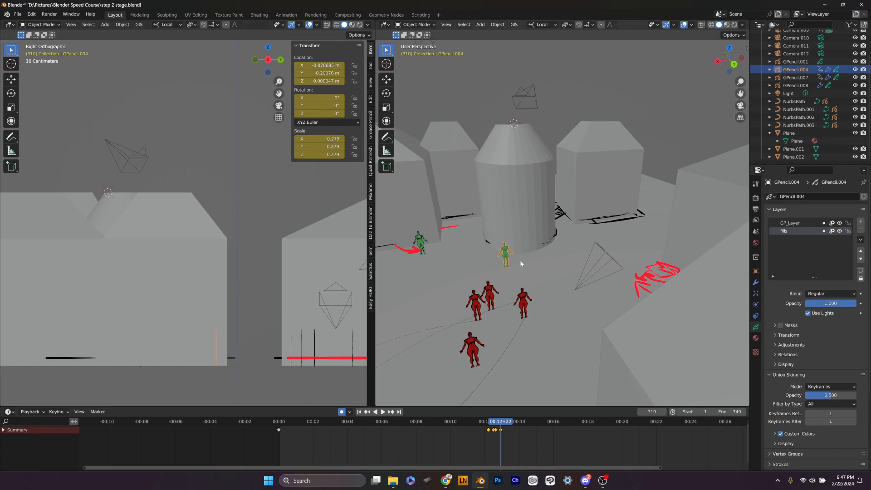
{"action": "scroll", "coordinate": [544, 255], "scroll_direction": "up", "scroll_amount": 5}
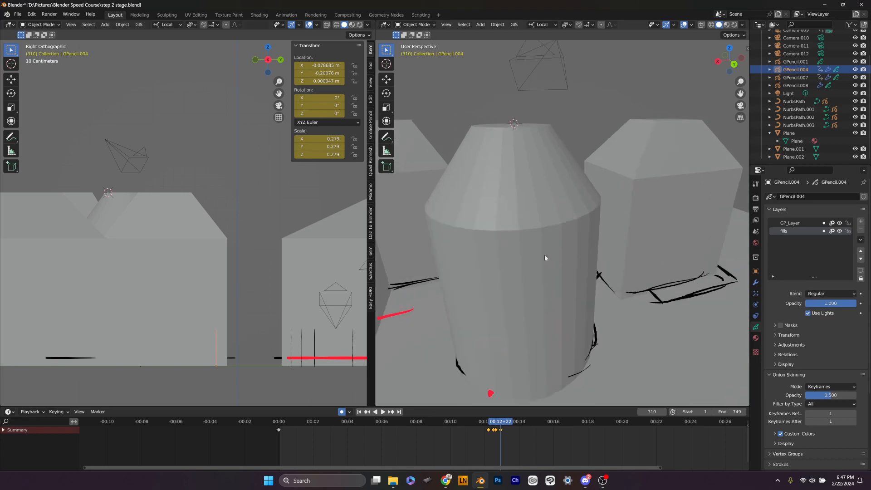
{"action": "scroll", "coordinate": [544, 256], "scroll_direction": "down", "scroll_amount": 6}
{"action": "scroll", "coordinate": [543, 254], "scroll_direction": "down", "scroll_amount": 2}
{"action": "mouse_move", "coordinate": [523, 220]}
{"action": "middle_mouse_down"}
{"action": "mouse_move", "coordinate": [521, 244]}
{"action": "mouse_move", "coordinate": [473, 256]}
{"action": "mouse_move", "coordinate": [557, 259]}
{"action": "mouse_move", "coordinate": [533, 251]}
{"action": "mouse_move", "coordinate": [538, 230]}
{"action": "mouse_move", "coordinate": [529, 243]}
{"action": "mouse_move", "coordinate": [566, 253]}
{"action": "mouse_move", "coordinate": [670, 259]}
{"action": "mouse_move", "coordinate": [681, 224]}
{"action": "mouse_move", "coordinate": [630, 254]}
{"action": "mouse_move", "coordinate": [475, 251]}
{"action": "mouse_move", "coordinate": [433, 235]}
{"action": "mouse_move", "coordinate": [515, 259]}
{"action": "mouse_move", "coordinate": [507, 252]}
{"action": "middle_mouse_up"}
{"action": "scroll", "coordinate": [524, 262], "scroll_direction": "up", "scroll_amount": 2}
{"action": "scroll", "coordinate": [527, 262], "scroll_direction": "up", "scroll_amount": 1}
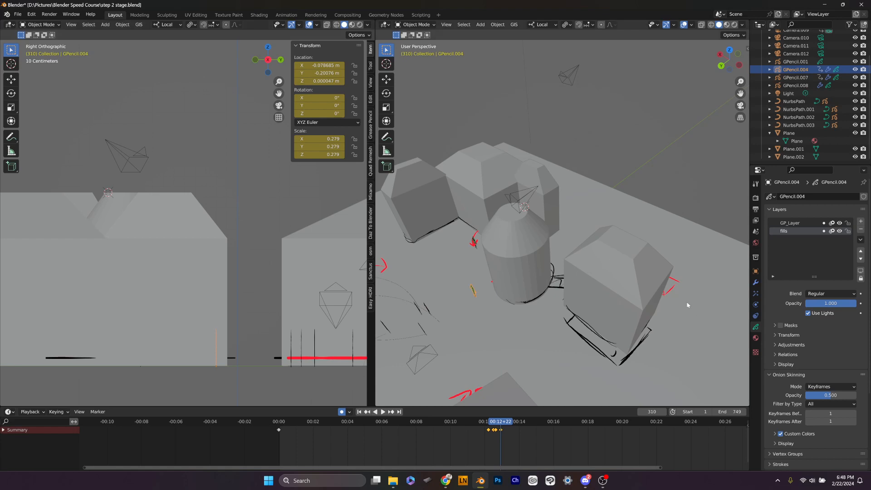
{"action": "scroll", "coordinate": [525, 384], "scroll_direction": "up", "scroll_amount": 2}
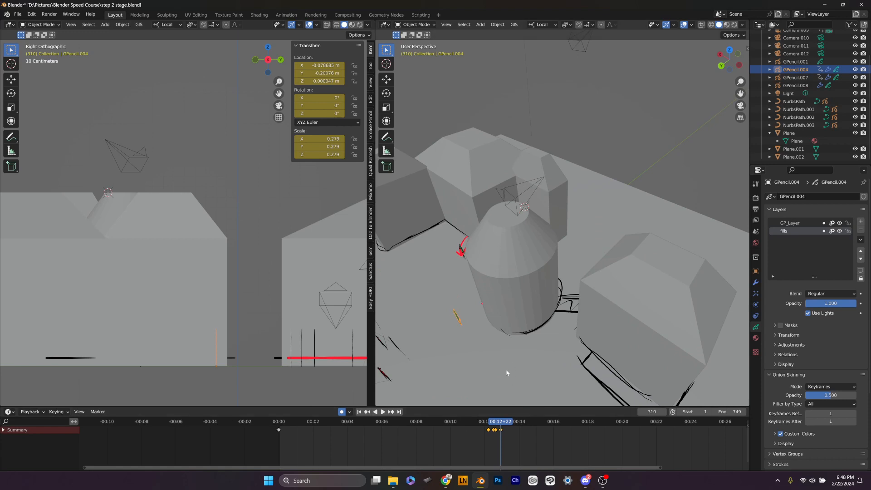
{"action": "middle_click_drag", "start_coordinate": [504, 354], "coordinate": [578, 309]}
{"action": "mouse_move", "coordinate": [500, 422]}
{"action": "left_mouse_down"}
{"action": "mouse_move", "coordinate": [492, 427]}
{"action": "mouse_move", "coordinate": [516, 428]}
{"action": "mouse_move", "coordinate": [474, 429]}
{"action": "mouse_move", "coordinate": [492, 428]}
{"action": "left_mouse_up"}
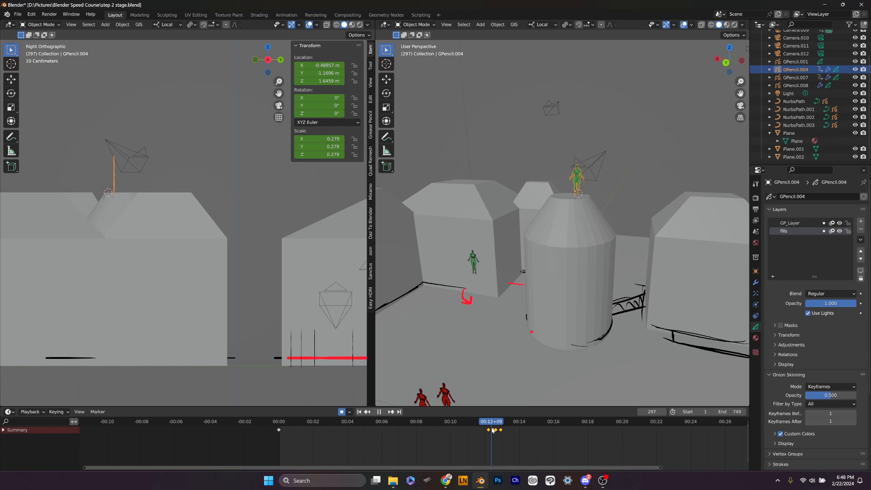
{"action": "key", "text": "space"}
{"action": "key", "text": "alt+Tab"}
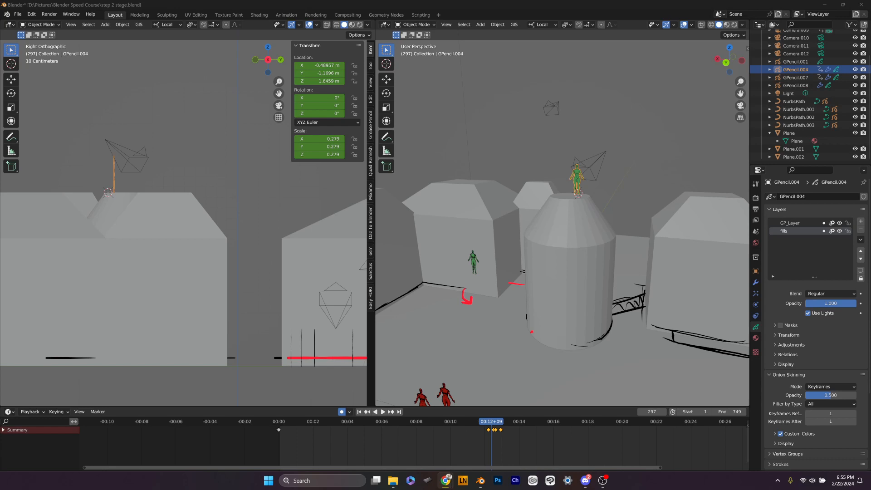
Select the green figure GPencil.008 on the large foreground building's roof and go to frame 0
{"action": "scroll", "coordinate": [520, 284], "scroll_direction": "up", "scroll_amount": 2}
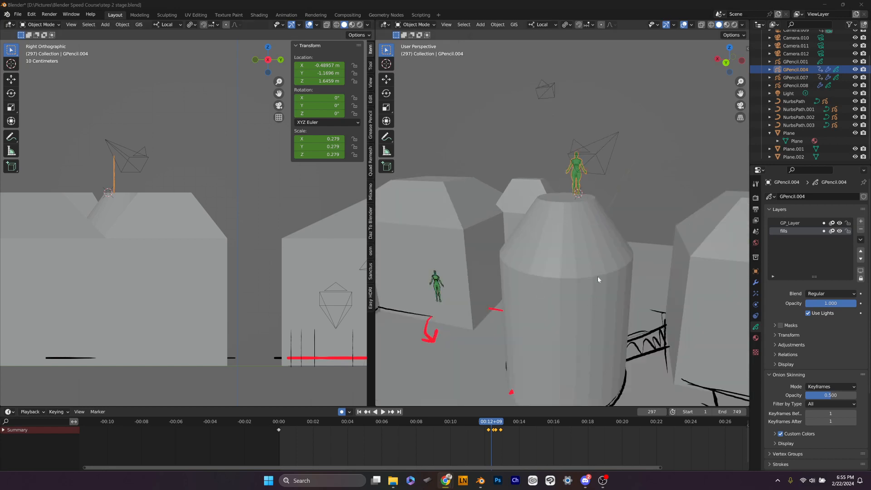
{"action": "scroll", "coordinate": [597, 276], "scroll_direction": "down", "scroll_amount": 5}
{"action": "mouse_move", "coordinate": [597, 276]}
{"action": "middle_mouse_down"}
{"action": "mouse_move", "coordinate": [564, 285]}
{"action": "mouse_move", "coordinate": [592, 210]}
{"action": "mouse_move", "coordinate": [587, 215]}
{"action": "middle_mouse_up"}
{"action": "scroll", "coordinate": [560, 285], "scroll_direction": "up", "scroll_amount": 3}
{"action": "scroll", "coordinate": [587, 216], "scroll_direction": "down", "scroll_amount": 5}
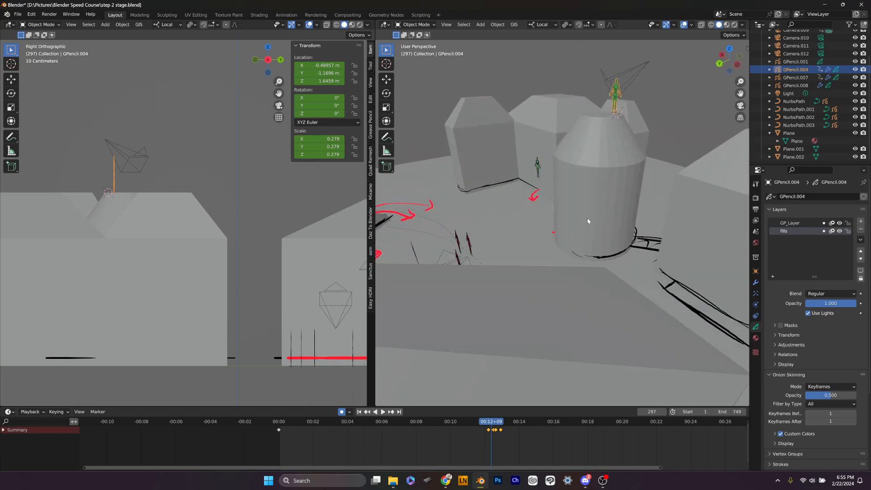
{"action": "left_click", "coordinate": [545, 129]}
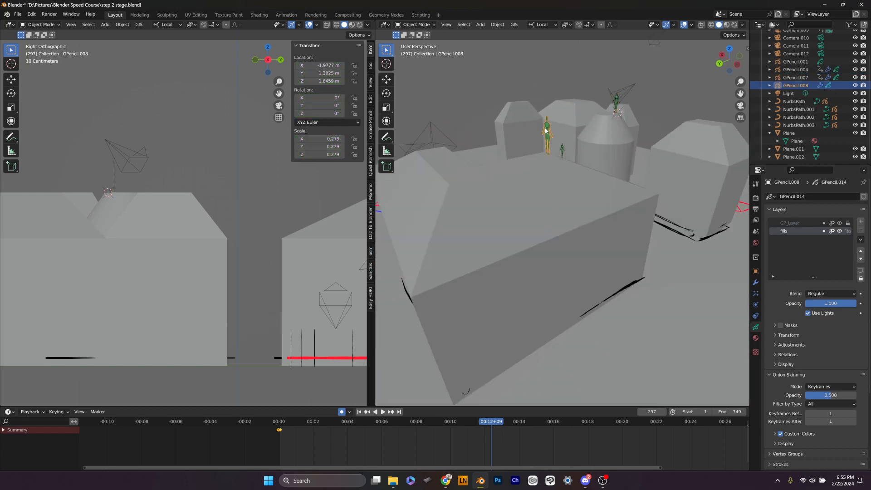
{"action": "left_click_drag", "start_coordinate": [493, 424], "coordinate": [202, 458]}
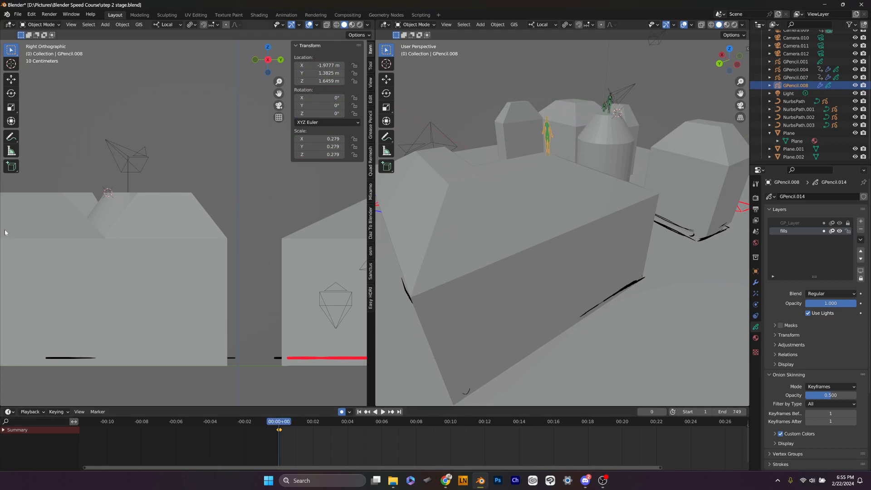
Expand the roof figure's animation channels in the timeline and unlock its GP_Layer layer
{"action": "left_click", "coordinate": [3, 429]}
{"action": "scroll", "coordinate": [107, 449], "scroll_direction": "down", "scroll_amount": 2}
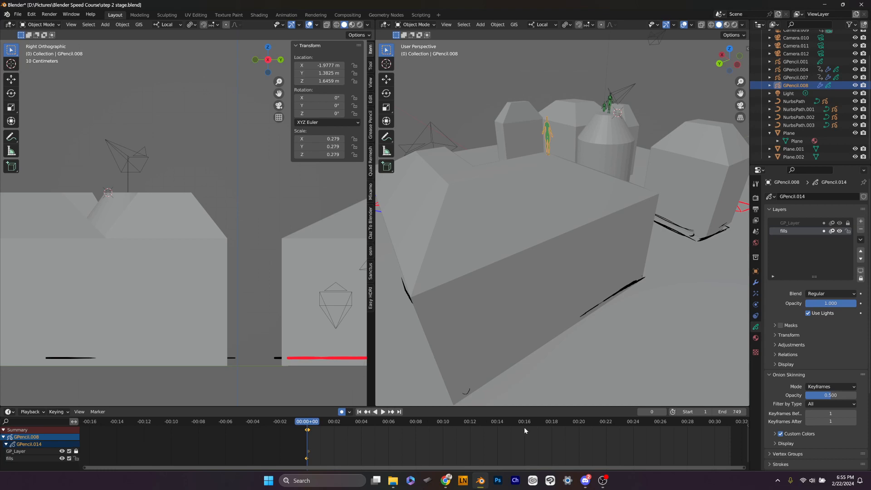
{"action": "scroll", "coordinate": [317, 455], "scroll_direction": "up", "scroll_amount": 1}
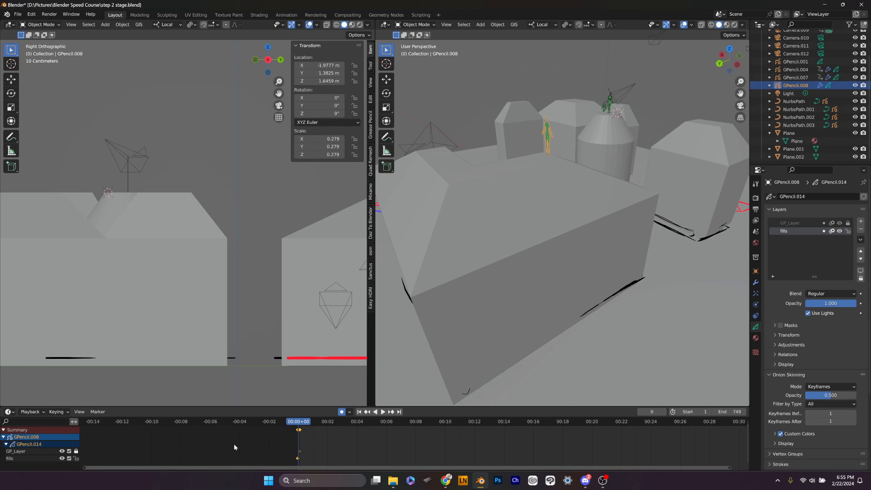
{"action": "left_click", "coordinate": [76, 452]}
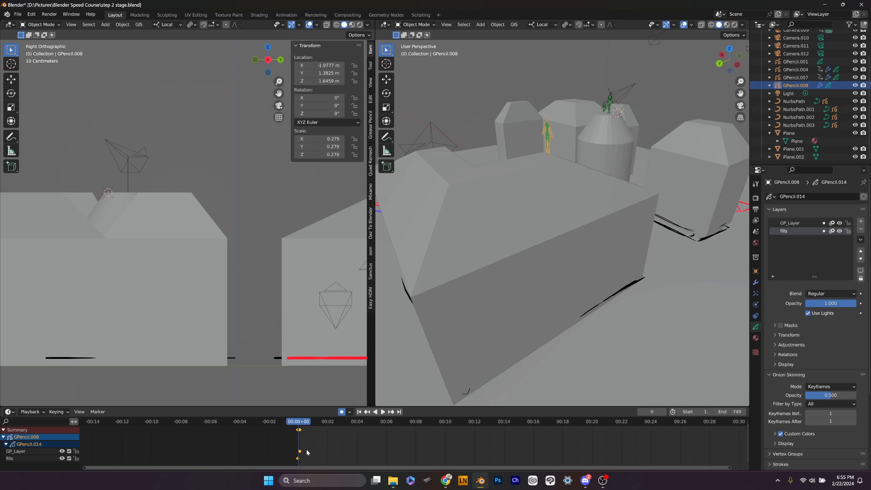
Move the roof figure's GP_Layer keyframe 3 frames earlier so it lines up with the fills keyframe
{"action": "middle_click_drag", "start_coordinate": [327, 446], "coordinate": [404, 449], "text": "ctrl"}
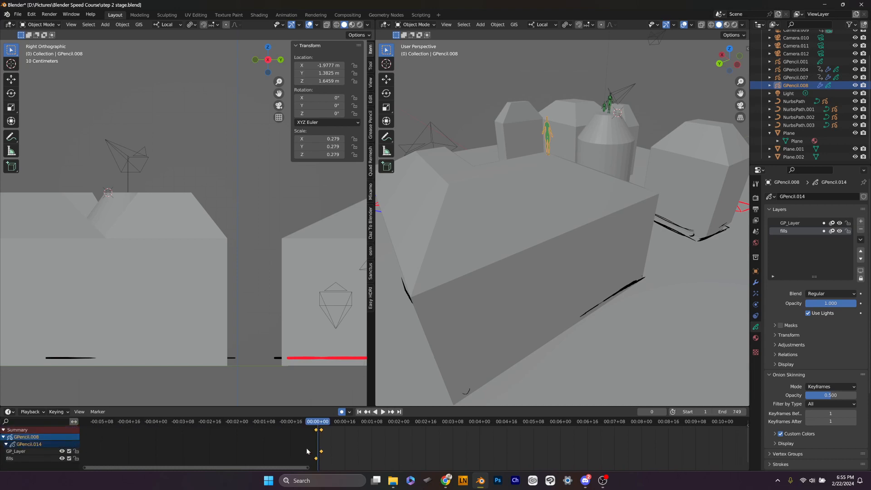
{"action": "left_click_drag", "start_coordinate": [322, 447], "coordinate": [327, 456]}
{"action": "key", "text": "g"}
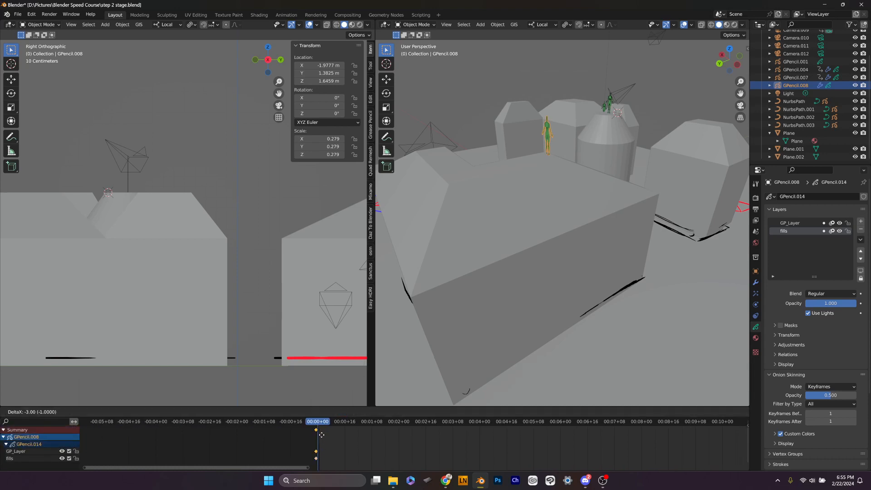
{"action": "left_click", "coordinate": [321, 437]}
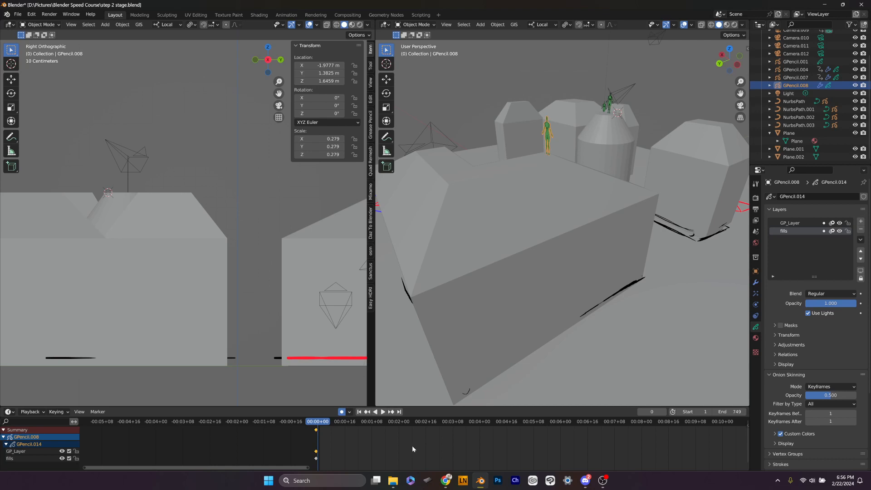
Insert a Location keyframe for the roof figure GPencil.008 at frame 0
{"action": "key", "text": "space"}
{"action": "key", "text": "space"}
{"action": "key", "text": "i"}
{"action": "left_click", "coordinate": [541, 174]}
In top view, place the 3D cursor on the ground beside the figure's building, near the red arc, at about X -1.35 m and Y 1.15 m
{"action": "middle_click_drag", "start_coordinate": [542, 176], "coordinate": [504, 248]}
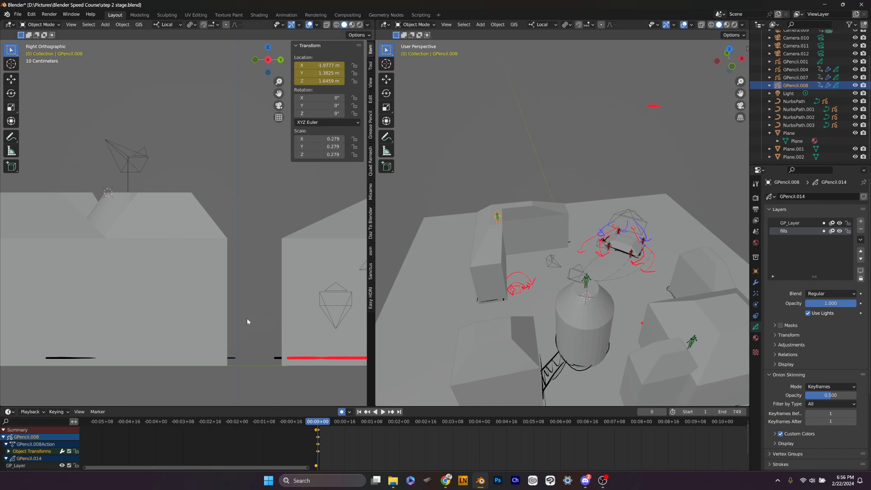
{"action": "key", "text": "KP_7"}
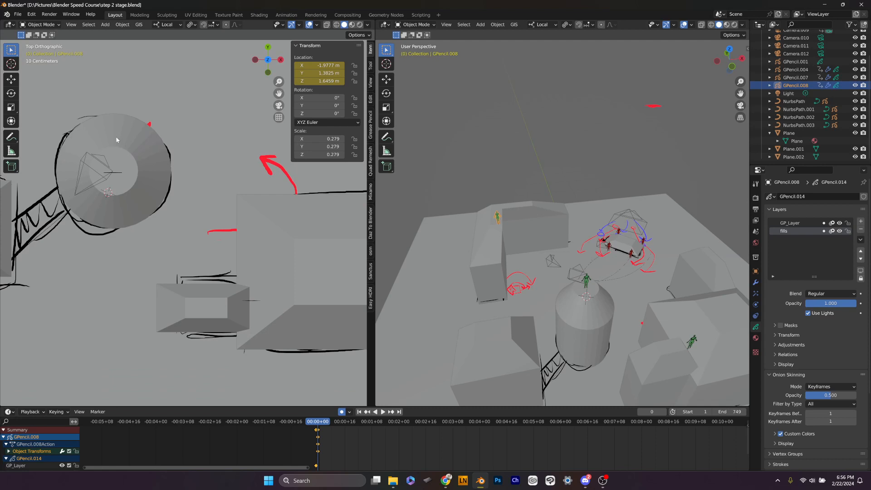
{"action": "middle_click_drag", "start_coordinate": [101, 118], "coordinate": [191, 273], "text": "shift"}
{"action": "middle_click_drag", "start_coordinate": [180, 205], "coordinate": [186, 258], "text": "shift"}
{"action": "middle_click_drag", "start_coordinate": [190, 228], "coordinate": [187, 260], "text": "shift"}
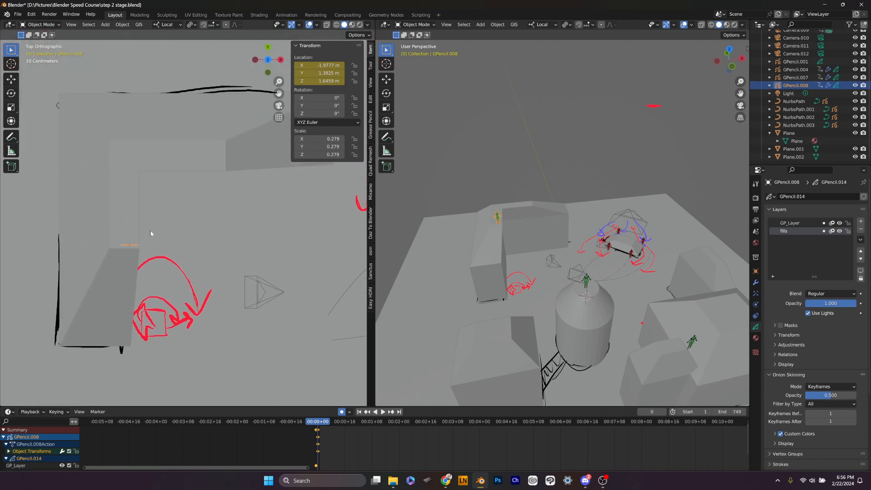
{"action": "right_click", "coordinate": [196, 269], "text": "shift"}
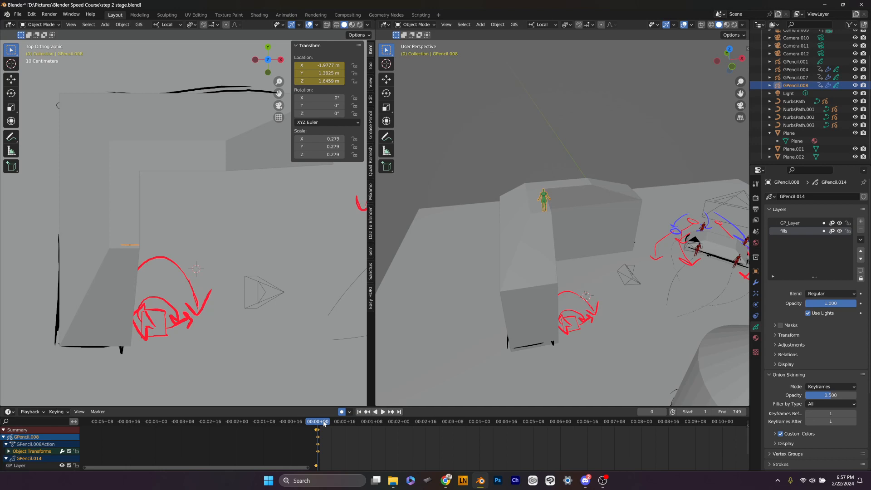
Go to frame 298 and try snapping the roof figure to the 3D cursor as its landing
{"action": "left_click_drag", "start_coordinate": [323, 423], "coordinate": [249, 426]}
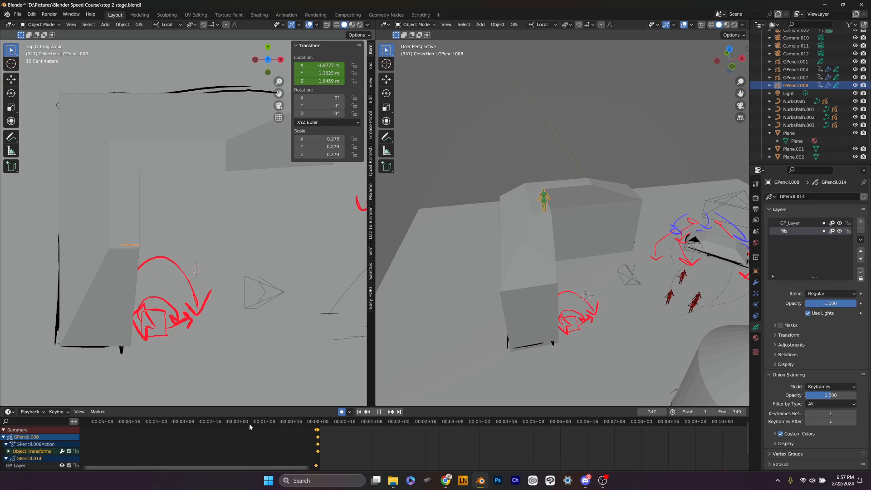
{"action": "key", "text": "space"}
{"action": "scroll", "coordinate": [633, 222], "scroll_direction": "down", "scroll_amount": 3}
{"action": "middle_click_drag", "start_coordinate": [622, 235], "coordinate": [463, 241]}
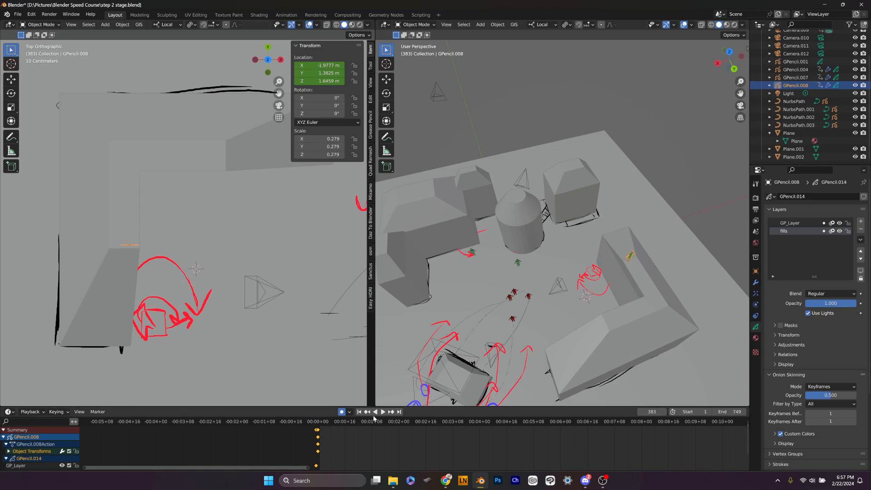
{"action": "middle_click_drag", "start_coordinate": [546, 431], "coordinate": [388, 454], "text": "ctrl"}
{"action": "left_click_drag", "start_coordinate": [428, 422], "coordinate": [377, 429]}
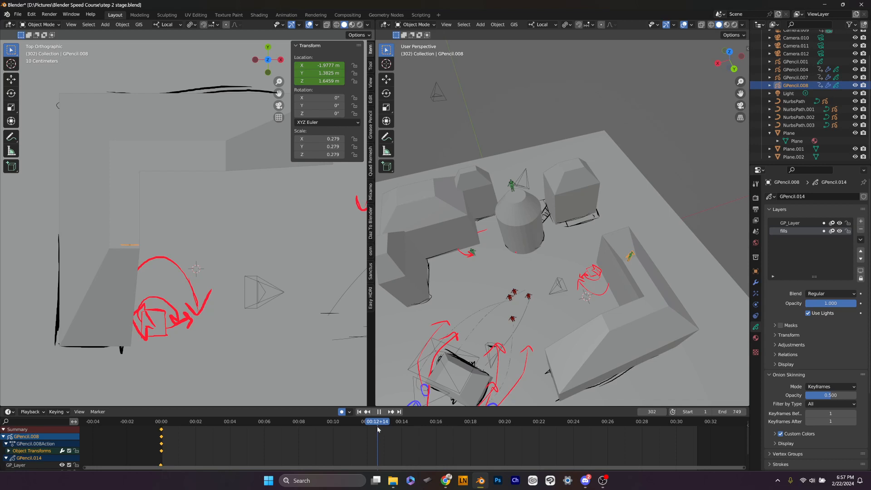
{"action": "left_click_drag", "start_coordinate": [377, 429], "coordinate": [374, 429]}
{"action": "key", "text": "space"}
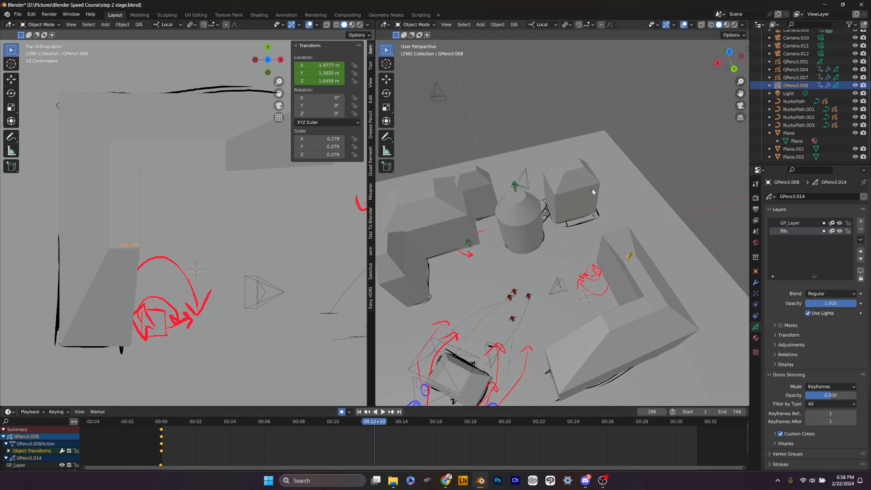
{"action": "key", "text": "shift+s"}
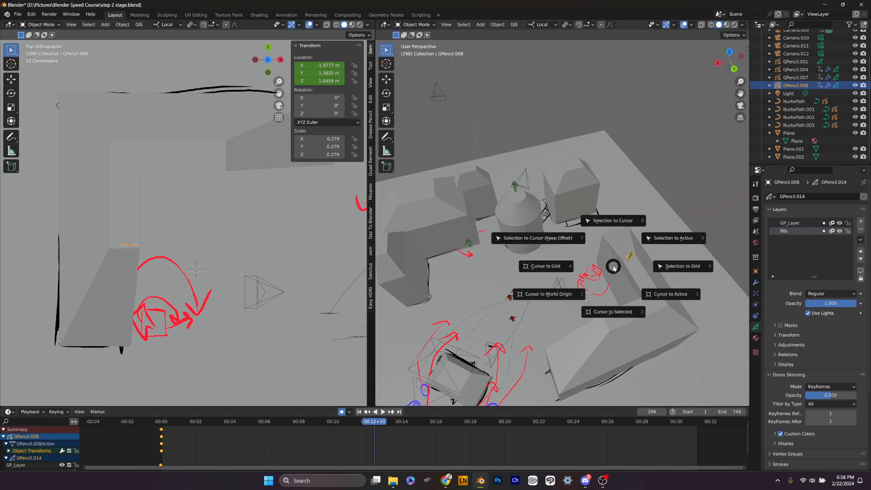
{"action": "left_click", "coordinate": [617, 225]}
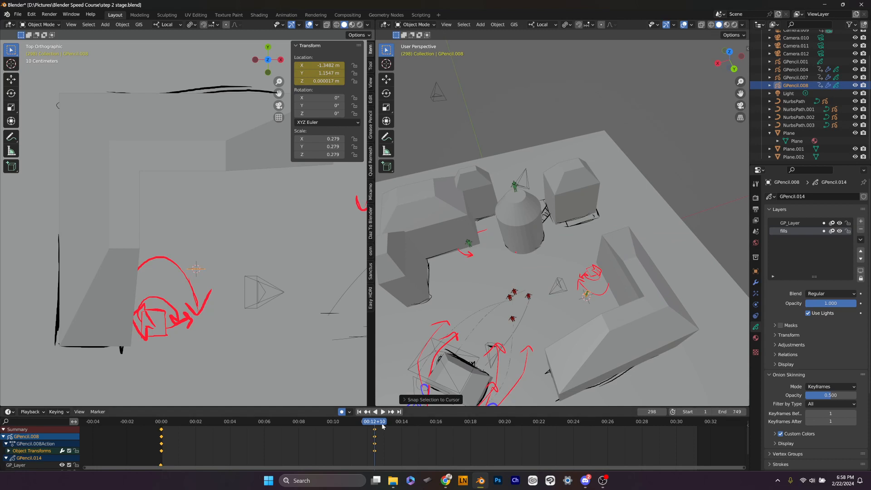
Scrub through the roof figure's motion from frame 0 and delete its keyframe at frame 298
{"action": "left_click", "coordinate": [375, 411]}
{"action": "left_click_drag", "start_coordinate": [371, 424], "coordinate": [152, 423]}
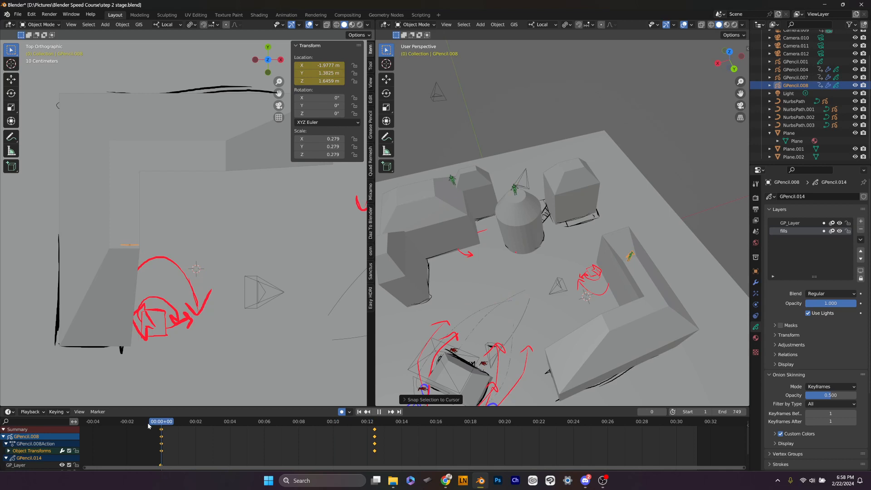
{"action": "left_click_drag", "start_coordinate": [147, 422], "coordinate": [368, 430]}
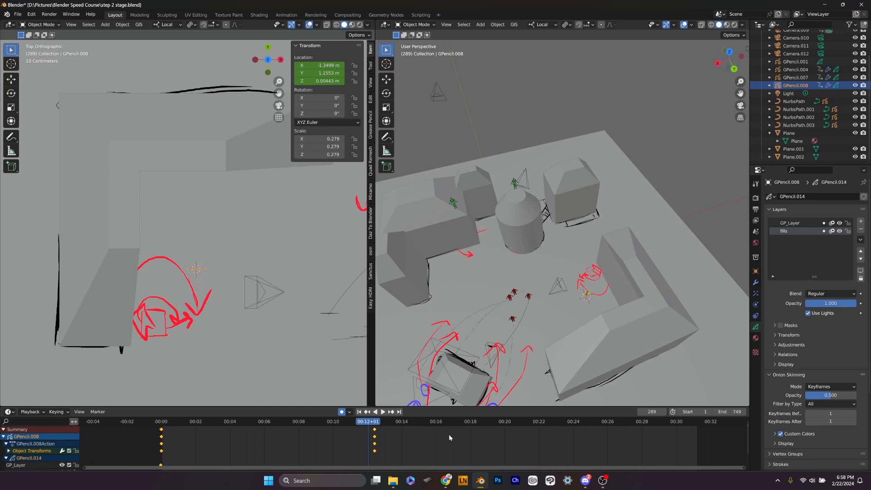
{"action": "key", "text": "Up"}
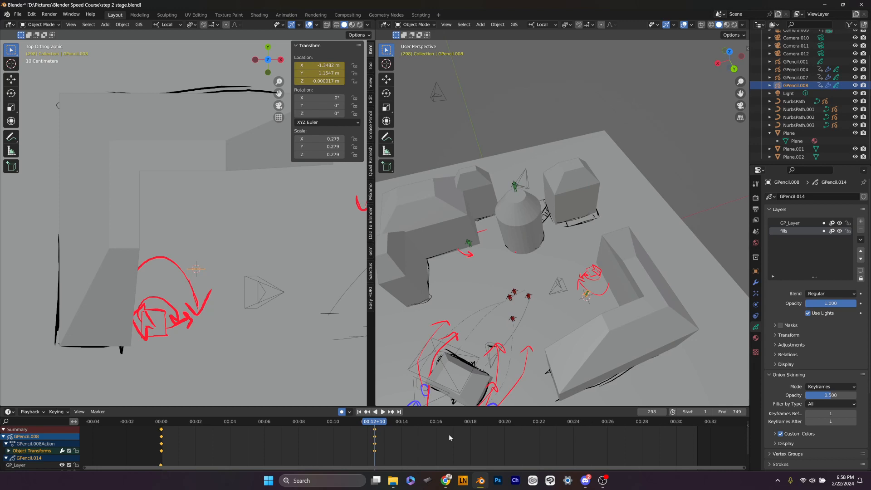
{"action": "key", "text": "Delete"}
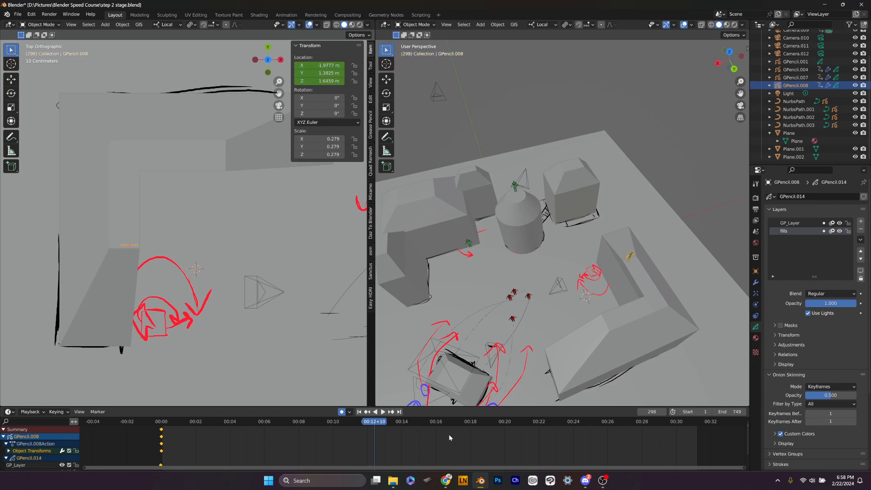
Keyframe the roof figure's location at frame 306 as the start of the jump and collapse its timeline channels
{"action": "key", "text": "space"}
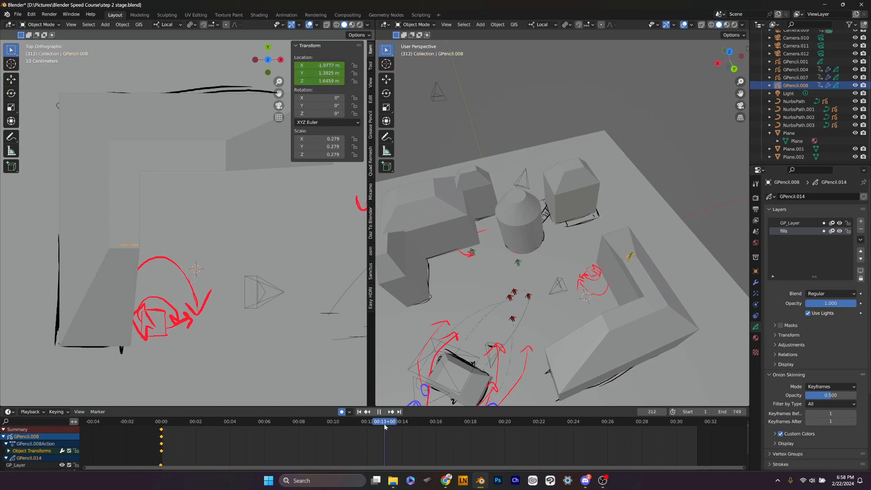
{"action": "left_click", "coordinate": [380, 423]}
{"action": "key", "text": "space"}
{"action": "key", "text": "i"}
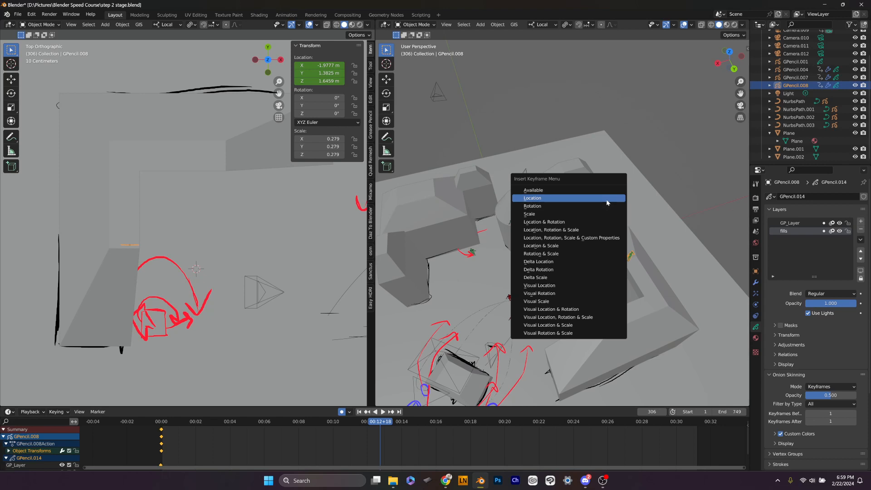
{"action": "left_click", "coordinate": [607, 200]}
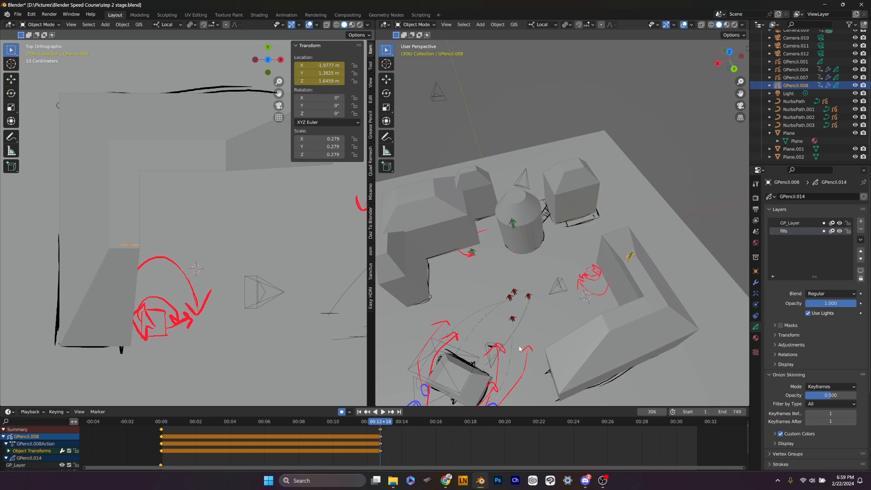
{"action": "key", "text": "alt+i"}
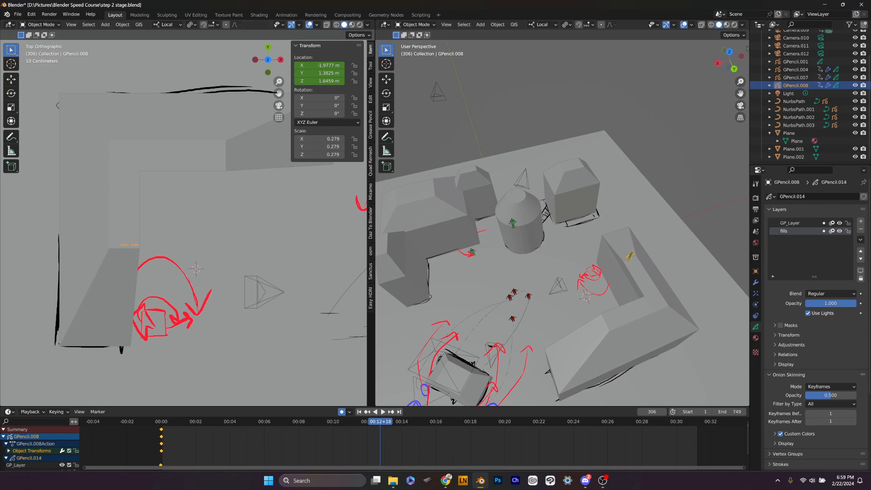
{"action": "left_click", "coordinate": [4, 437]}
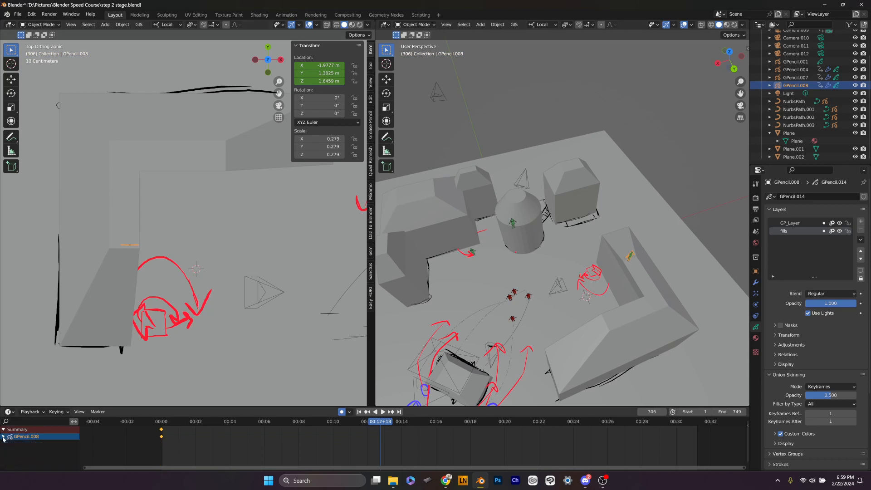
{"action": "key", "text": "i"}
{"action": "left_click", "coordinate": [624, 262]}
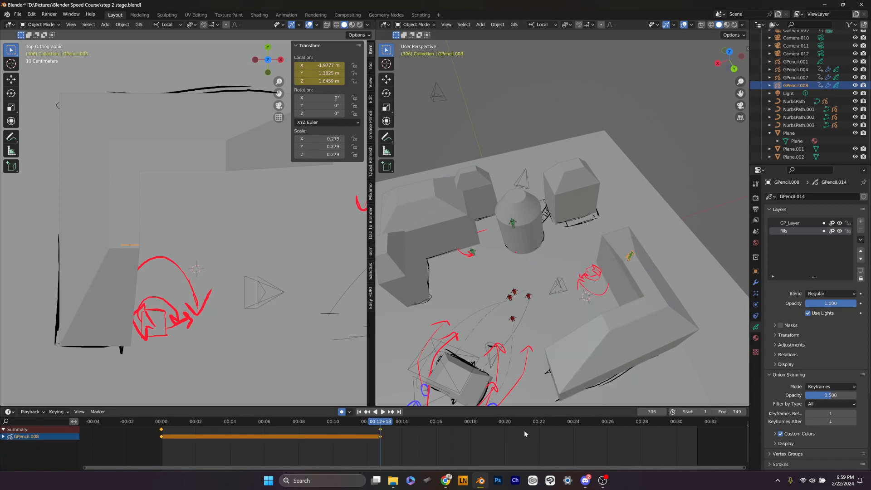
Snap the roof figure to the 3D cursor at frame 322 to key its landing
{"action": "key", "text": "space"}
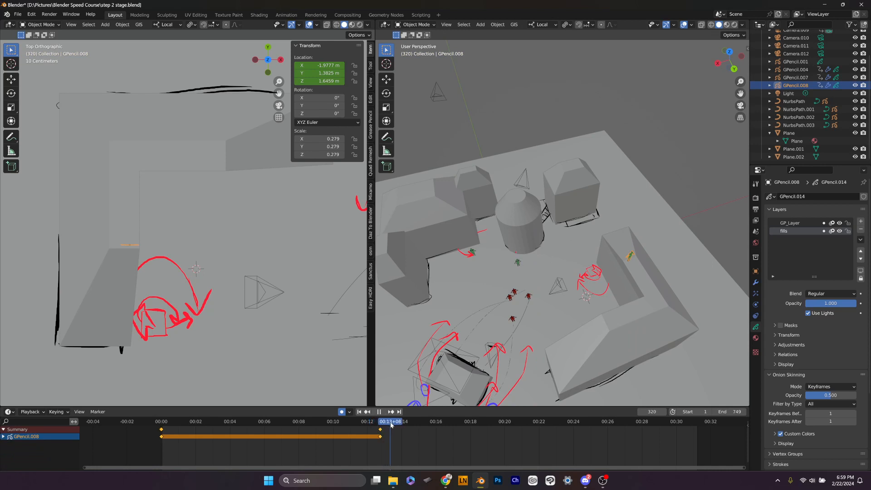
{"action": "key", "text": "space"}
{"action": "key", "text": "shift+s"}
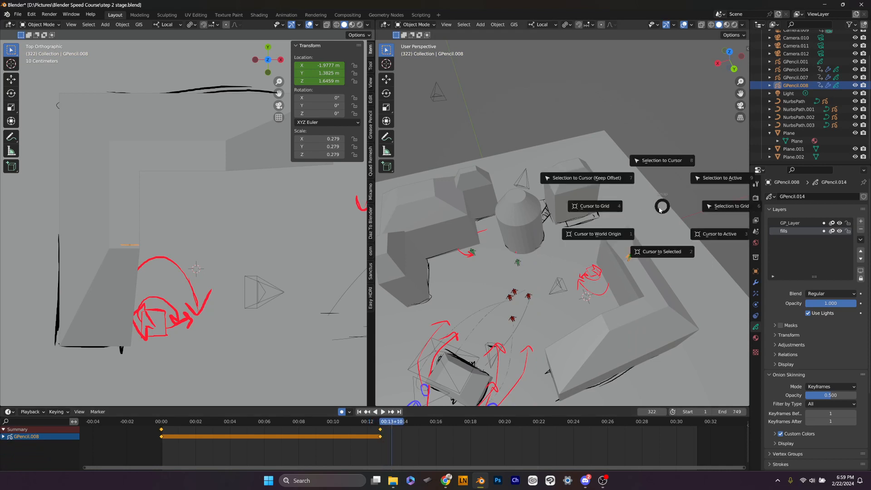
{"action": "left_click", "coordinate": [641, 160]}
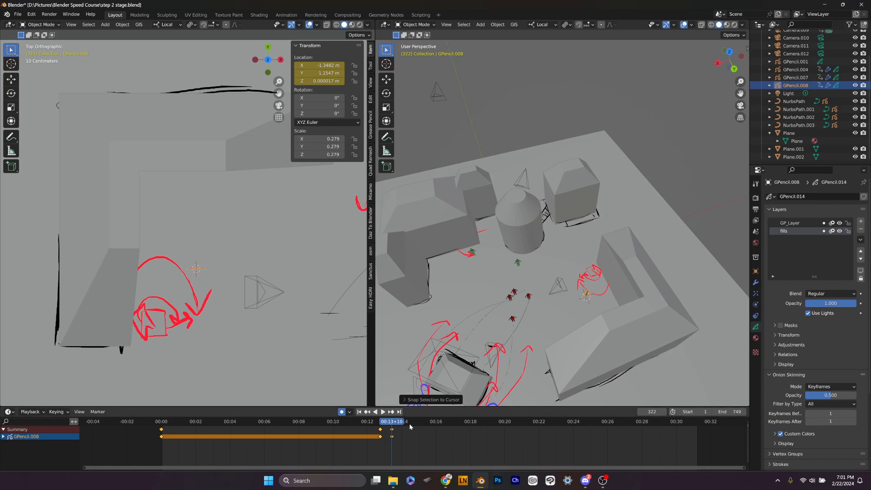
At frame 313, raise the roof figure along its local Z axis to about 1.39 m to shape the jump's arc
{"action": "middle_click_drag", "start_coordinate": [542, 327], "coordinate": [579, 297]}
{"action": "mouse_move", "coordinate": [392, 422]}
{"action": "left_mouse_down"}
{"action": "mouse_move", "coordinate": [368, 422]}
{"action": "mouse_move", "coordinate": [386, 422]}
{"action": "left_mouse_up"}
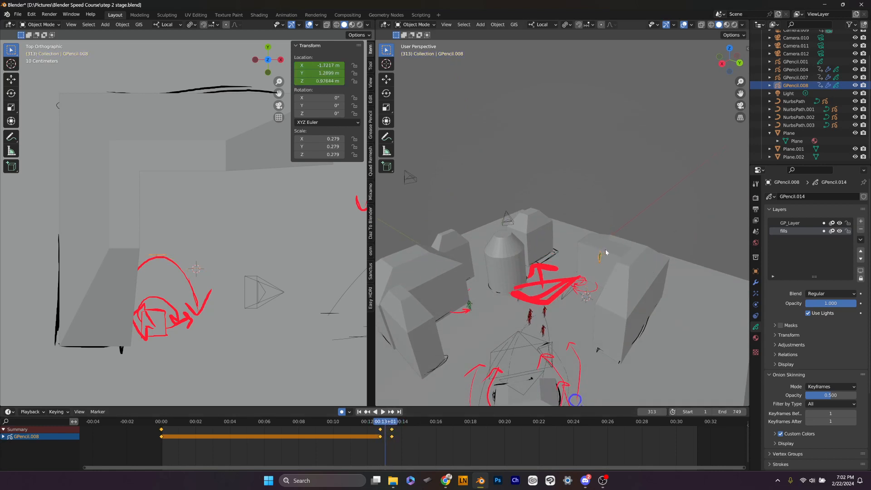
{"action": "key", "text": "g"}
{"action": "key", "text": "z"}
{"action": "key", "text": "z"}
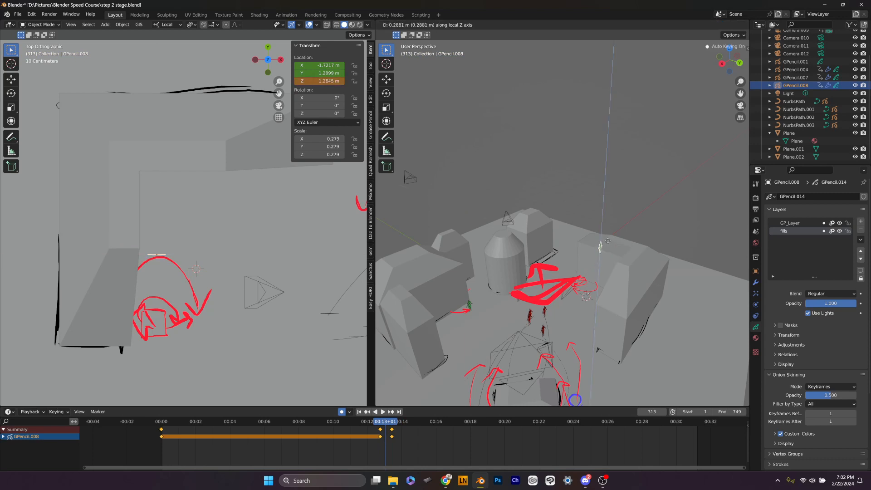
{"action": "left_click", "coordinate": [608, 239]}
{"action": "middle_click_drag", "start_coordinate": [569, 306], "coordinate": [577, 283]}
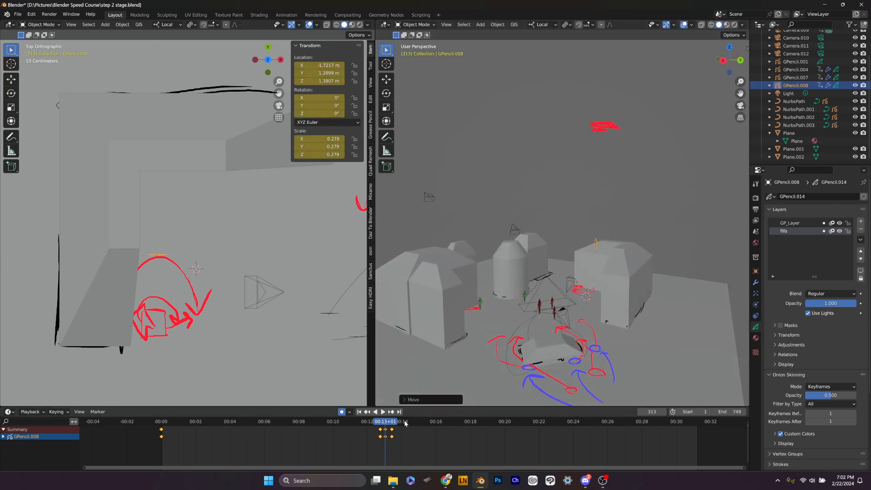
Scrub through the roof figure's jump, back to frame 0 and forward to frame 278, and save the file
{"action": "left_click_drag", "start_coordinate": [405, 423], "coordinate": [384, 434]}
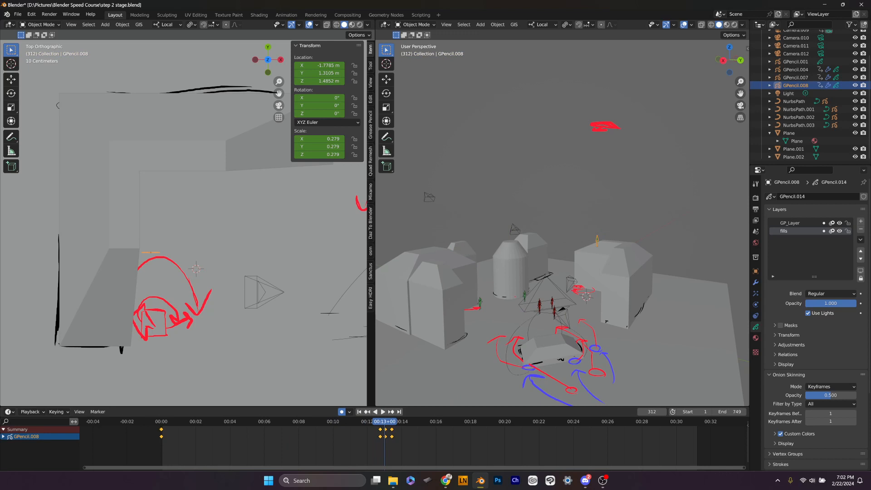
{"action": "key", "text": "alt+Tab"}
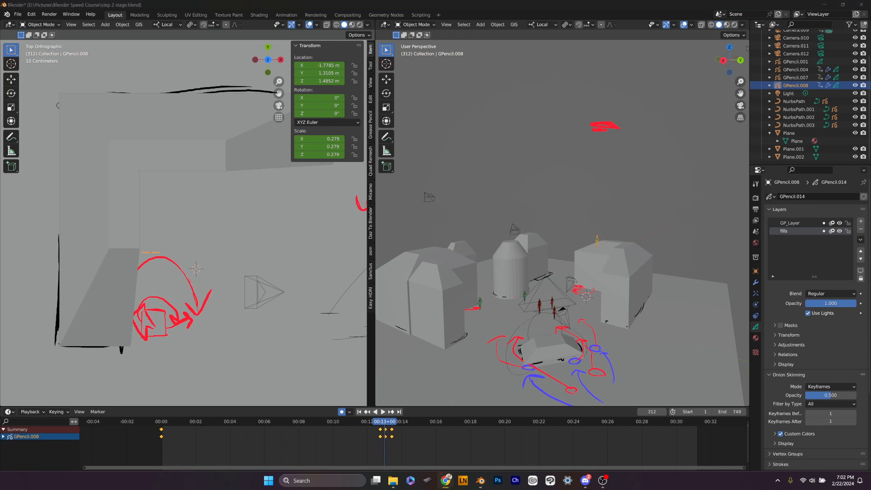
{"action": "middle_click_drag", "start_coordinate": [656, 211], "coordinate": [502, 396]}
{"action": "left_click_drag", "start_coordinate": [404, 431], "coordinate": [119, 446]}
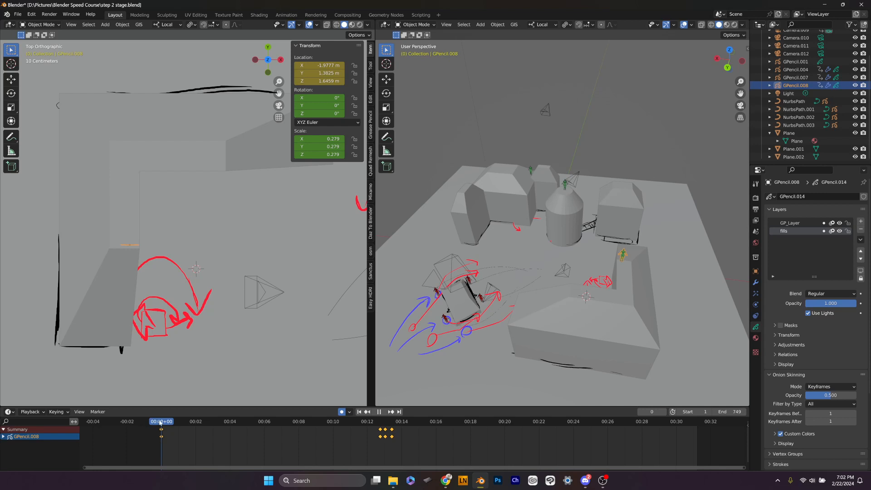
{"action": "left_click_drag", "start_coordinate": [161, 423], "coordinate": [360, 415]}
{"action": "left_click", "coordinate": [375, 419]}
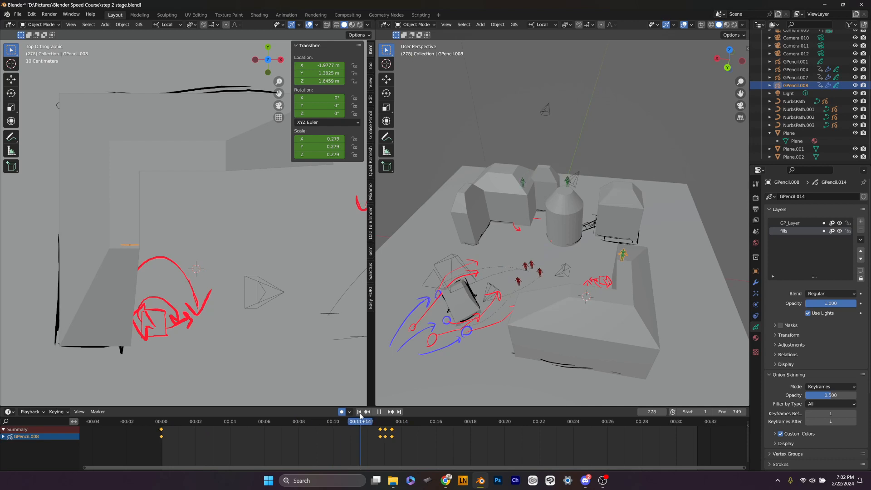
{"action": "left_click_drag", "start_coordinate": [360, 415], "coordinate": [360, 416]}
{"action": "key", "text": "ctrl+s"}
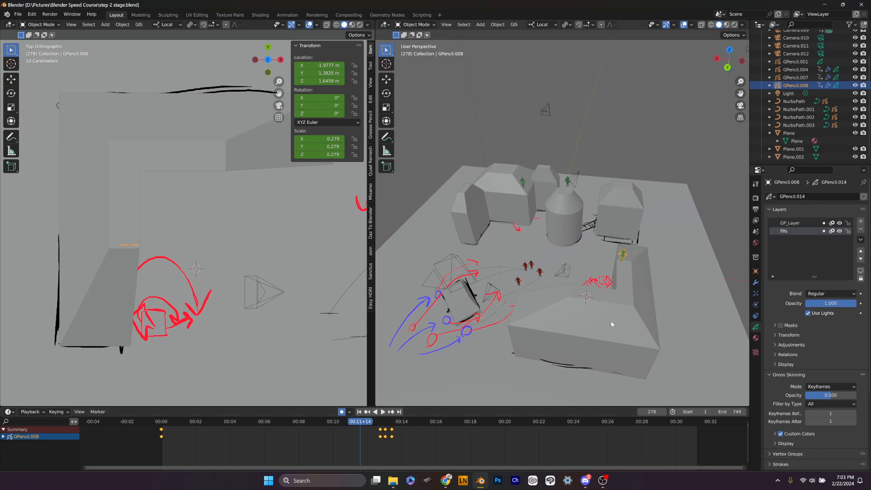
{"action": "scroll", "coordinate": [606, 318], "scroll_direction": "up", "scroll_amount": 4}
{"action": "middle_click_drag", "start_coordinate": [604, 326], "coordinate": [478, 254]}
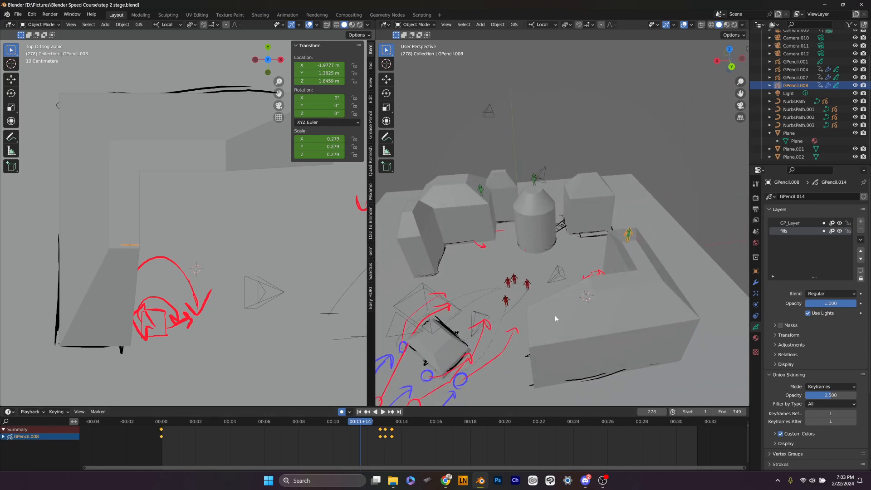
{"action": "left_click", "coordinate": [603, 482]}
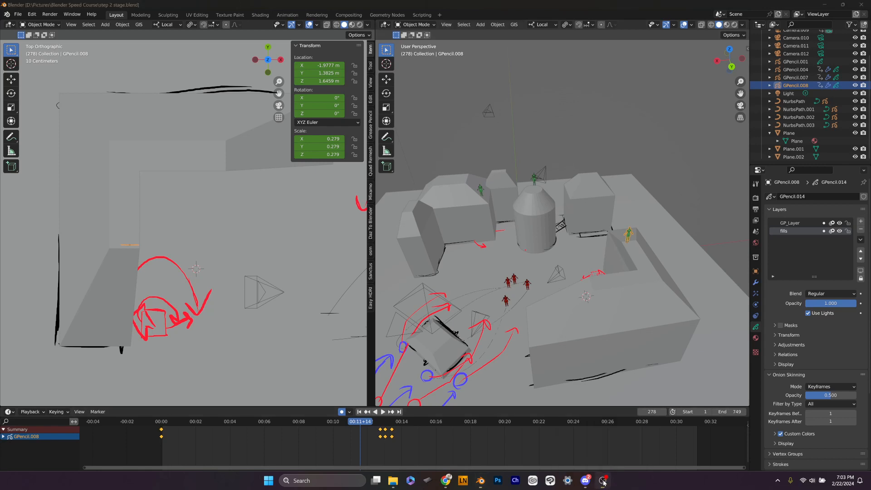